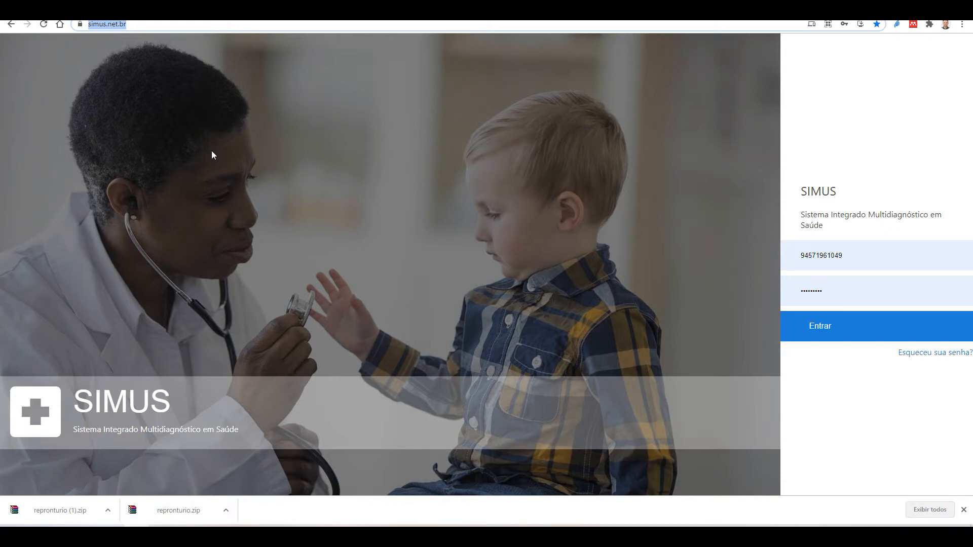
Log in to SIMUS with the stored user credentials to reach the UFSM / RS profile list
left_click(134, 27)
left_click_drag(801, 258, 857, 260)
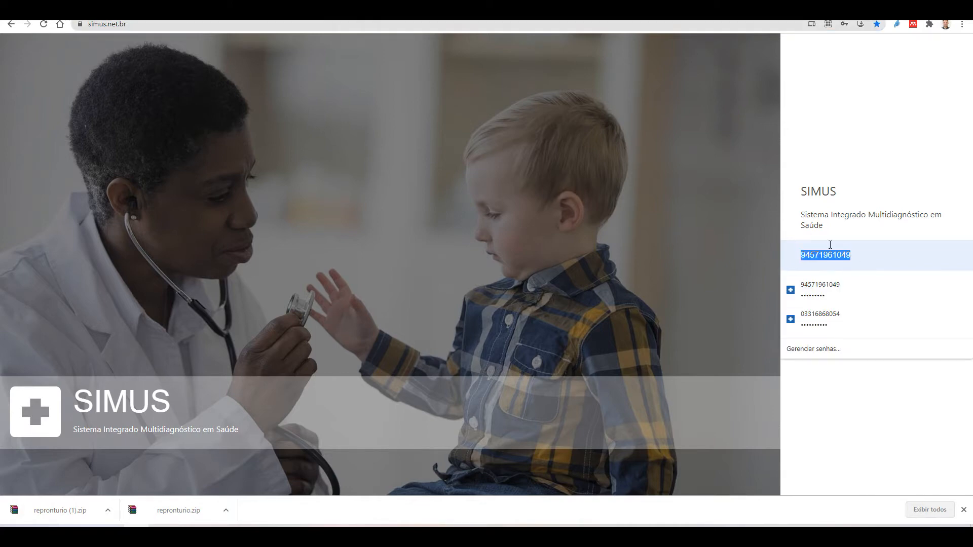
left_click(849, 185)
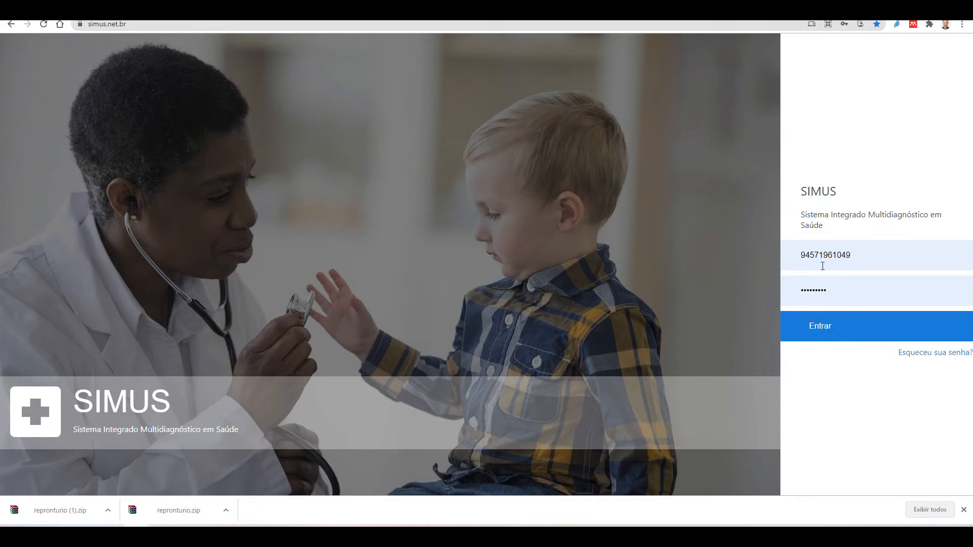
left_click(831, 331)
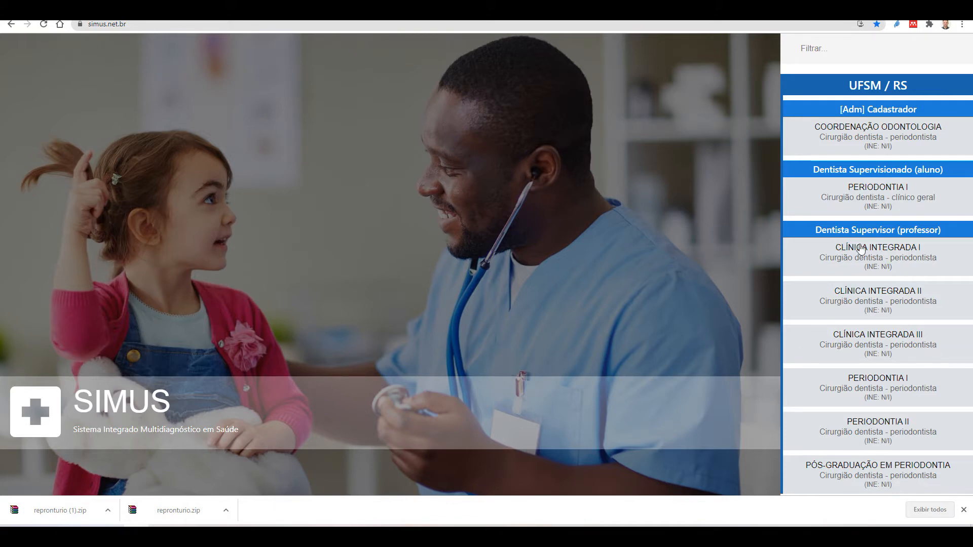
Enter SIMUS as the PERIODONTIA I student dentist (Dentista Supervisionado aluno) profile
left_click(883, 197)
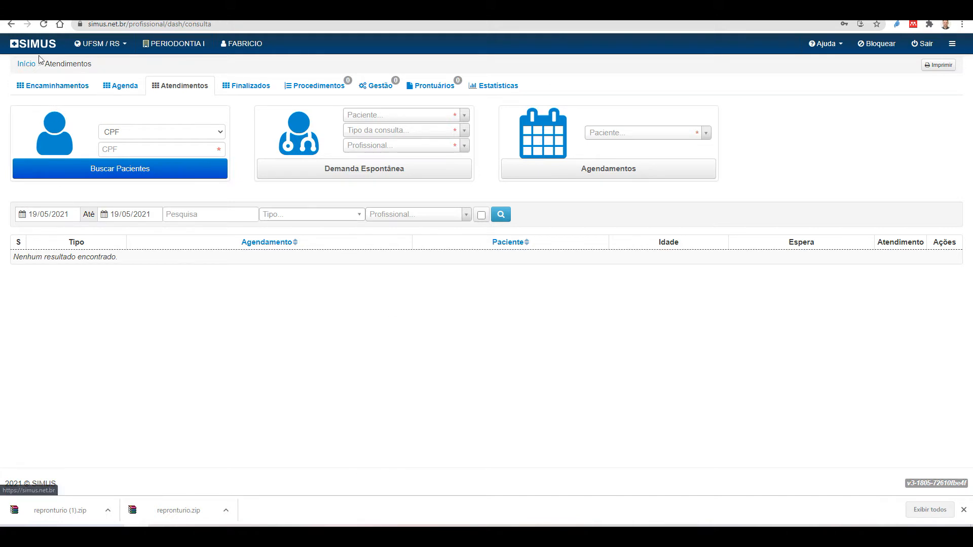
Browse the Encaminhamentos, Agenda, Atendimentos, Finalizados, Procedimentos, Gestão, Prontuários and Estatísticas sections
left_click(37, 89)
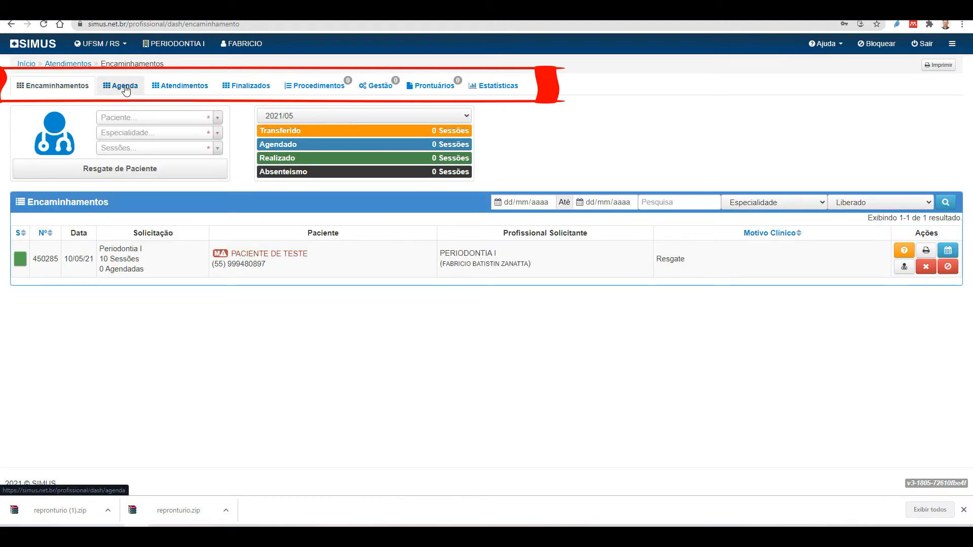
left_click(125, 87)
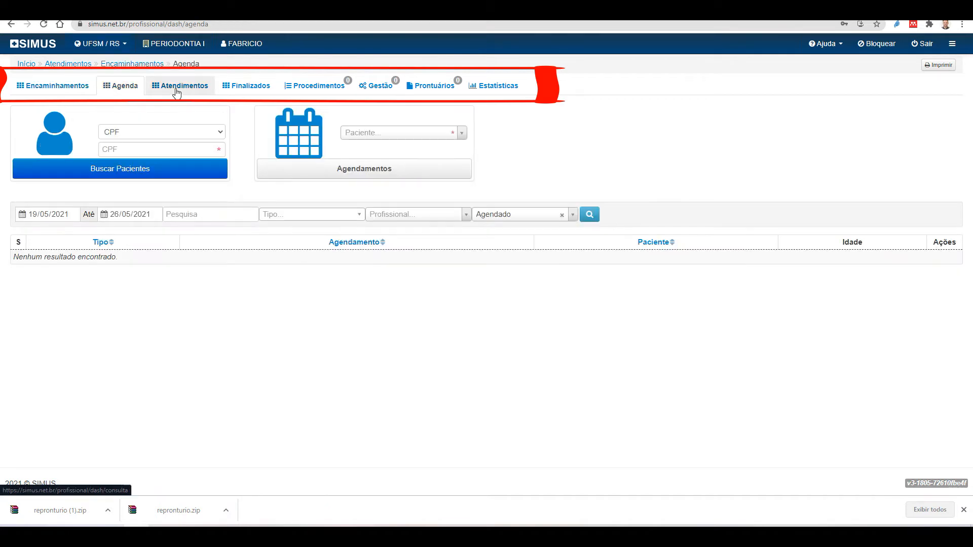
left_click(177, 91)
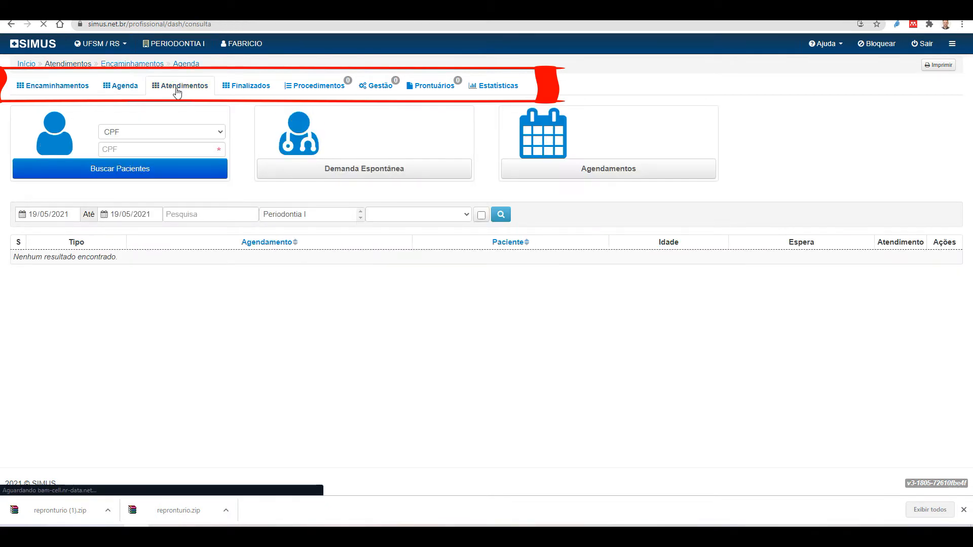
left_click(251, 92)
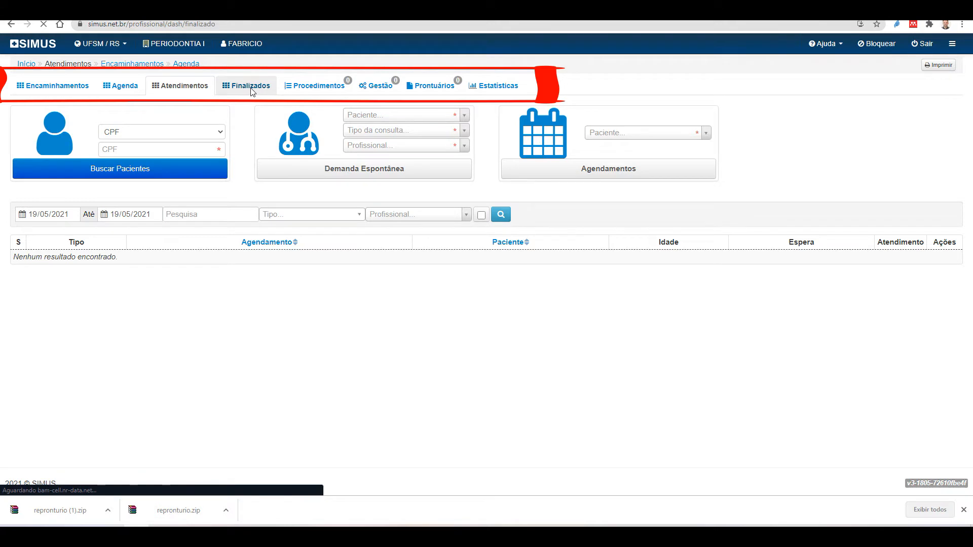
left_click(318, 89)
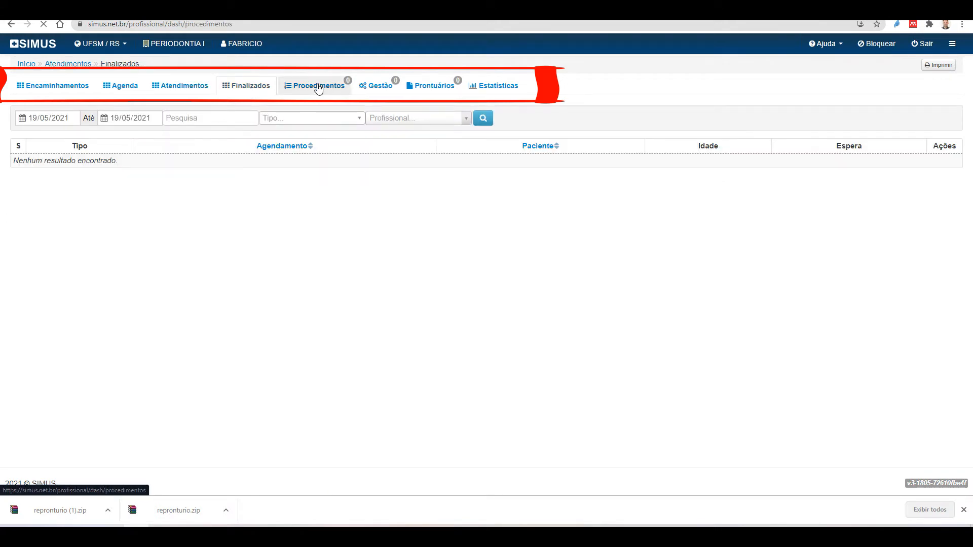
left_click(391, 88)
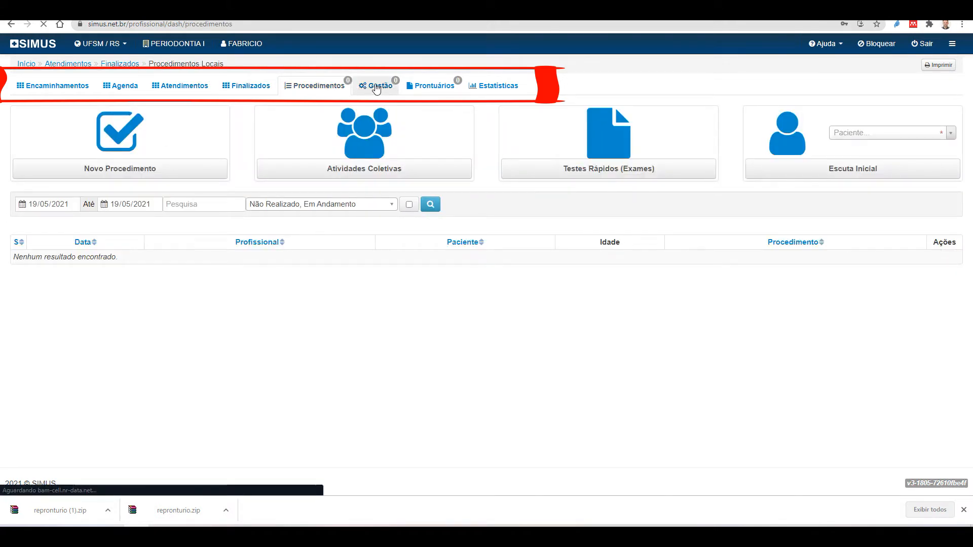
left_click(431, 89)
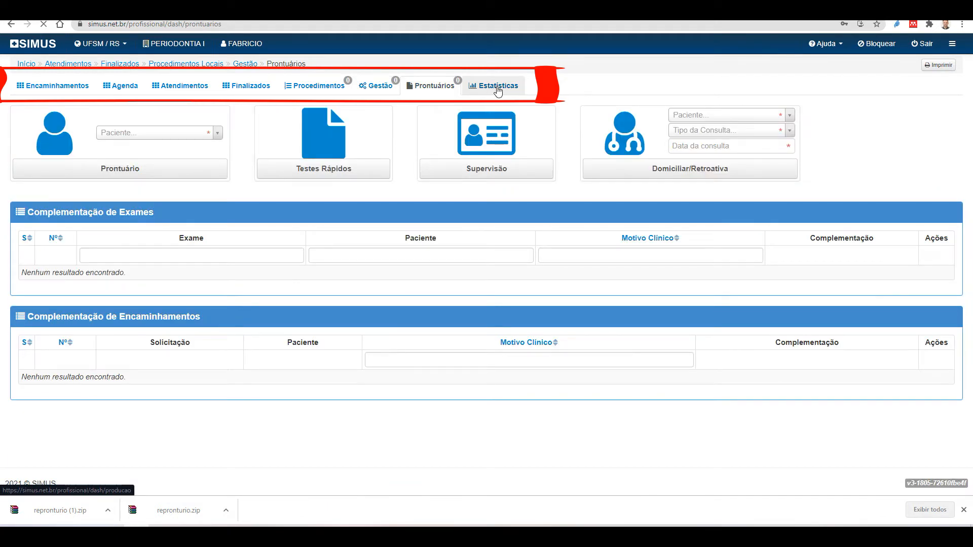
left_click(497, 88)
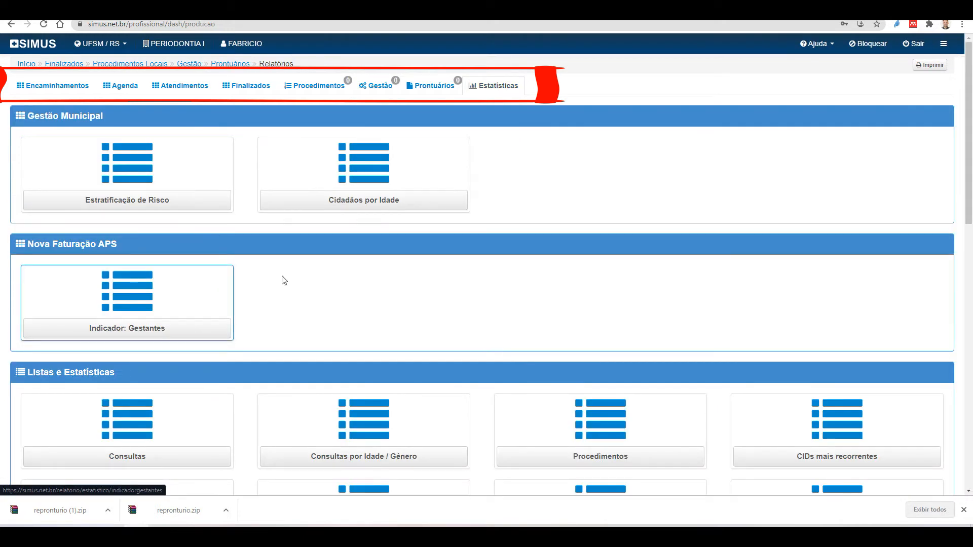
Return through Encaminhamentos and Finalizados to settle on the Atendimentos consultations page
left_click(61, 89)
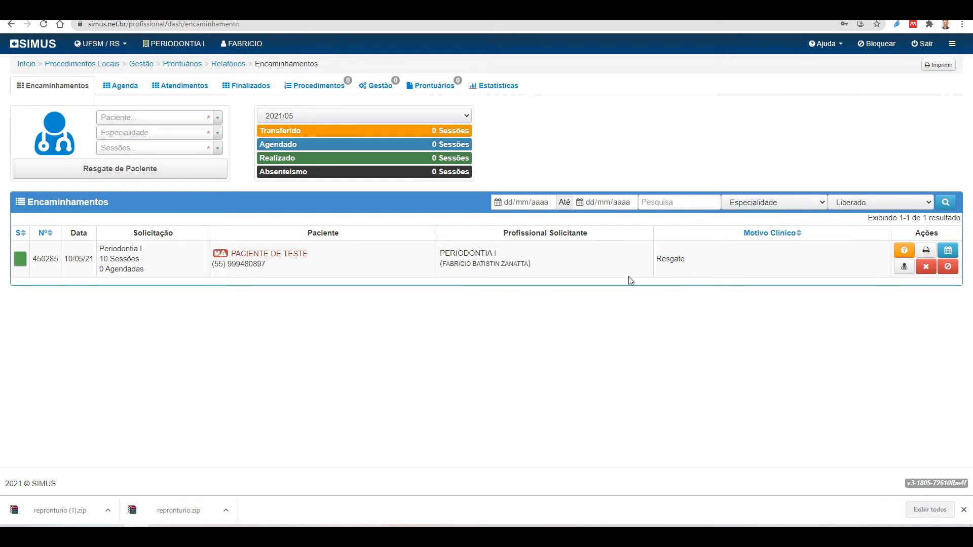
left_click(248, 90)
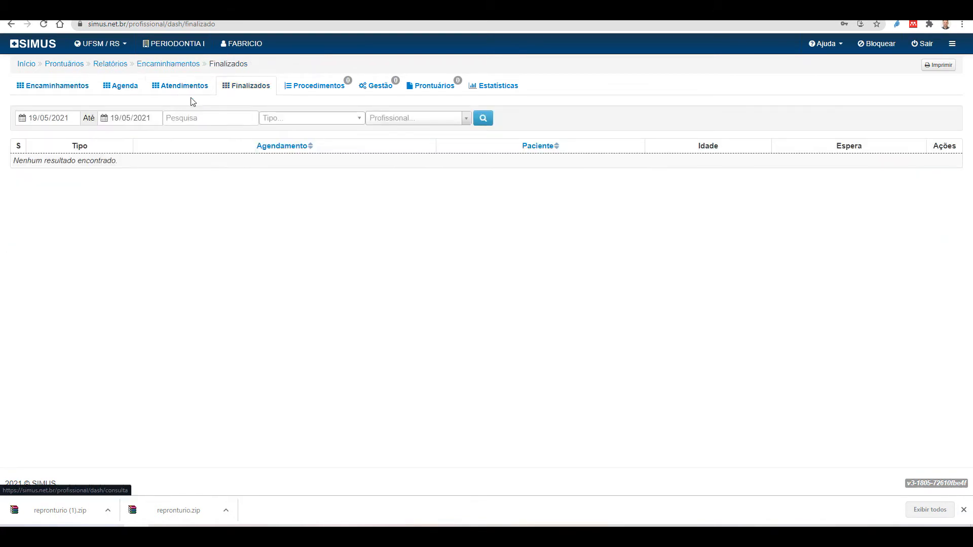
left_click(191, 90)
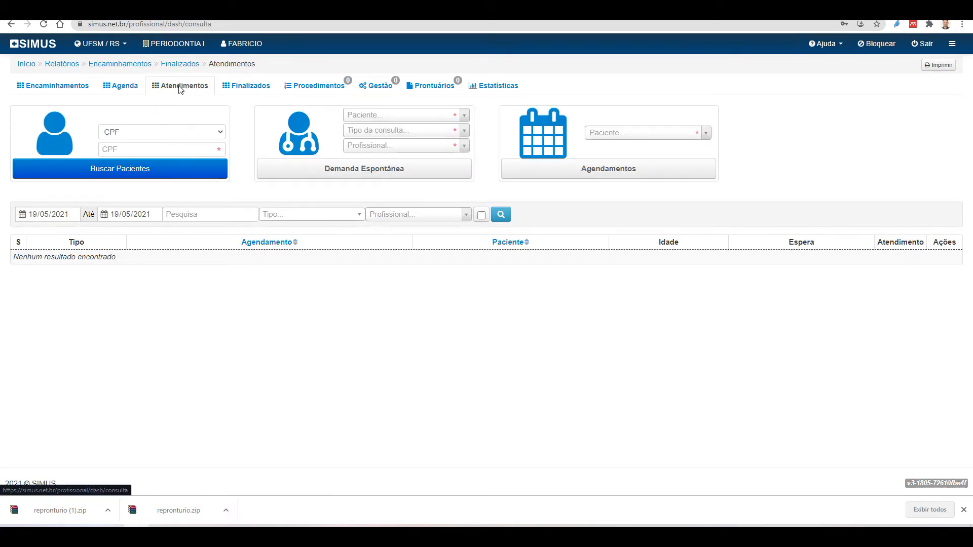
Search for the patient by entering their CPF number and running Buscar Pacientes
left_click(129, 152)
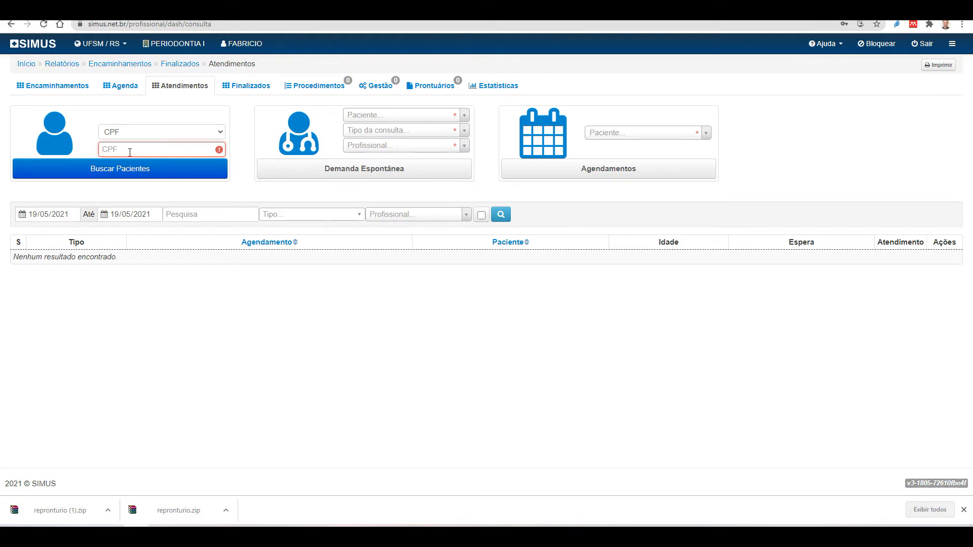
left_click(130, 172)
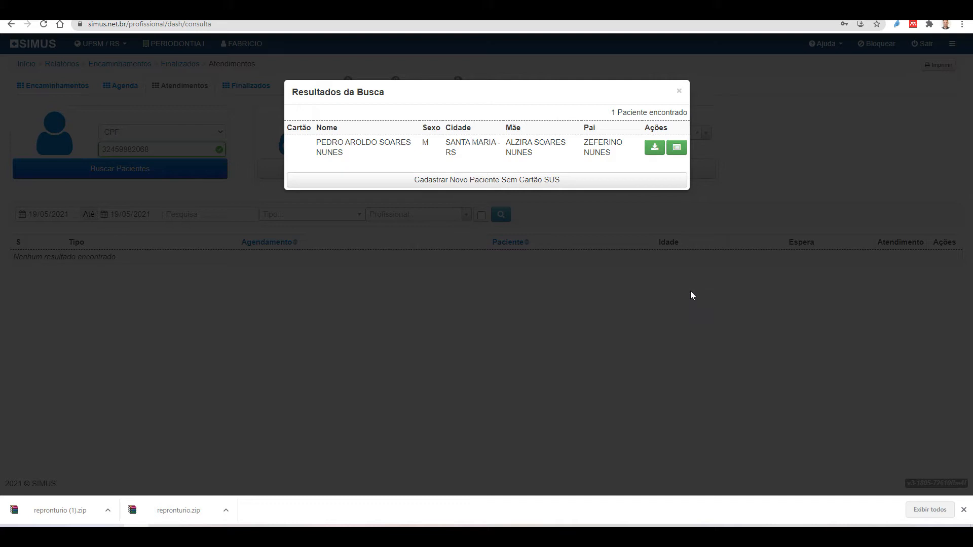
Import the found patient and look over the prefilled Cadastro de Paciente form
left_click(654, 150)
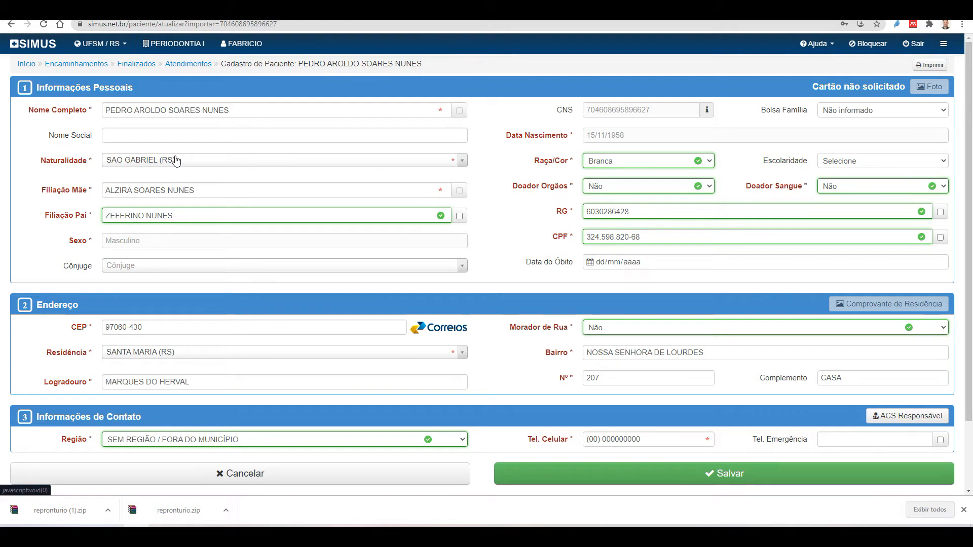
scroll(159, 188, "down", 1)
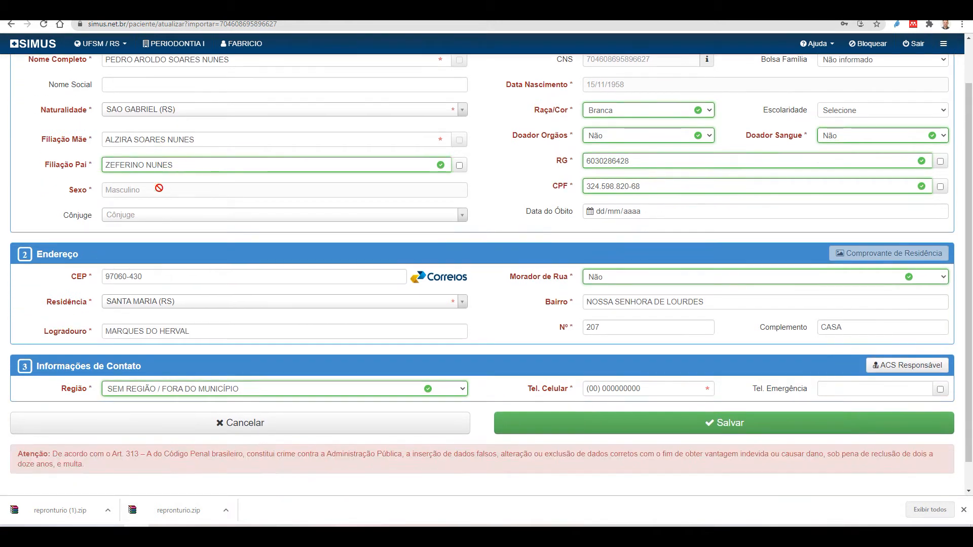
scroll(537, 219, "up", 1)
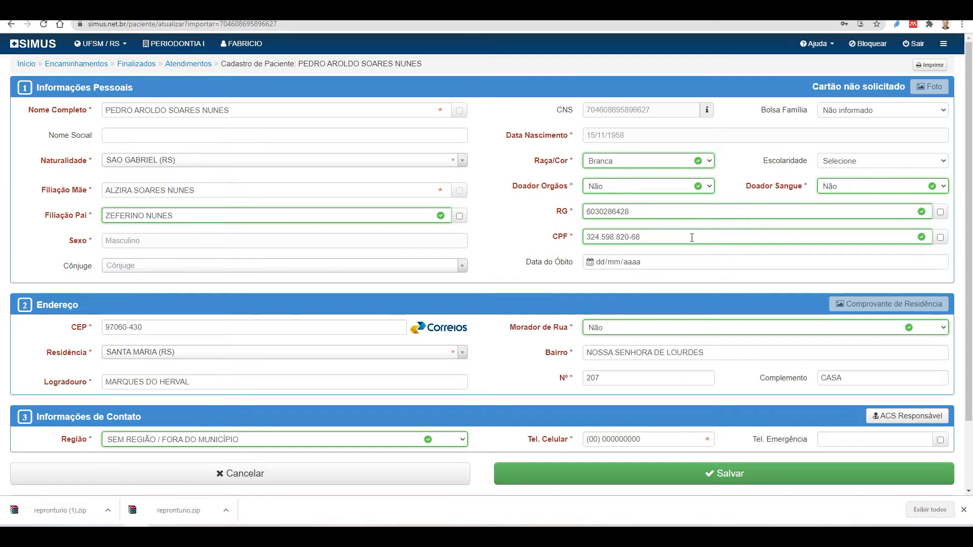
scroll(593, 287, "down", 2)
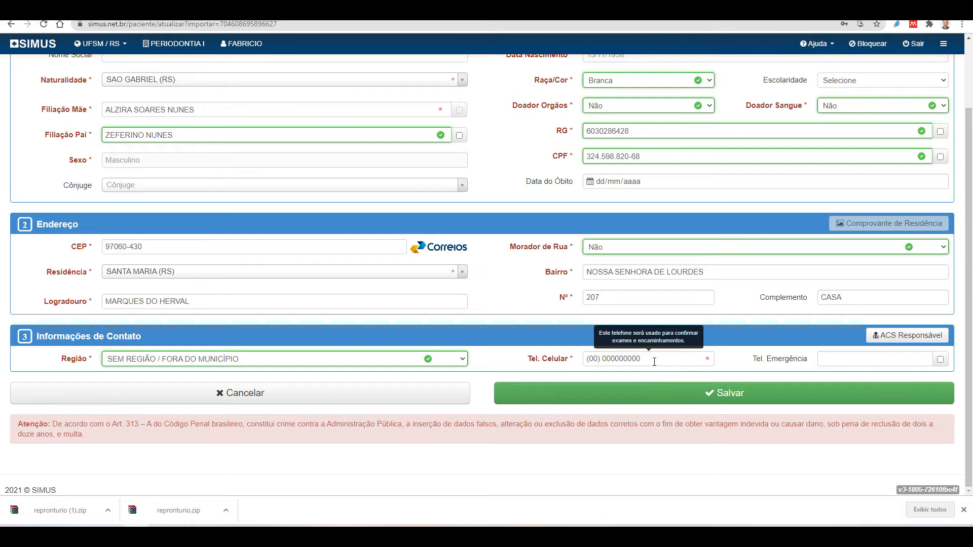
Replace the placeholder Tel. Celular with the patient's mobile number and check the form
left_click_drag(654, 362, 561, 362)
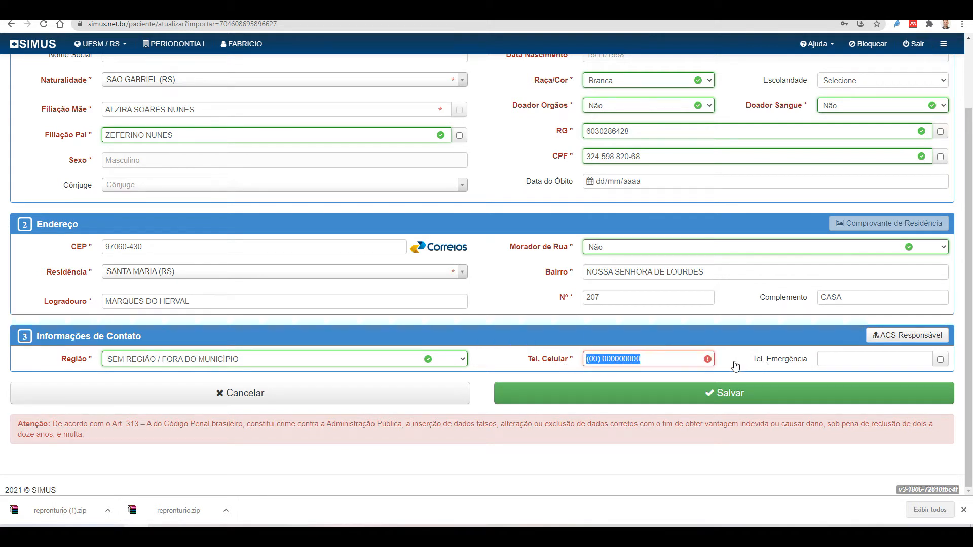
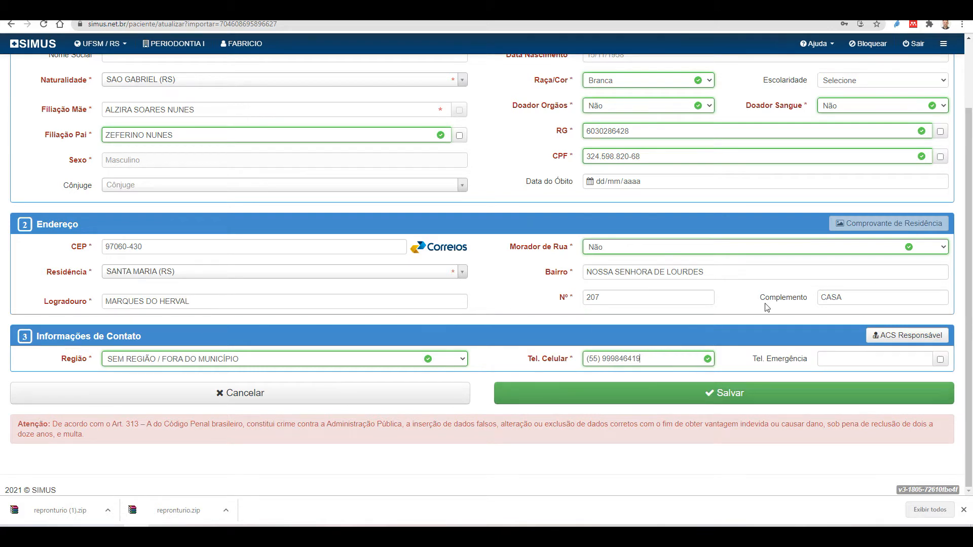
scroll(428, 345, "up", 1)
scroll(422, 340, "up", 1)
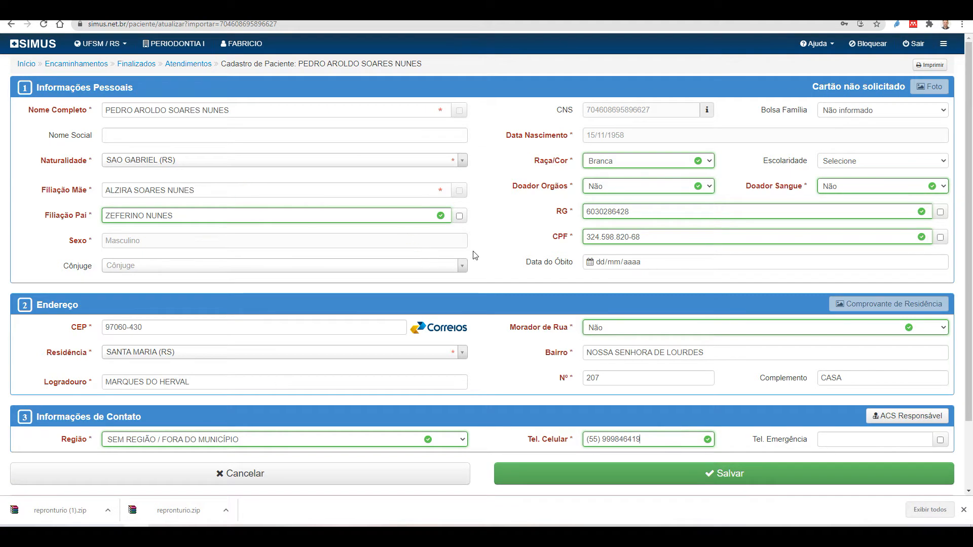
scroll(389, 232, "down", 2)
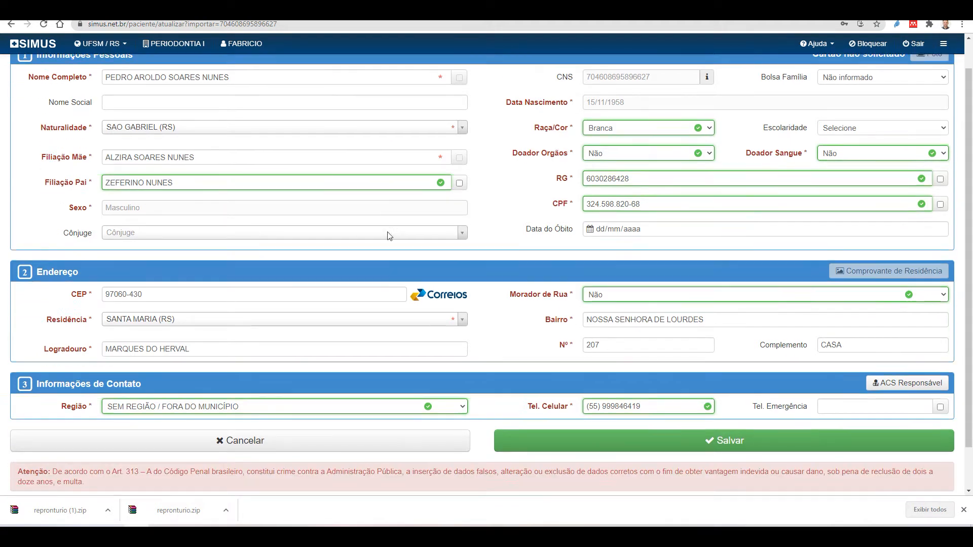
scroll(491, 327, "up", 2)
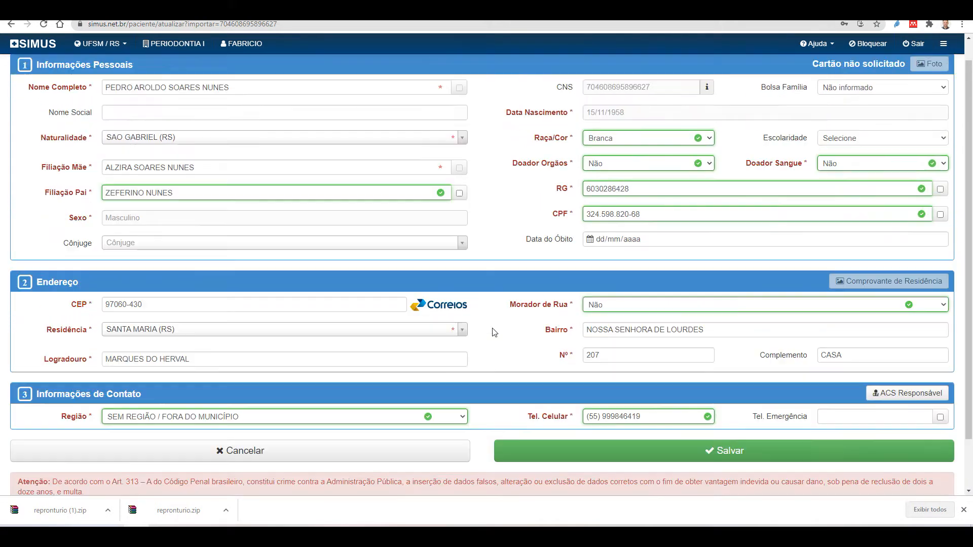
Save the patient registration with Salvar and review the resulting 62-year-old patient's record
scroll(382, 185, "down", 2)
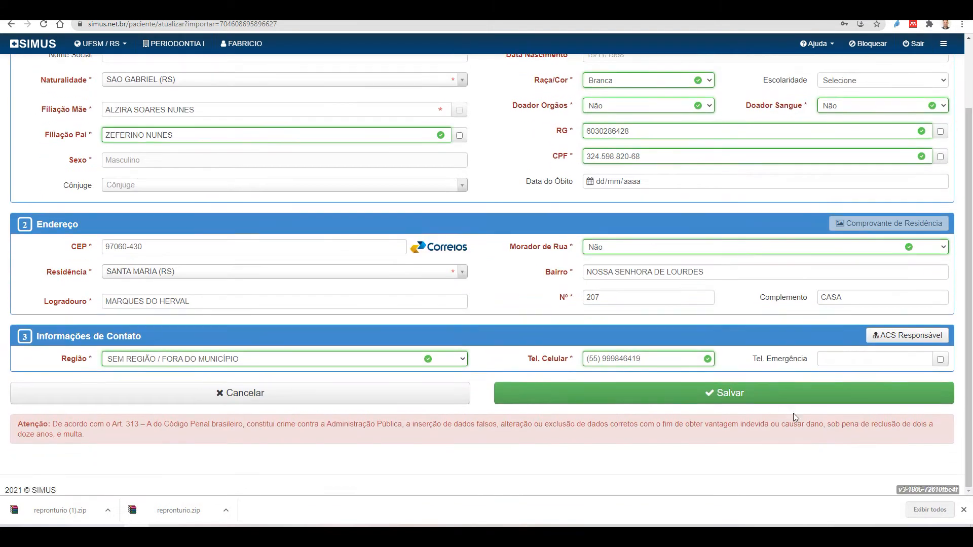
left_click(741, 397)
scroll(567, 314, "up", 2)
scroll(561, 315, "down", 2)
left_click(696, 397)
scroll(655, 460, "up", 2)
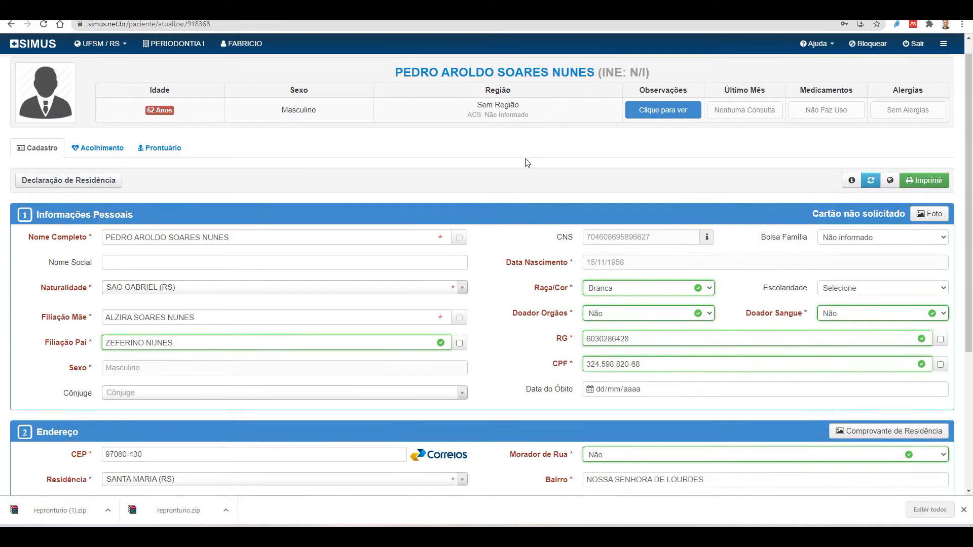
scroll(524, 161, "down", 5)
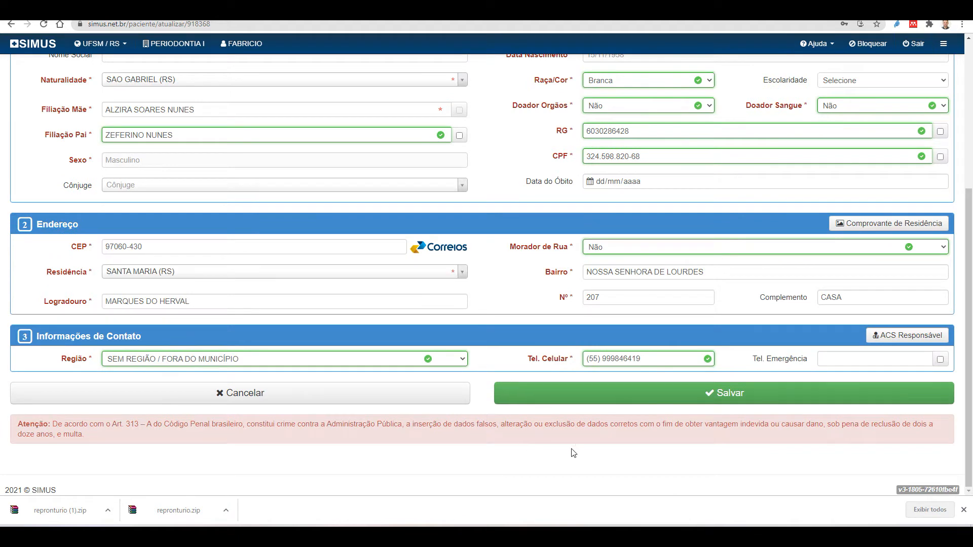
scroll(574, 448, "up", 1)
scroll(568, 424, "up", 2)
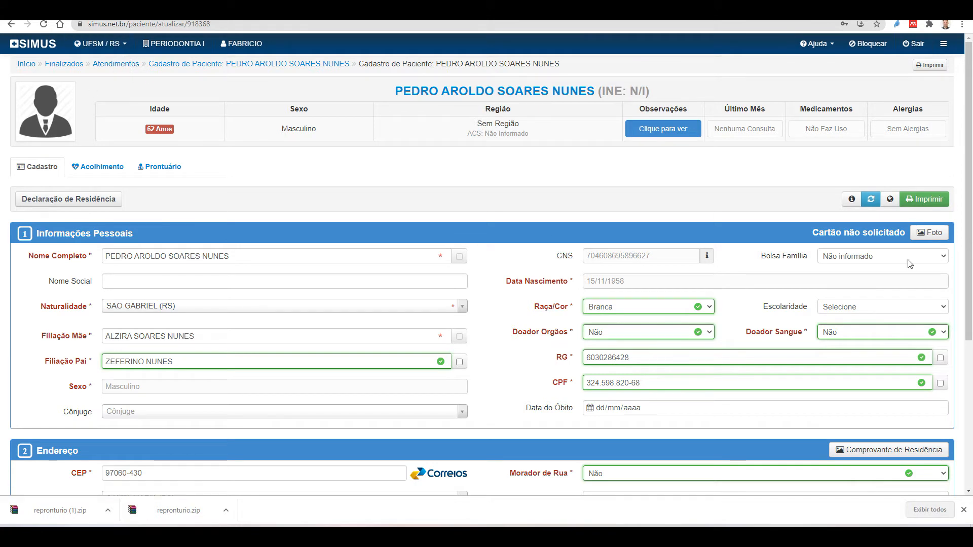
scroll(904, 269, "down", 4)
scroll(904, 276, "up", 4)
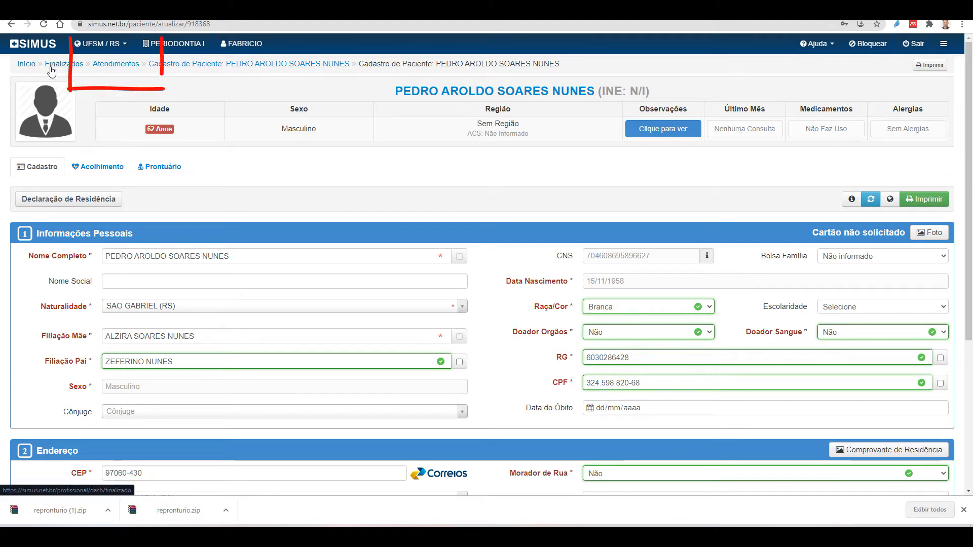
On the Atendimentos dashboard, find the newly registered patient by name for Demanda Espontânea
left_click(116, 68)
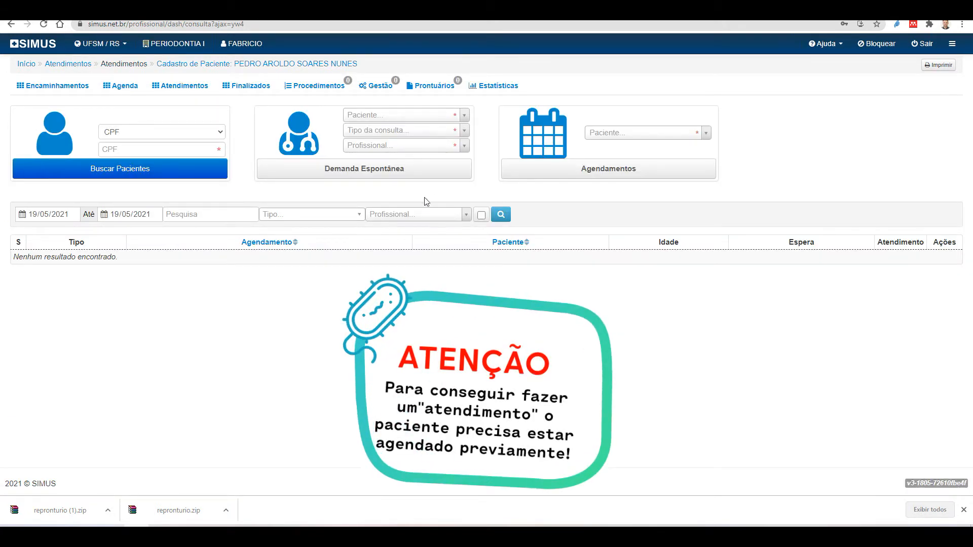
left_click(380, 115)
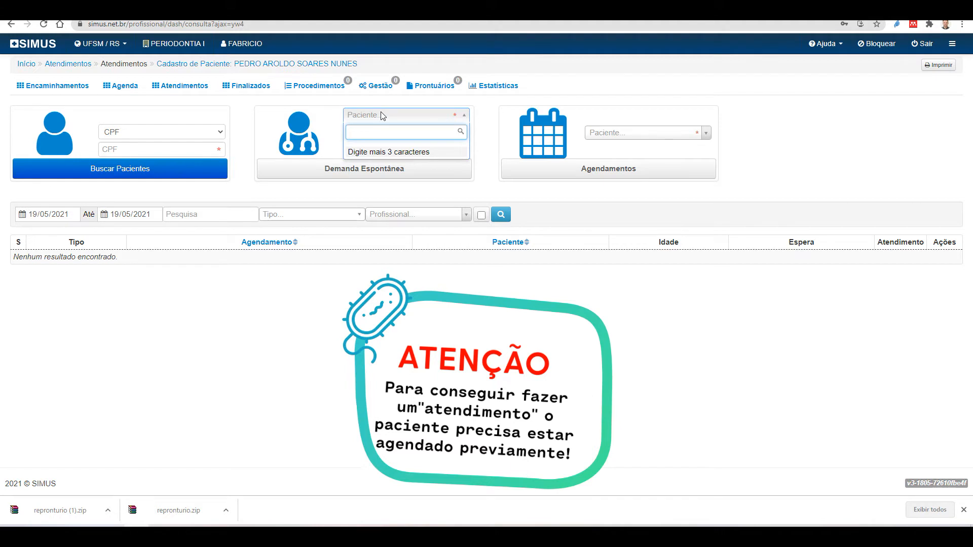
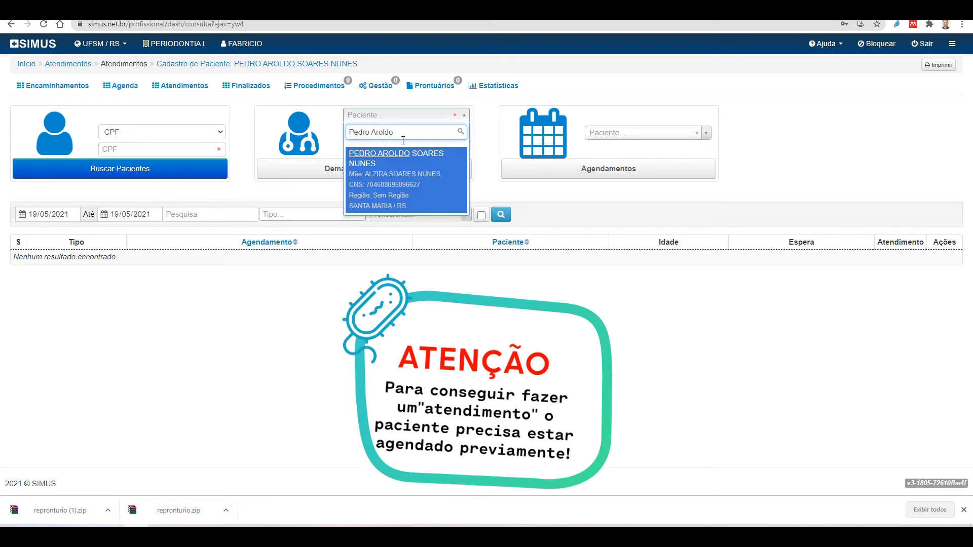
left_click(418, 160)
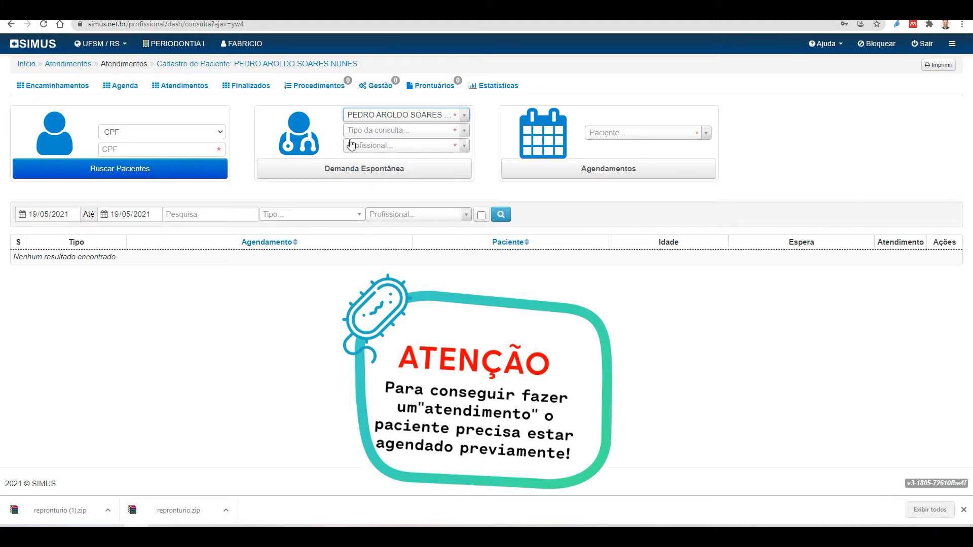
Choose Periodontia I from the Tipo da consulta dropdown
left_click(400, 130)
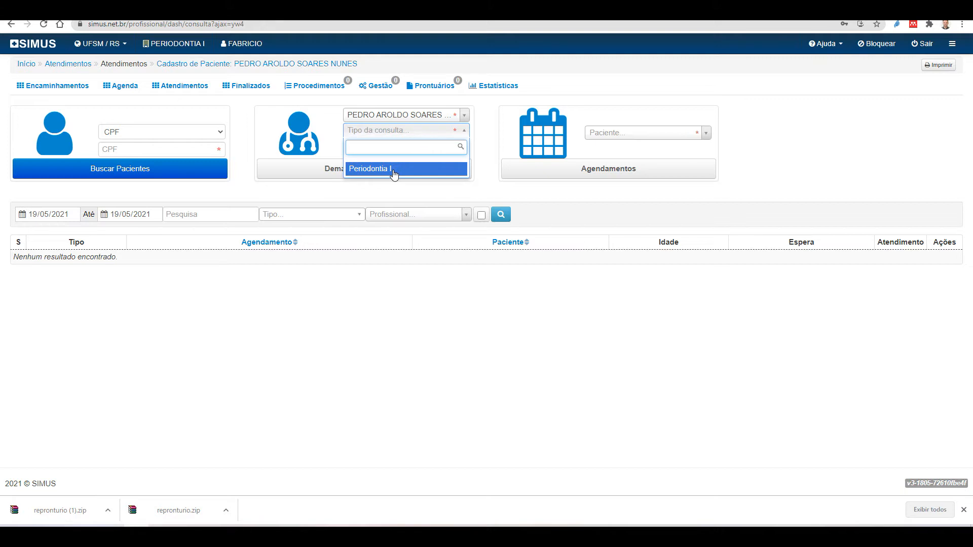
left_click(394, 174)
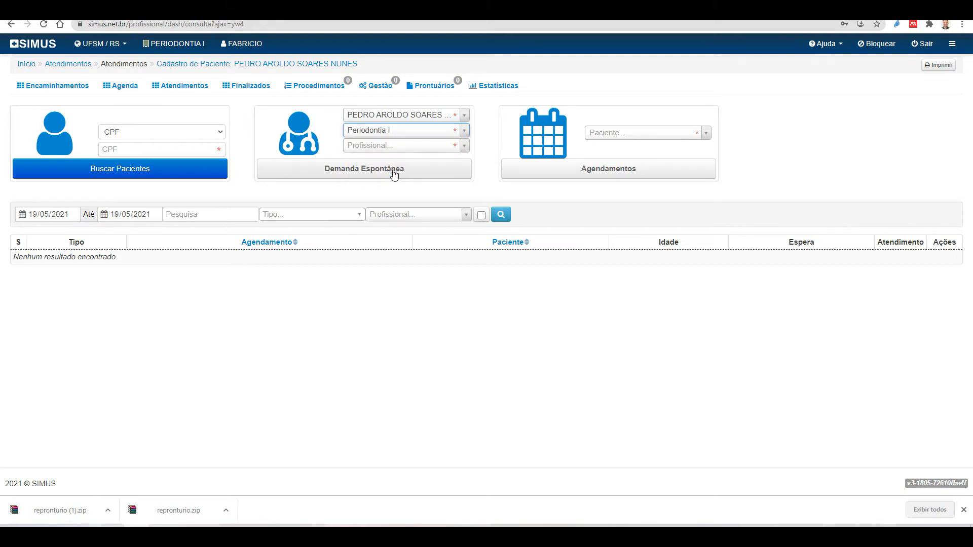
Assign the current-session dentist as Profissional and register the Demanda Espontânea consultation
left_click(423, 148)
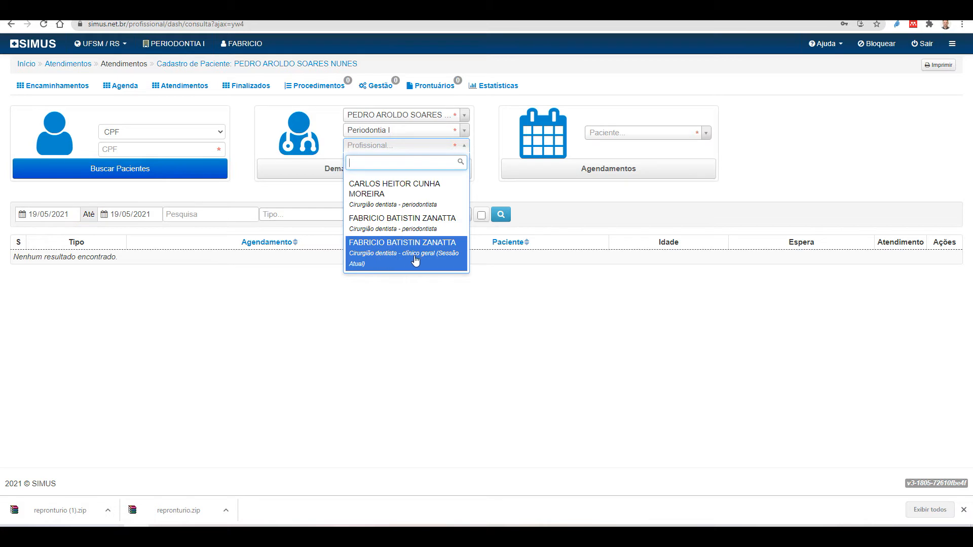
left_click(455, 260)
left_click(358, 171)
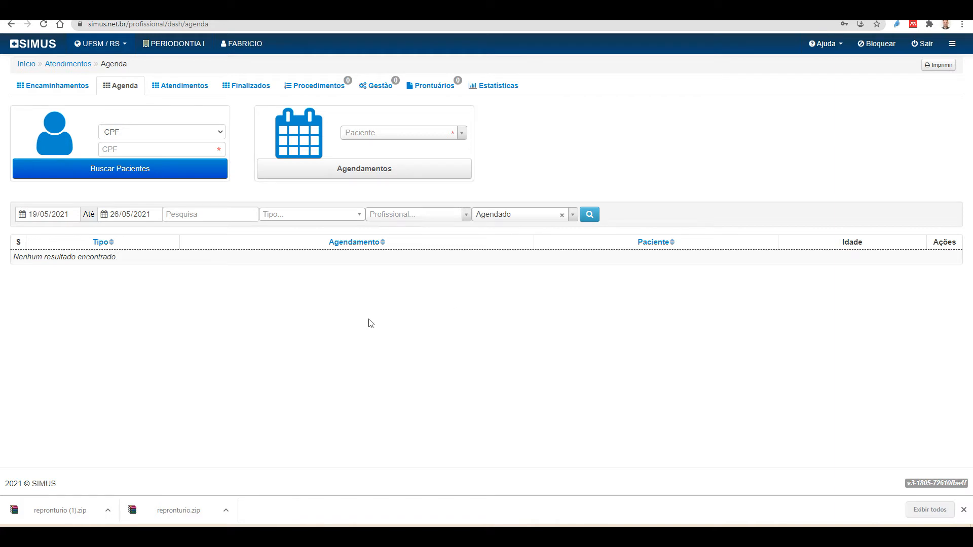
Show the day's Atendimentos list with the walk-in Periodontia I appointment at 19/05/2021 09:28
left_click(185, 87)
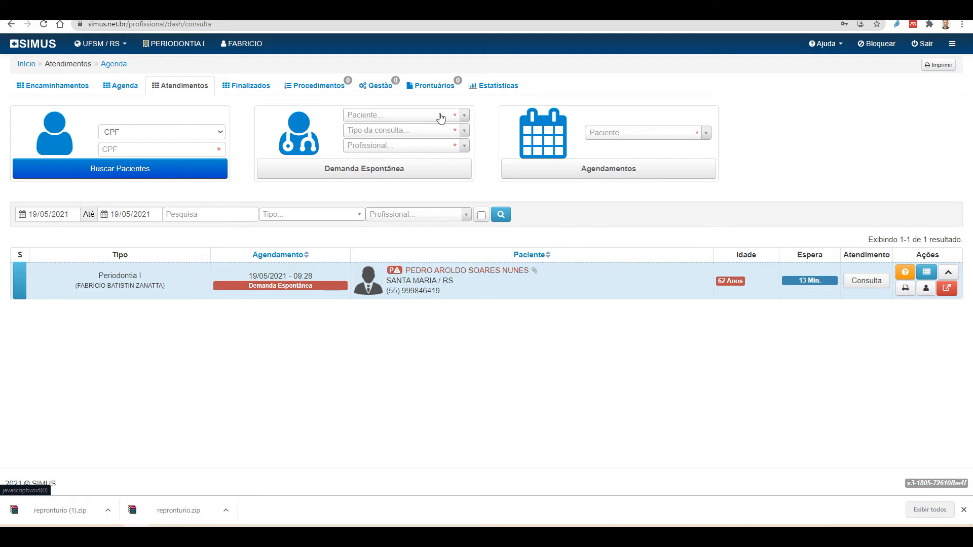
Search the Paciente list for 'teste' and select the female test patient for a spontaneous-demand visit
left_click(372, 120)
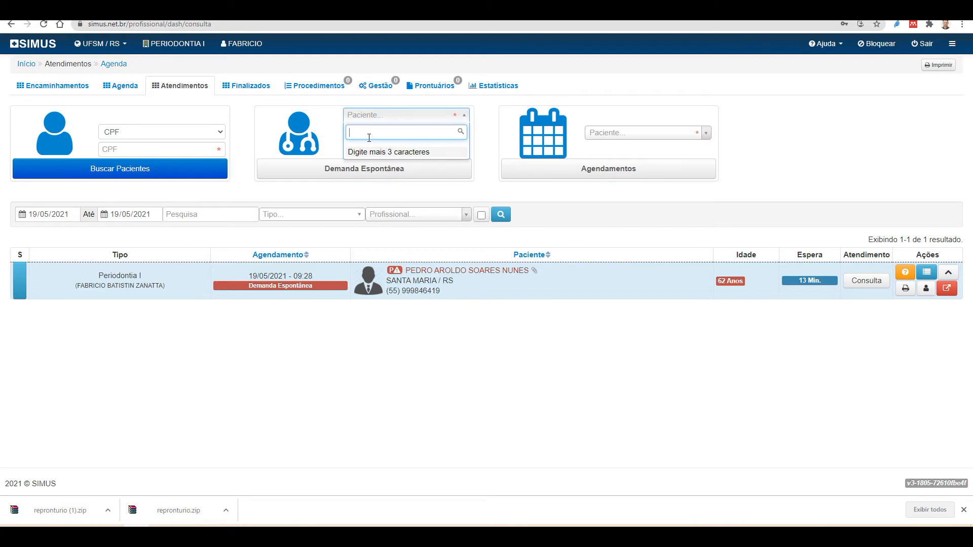
type("teste")
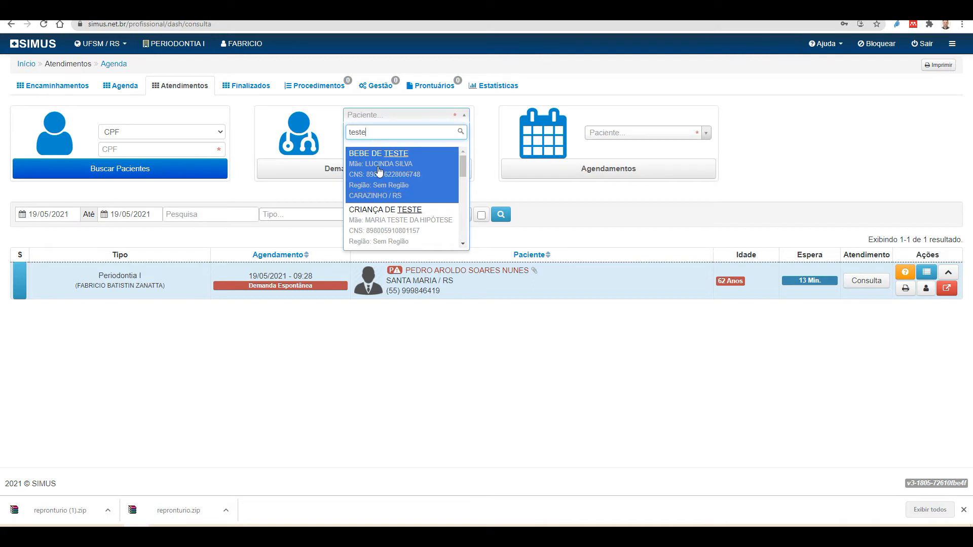
scroll(397, 187, "down", 3)
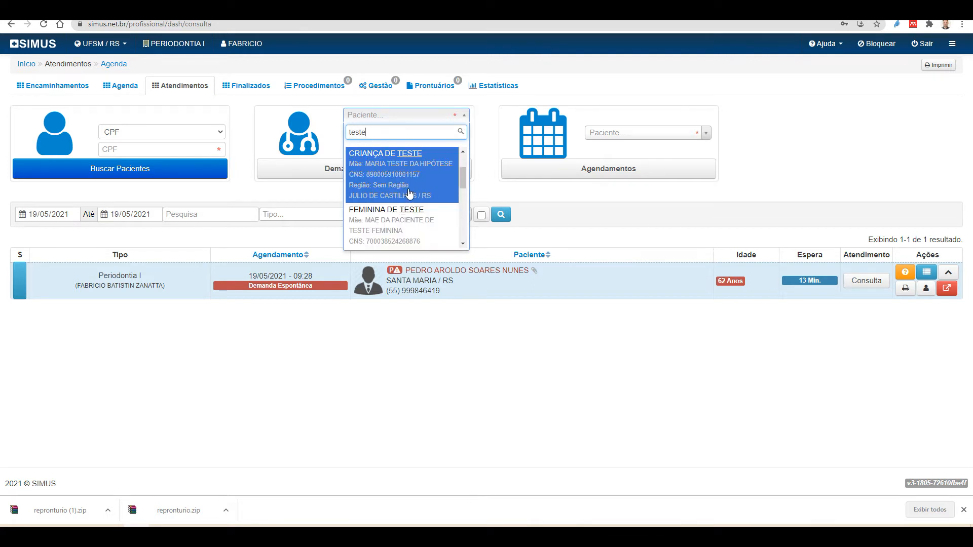
scroll(415, 229, "down", 4)
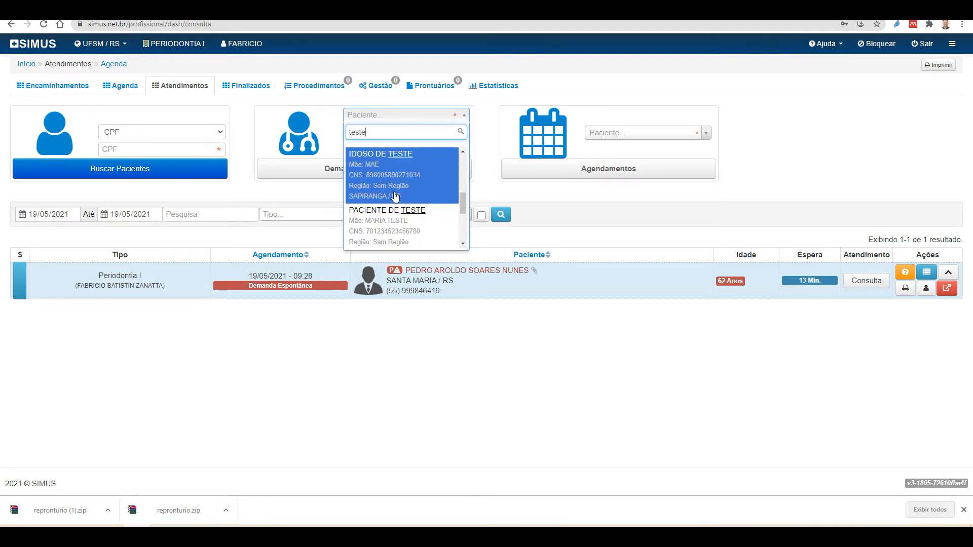
scroll(388, 218, "up", 1)
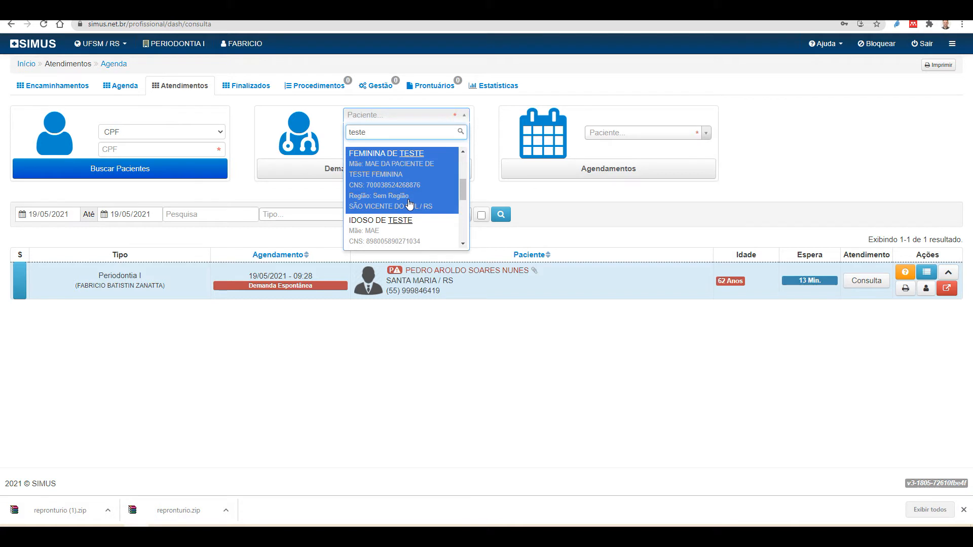
left_click(409, 174)
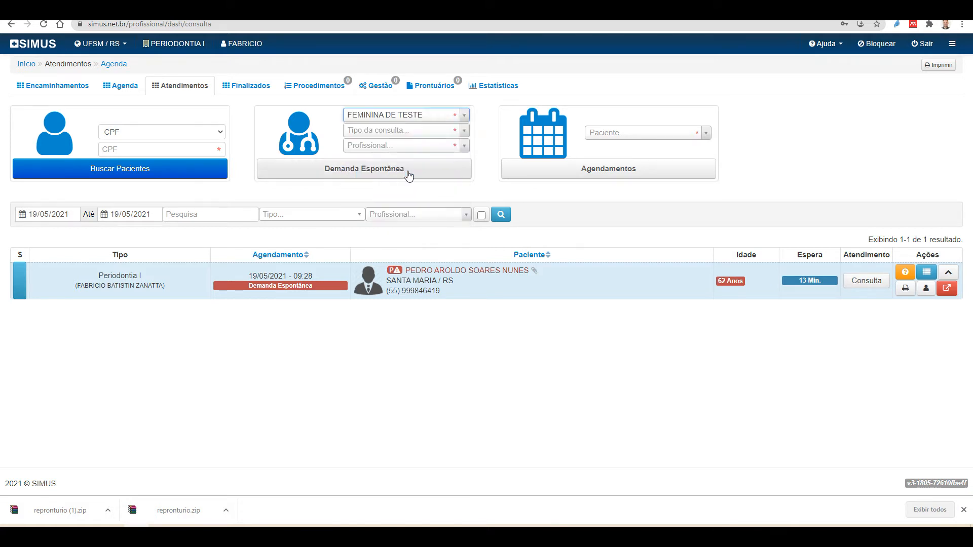
left_click(401, 133)
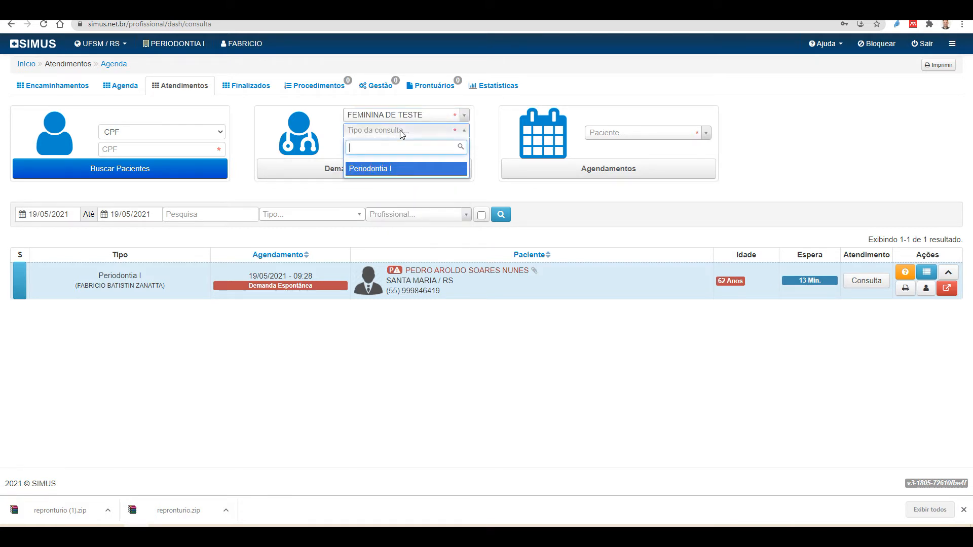
Set Tipo da consulta to Periodontia I and Profissional to the current-session general dentist
left_click(380, 172)
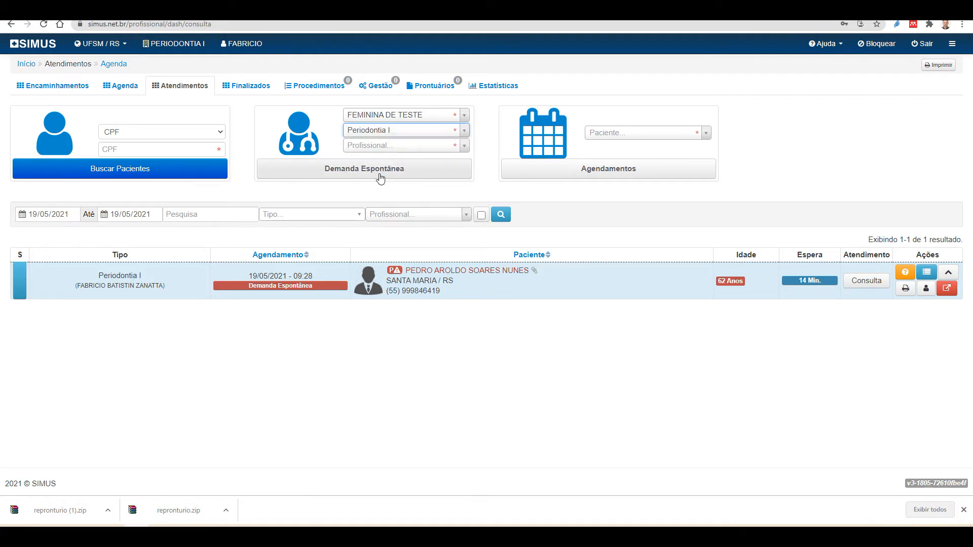
left_click(382, 147)
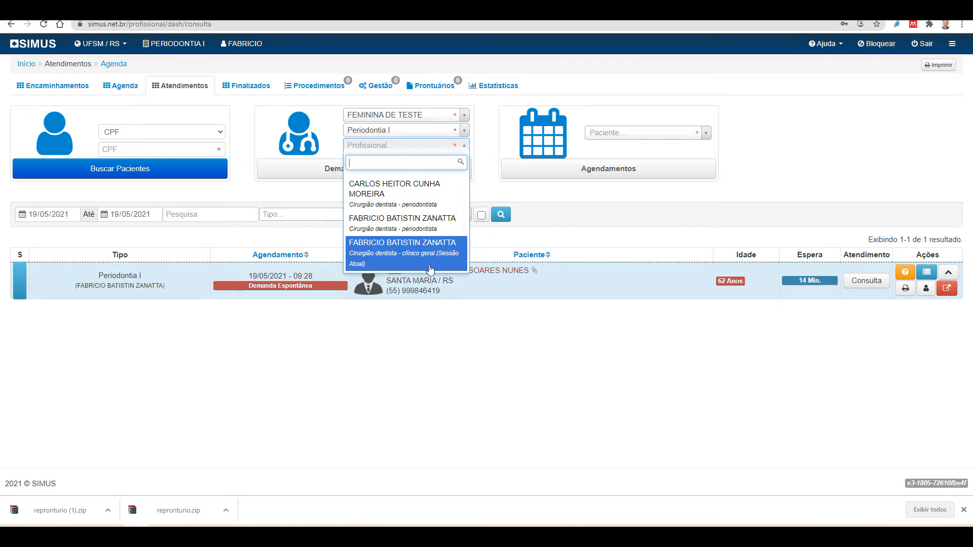
left_click(394, 257)
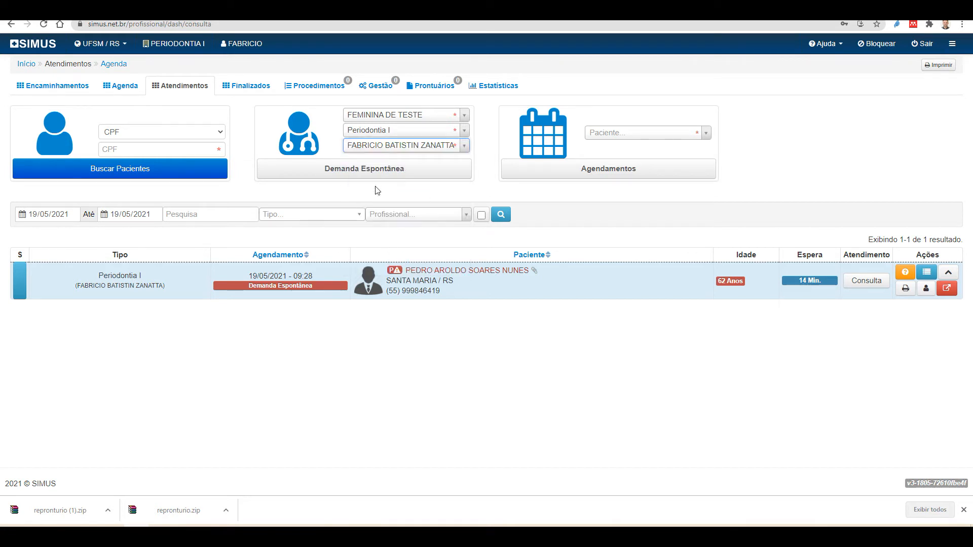
Register the female test patient's walk-in Periodontia I visit, listed at 19/05/2021 09:42
left_click(357, 171)
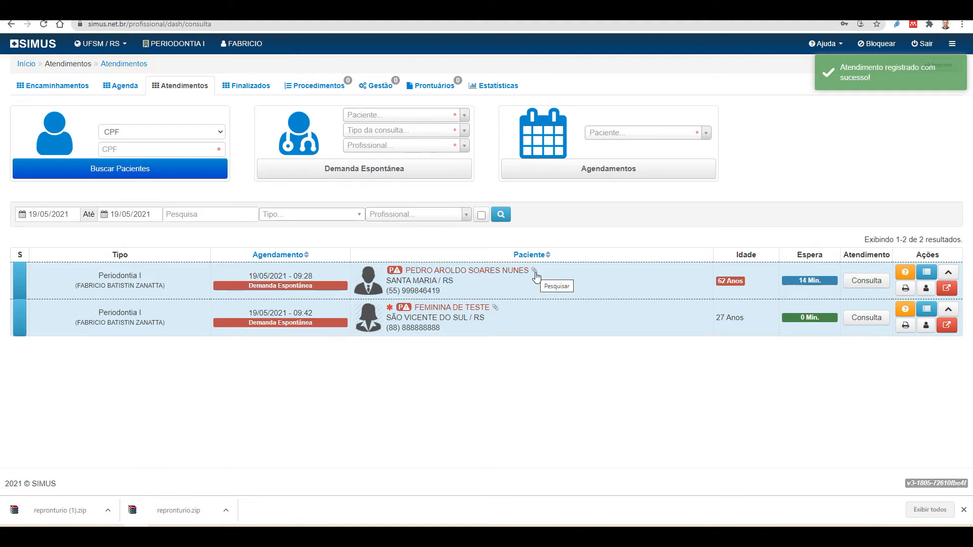
mouse_move(776, 246)
left_mouse_down()
mouse_move(776, 282)
mouse_move(839, 290)
mouse_move(776, 246)
left_mouse_up()
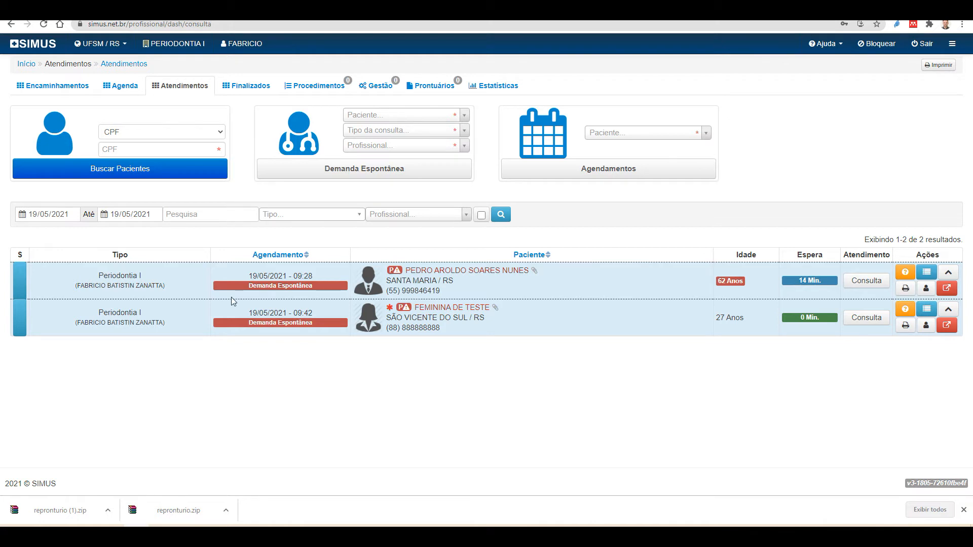
Bring up the Selecione o Tipo de Consulta choices for the female test patient's 09:42 entry
mouse_move(436, 310)
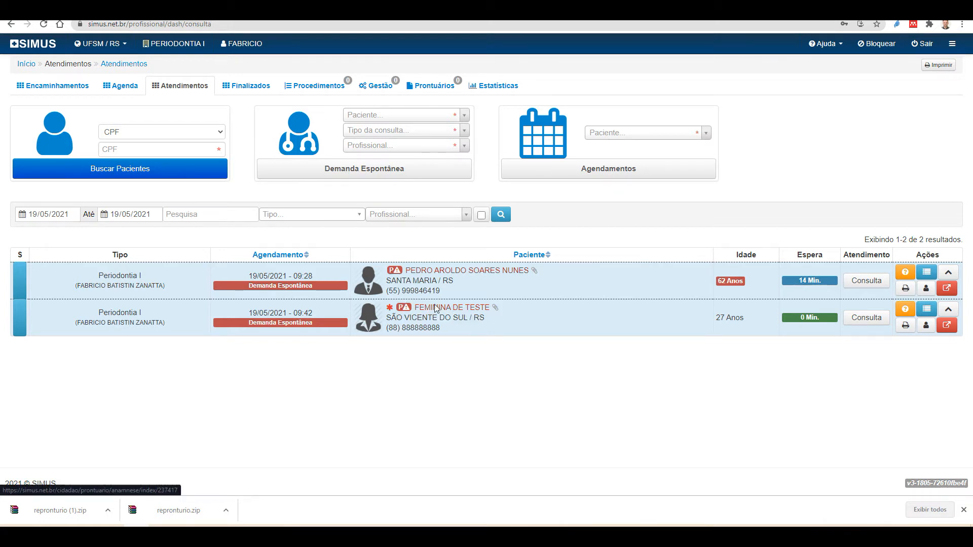
left_click(867, 318)
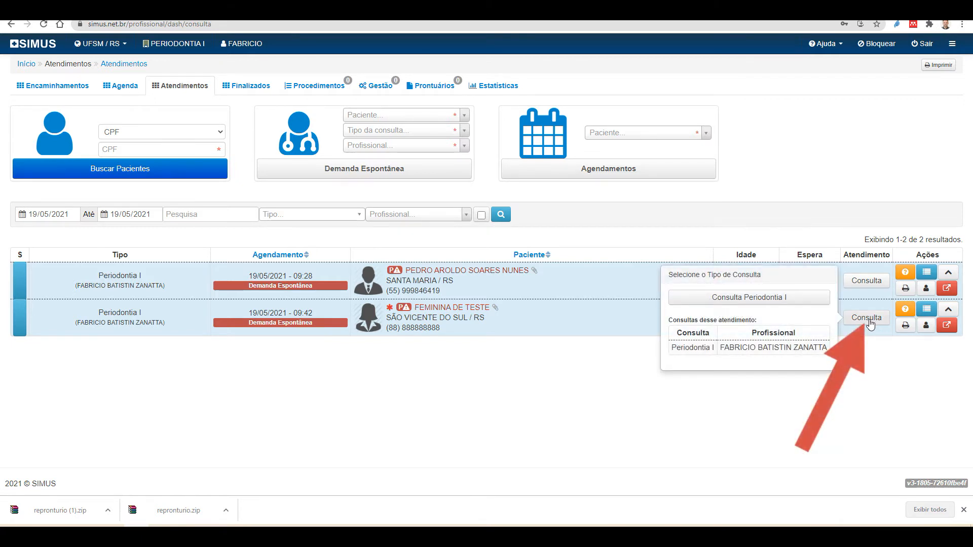
Start the Consulta Periodontia I and look over its diagnosis sections and UFSM questionnaires
left_click(750, 303)
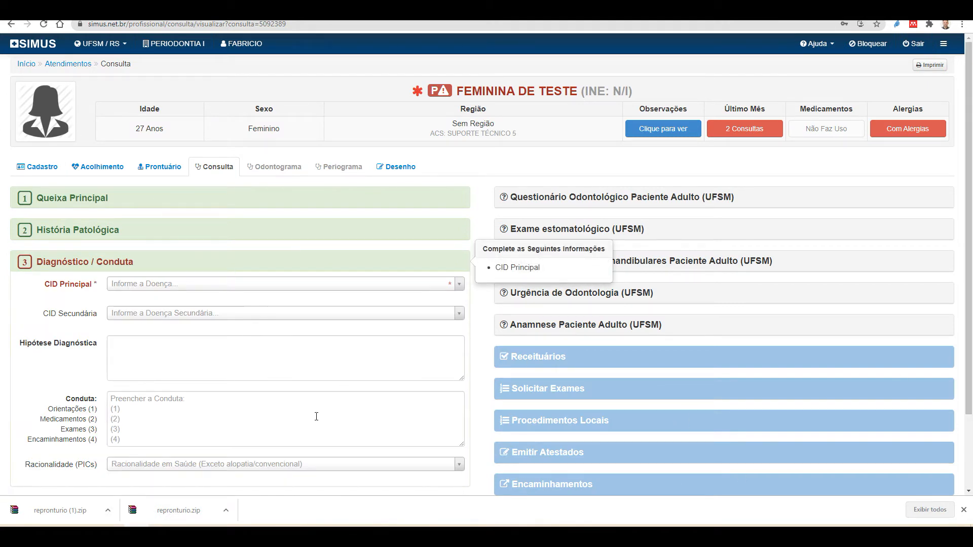
scroll(332, 379, "down", 2)
scroll(333, 379, "up", 2)
scroll(270, 233, "down", 1)
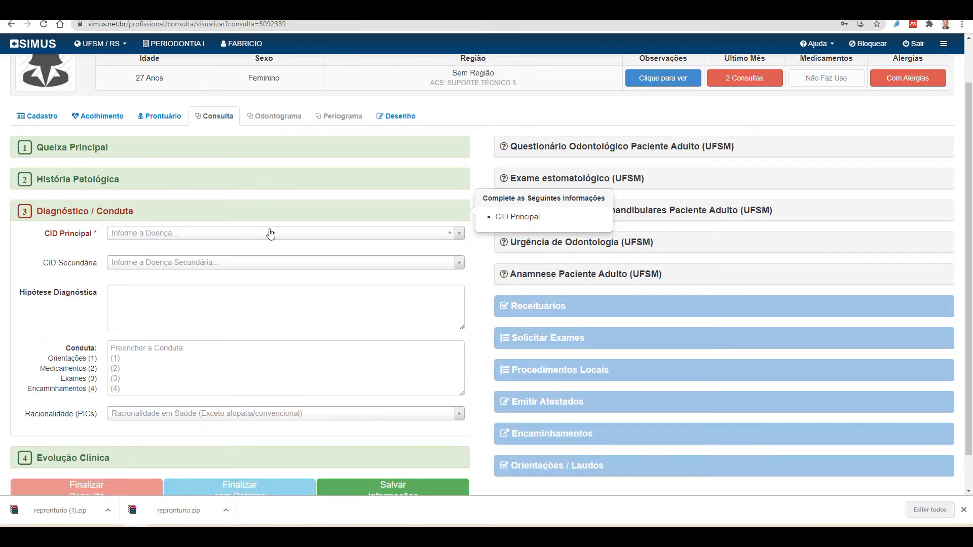
Expand Queixa Principal and História Patológica to see the family history and Acebrofilina allergy
left_click(69, 149)
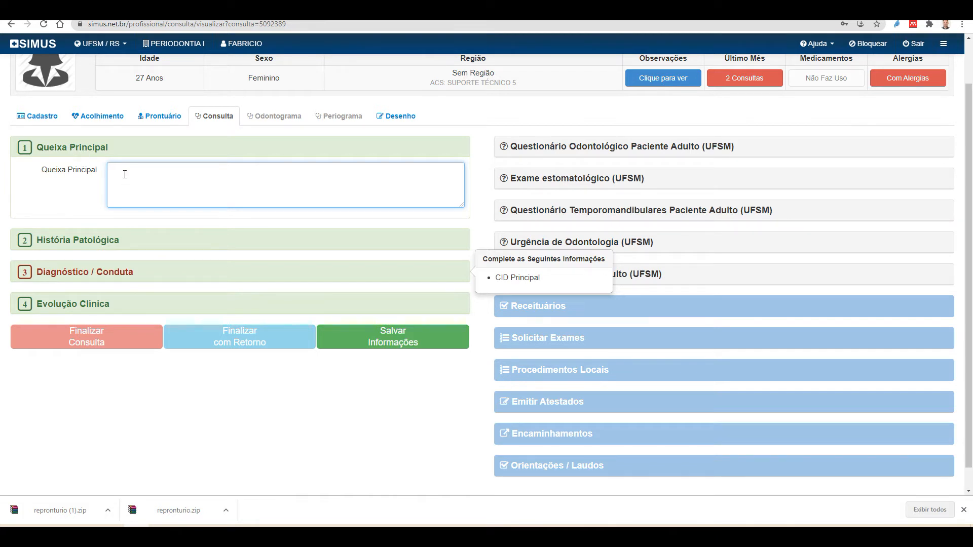
left_click(112, 243)
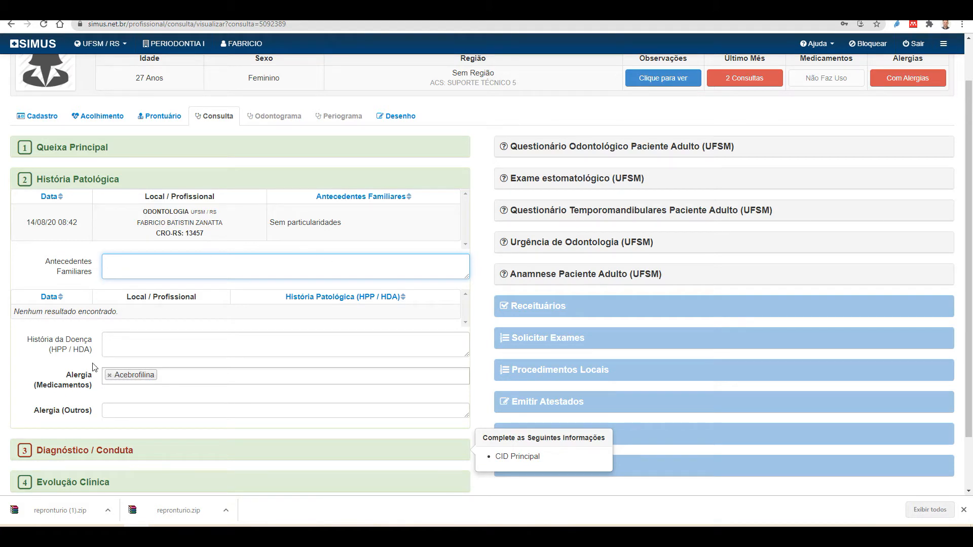
Add Amoxicilina, found by searching 'Amoxi', to the Alergia (Medicamentos) field
scroll(99, 371, "down", 1)
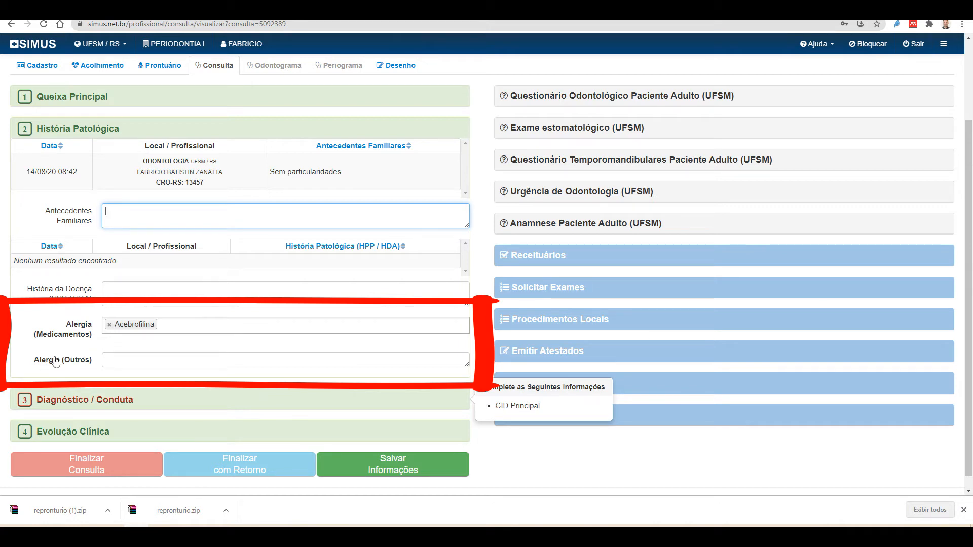
left_click(172, 325)
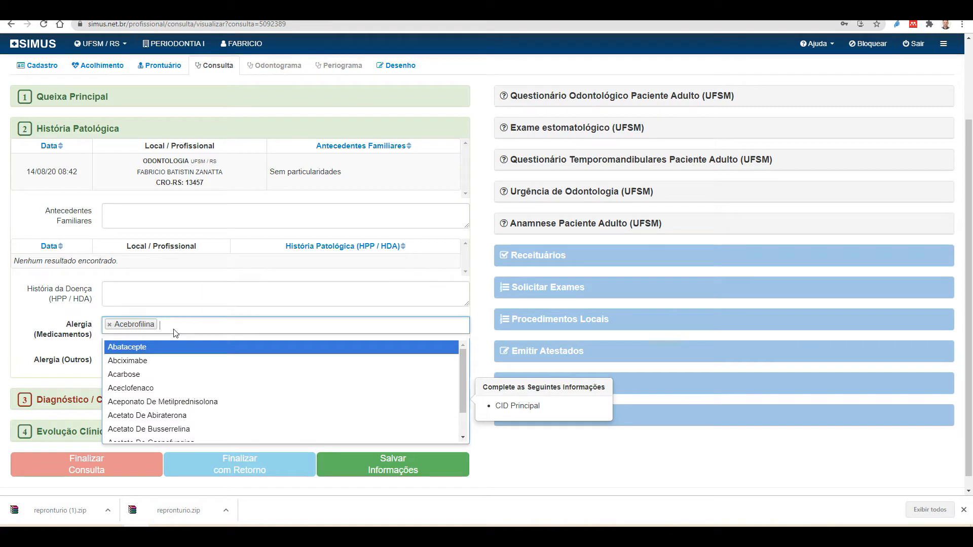
left_click_drag(463, 386, 466, 406)
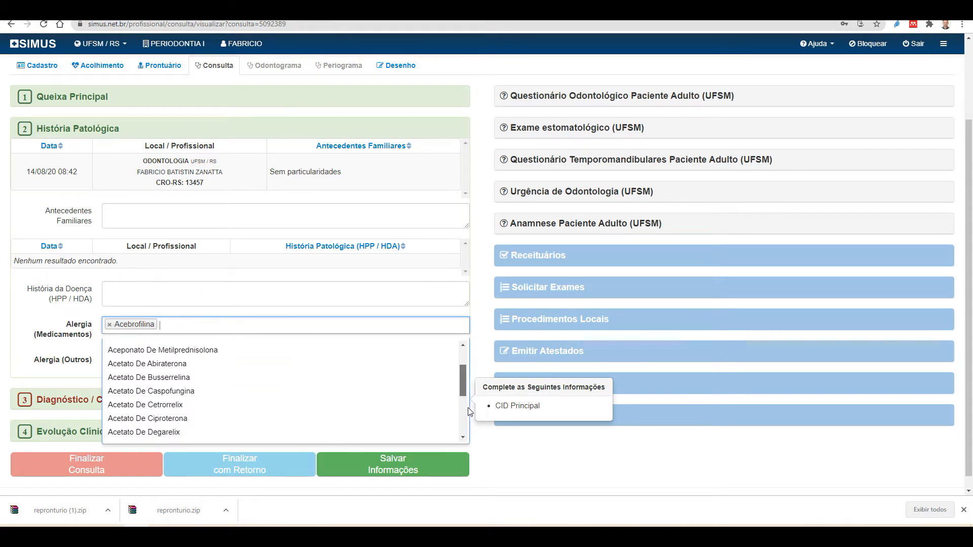
scroll(467, 413, "down", 3)
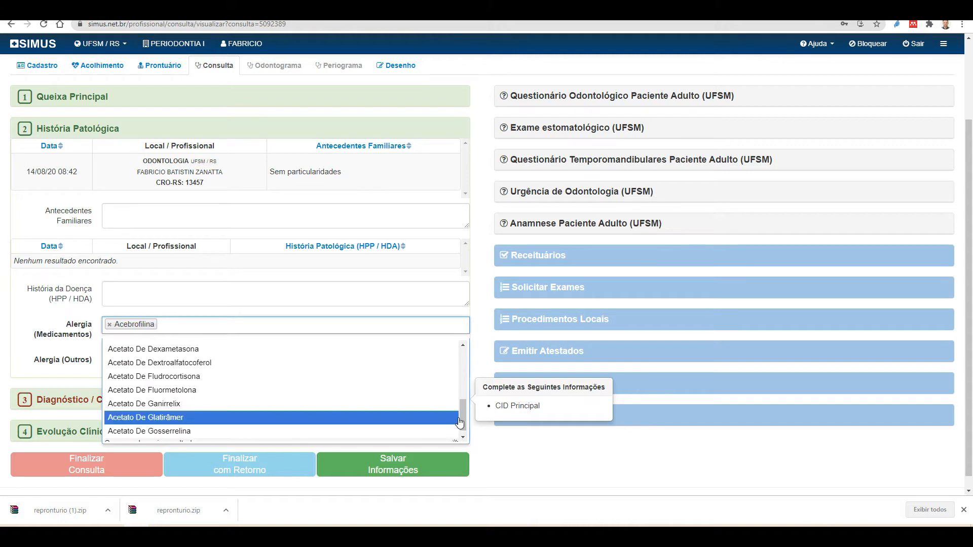
scroll(462, 413, "down", 3)
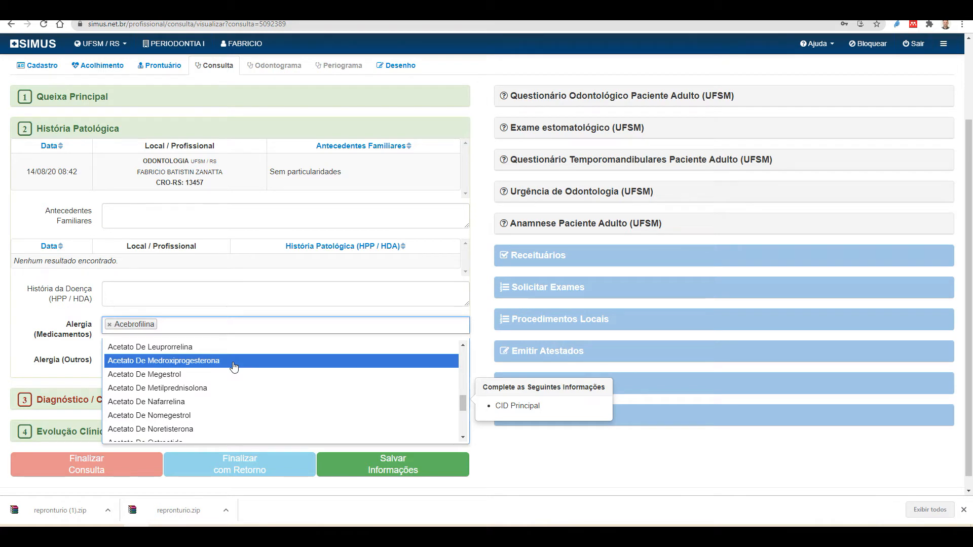
type("Amoxi")
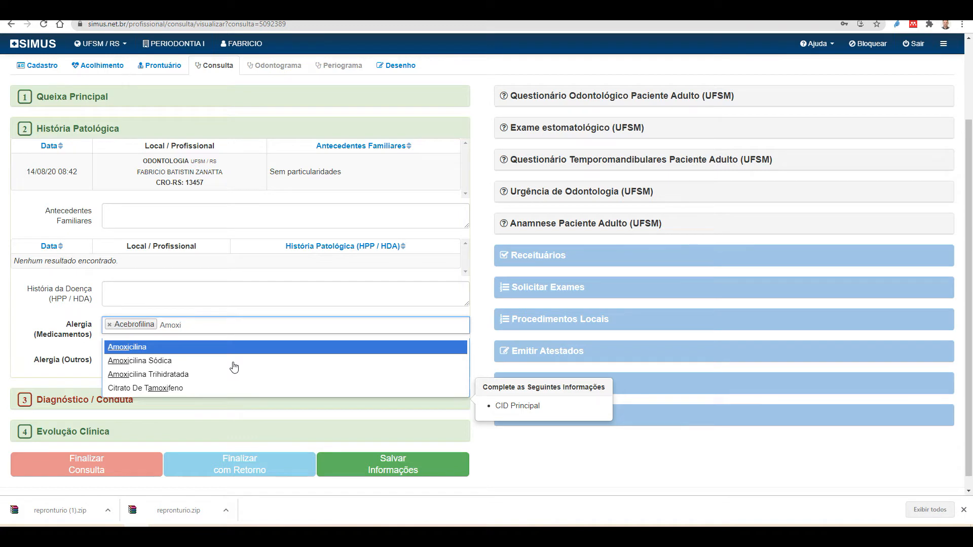
left_click(161, 348)
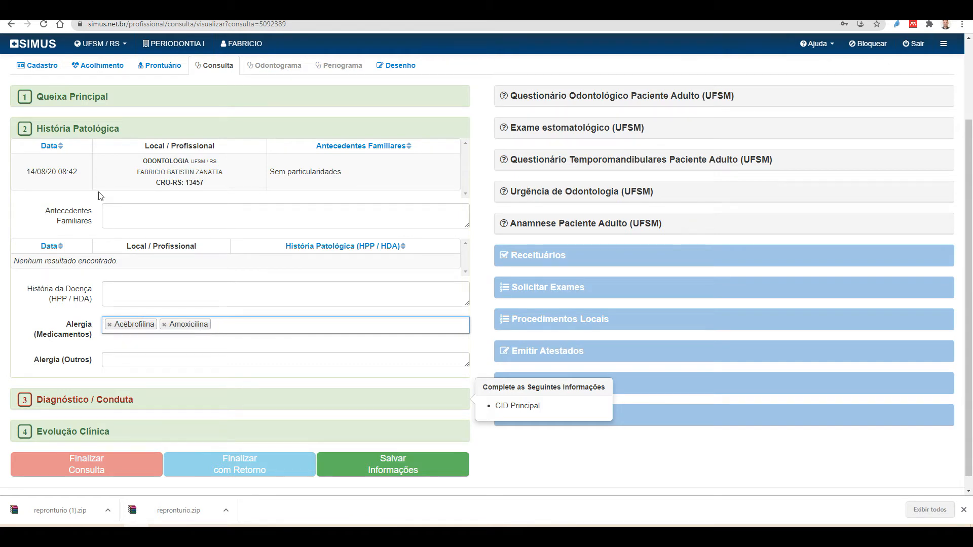
left_click(91, 131)
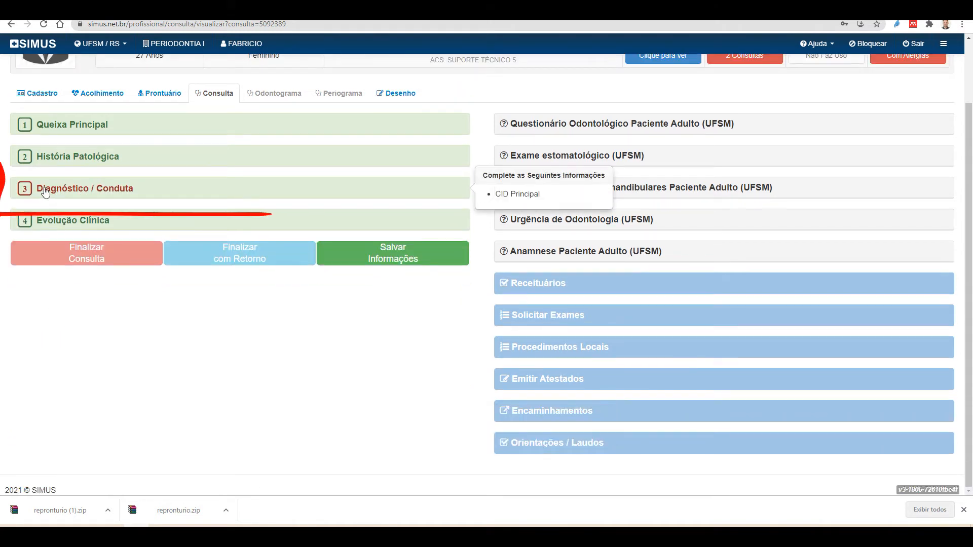
left_click(77, 190)
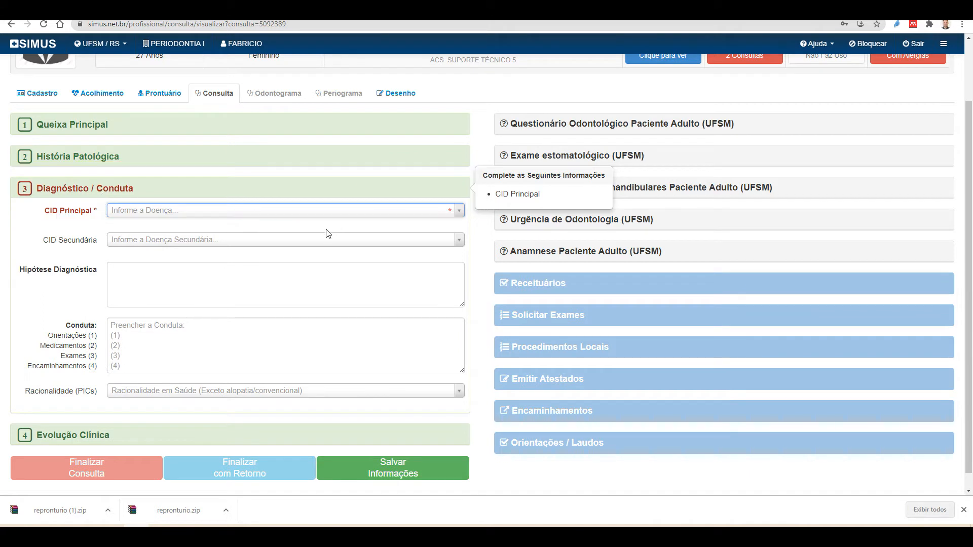
left_click(98, 189)
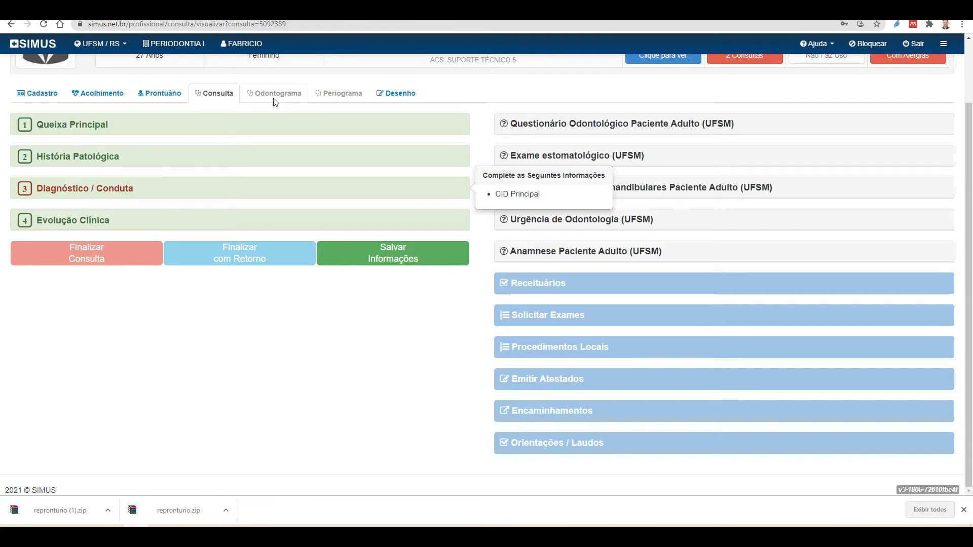
left_click(72, 192)
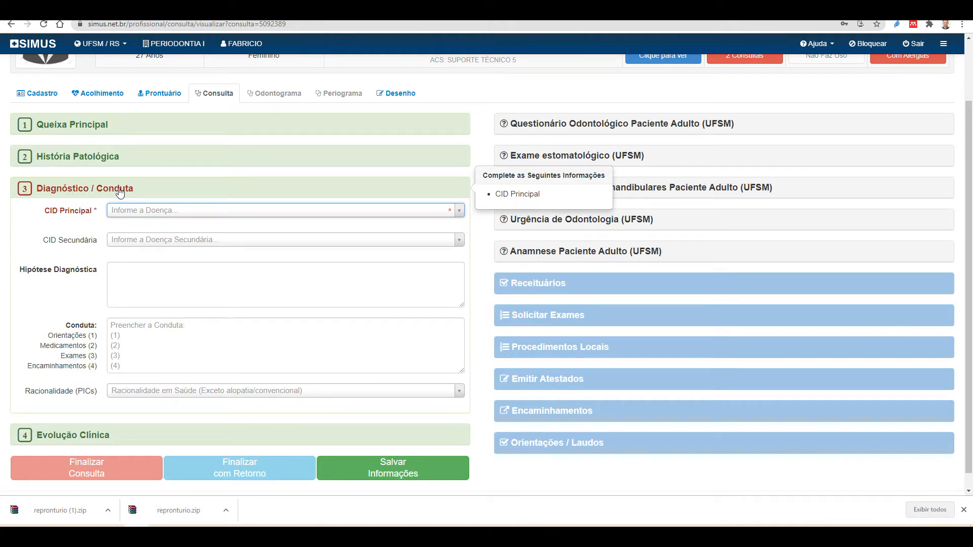
Search the CID Principal list for Z012, then browse the K0 dental codes instead
left_click(240, 211)
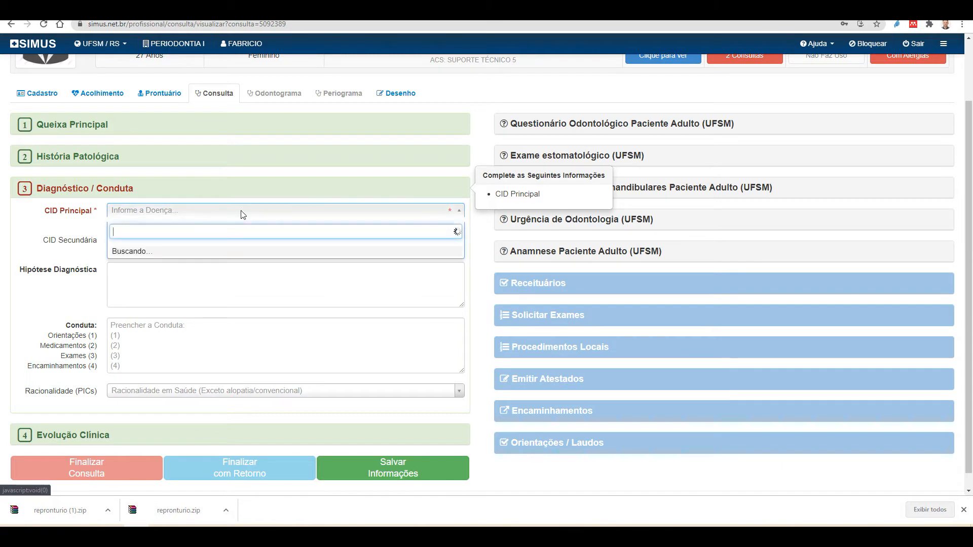
type("Z")
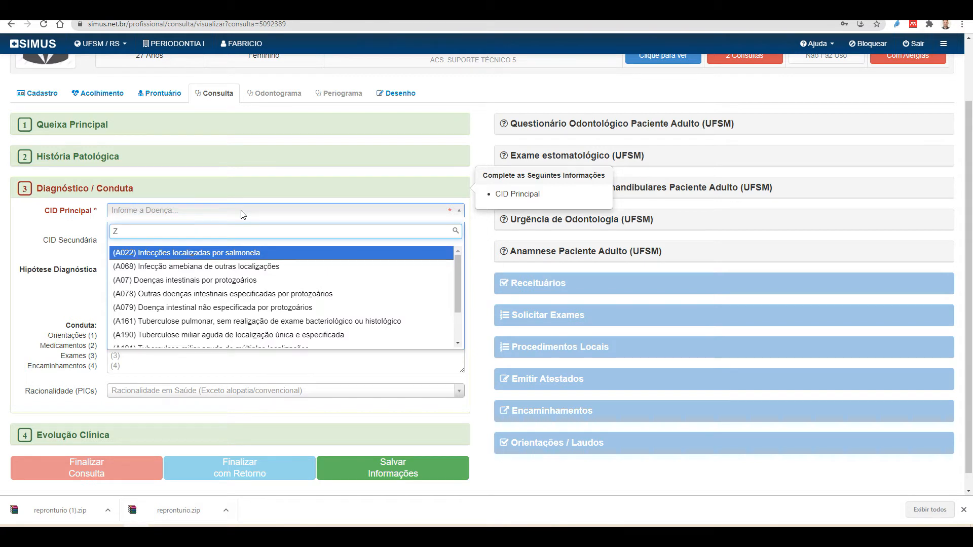
type("012")
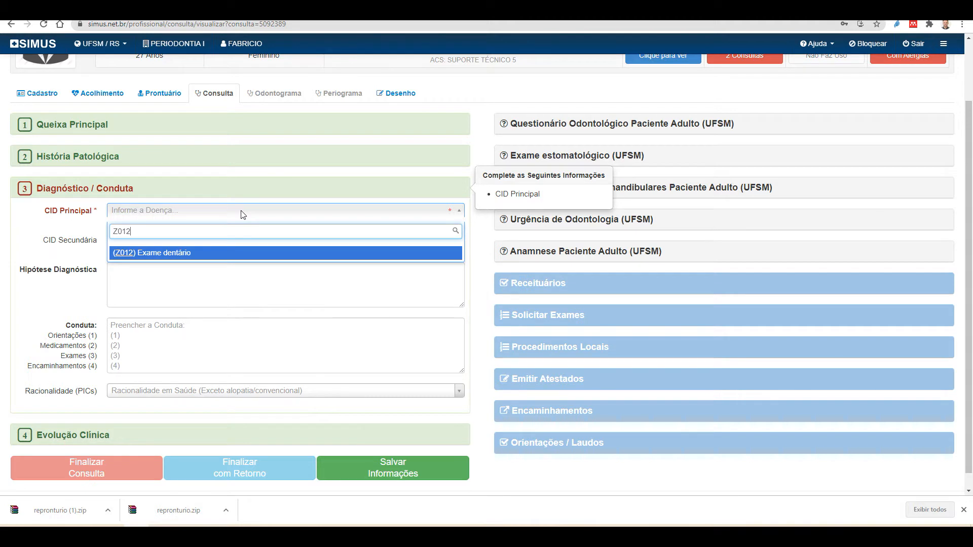
key("BackSpace")
key("BackSpace")
key("BackSpace")
key("BackSpace")
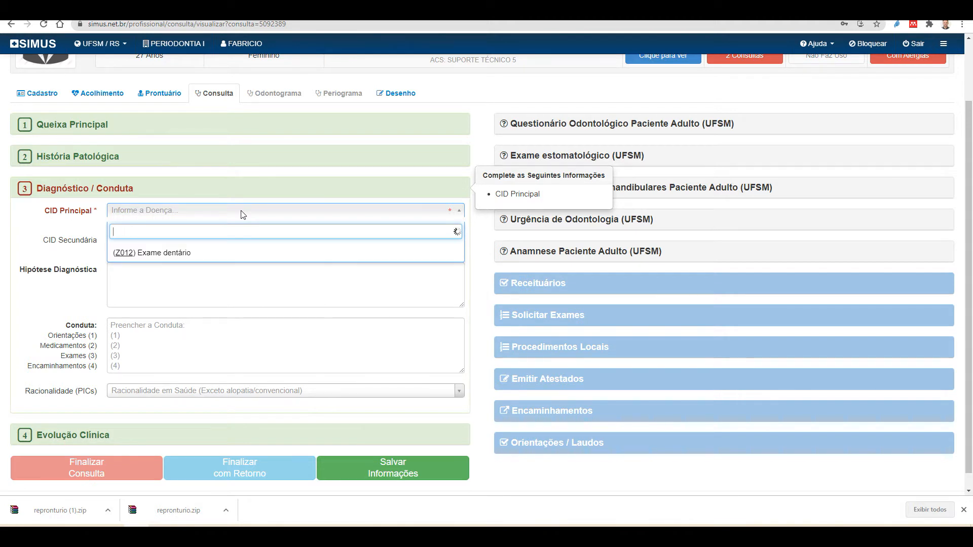
type("K0")
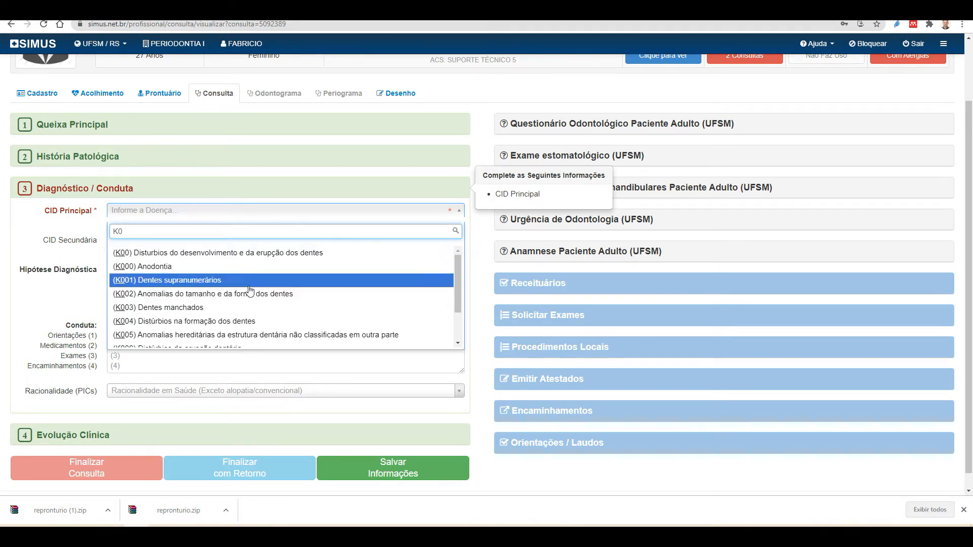
scroll(252, 295, "down", 1)
scroll(252, 295, "down", 3)
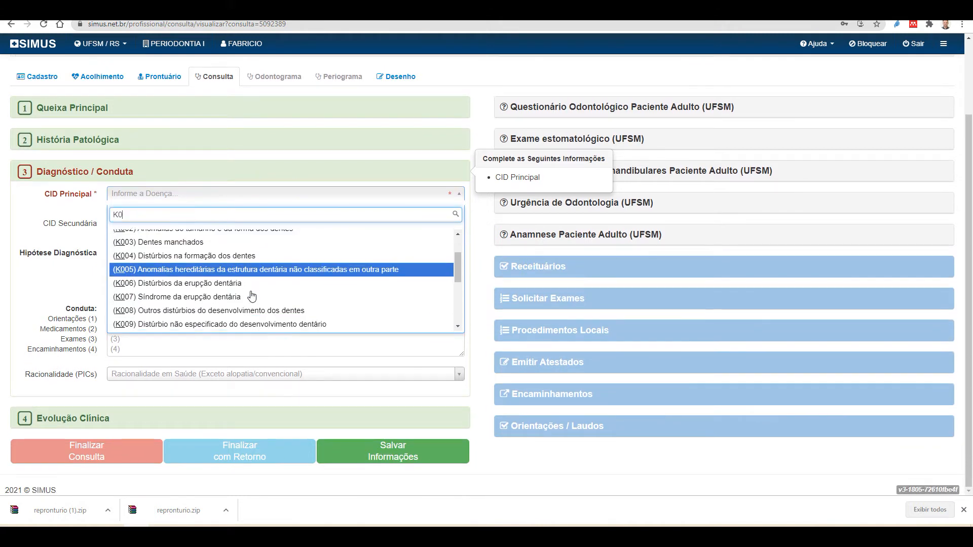
scroll(187, 289, "down", 1)
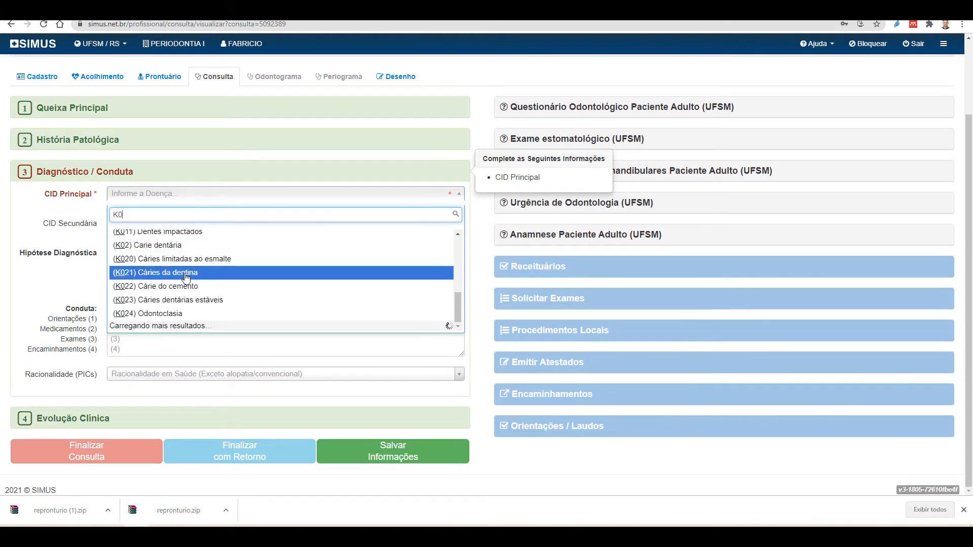
scroll(192, 266, "down", 4)
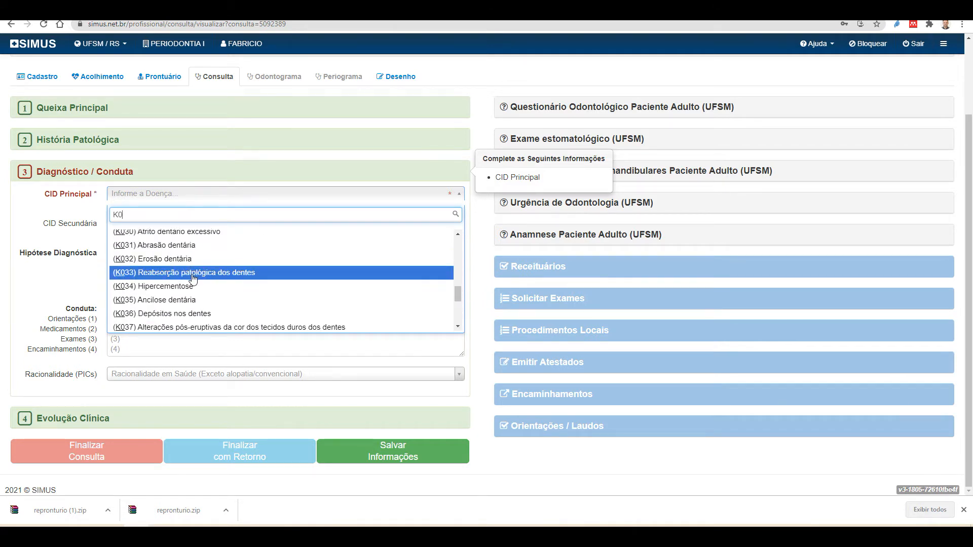
scroll(192, 277, "down", 1)
scroll(228, 276, "down", 2)
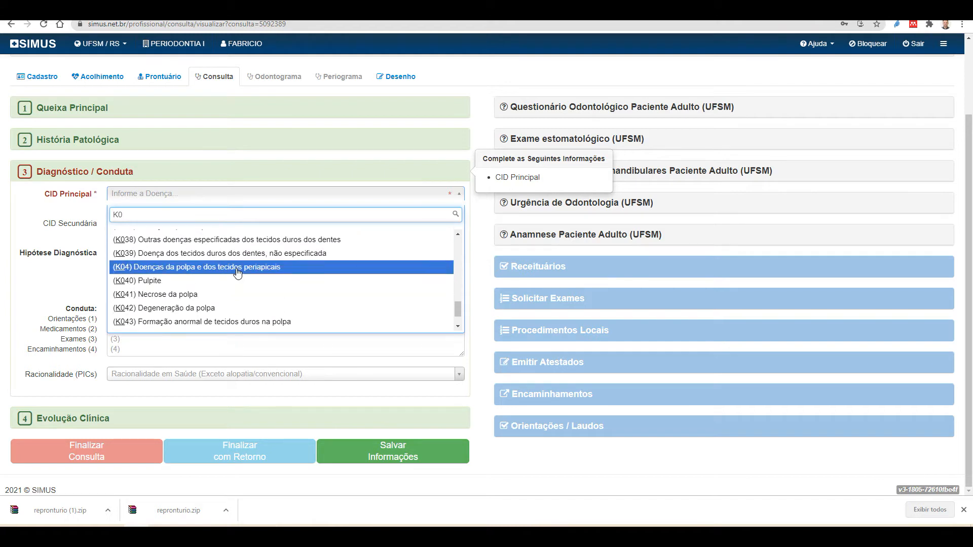
scroll(236, 276, "up", 2)
scroll(237, 273, "up", 10)
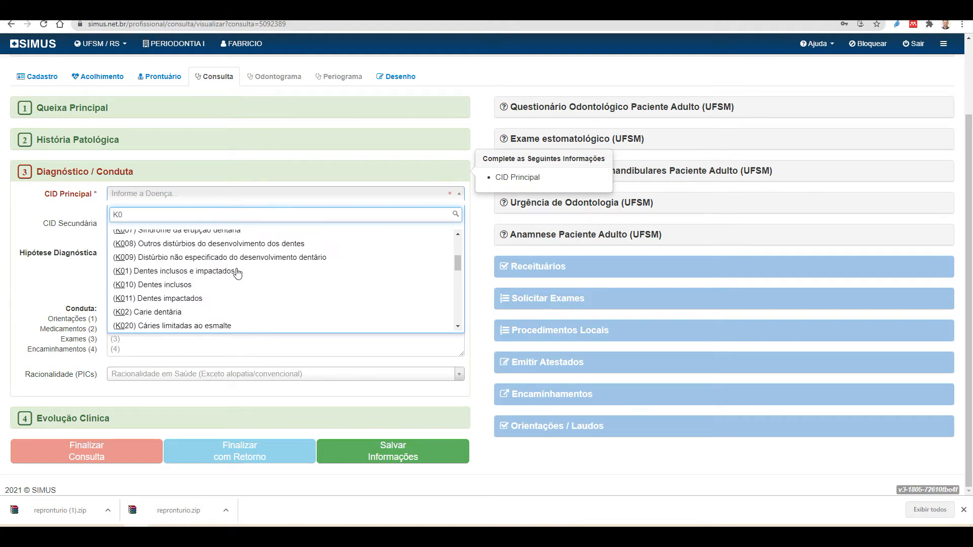
scroll(237, 274, "up", 1)
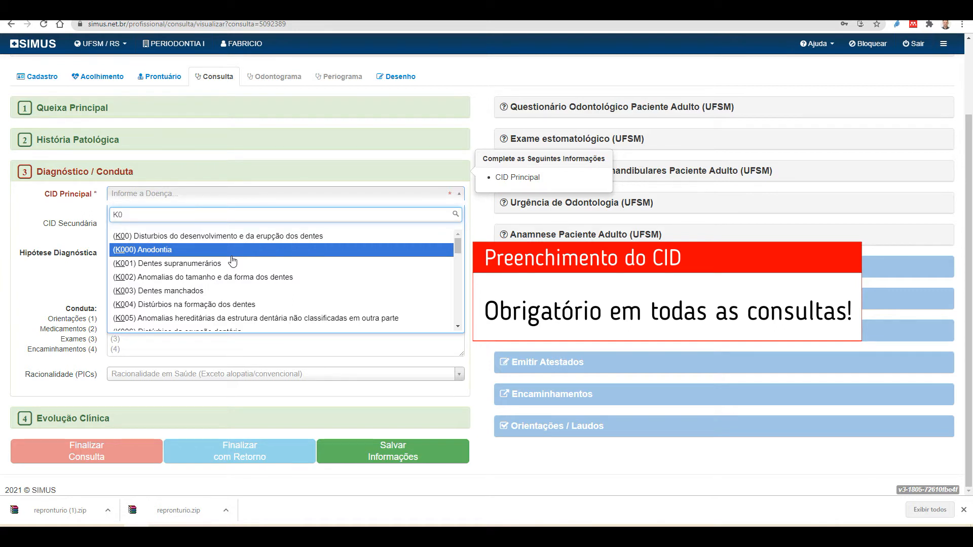
Search 'z012' and choose (Z012) Exame dentário as the CID Principal
type("12")
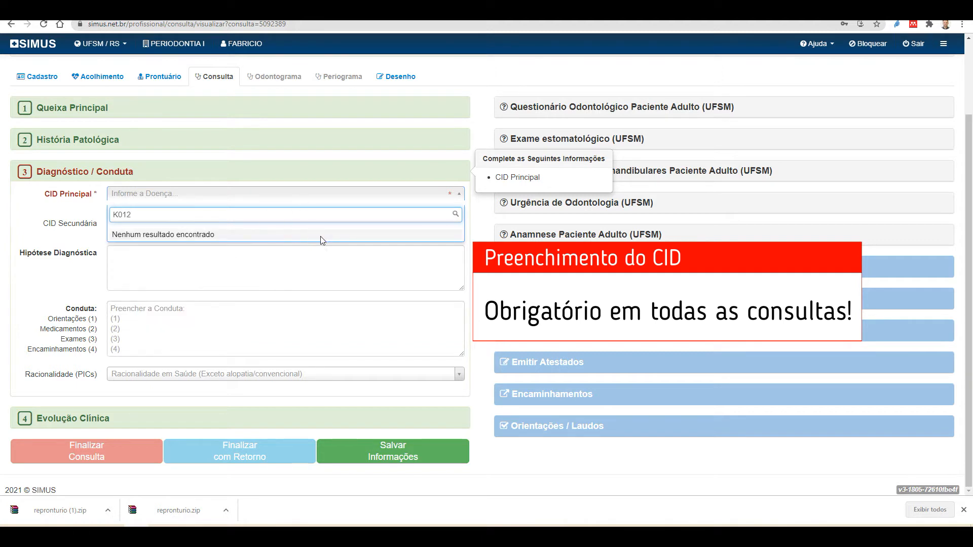
key("BackSpace")
key("BackSpace")
key("BackSpace")
key("BackSpace")
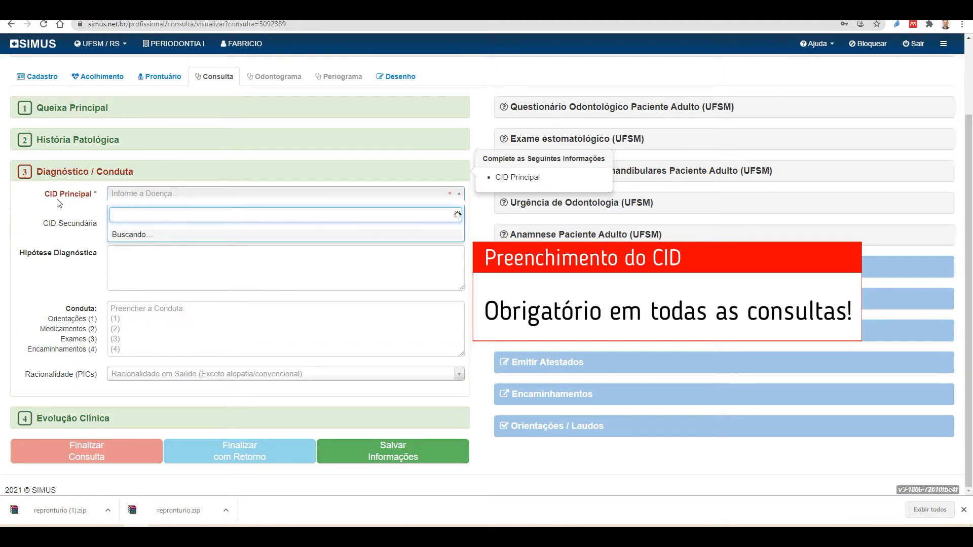
type("z012")
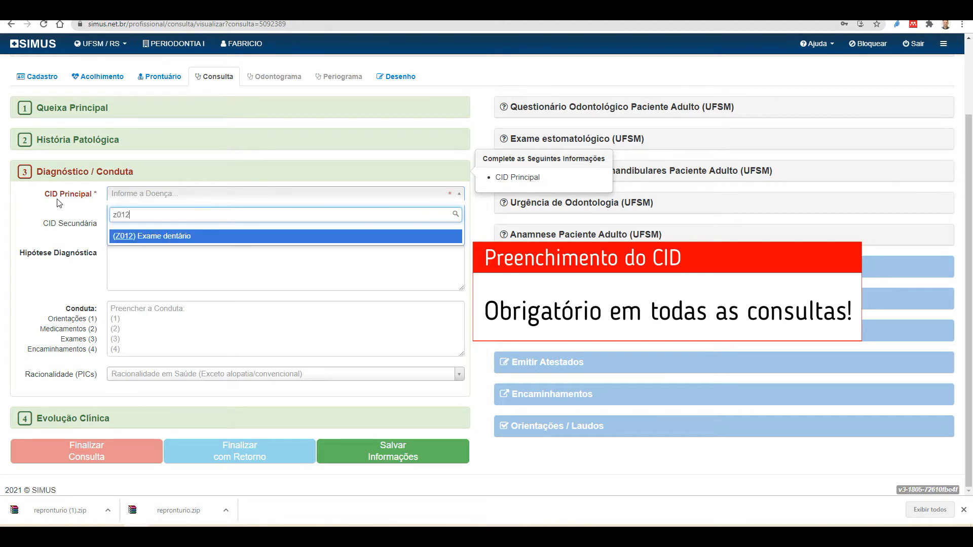
left_click(178, 237)
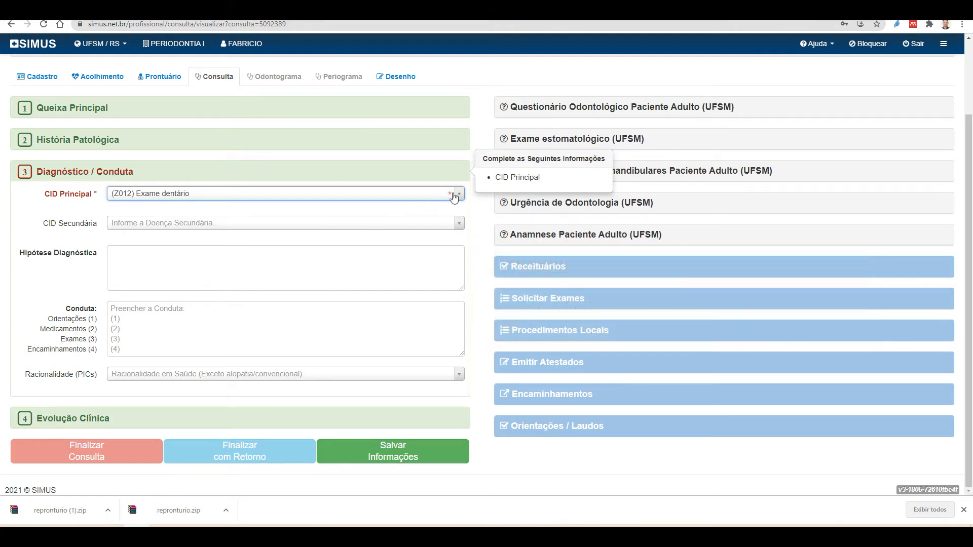
Save the consultation information, getting the 'Consulta salva com sucesso' confirmation
left_click(130, 264)
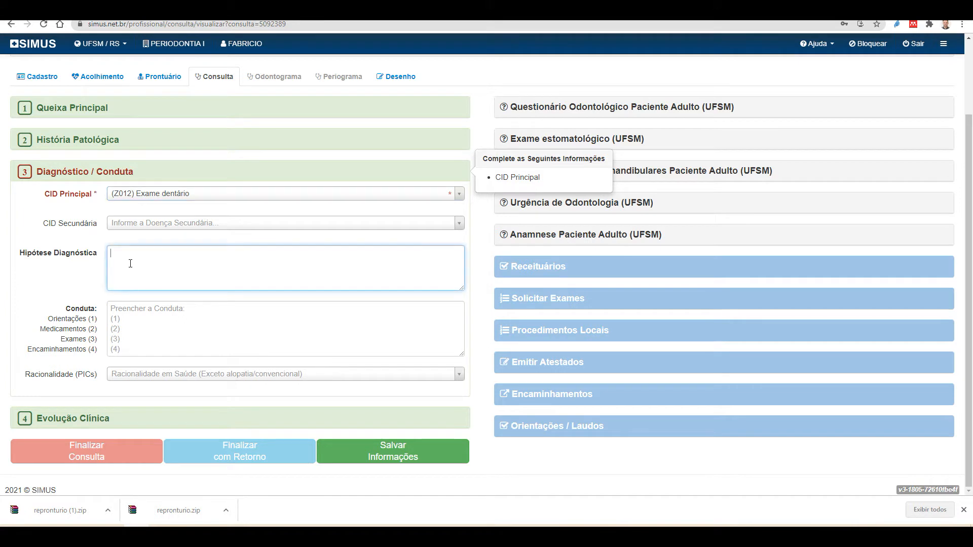
scroll(121, 335, "up", 1)
scroll(127, 350, "down", 1)
left_click(400, 451)
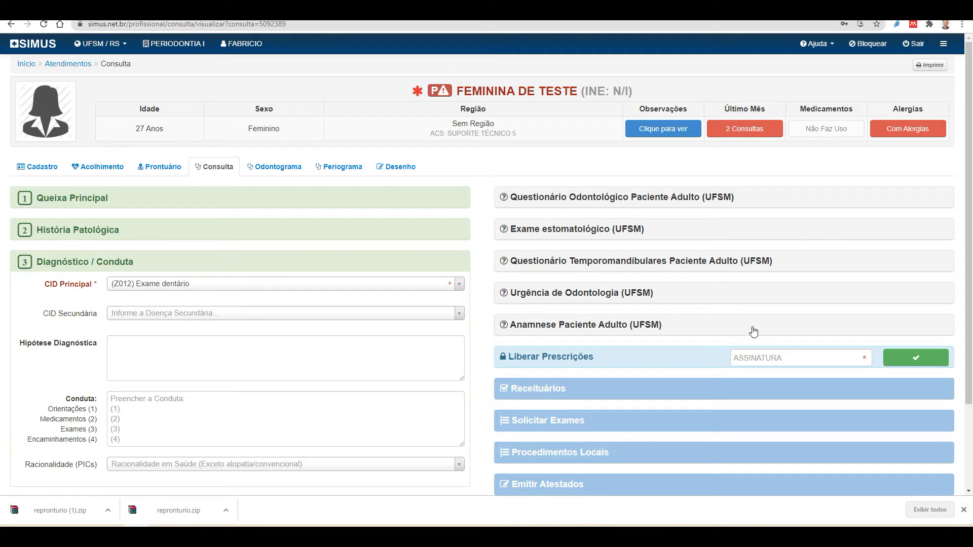
scroll(746, 319, "down", 1)
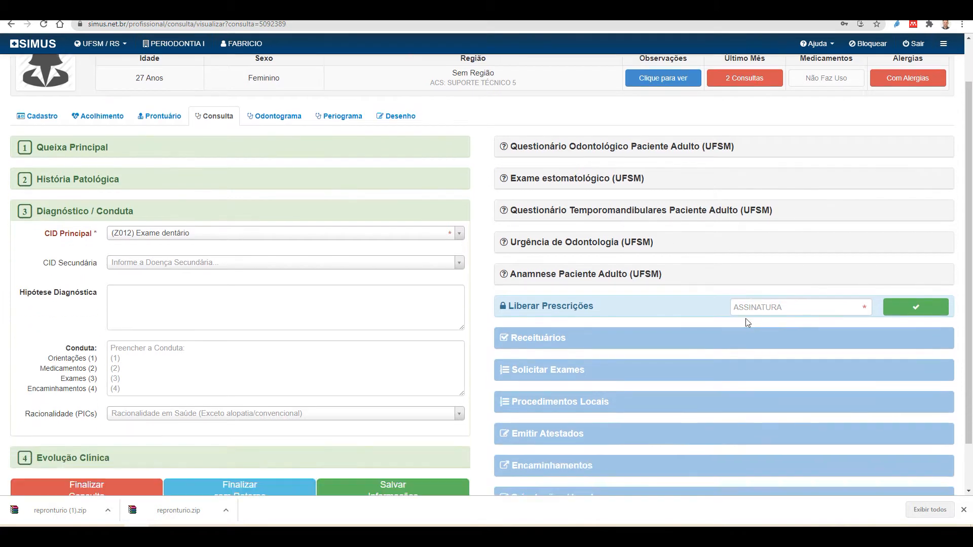
left_click(570, 278)
scroll(858, 373, "down", 1)
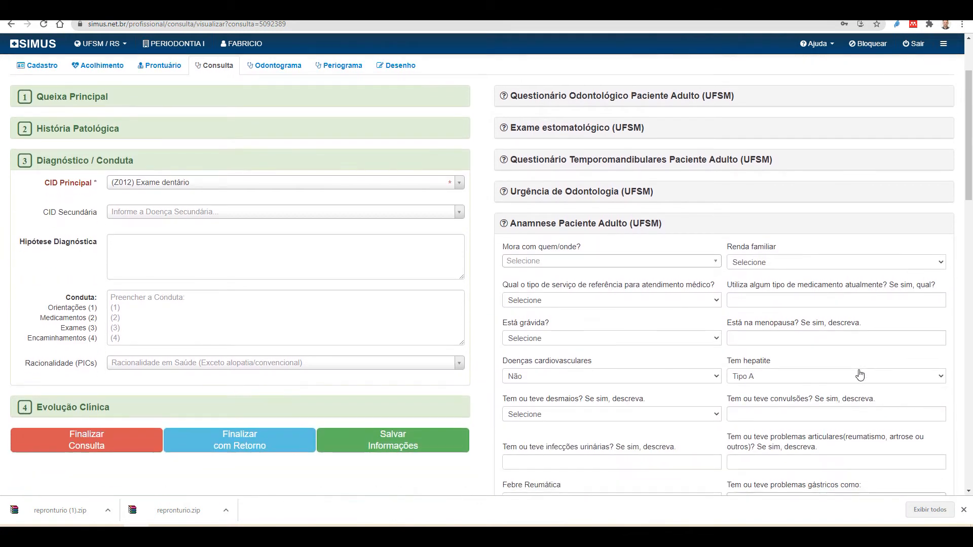
scroll(763, 326, "down", 1)
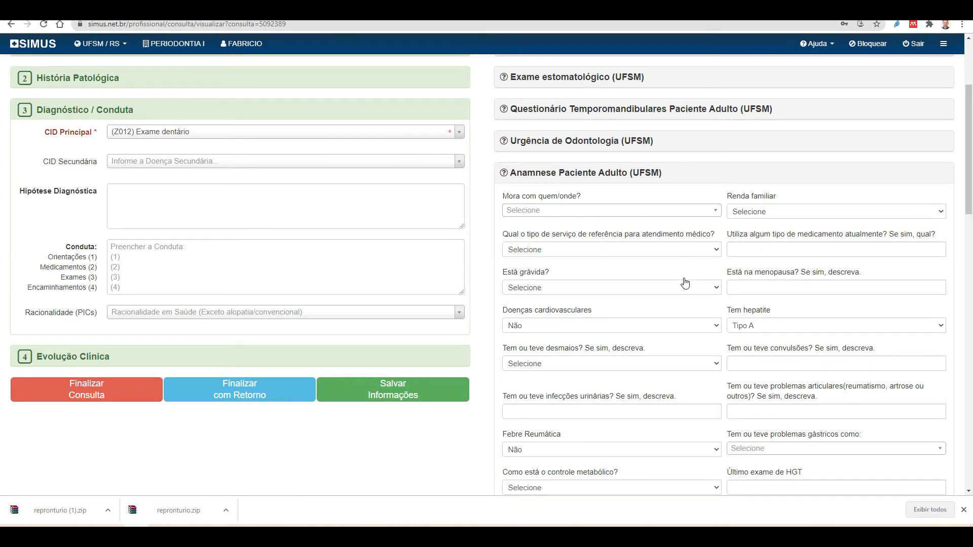
scroll(668, 304, "down", 2)
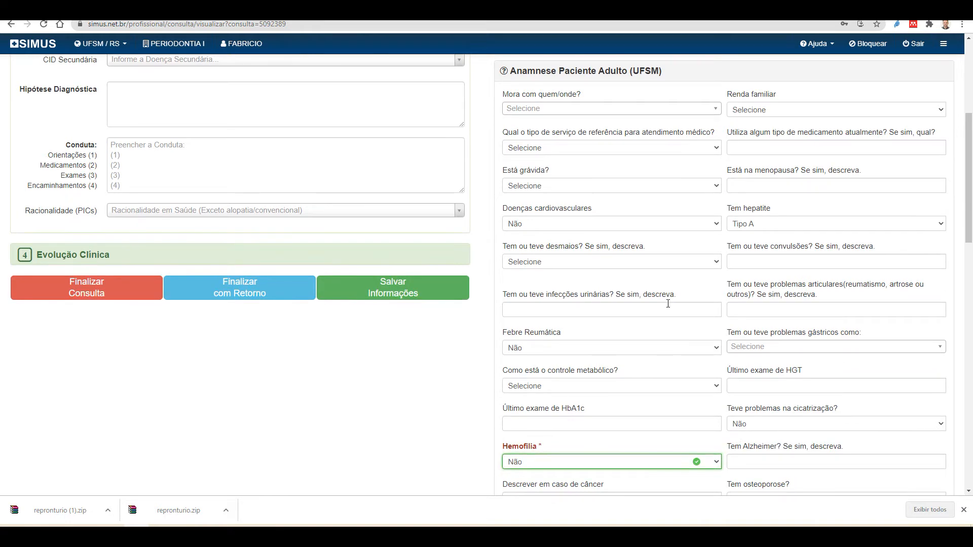
scroll(667, 304, "down", 2)
scroll(680, 261, "down", 2)
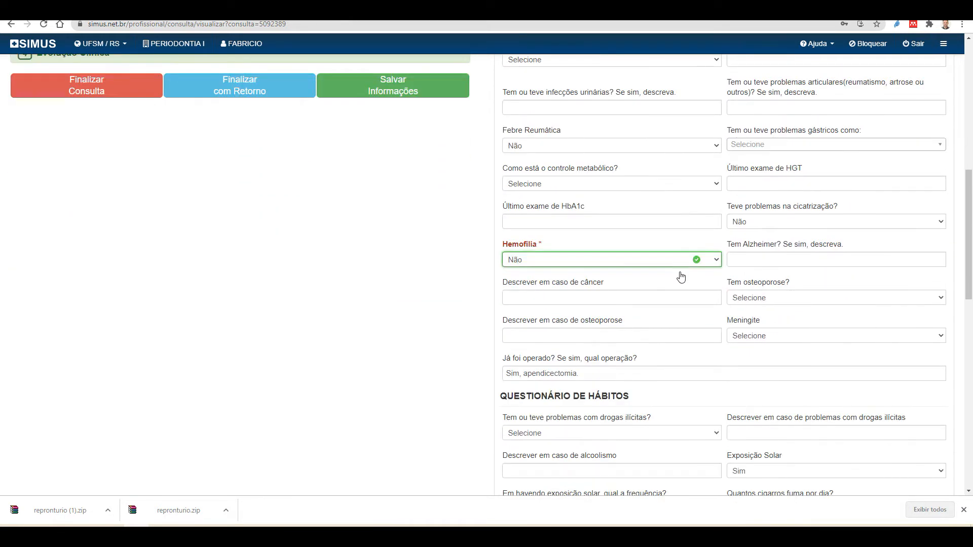
scroll(680, 276, "up", 6)
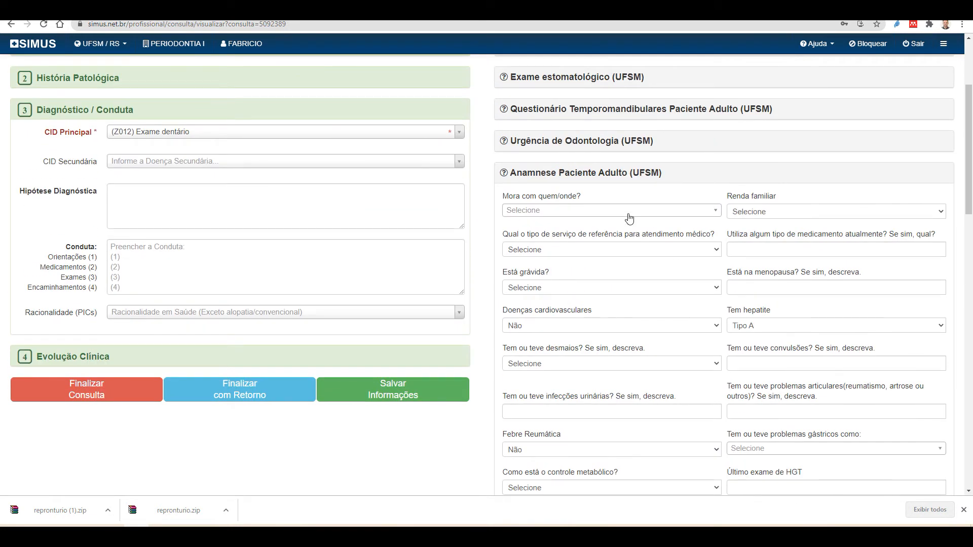
left_click(646, 217)
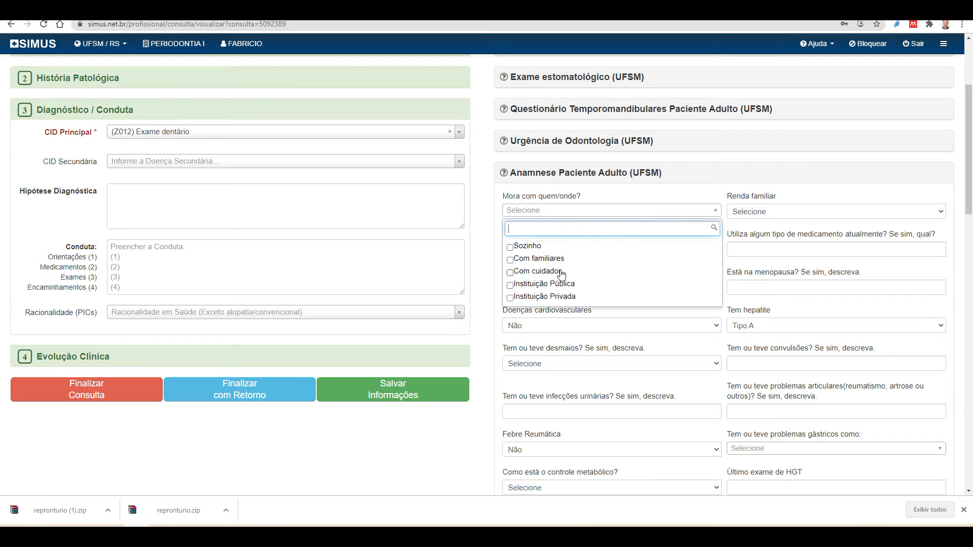
left_click(671, 200)
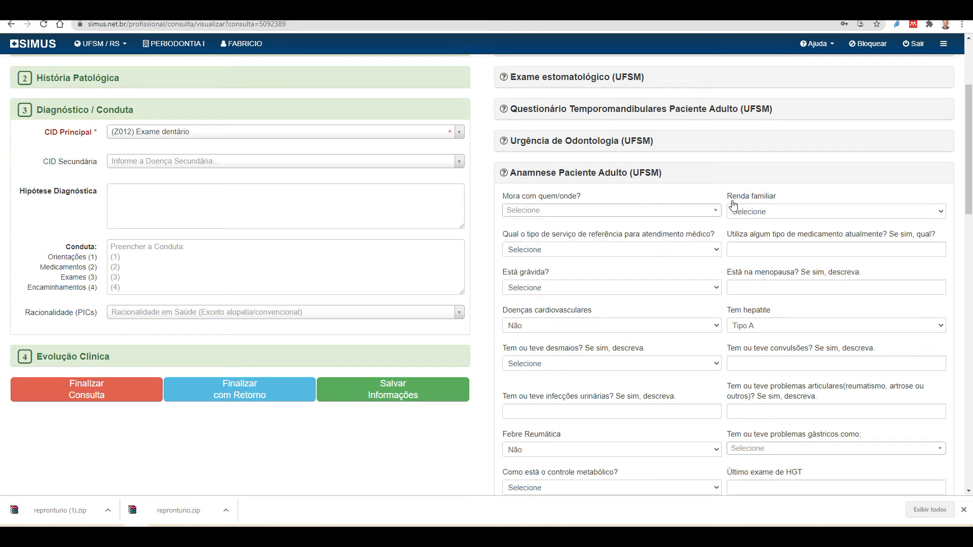
left_click(760, 213)
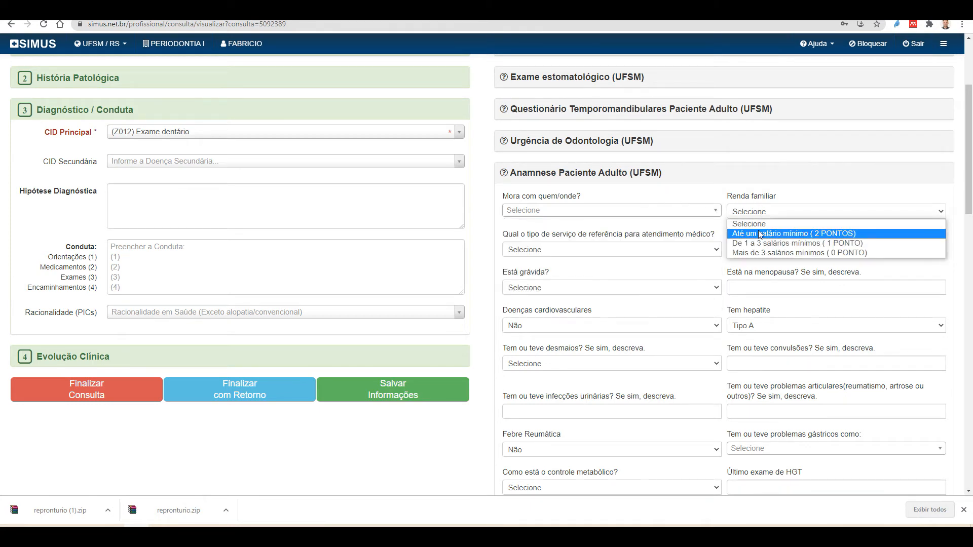
left_click(760, 214)
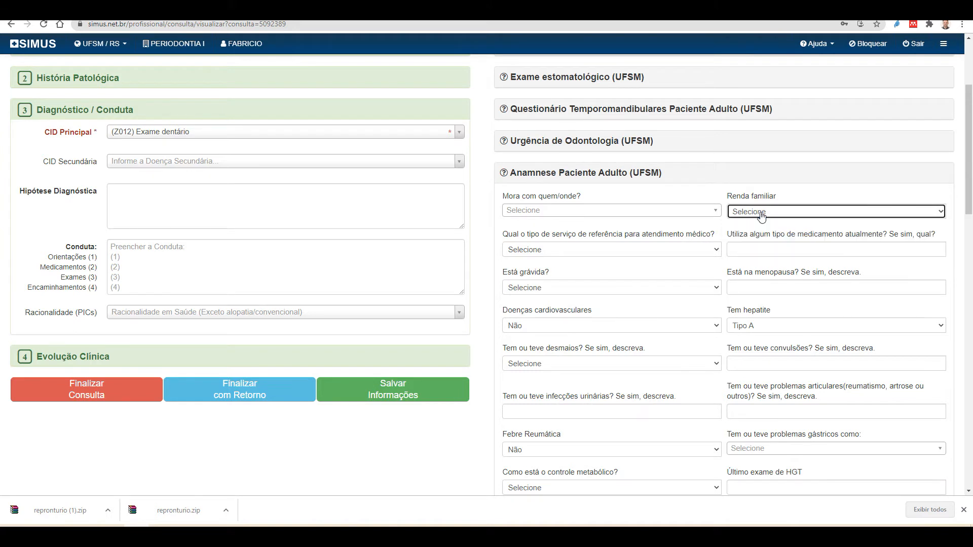
left_click(547, 252)
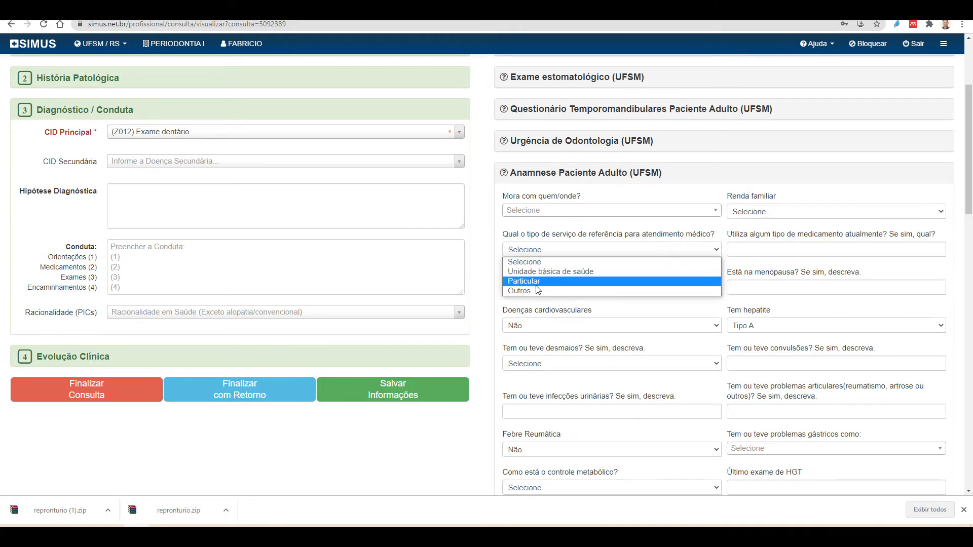
left_click(588, 225)
scroll(589, 310, "down", 2)
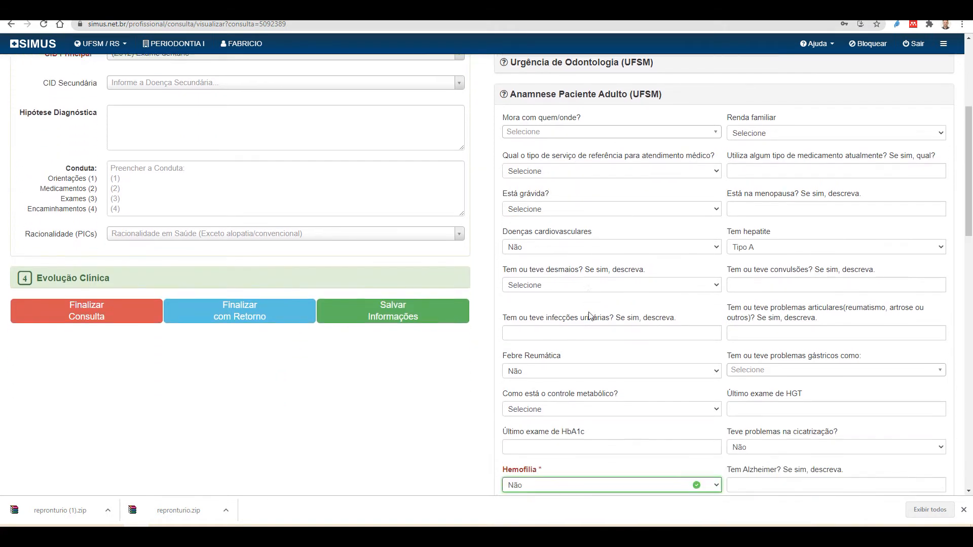
scroll(589, 315, "down", 2)
left_click(558, 258)
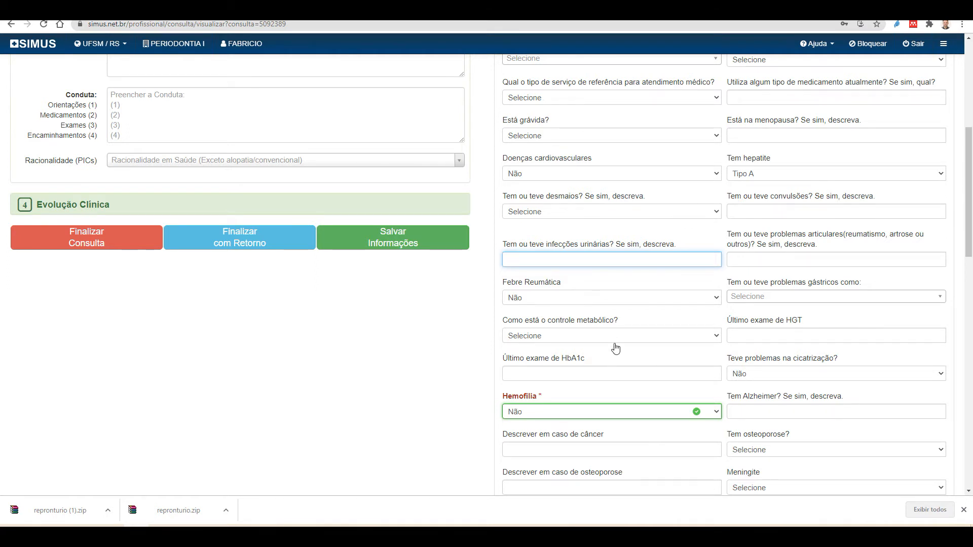
Reset the Hemofilia answer from Não to Selecione, leaving it flagged as required
scroll(616, 345, "down", 3)
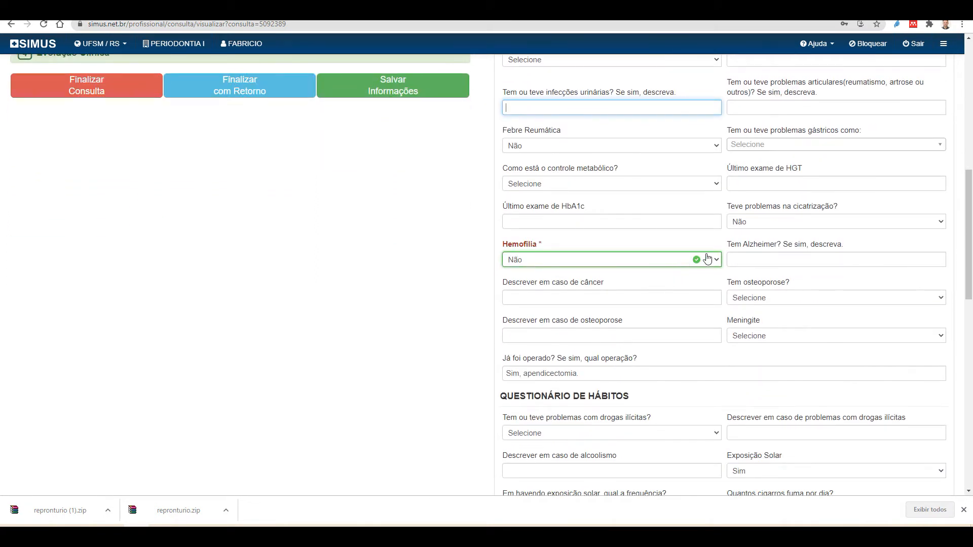
left_click(716, 259)
key("Escape")
left_click(625, 273)
left_click(624, 263)
left_click(454, 276)
Review the habits questionnaire (sun exposure, former 20-a-day smoker) and return to the top
scroll(636, 365, "down", 3)
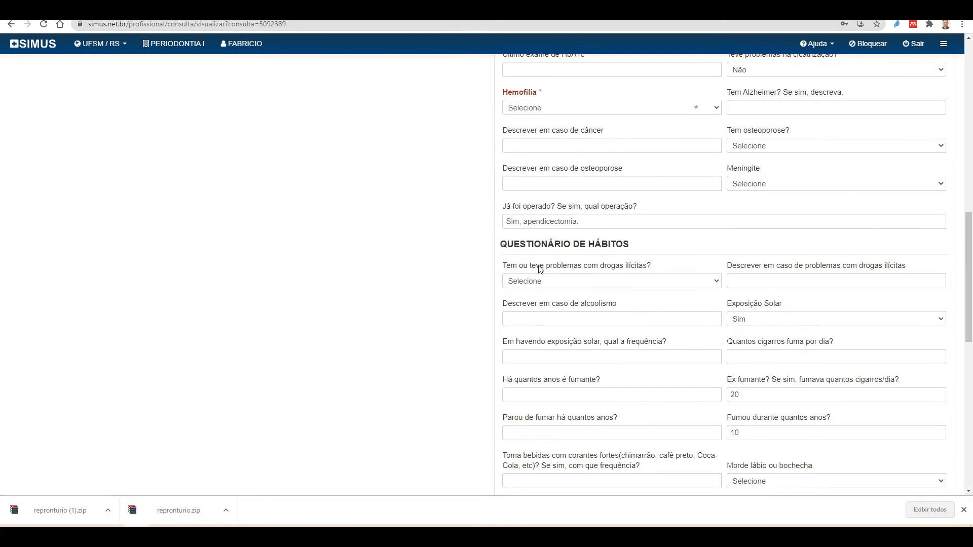
scroll(568, 284, "down", 4)
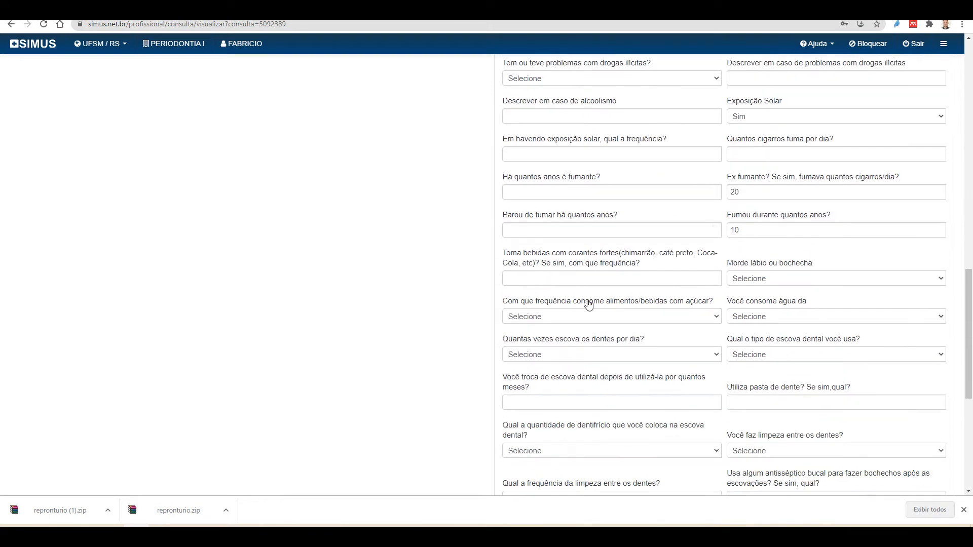
scroll(646, 284, "down", 1)
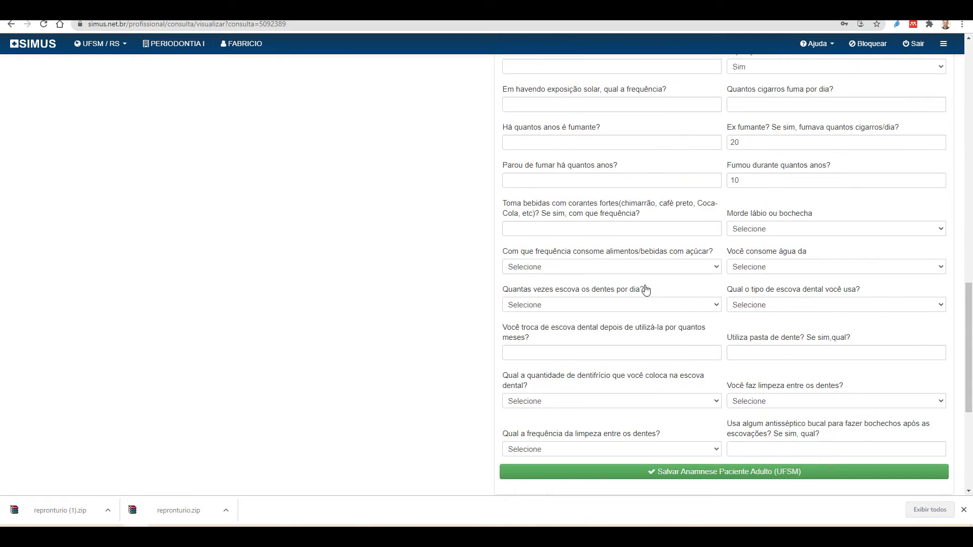
scroll(645, 290, "down", 3)
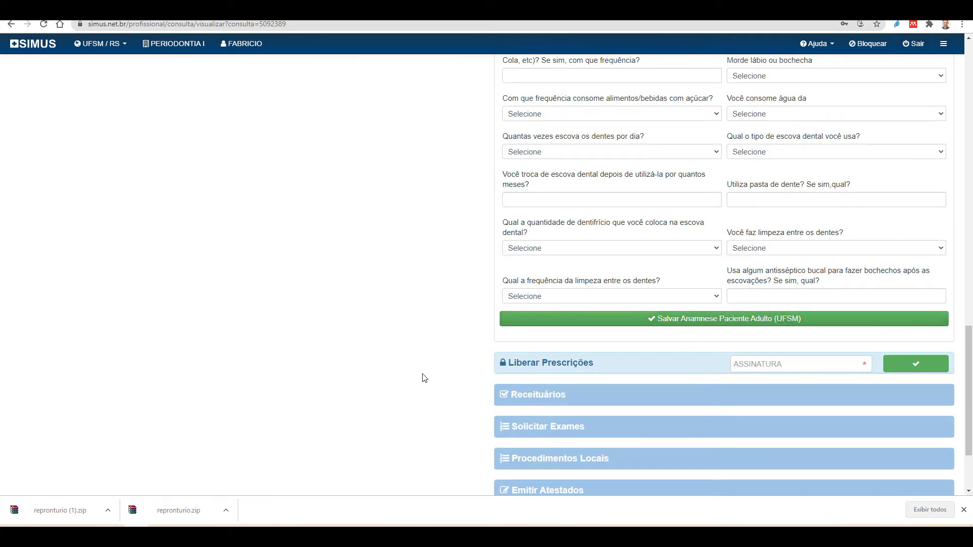
scroll(726, 405, "up", 10)
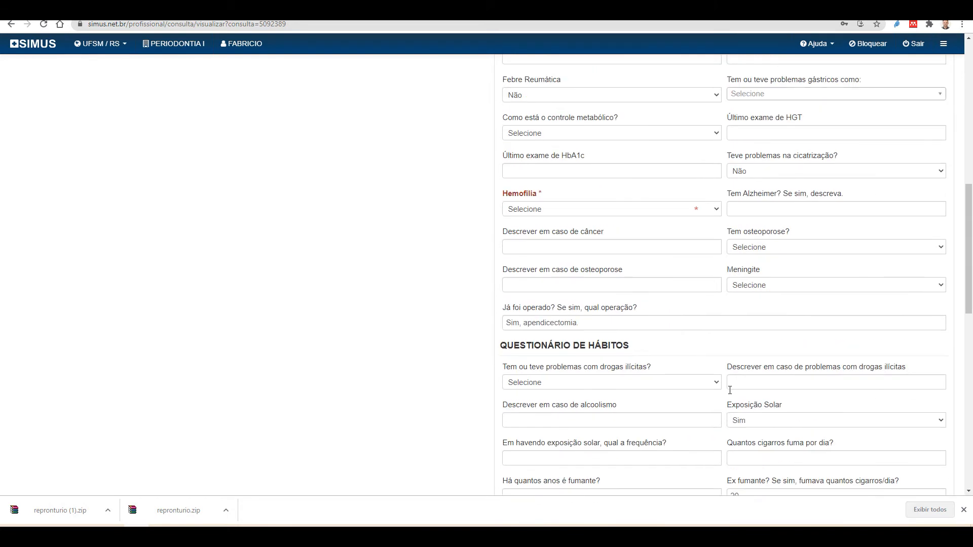
scroll(729, 390, "up", 10)
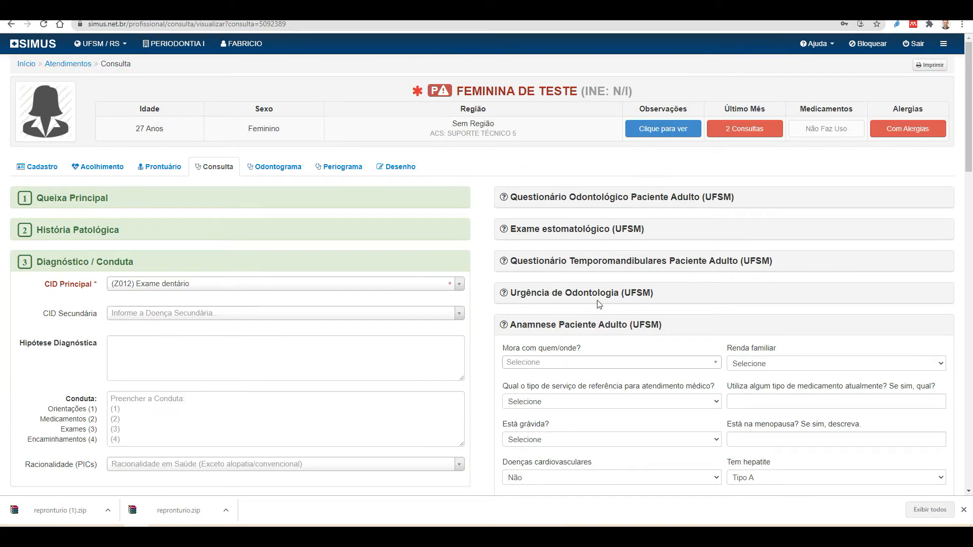
Collapse the adult anamnesis and review the Questionário Odontológico, keeping gum bleeding at Não, then collapse it
left_click(587, 327)
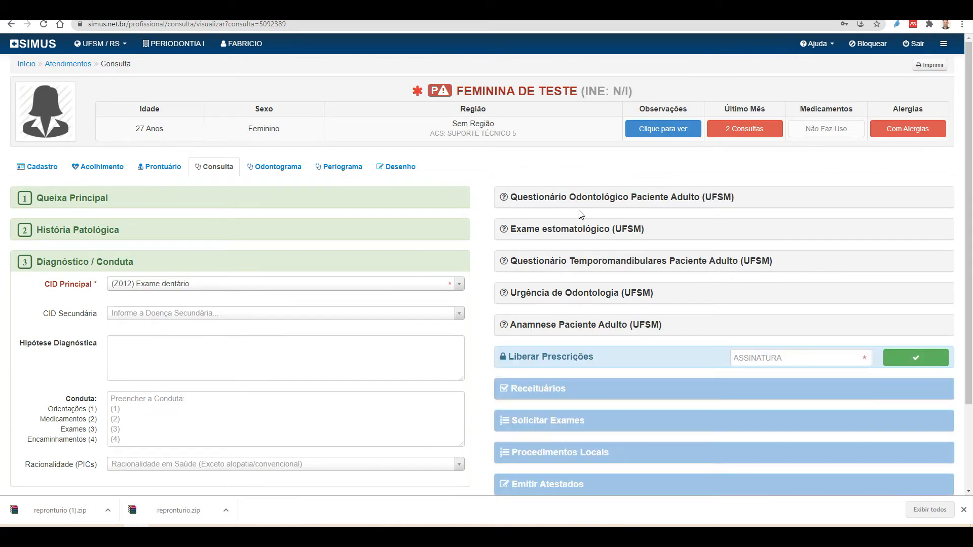
left_click(615, 202)
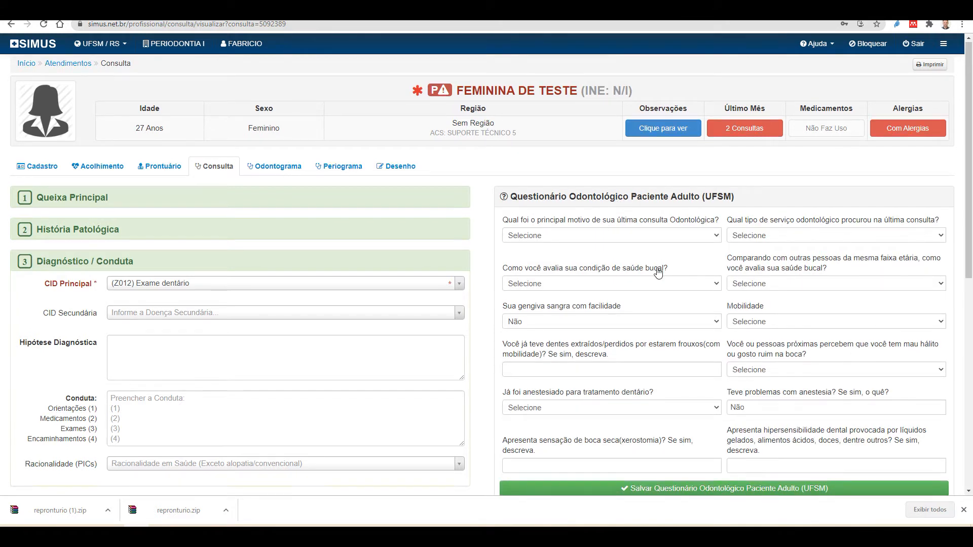
scroll(657, 269, "down", 1)
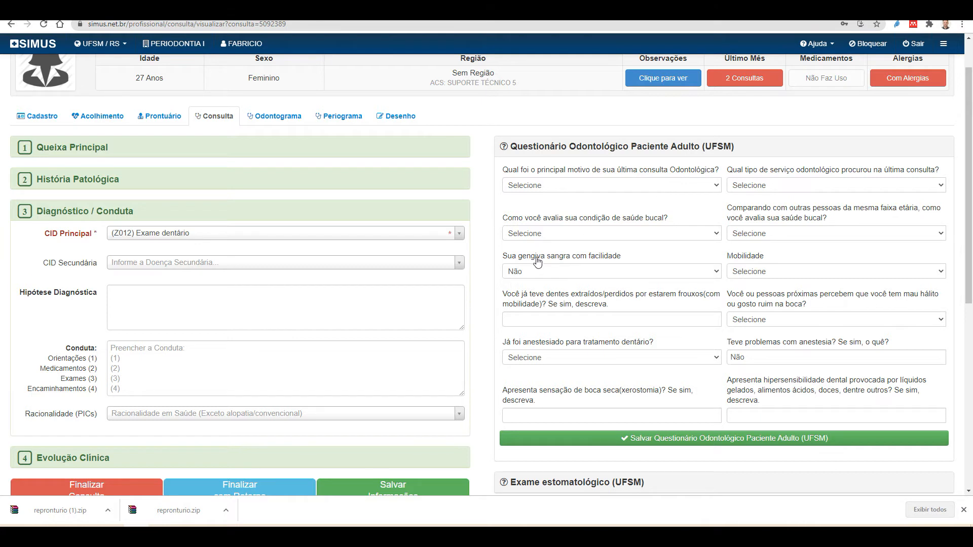
left_click(527, 272)
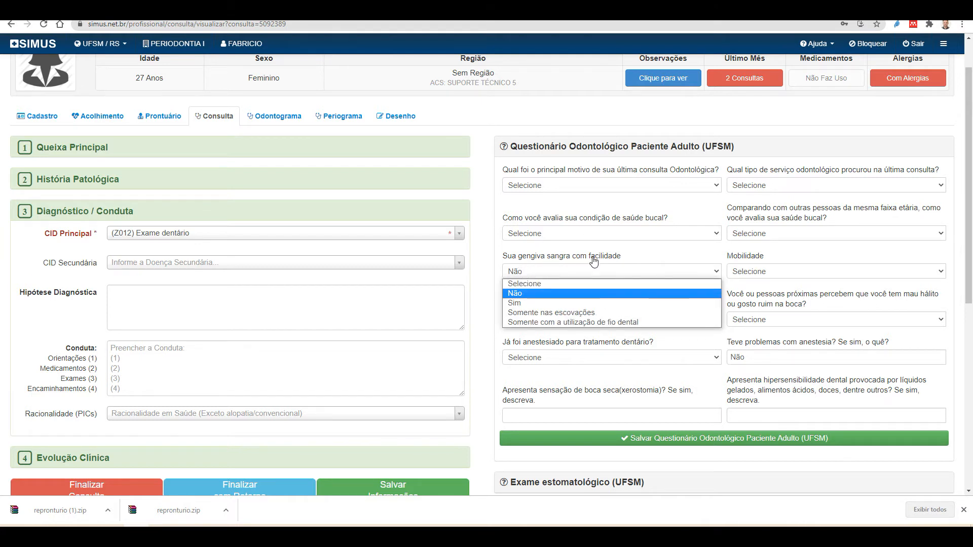
left_click(585, 274)
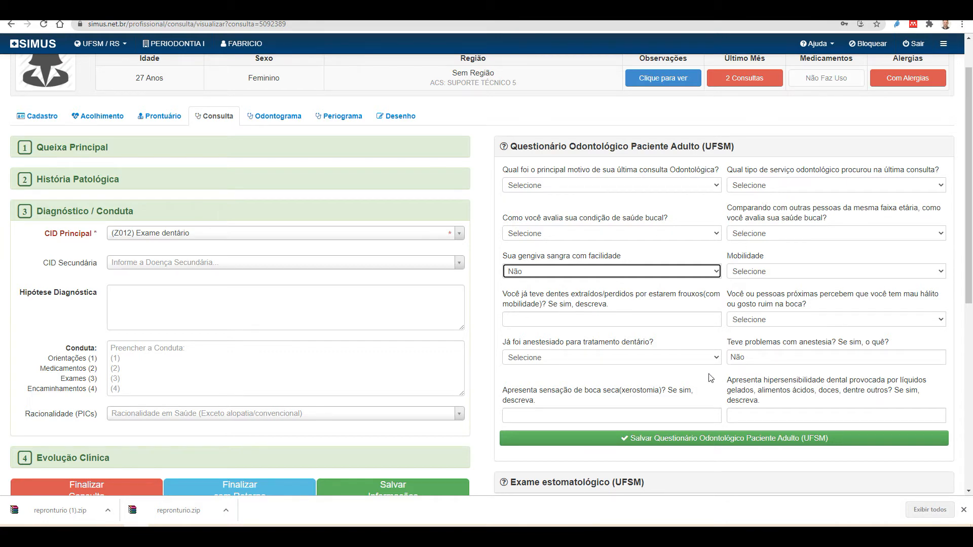
left_click(674, 152)
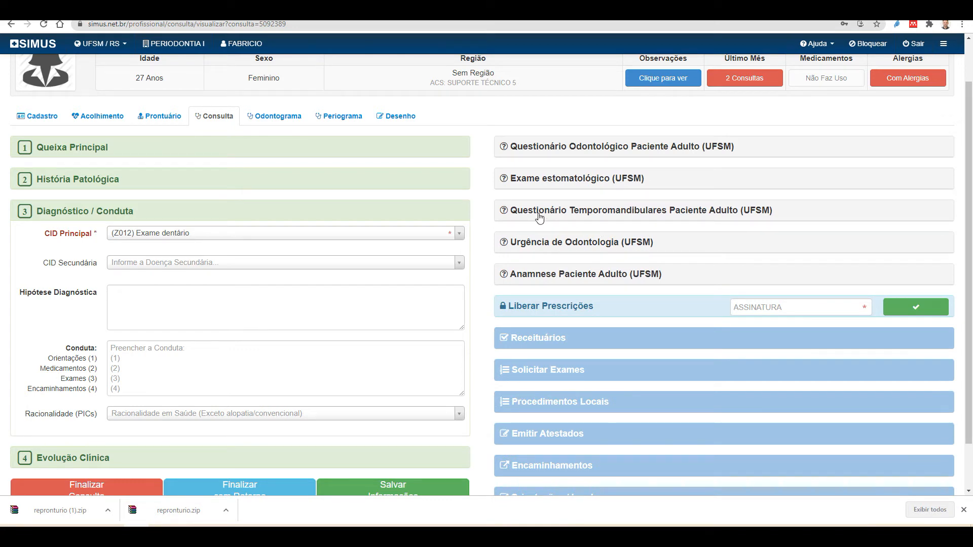
Expand the Temporomandibulares questionnaire and inspect the mouth-opening and Resultado DTM options without answering
left_click(637, 220)
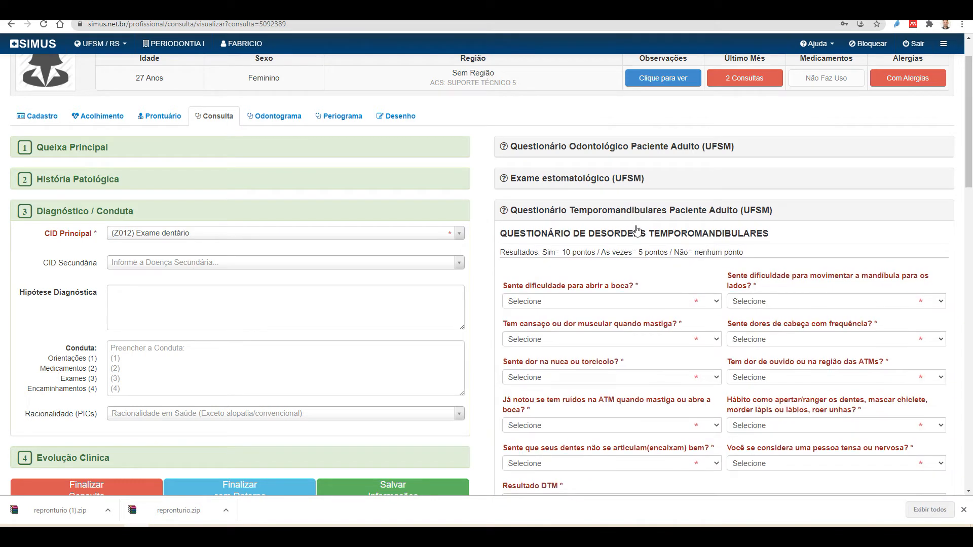
scroll(889, 425, "down", 2)
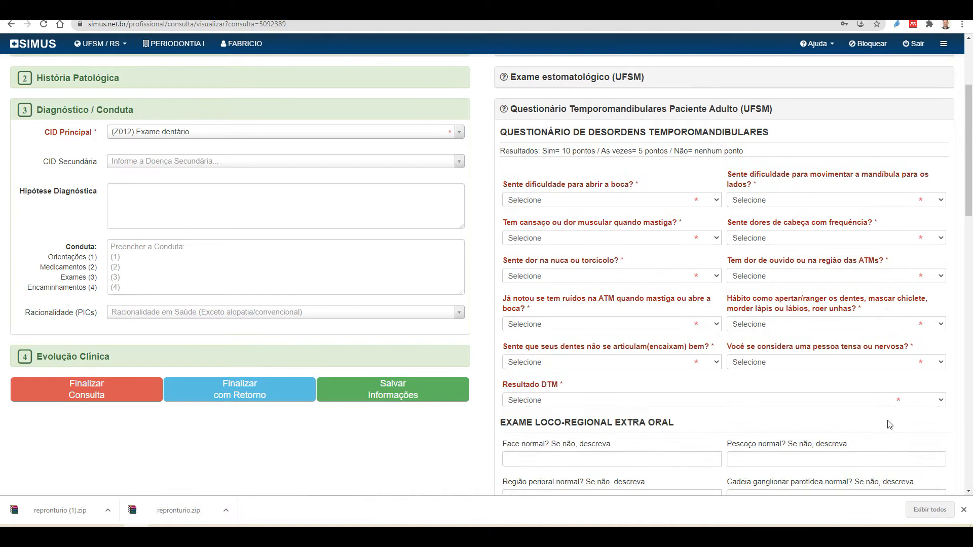
left_click(608, 201)
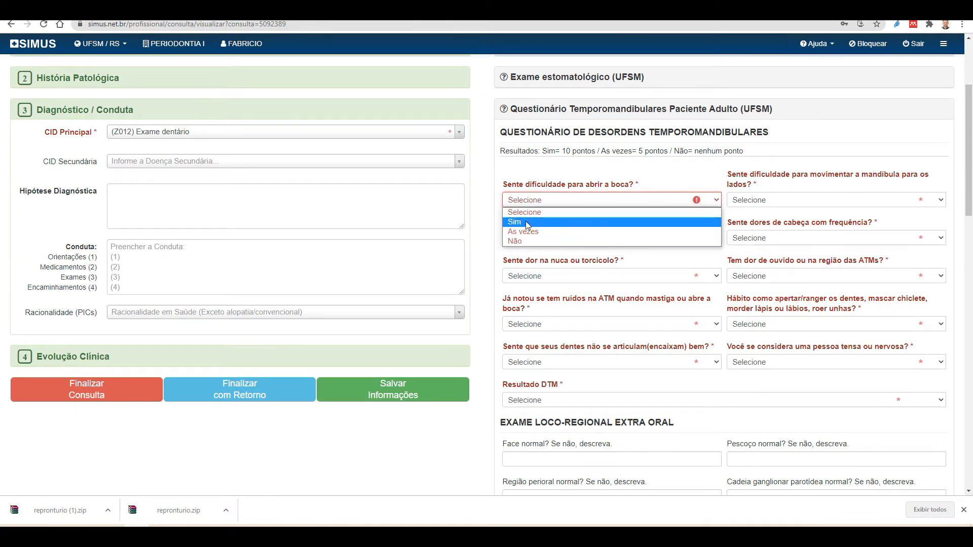
left_click(526, 202)
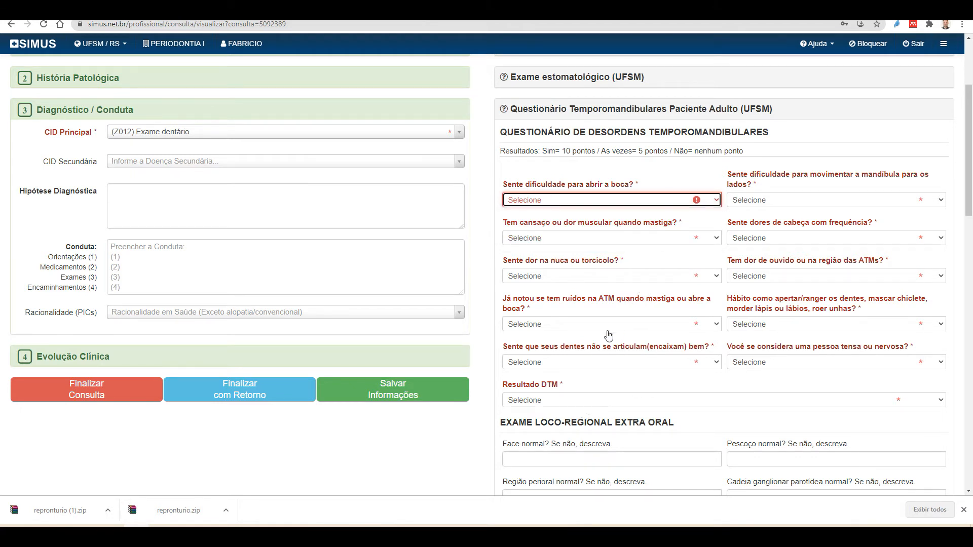
left_click(615, 404)
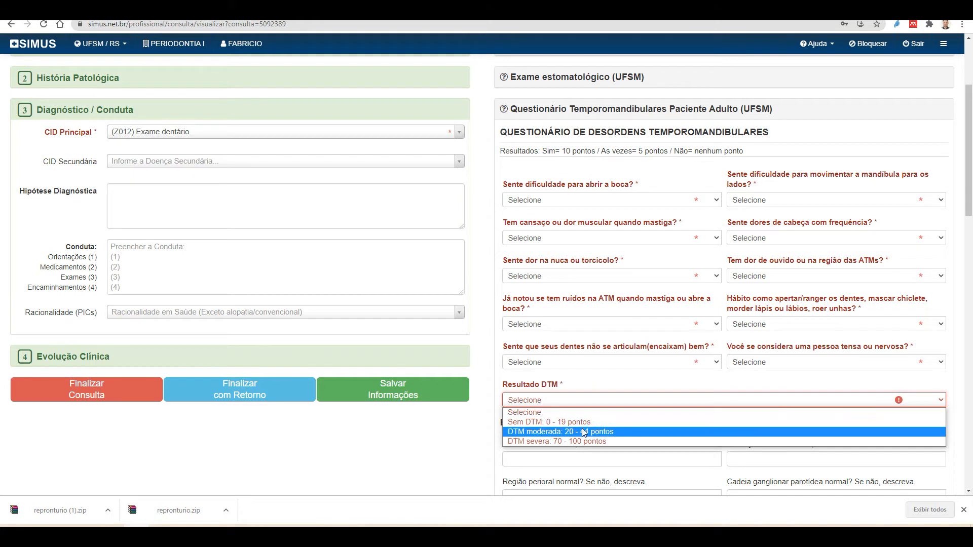
left_click(547, 411)
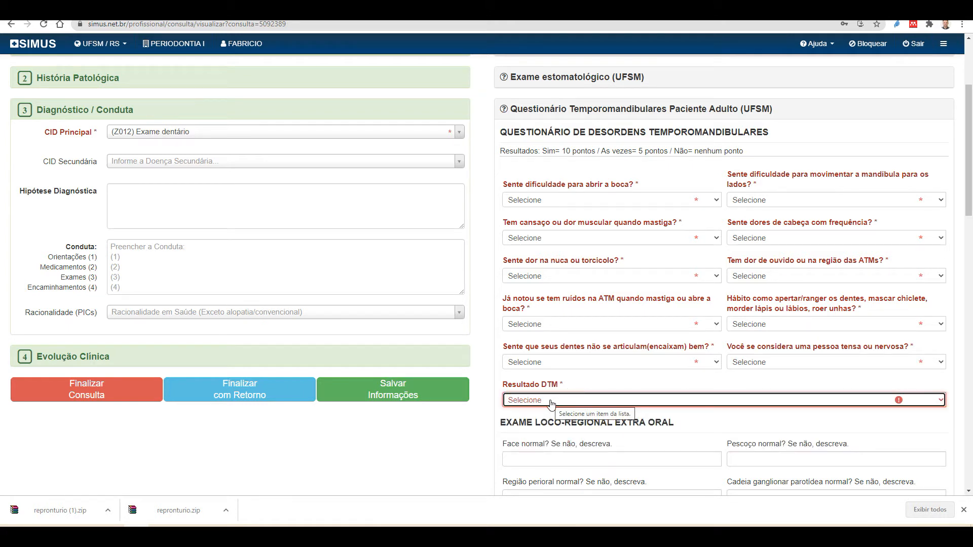
Recheck the Resultado DTM options, leaving it unanswered, and review the extra- and intra-oral exam fields
scroll(564, 402, "down", 1)
left_click(566, 350)
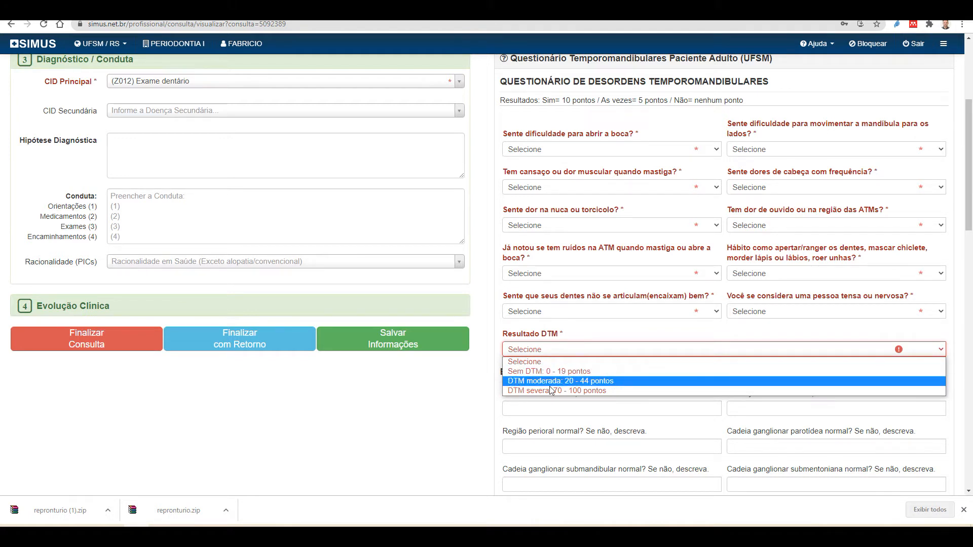
left_click(582, 350)
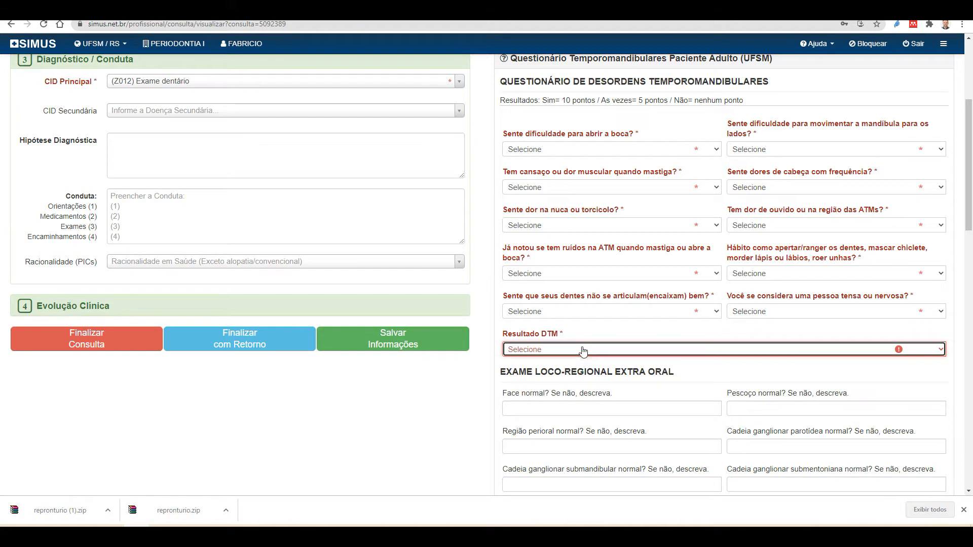
scroll(574, 279, "down", 4)
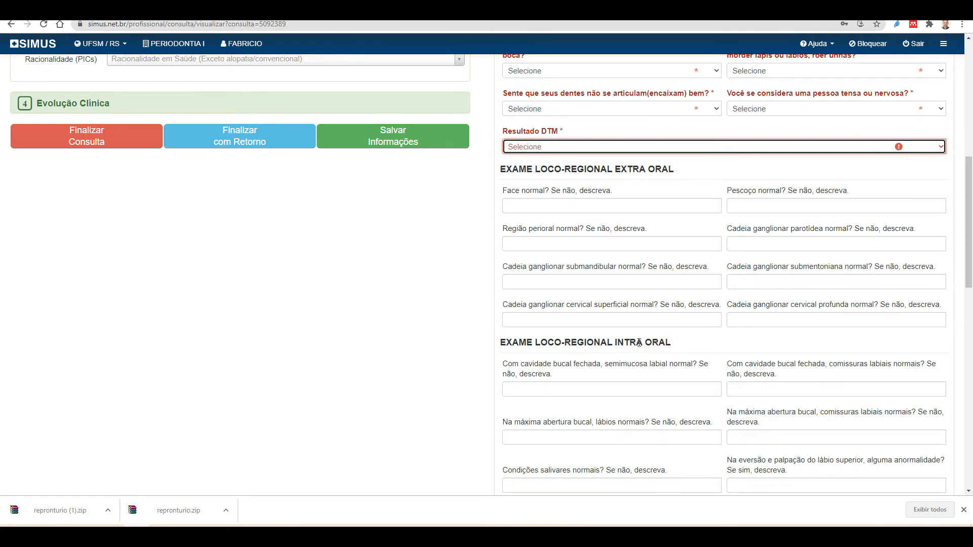
scroll(643, 317, "down", 2)
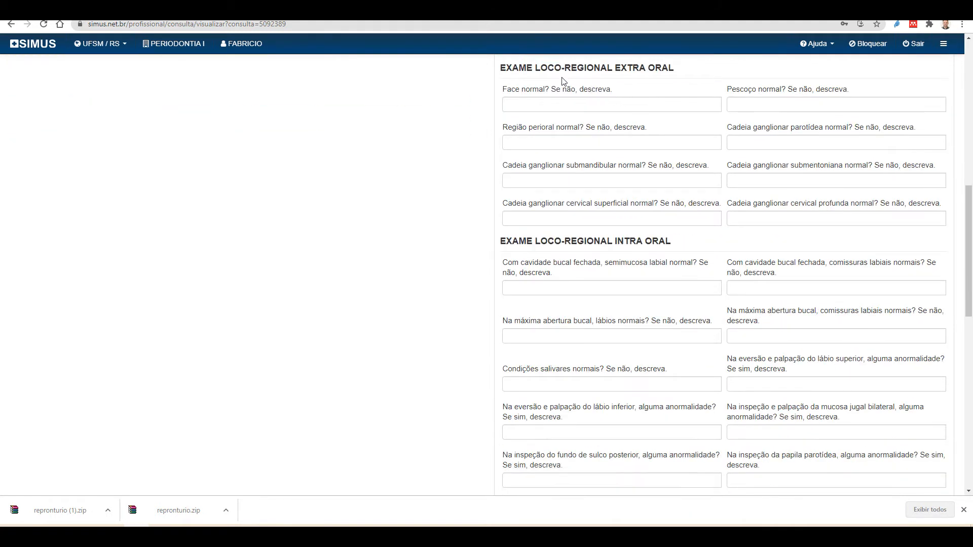
scroll(679, 361, "down", 5)
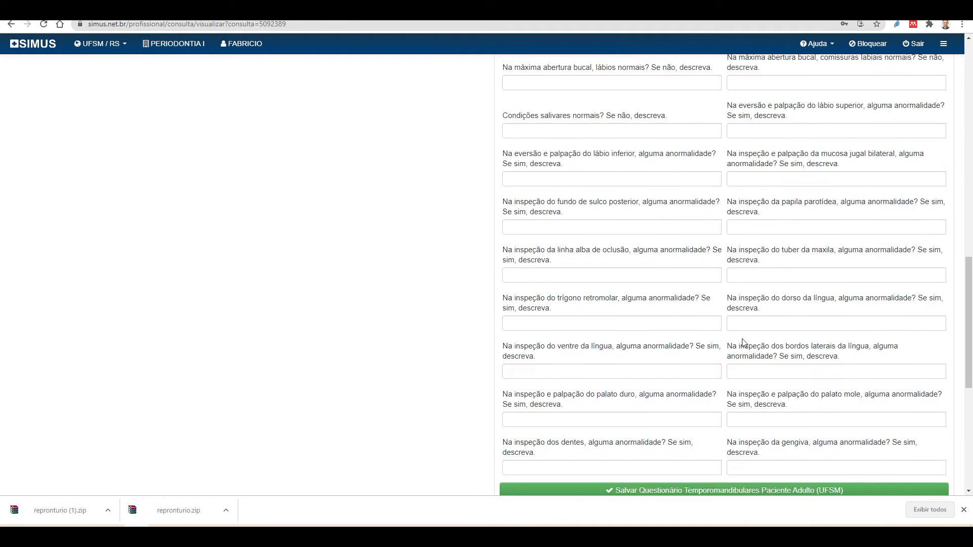
scroll(707, 438, "down", 2)
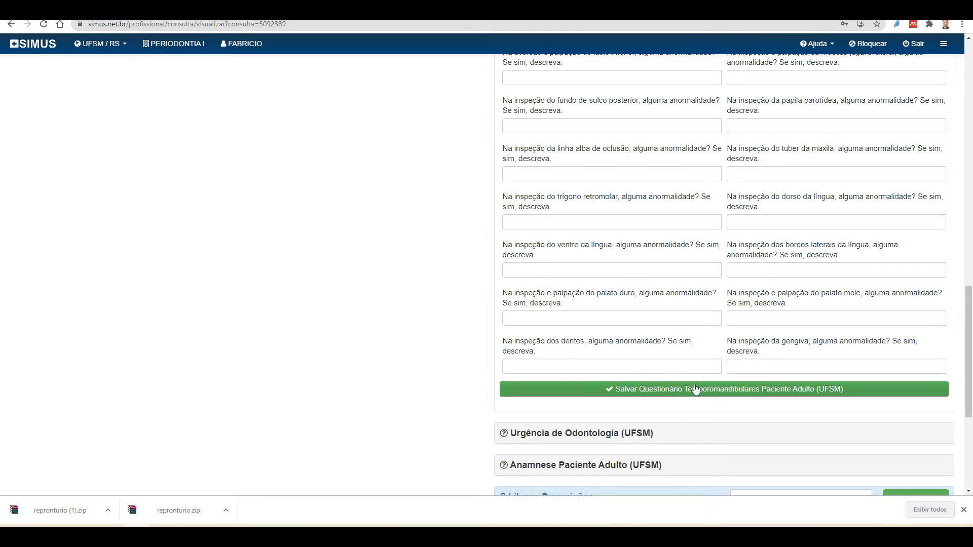
scroll(787, 444, "up", 4)
scroll(787, 444, "up", 10)
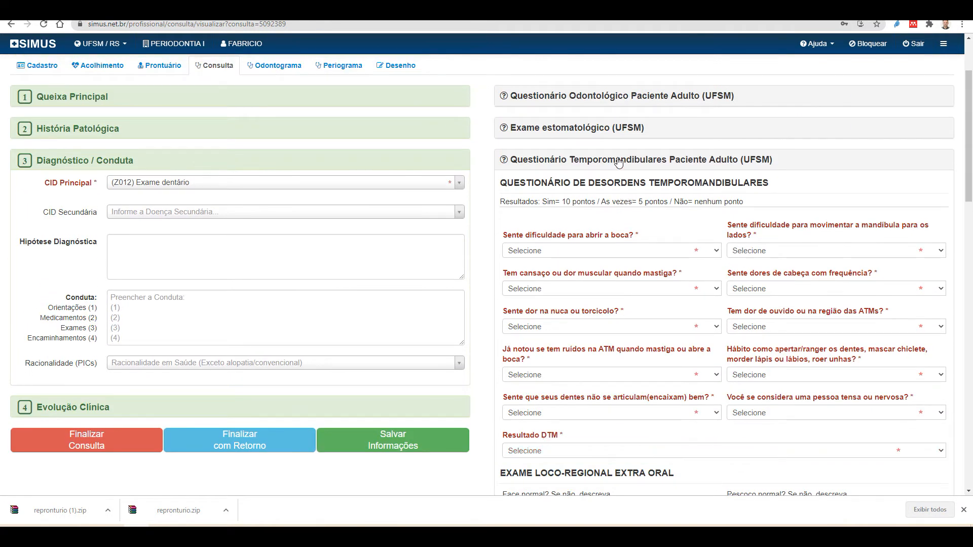
Collapse the Temporomandibulares panel, review the unanswered Urgência de Odontologia form, then collapse it
left_click(618, 161)
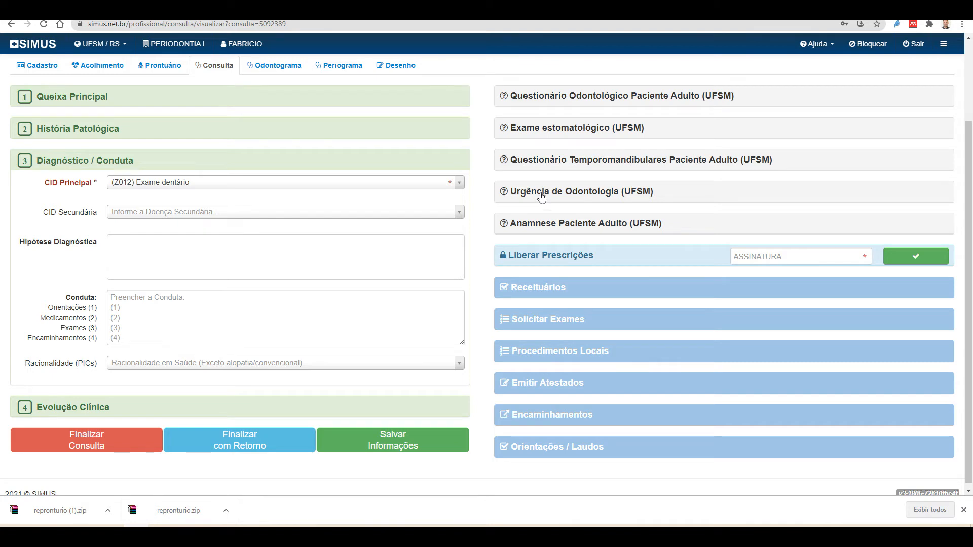
left_click(631, 194)
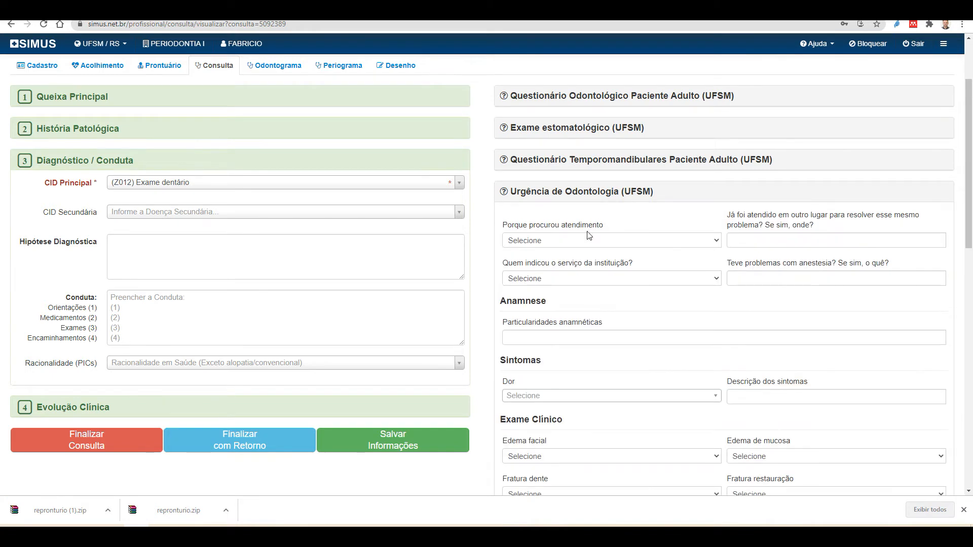
scroll(583, 309, "down", 2)
scroll(590, 315, "down", 6)
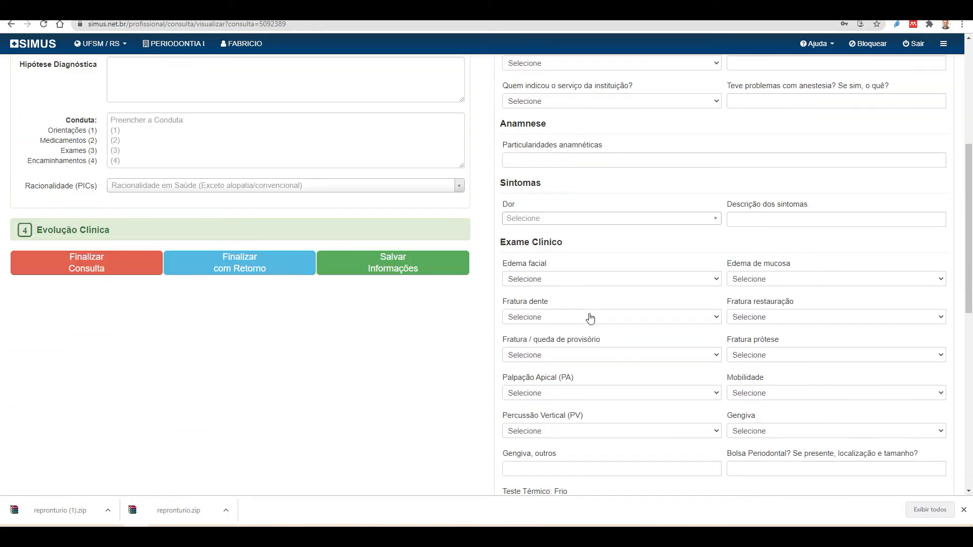
scroll(600, 331, "up", 4)
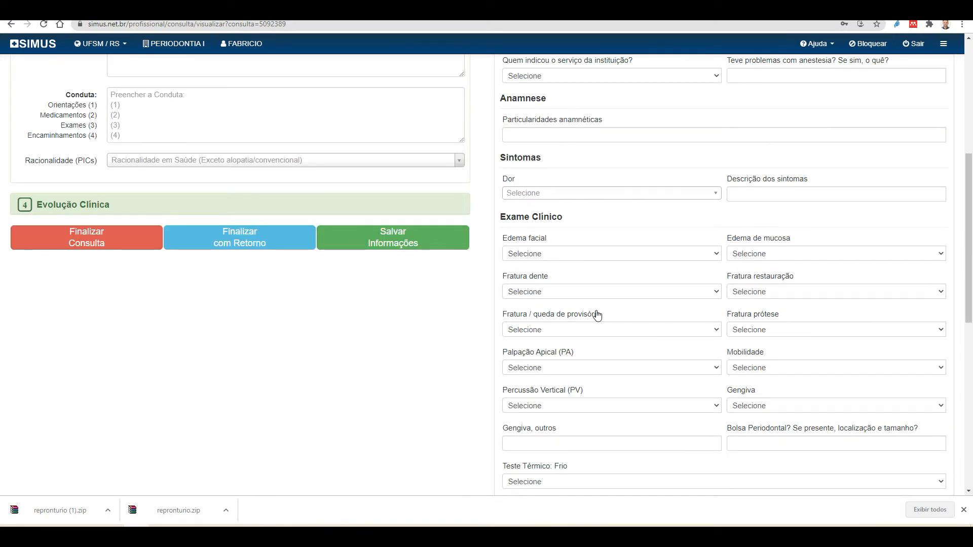
scroll(598, 315, "down", 2)
scroll(600, 307, "up", 5)
scroll(600, 304, "up", 3)
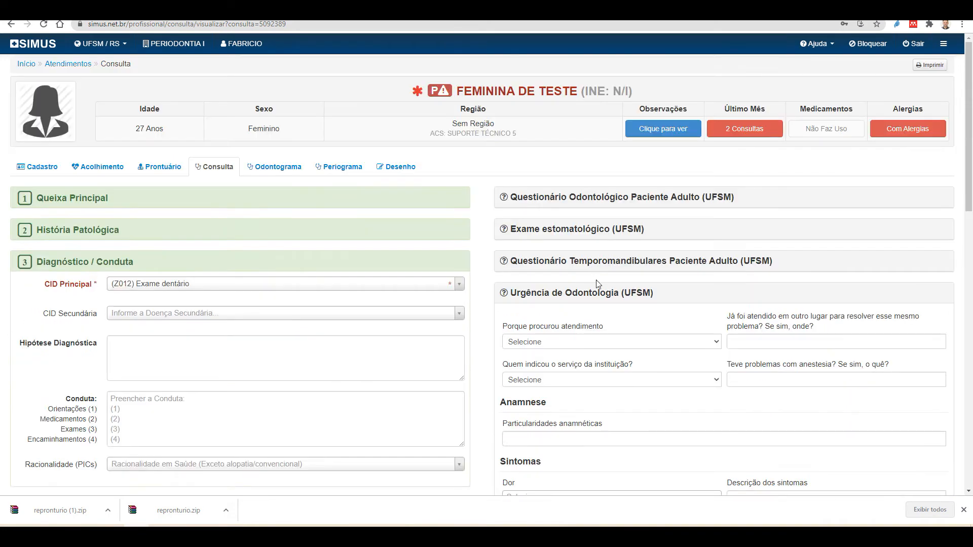
left_click(596, 299)
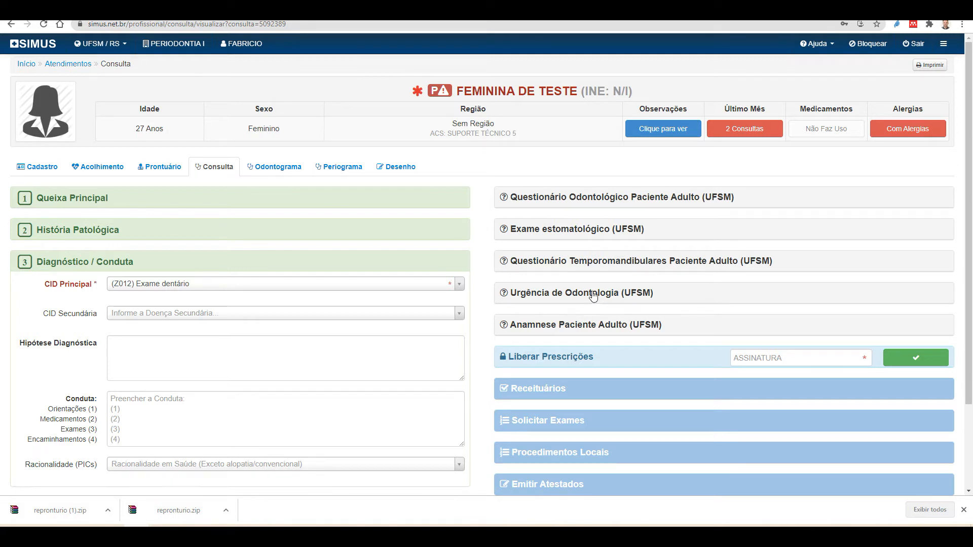
left_click(579, 235)
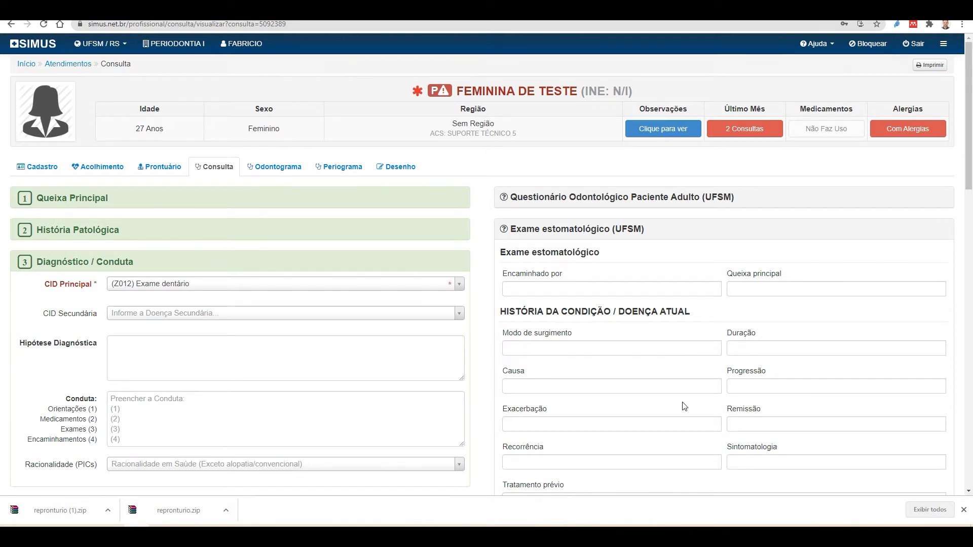
scroll(683, 405, "down", 3)
scroll(714, 348, "down", 13)
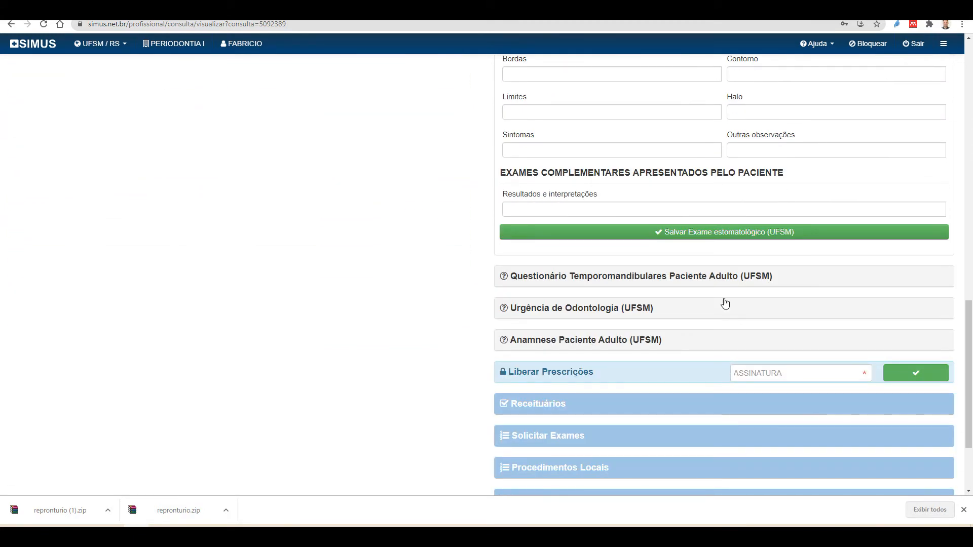
scroll(725, 302, "up", 15)
scroll(725, 302, "up", 2)
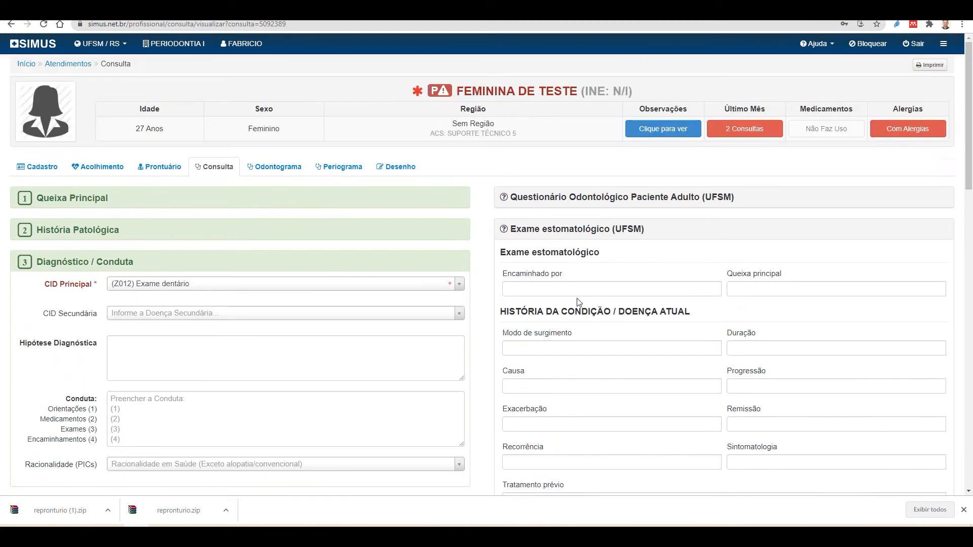
left_click(595, 230)
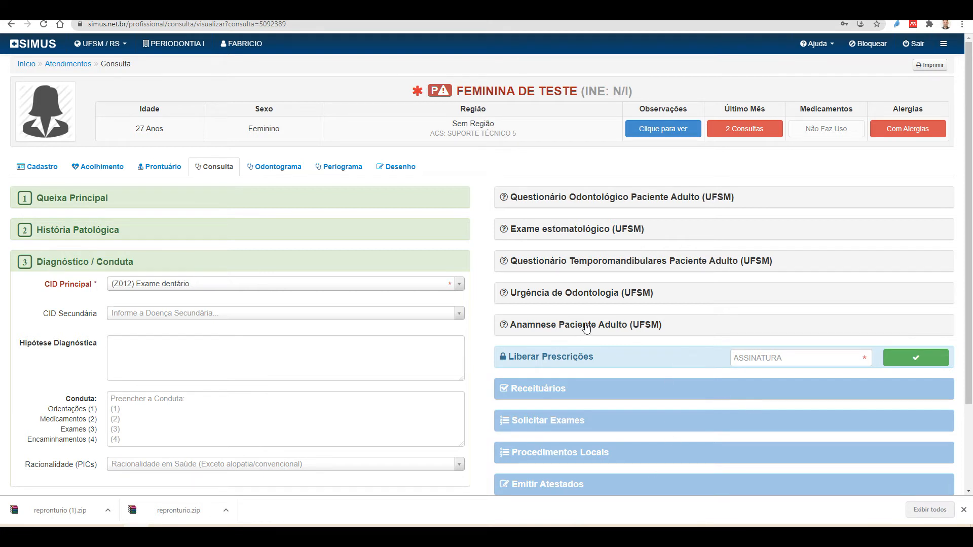
Open the patient's Odontograma tab and select tooth 18 as a whole tooth
scroll(622, 227, "down", 1)
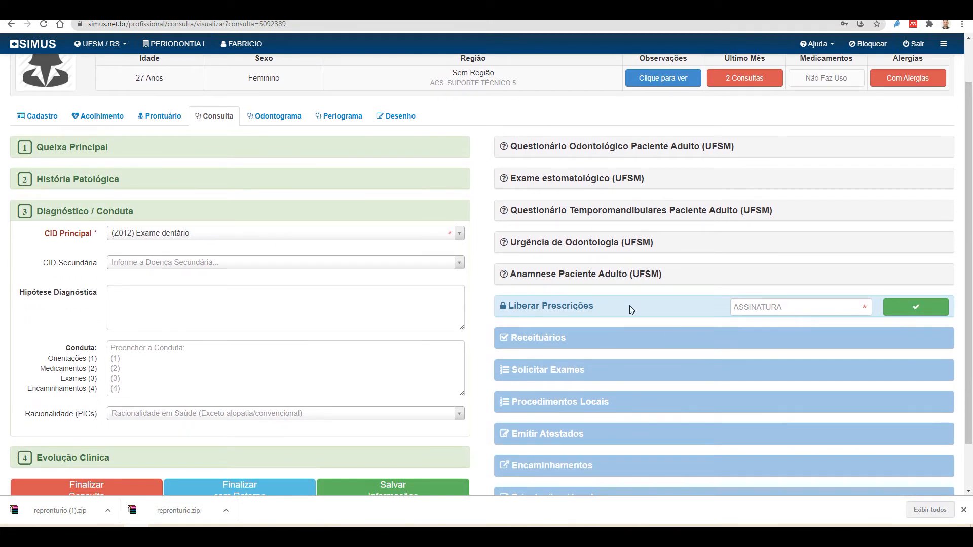
scroll(329, 304, "up", 1)
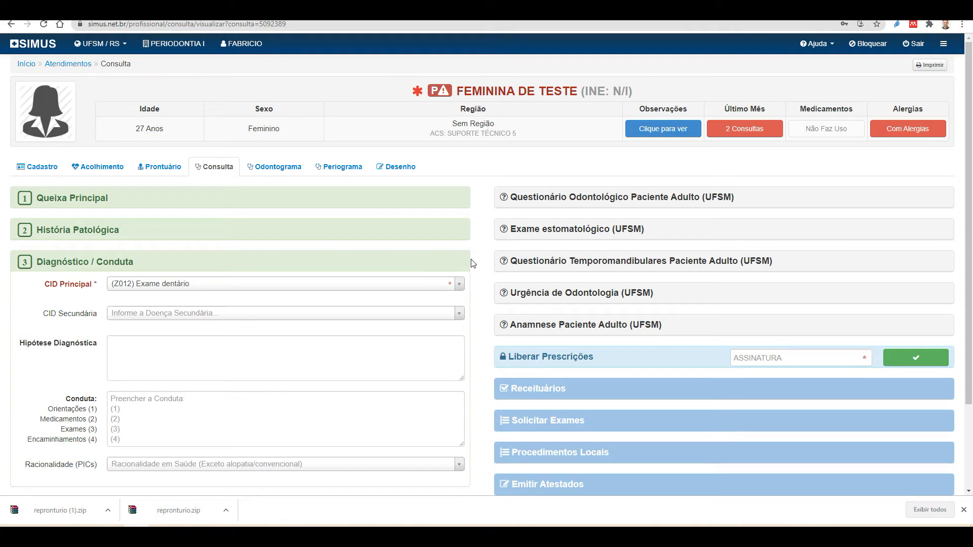
left_click(280, 167)
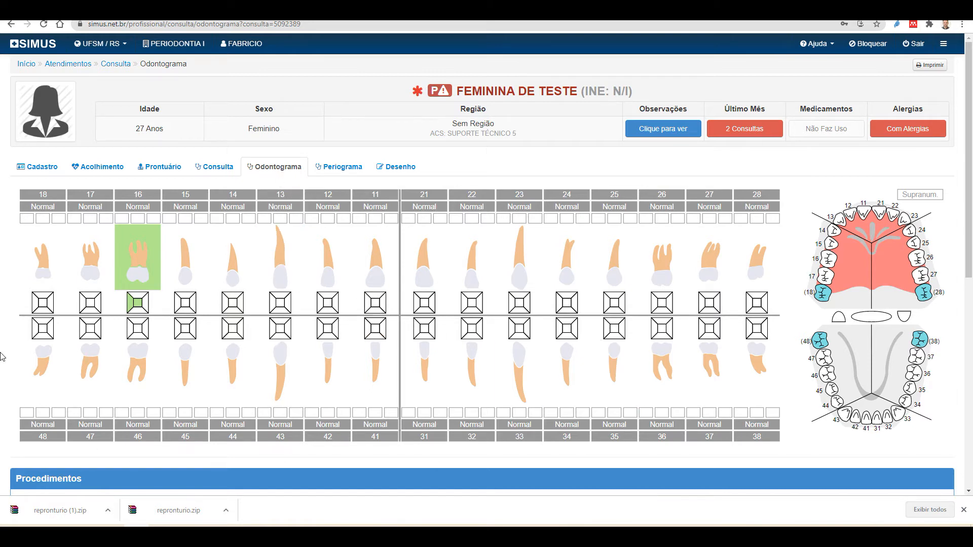
left_click(42, 239)
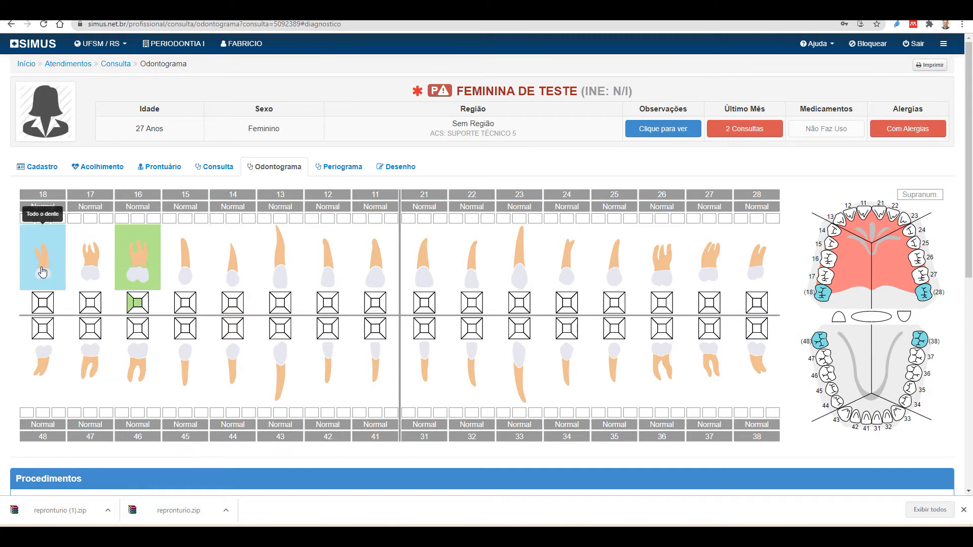
Open tooth 18's whole-tooth record, browse Tratamento, Endodontia and Histórico, then return to Diagnóstico
left_click(41, 267)
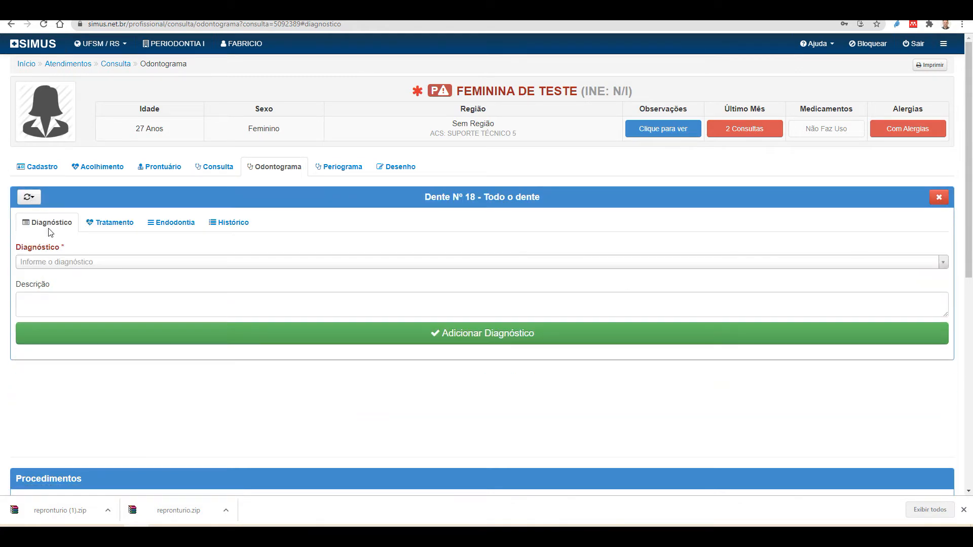
left_click(116, 225)
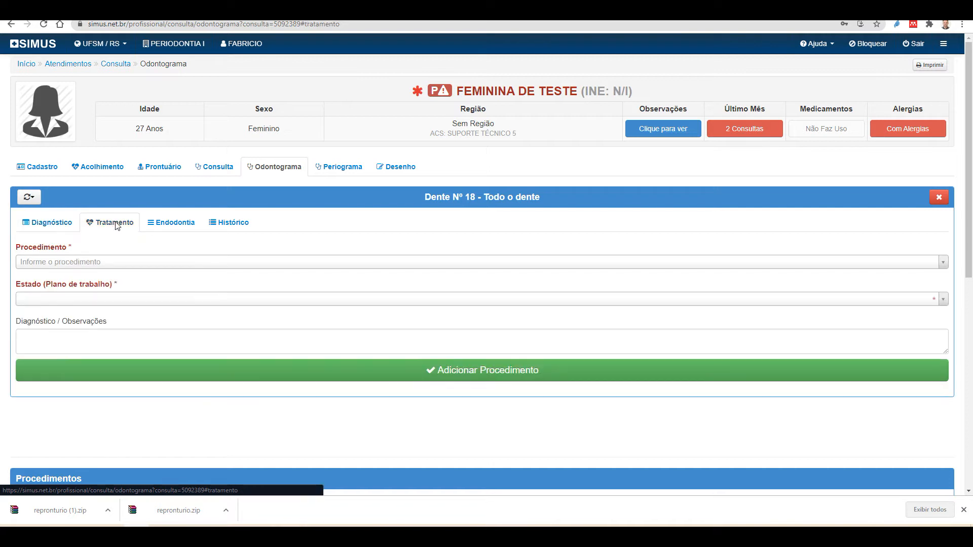
left_click(173, 225)
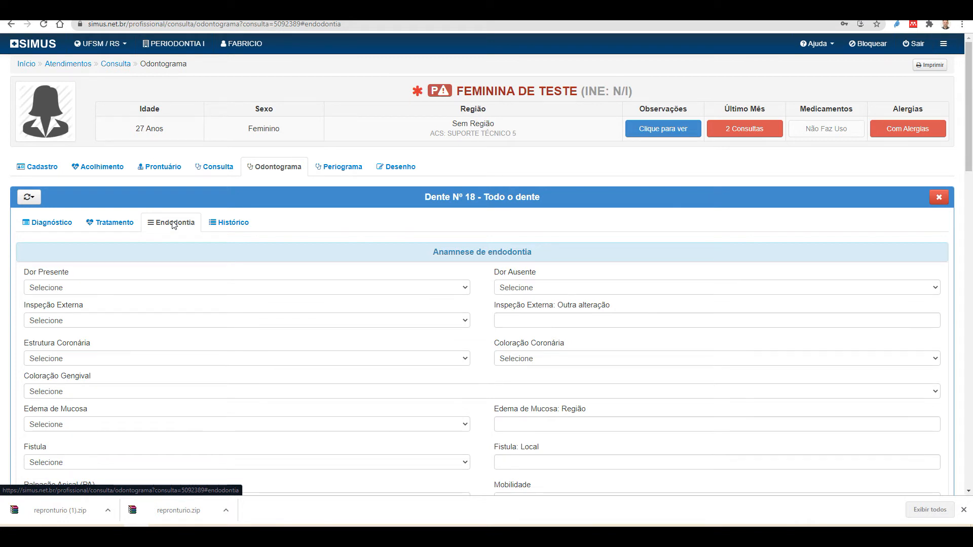
left_click(229, 223)
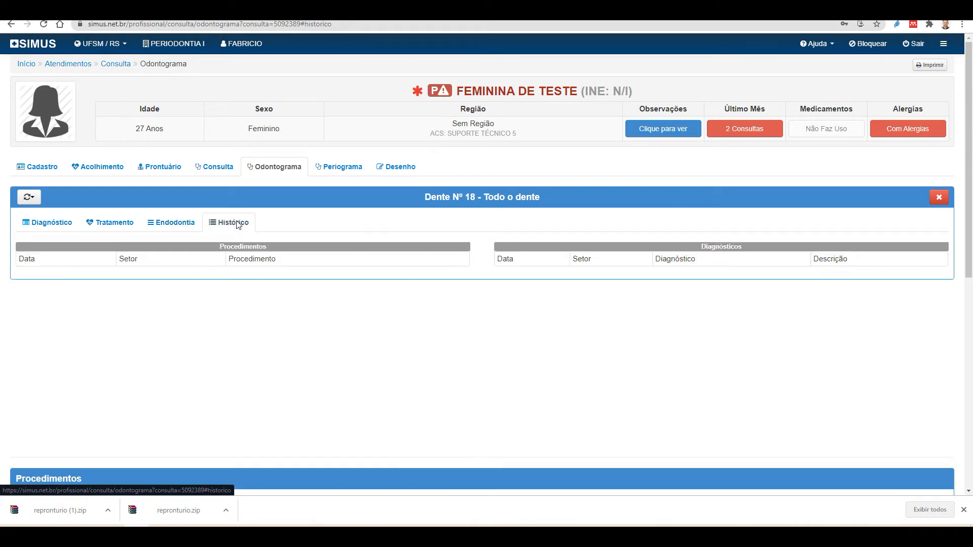
left_click(53, 225)
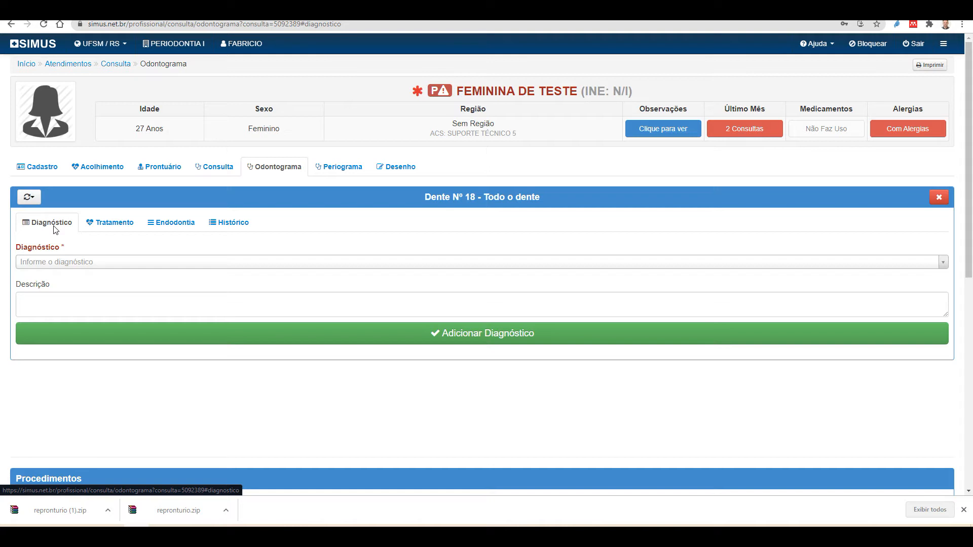
Record DIAGNOSTICO DE HIGIDO for tooth 18 via a 'hígido' search and save it
left_click(77, 262)
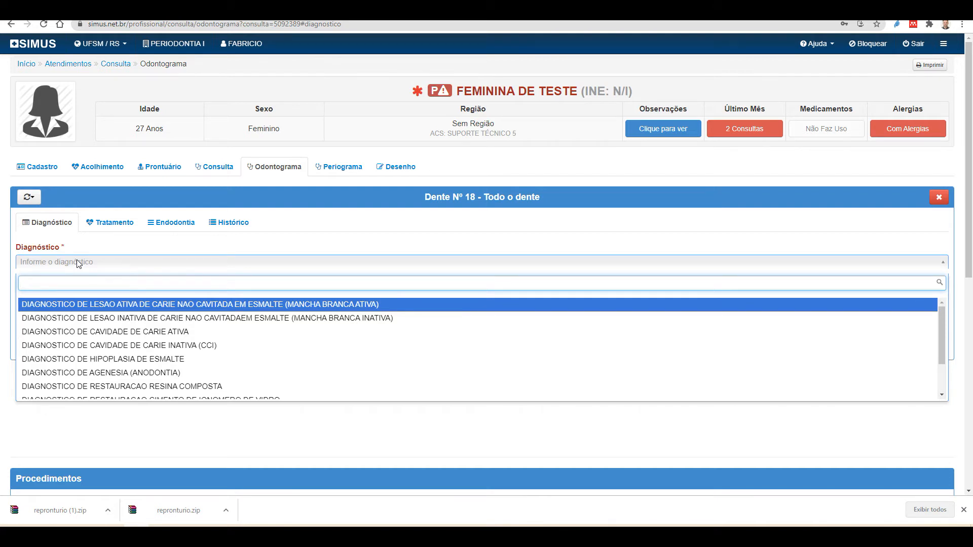
type("h")
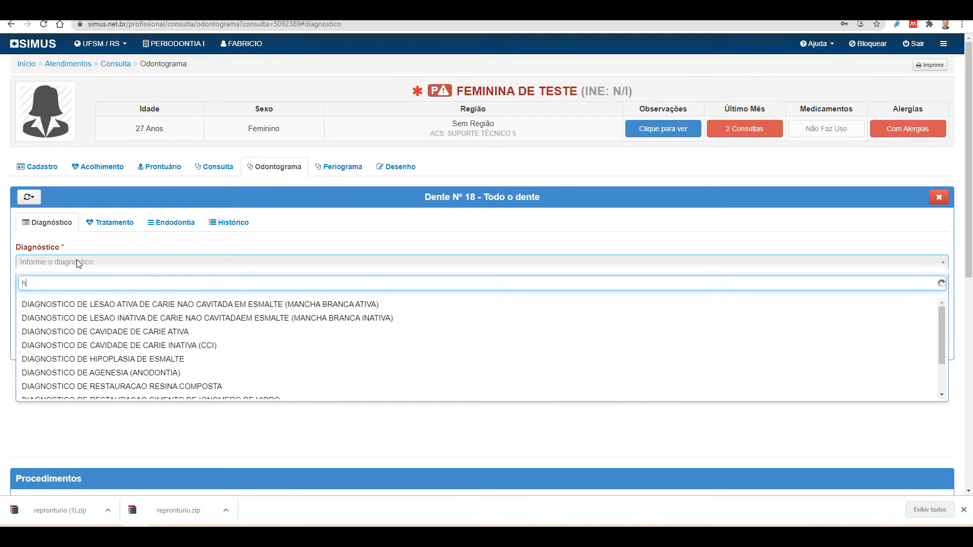
type("ígido")
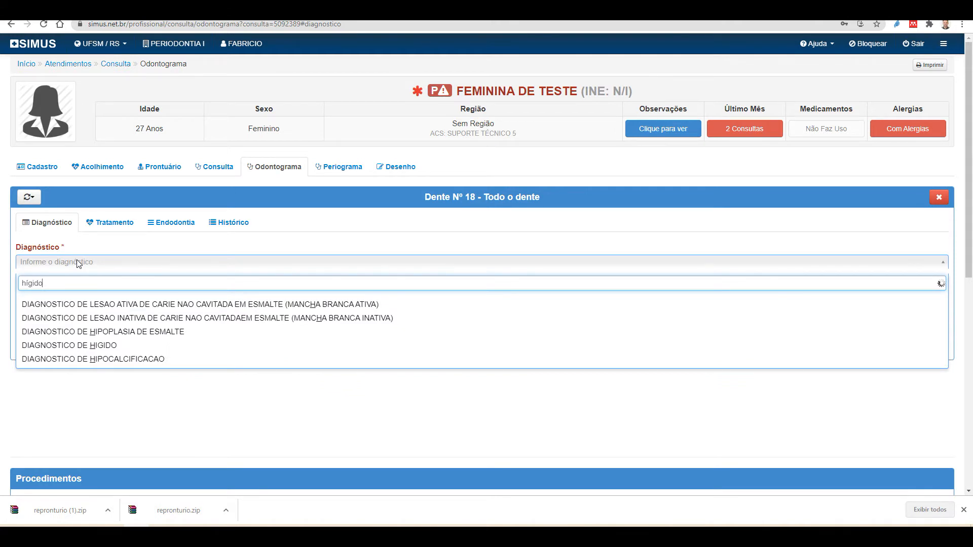
left_click(77, 304)
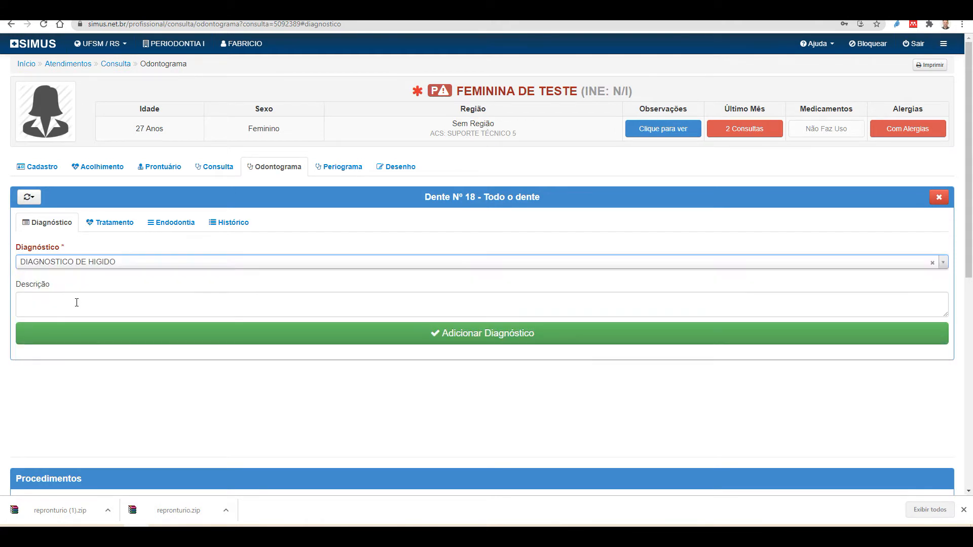
left_click(198, 337)
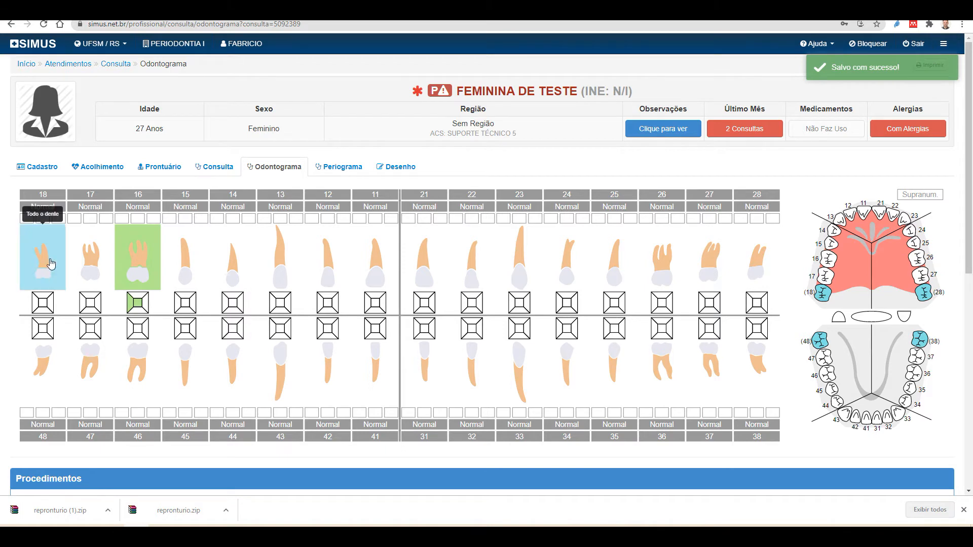
left_click(93, 277)
Open tooth 17's distal-face diagnosis form and add the mesial and occlusal faces
left_click(57, 224)
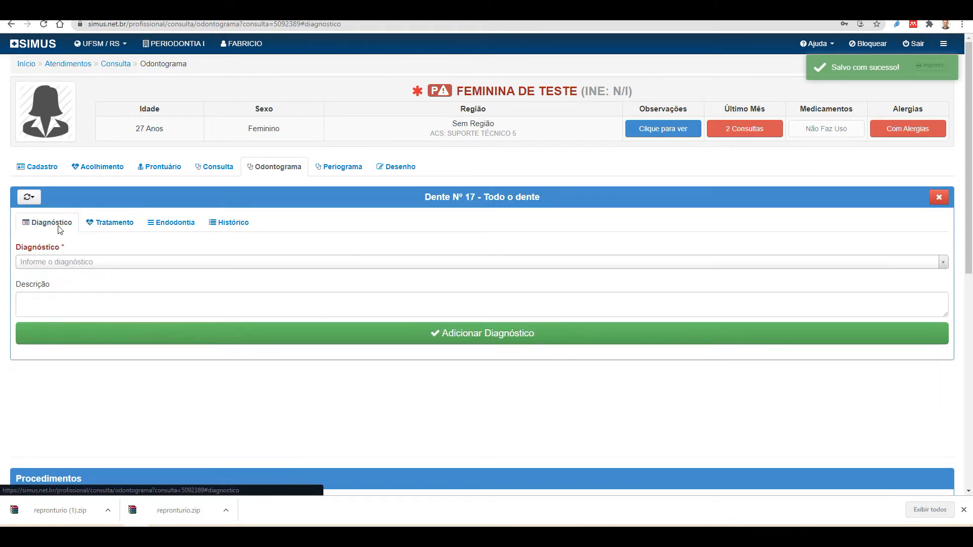
key("Escape")
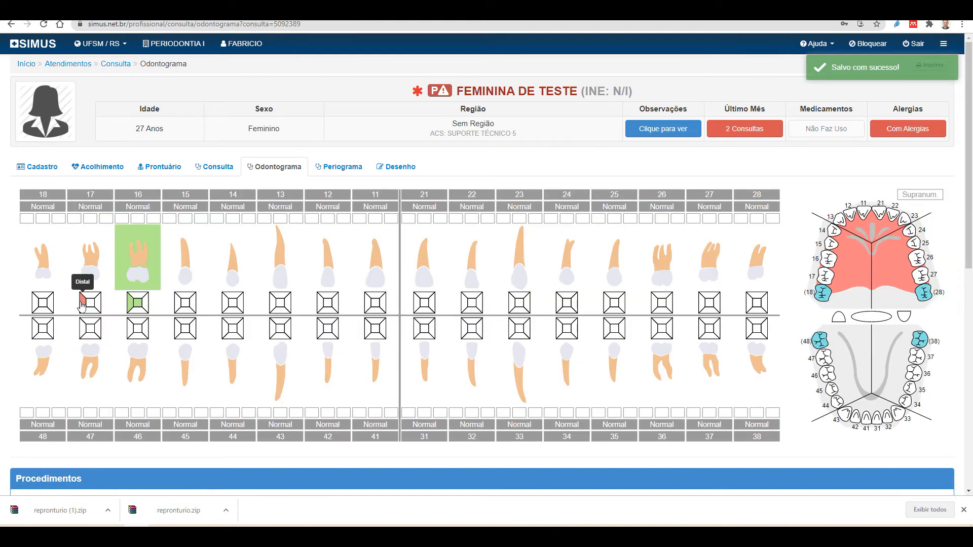
left_click(83, 304)
left_click(58, 229)
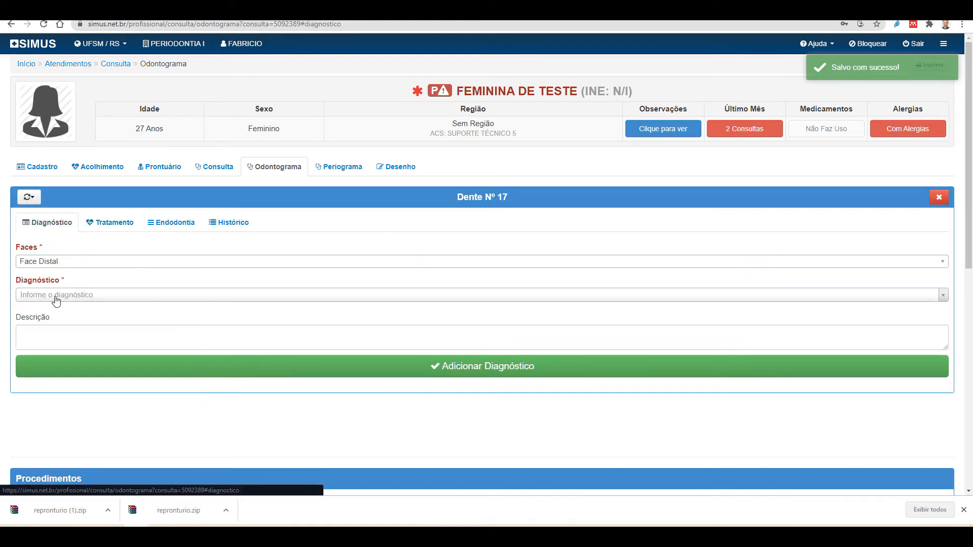
left_click(44, 265)
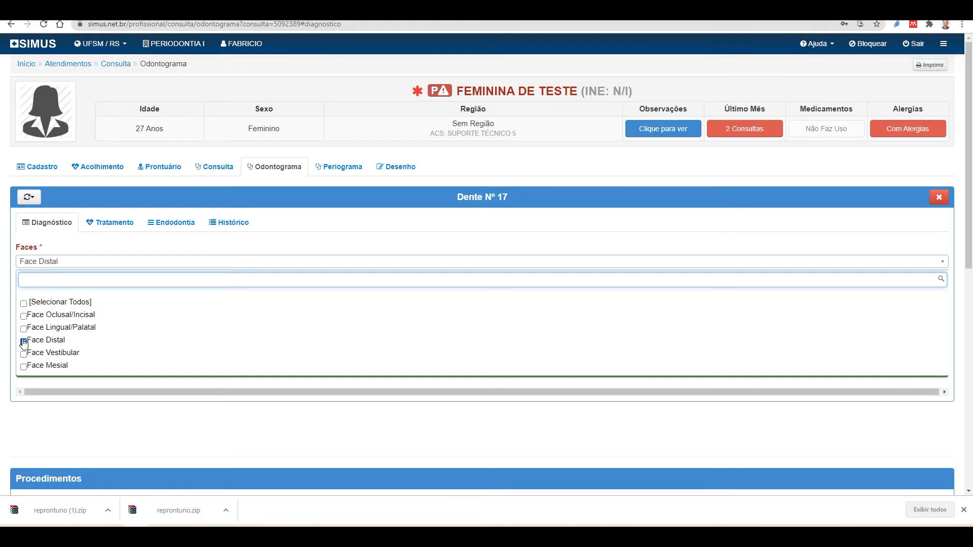
left_click(23, 366)
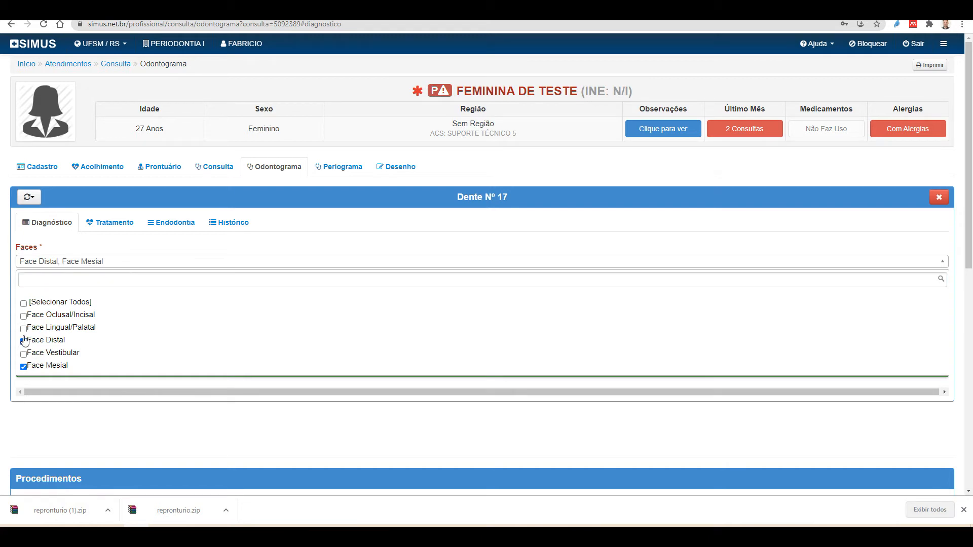
left_click(25, 318)
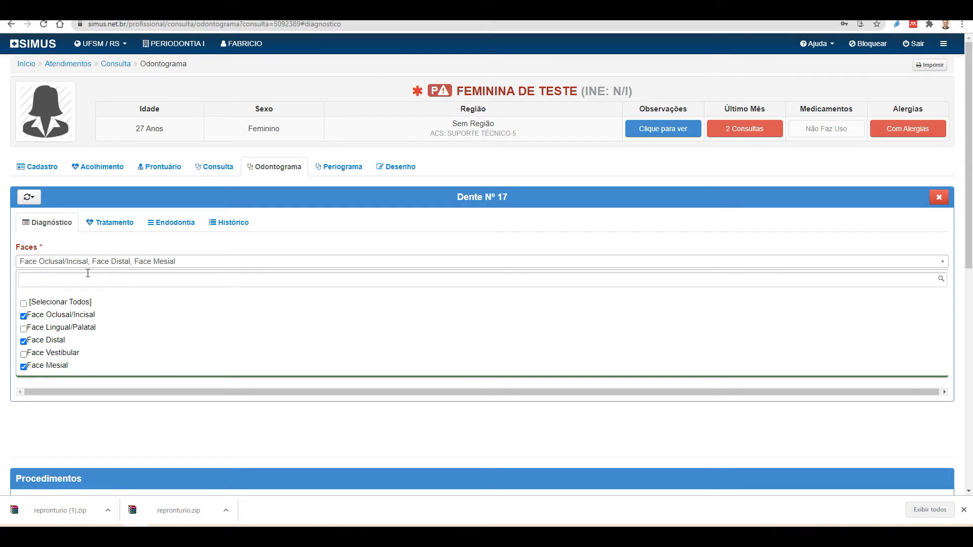
left_click(229, 251)
Choose DIAGNOSTICO DE RESTAURACAO DE AMALGAMA and describe it as 'Bem adaptada'
left_click(115, 296)
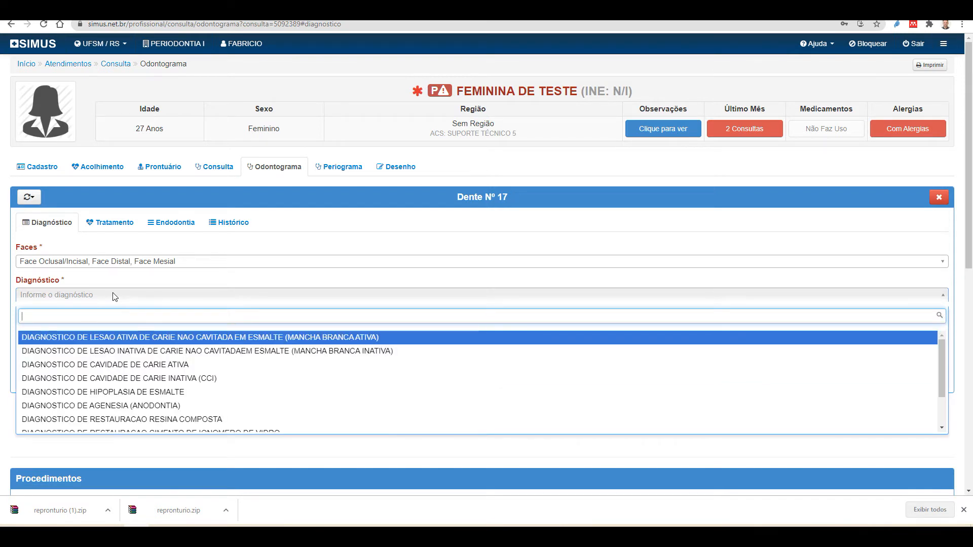
type("Resta")
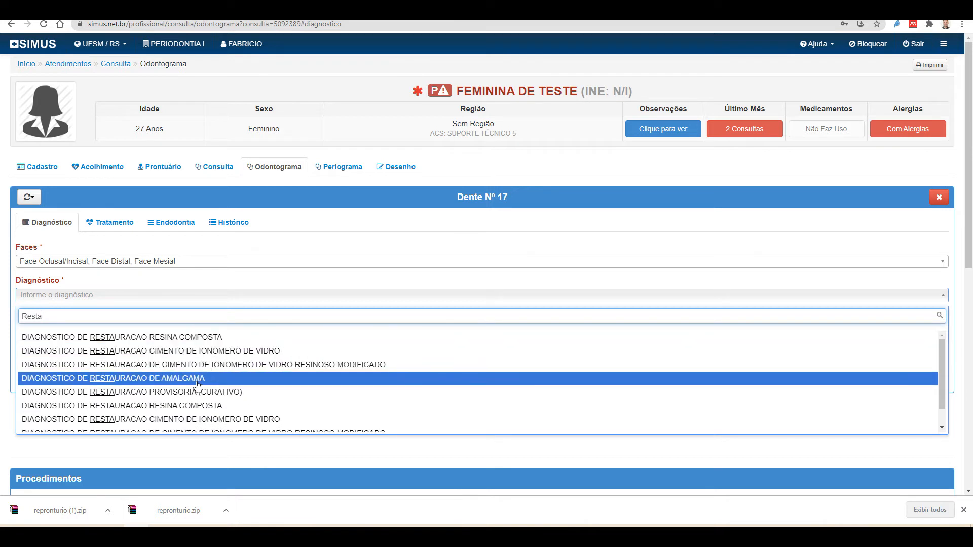
left_click(197, 382)
left_click(104, 335)
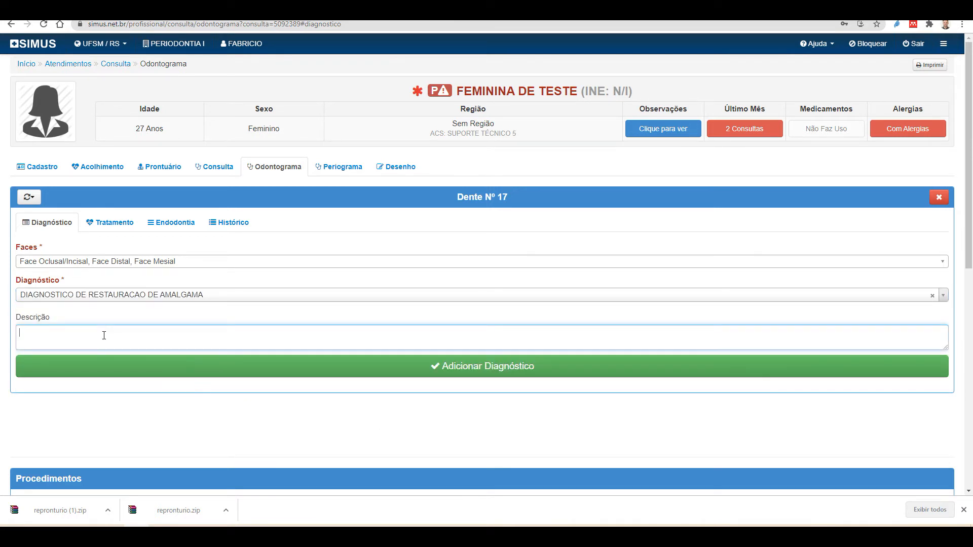
type("Bem adaptada")
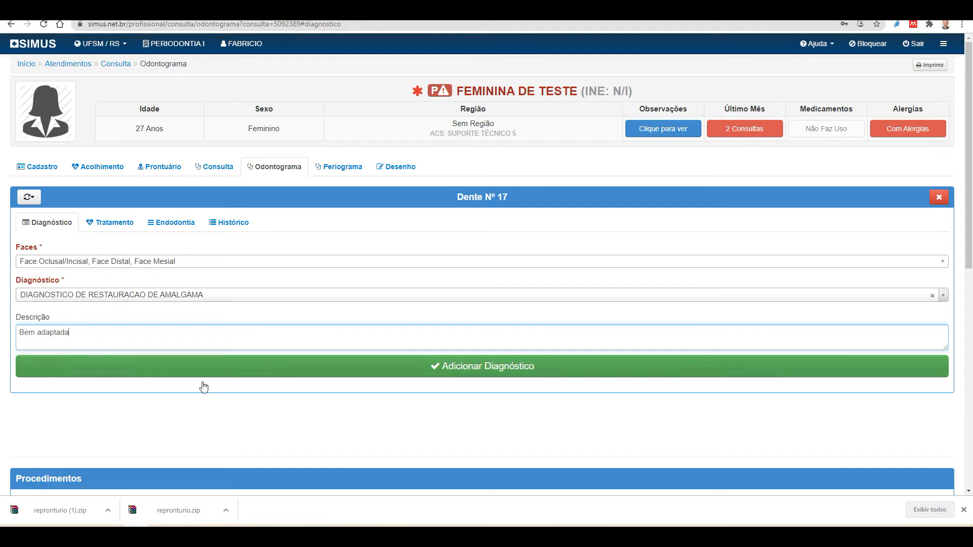
Save tooth 17's amalgam restoration diagnosis on its occlusal, distal and mesial faces
left_click(499, 372)
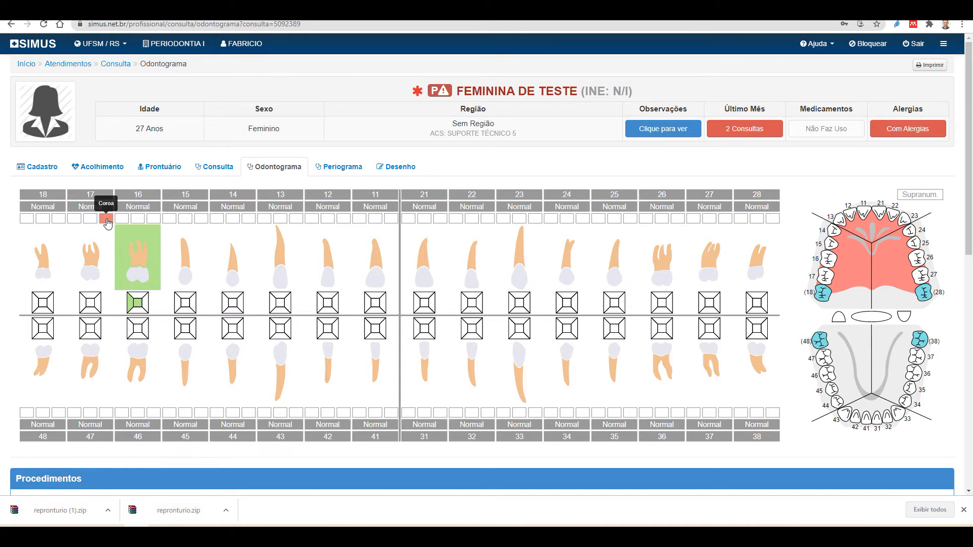
scroll(244, 363, "down", 2)
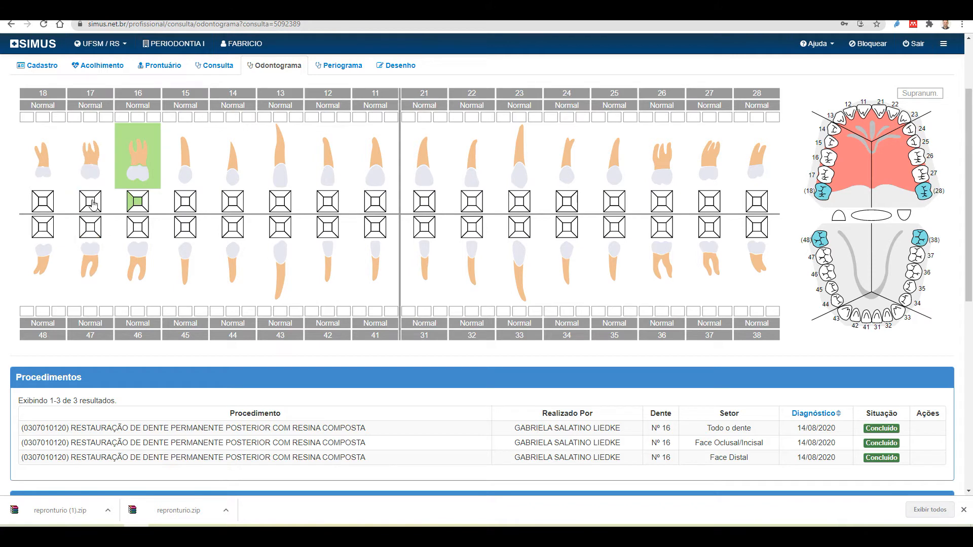
scroll(98, 234, "down", 3)
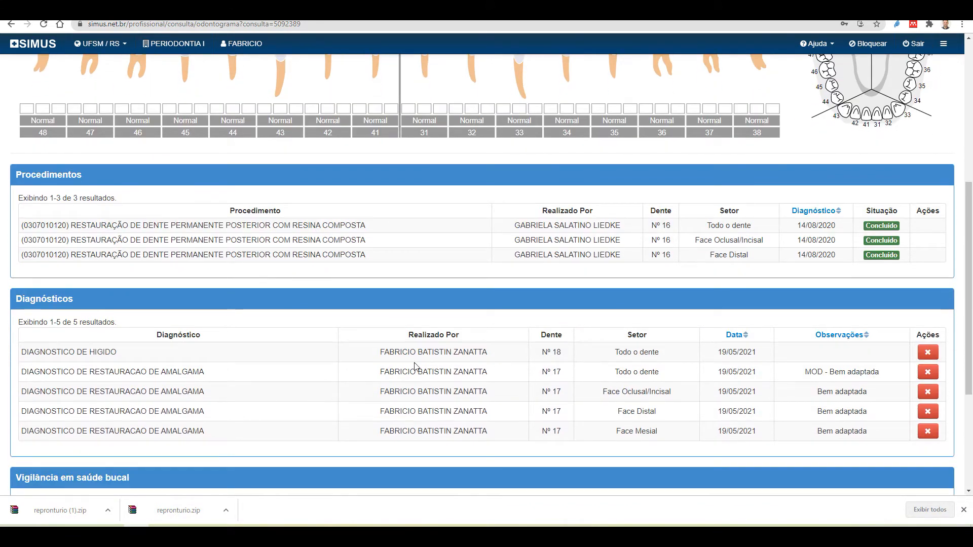
left_click_drag(70, 299, 11, 299)
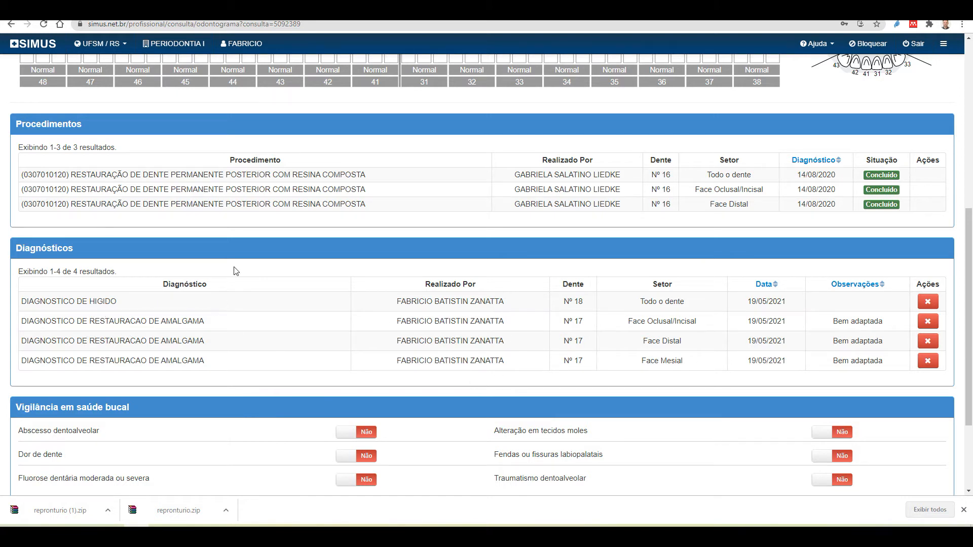
scroll(200, 172, "up", 1)
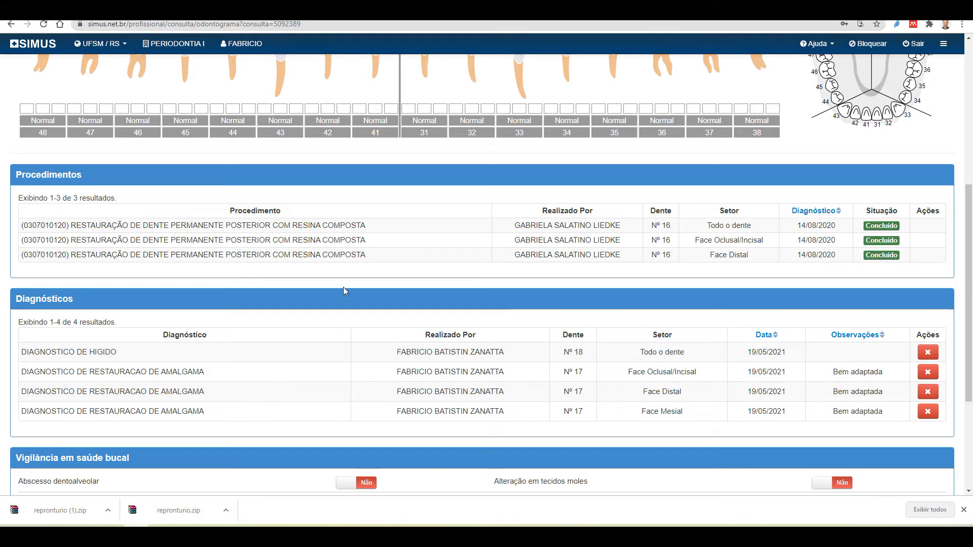
scroll(343, 287, "up", 6)
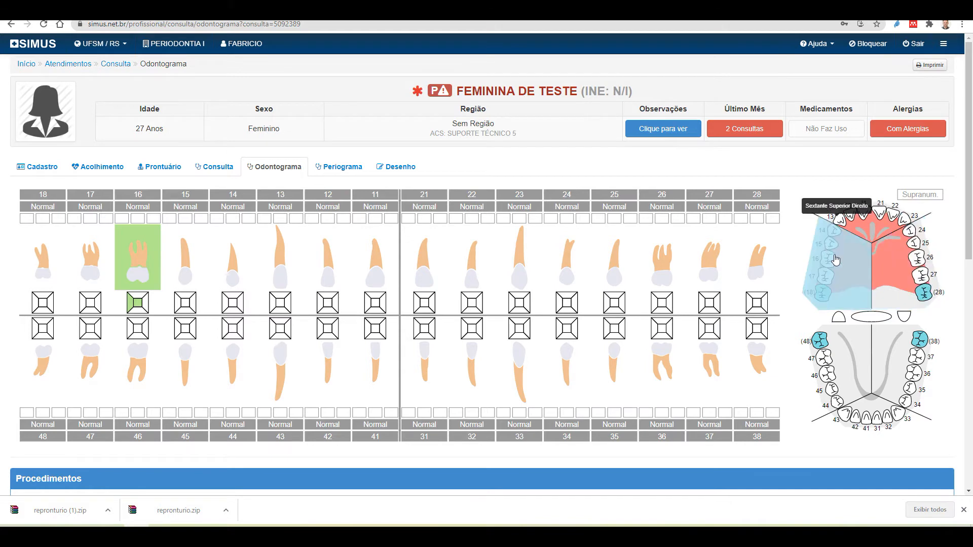
left_click(839, 318)
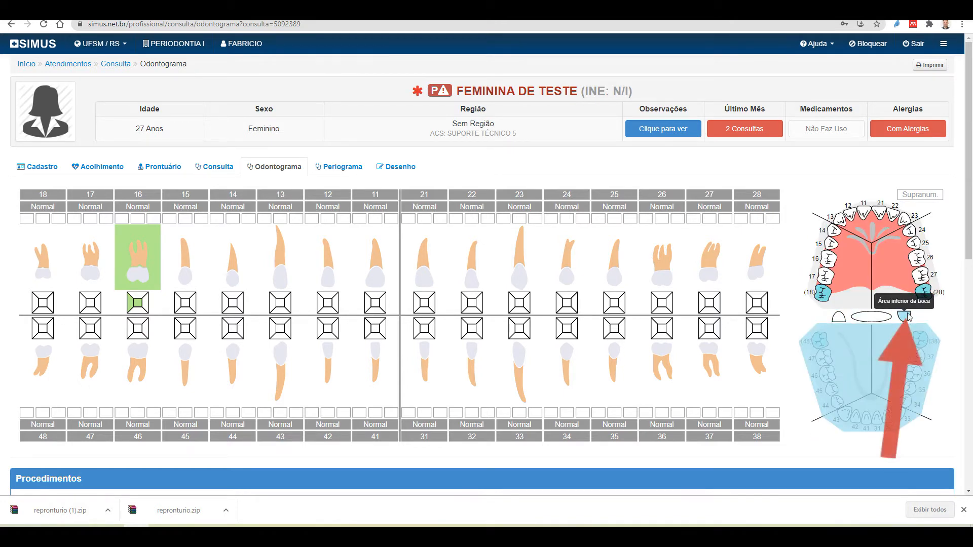
left_click(906, 318)
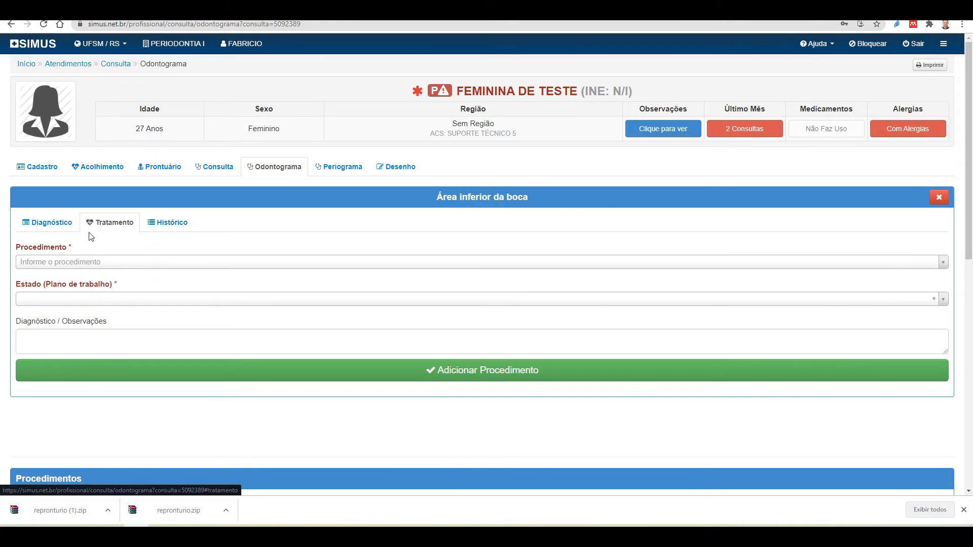
left_click(52, 227)
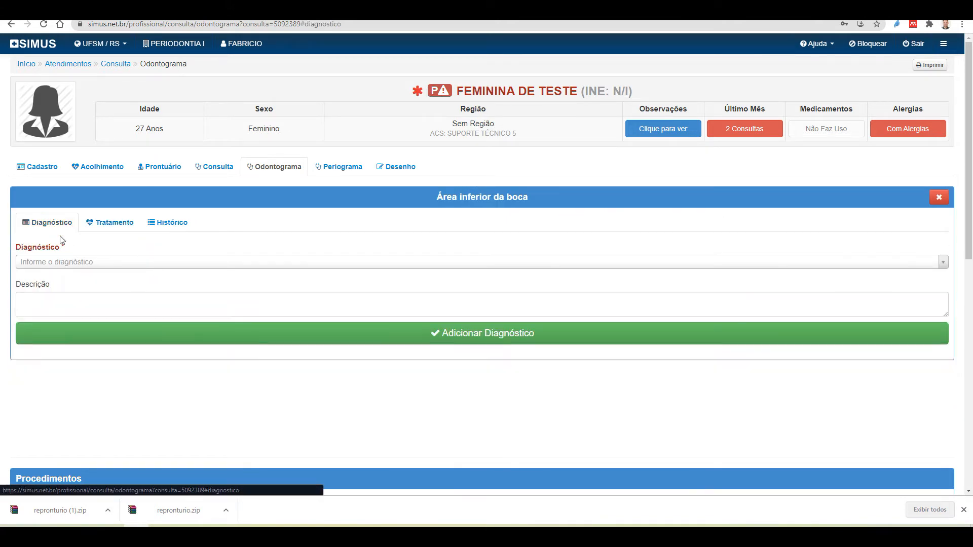
left_click(77, 265)
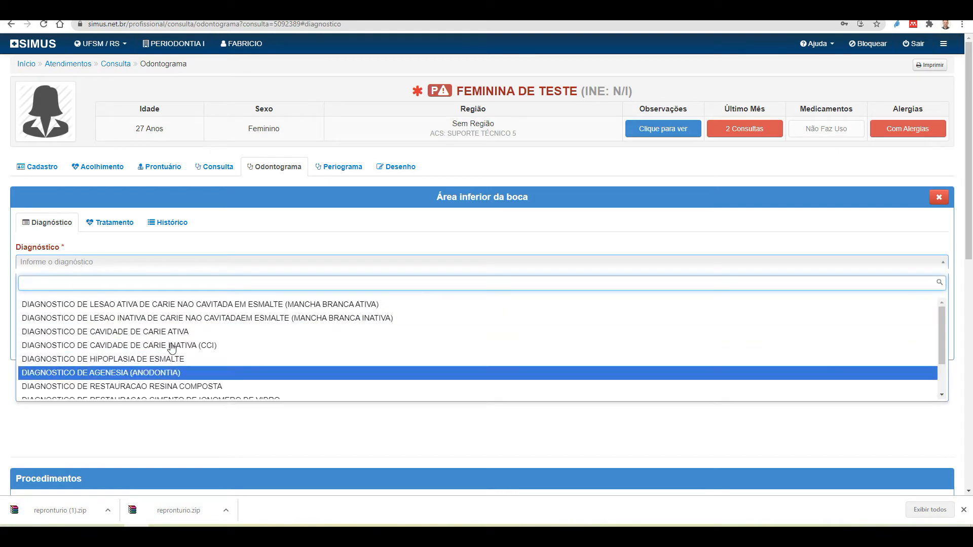
left_click(941, 198)
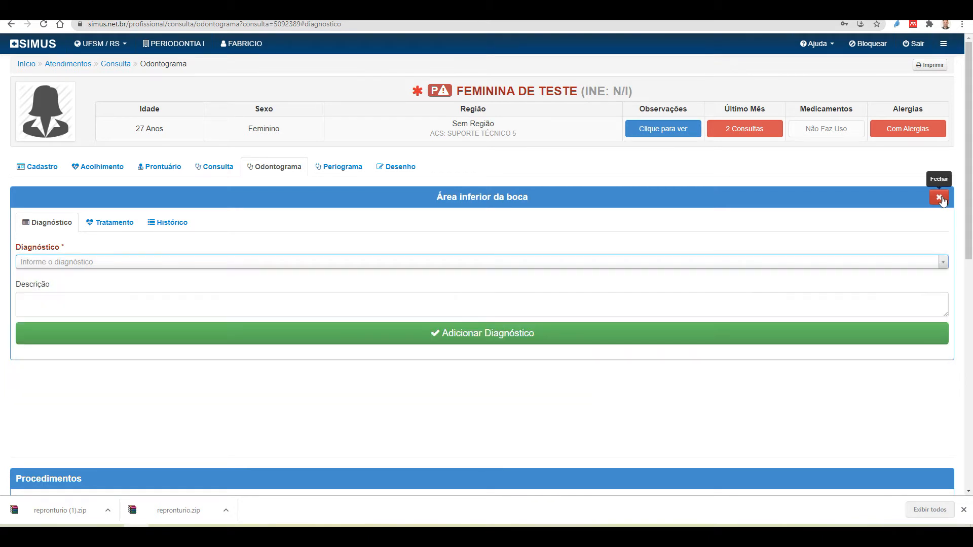
left_click(940, 198)
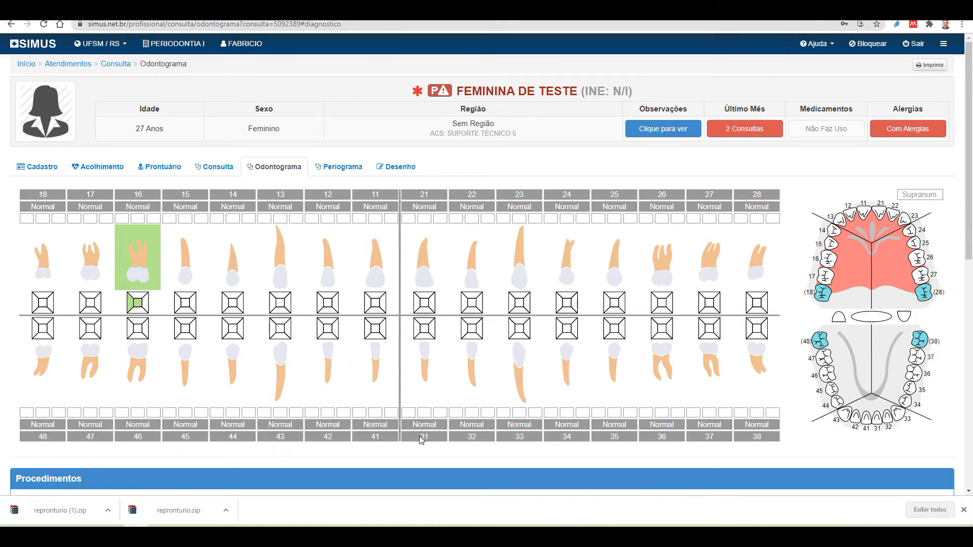
scroll(422, 441, "down", 1)
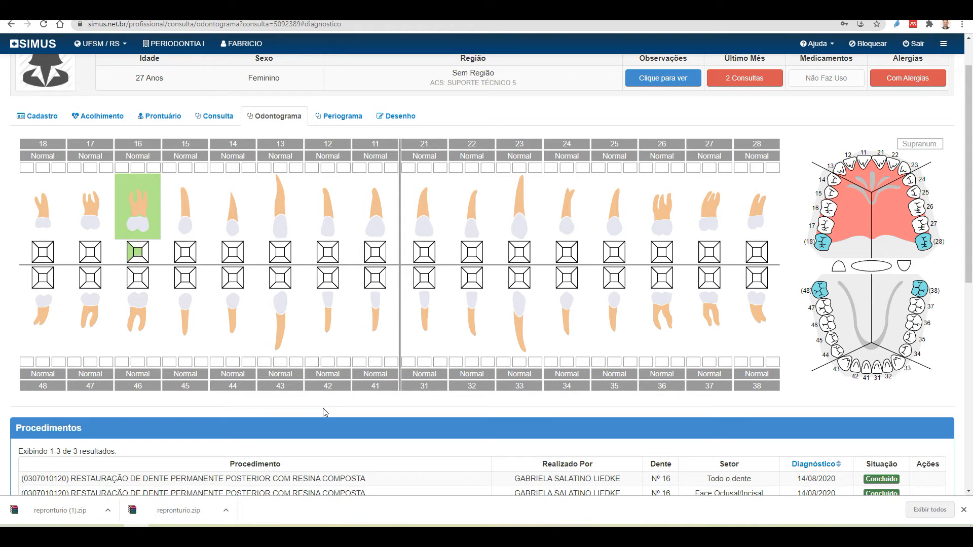
Fill tooth 14's diagnosis: occlusal and mesial faces, CAVIDADE DE CARIE ATIVA, 'Lesão cariosa profunda'
left_click(241, 255)
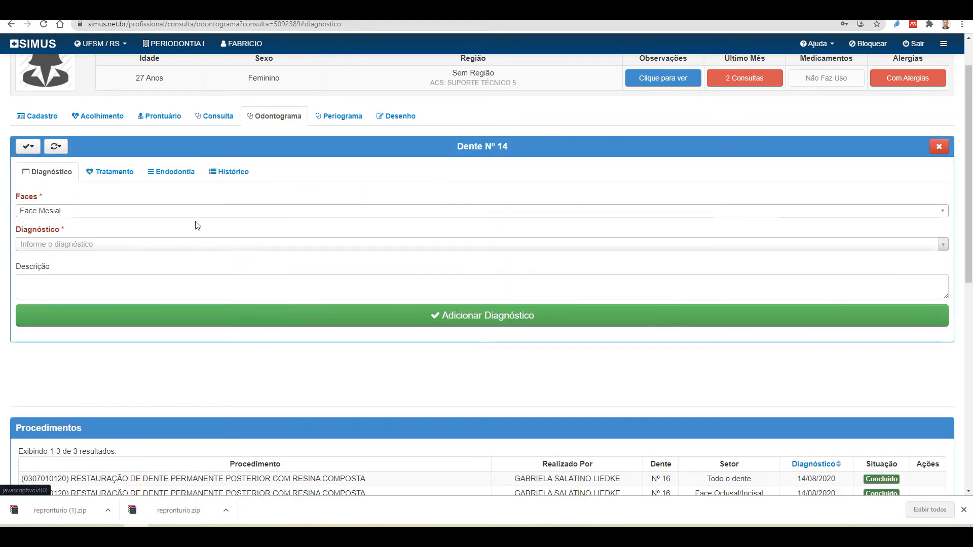
left_click(113, 212)
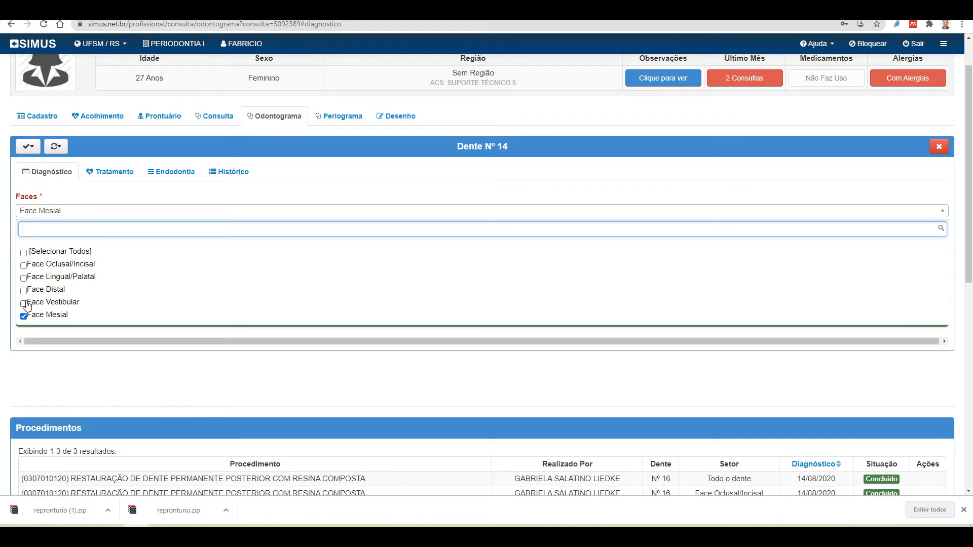
left_click(25, 266)
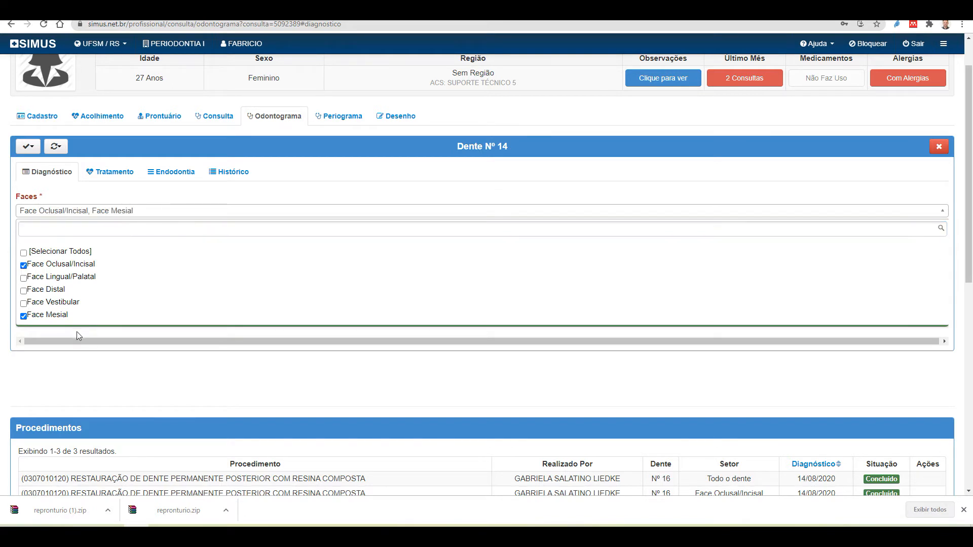
left_click(164, 212)
left_click(117, 248)
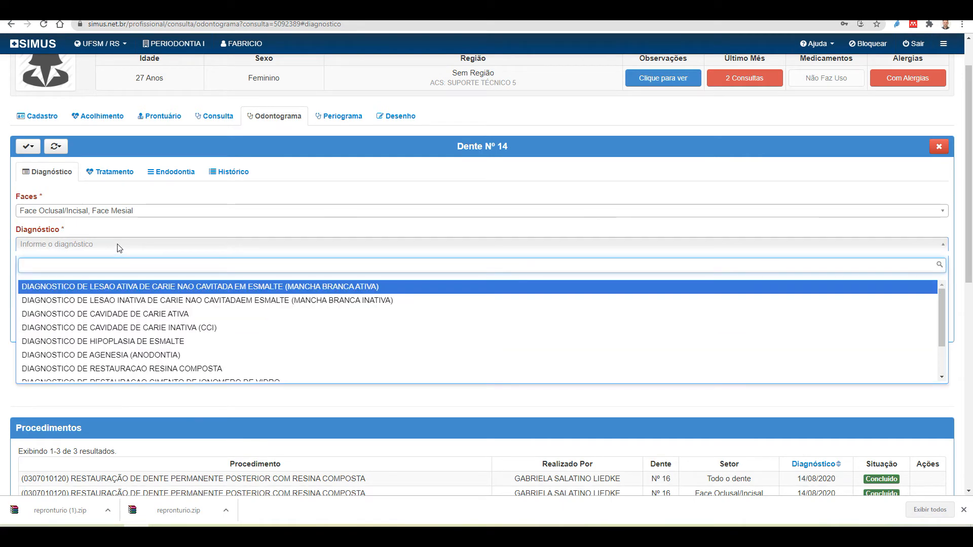
type("Cárie")
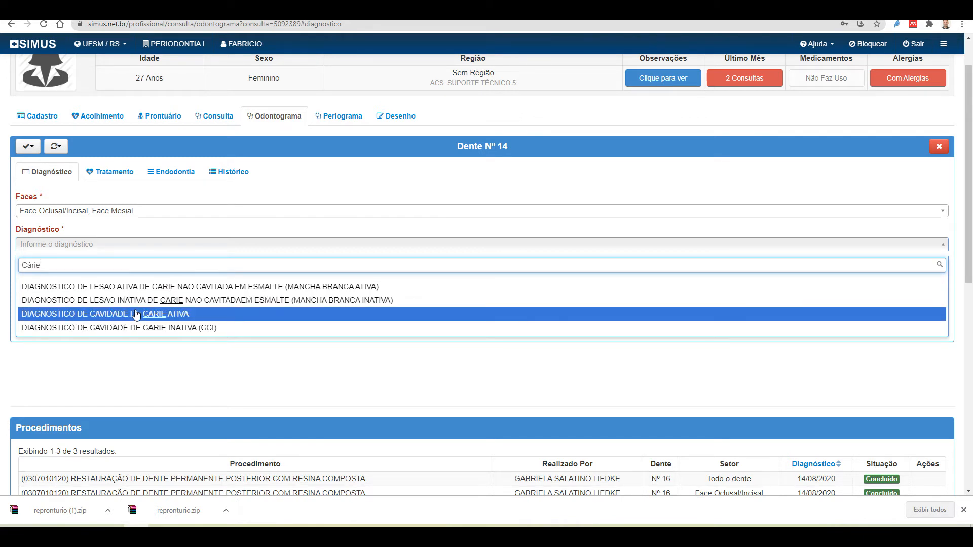
left_click(167, 316)
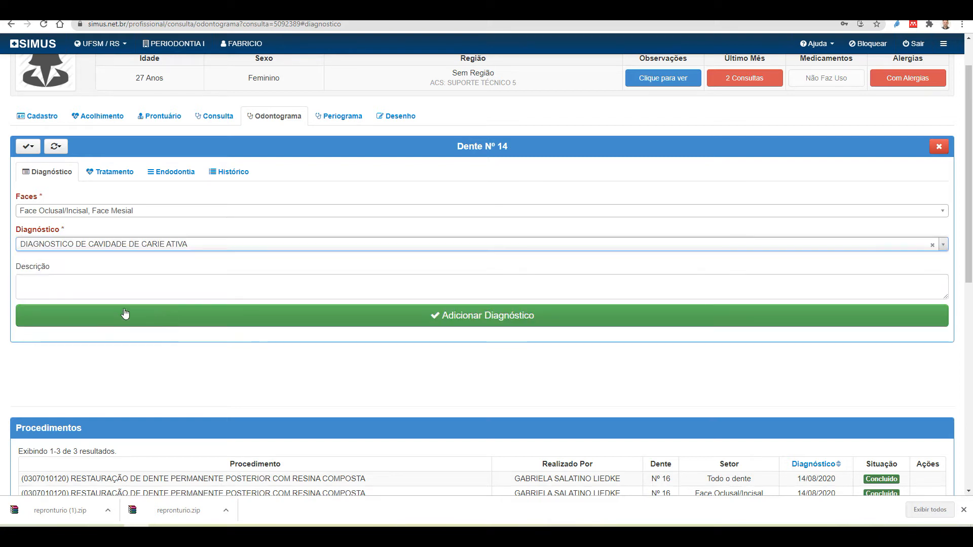
left_click(103, 281)
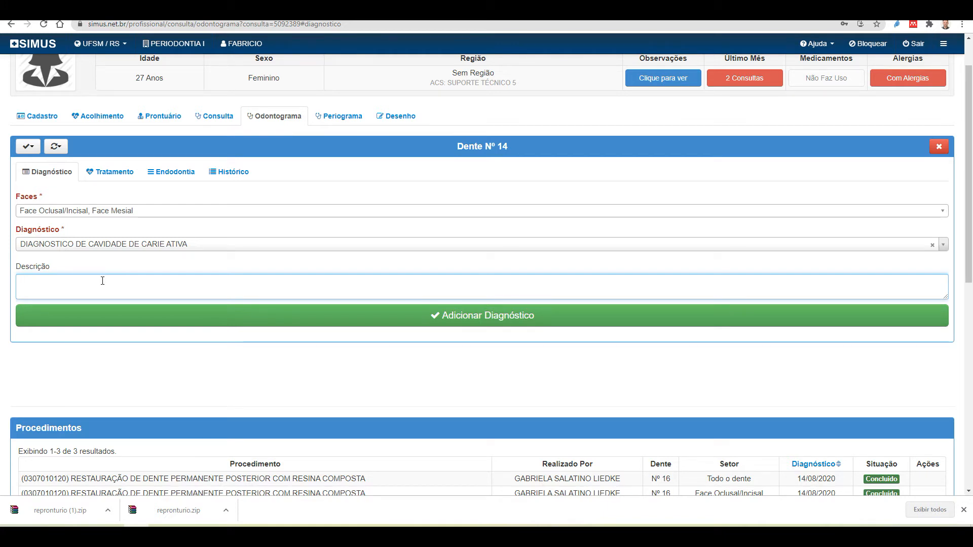
type("Lesão cariosa pro")
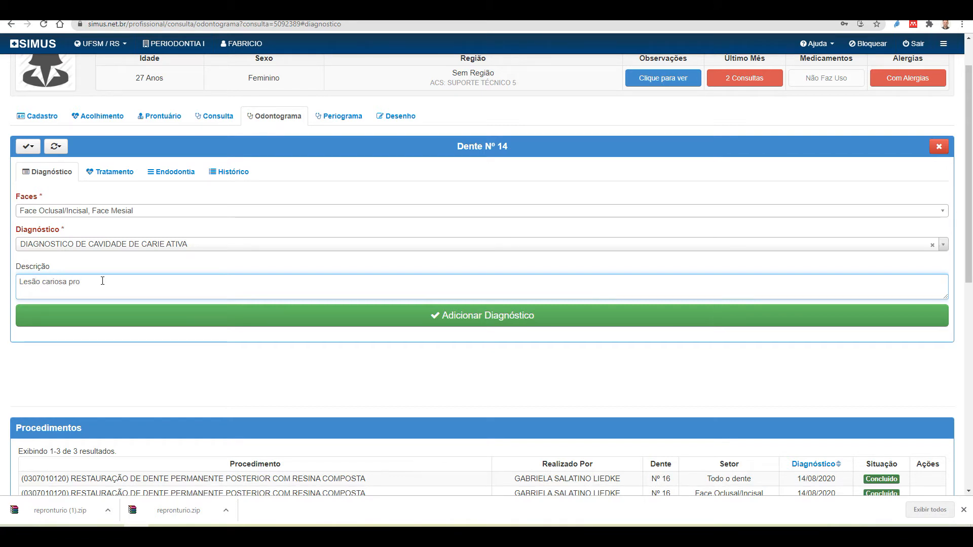
type("funda")
Save tooth 14's active caries diagnosis and check the six entries in the Diagnósticos table
left_click(465, 323)
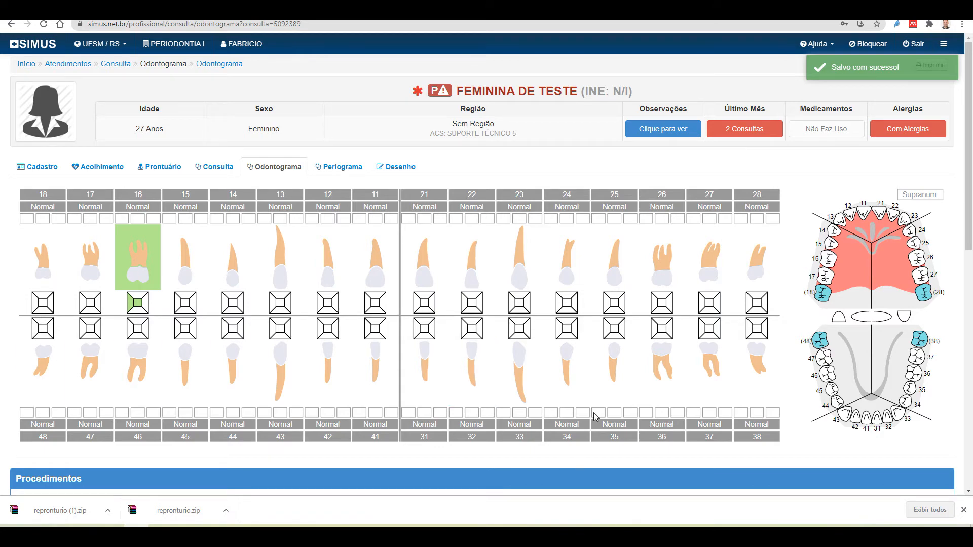
scroll(441, 411, "down", 3)
scroll(441, 411, "down", 5)
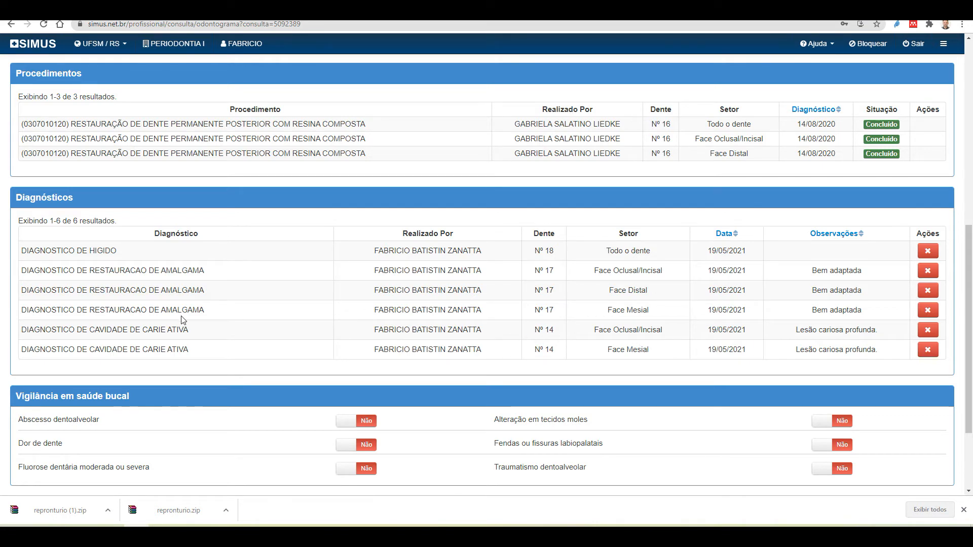
scroll(361, 357, "up", 3)
scroll(360, 349, "up", 3)
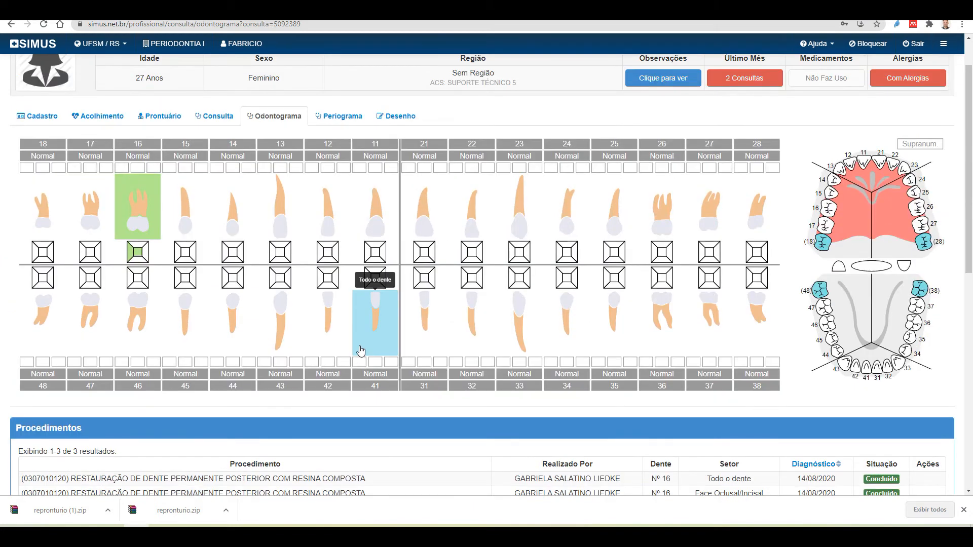
left_click(233, 253)
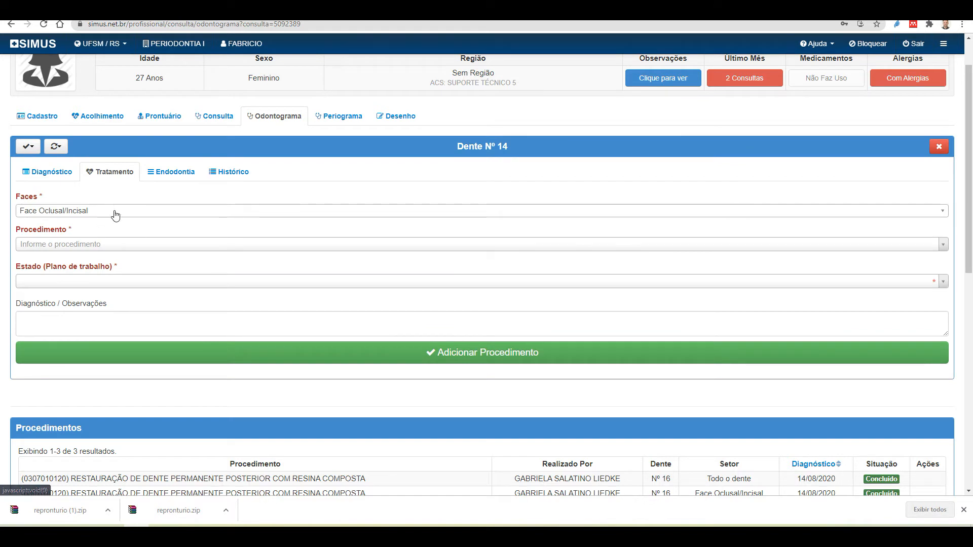
left_click(115, 213)
left_click(28, 317)
left_click(248, 198)
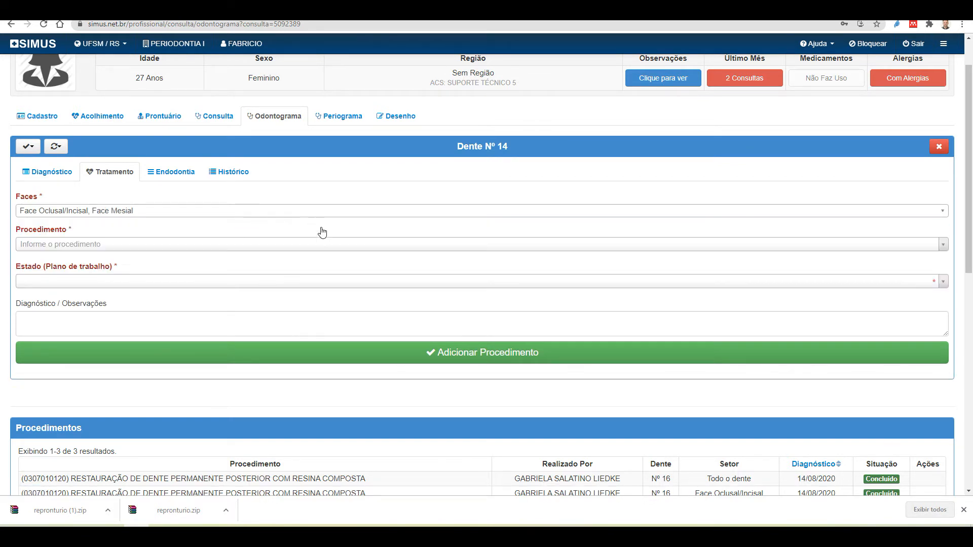
left_click(146, 244)
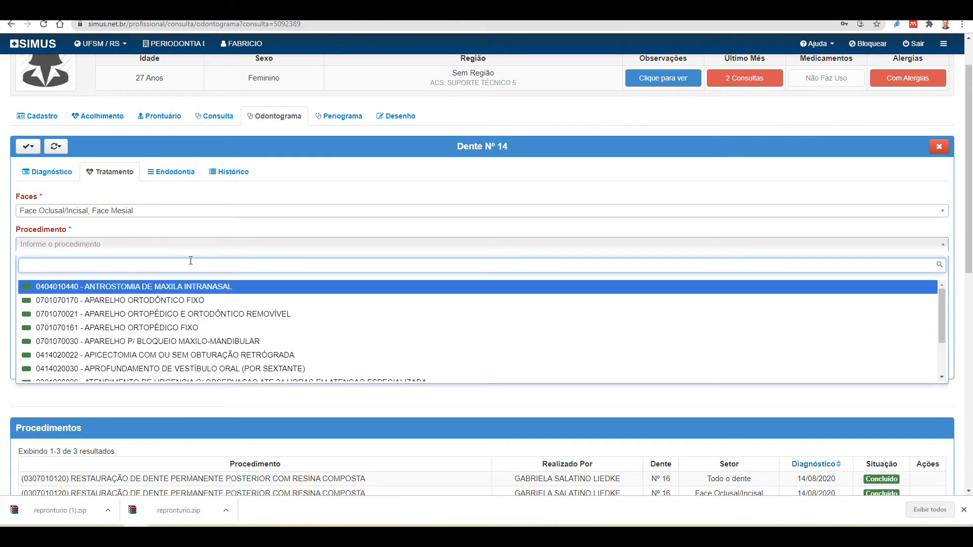
type("Restara")
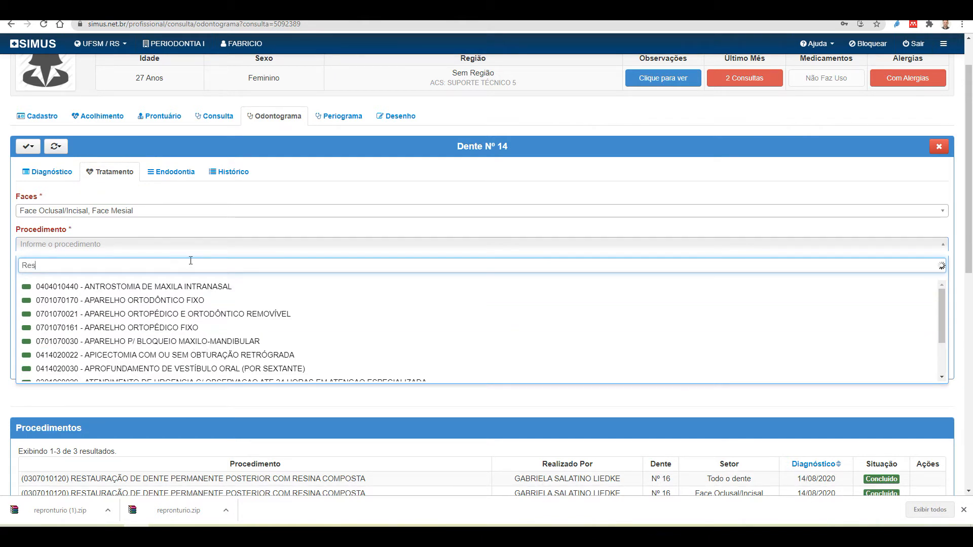
key("BackSpace")
key("BackSpace")
type("u")
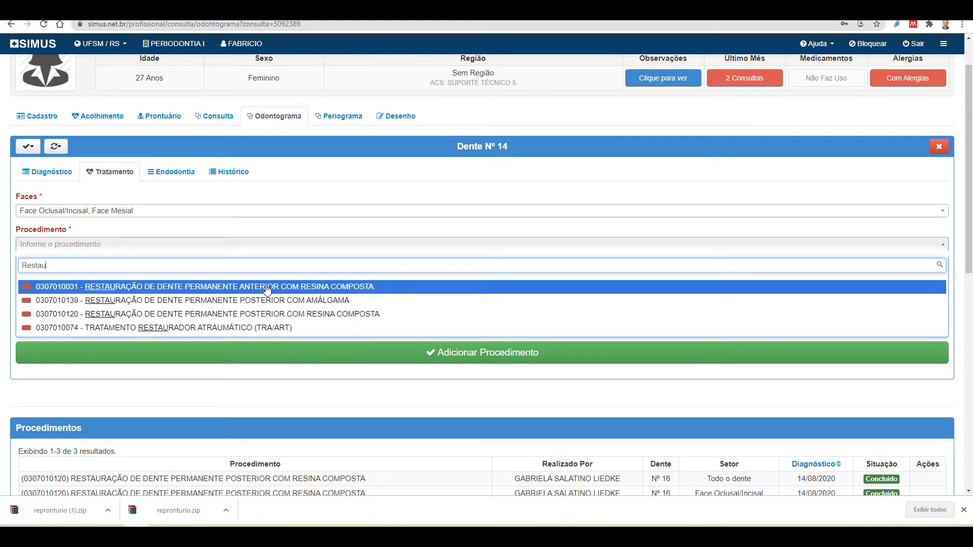
left_click(313, 317)
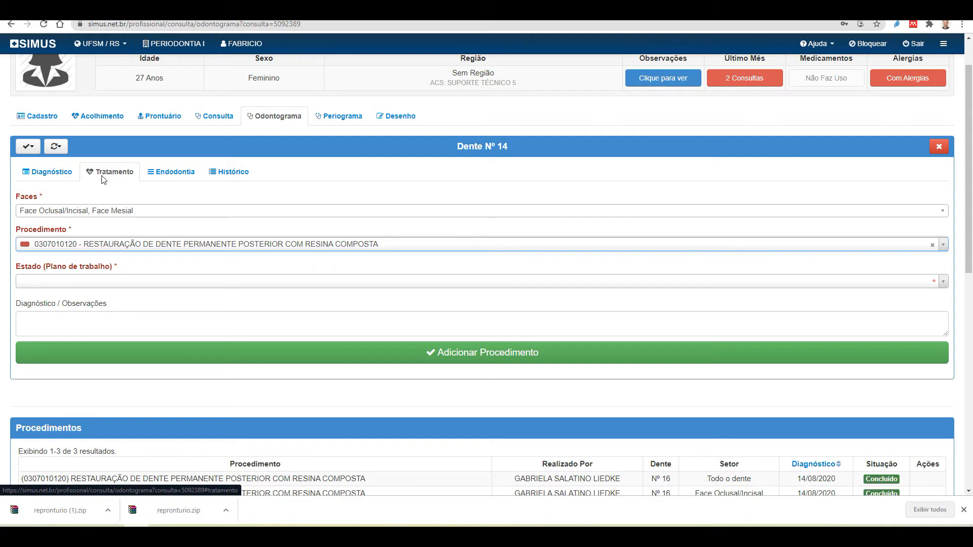
Set the tooth 14 resin restoration's work-plan status to Aguardando
left_click(92, 284)
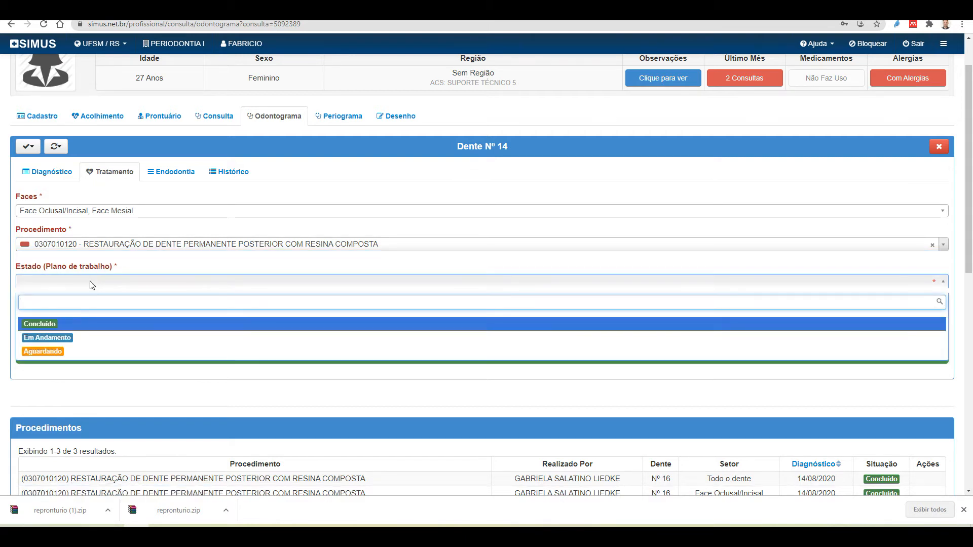
left_click(55, 353)
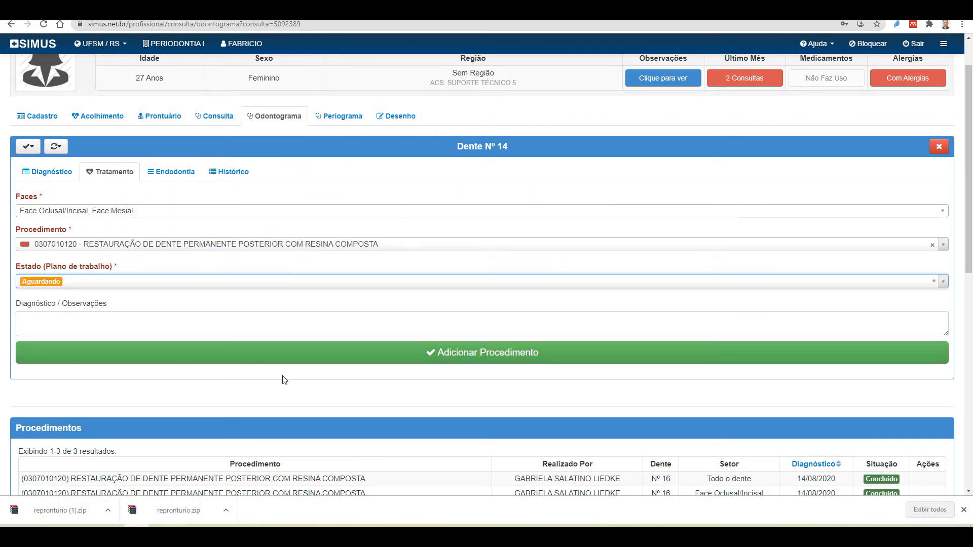
left_click(162, 318)
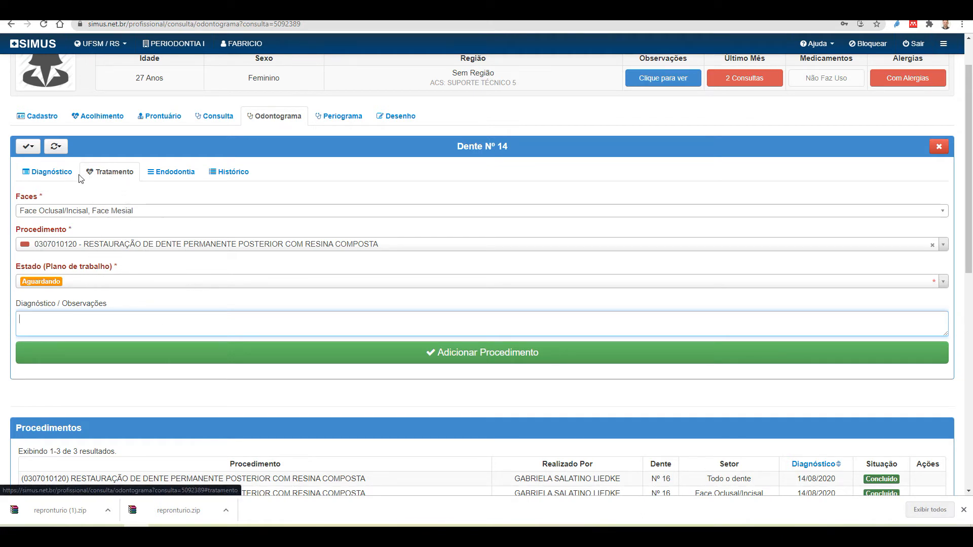
left_click(120, 319)
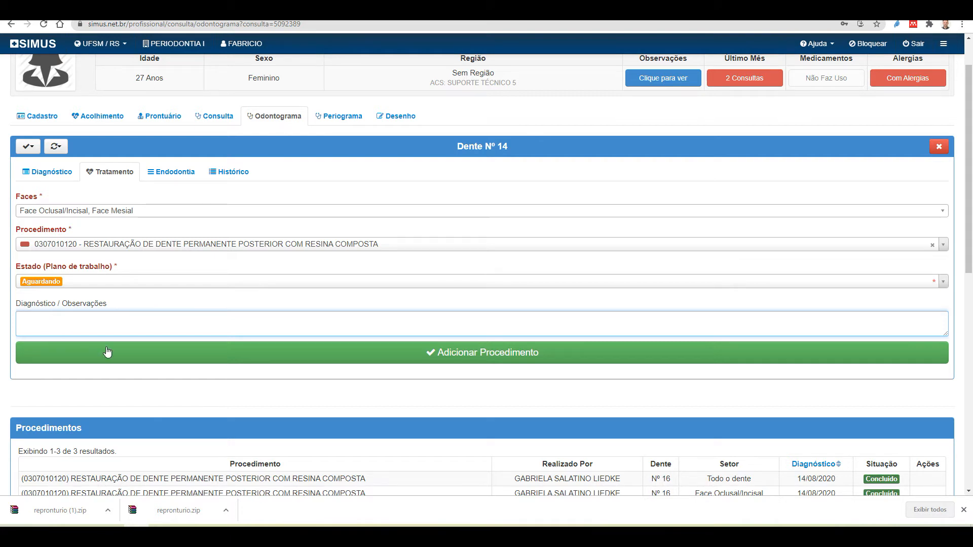
Add the tooth 14 resin restoration and review its two Aguardando entries in Procedimentos
left_click(434, 356)
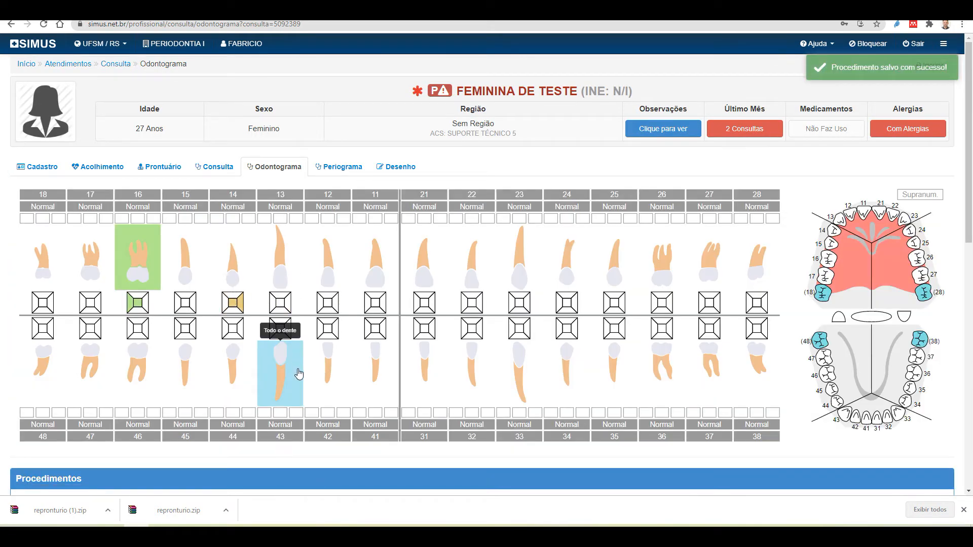
scroll(293, 370, "down", 4)
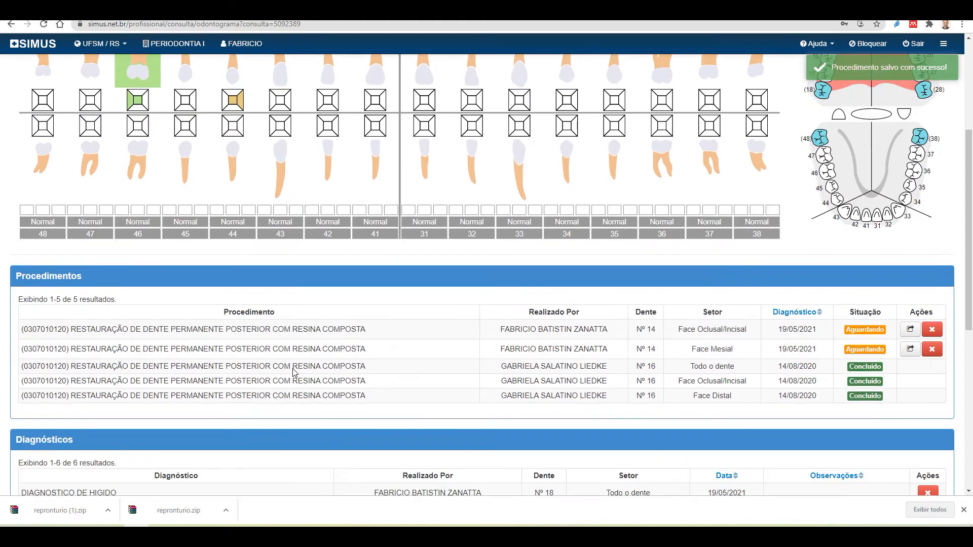
scroll(294, 372, "down", 1)
left_click_drag(25, 226, 108, 232)
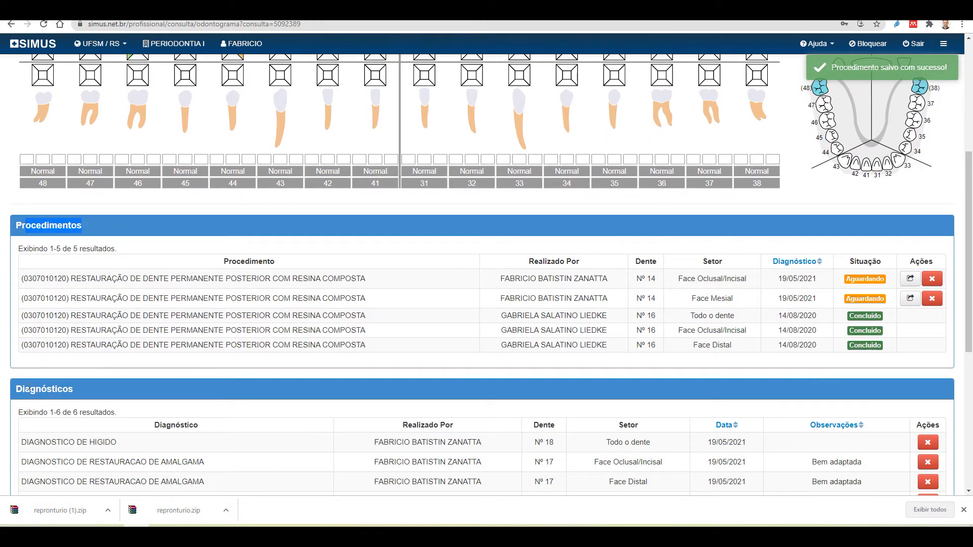
scroll(29, 389, "down", 1)
left_click(73, 179)
left_click_drag(41, 175, 104, 177)
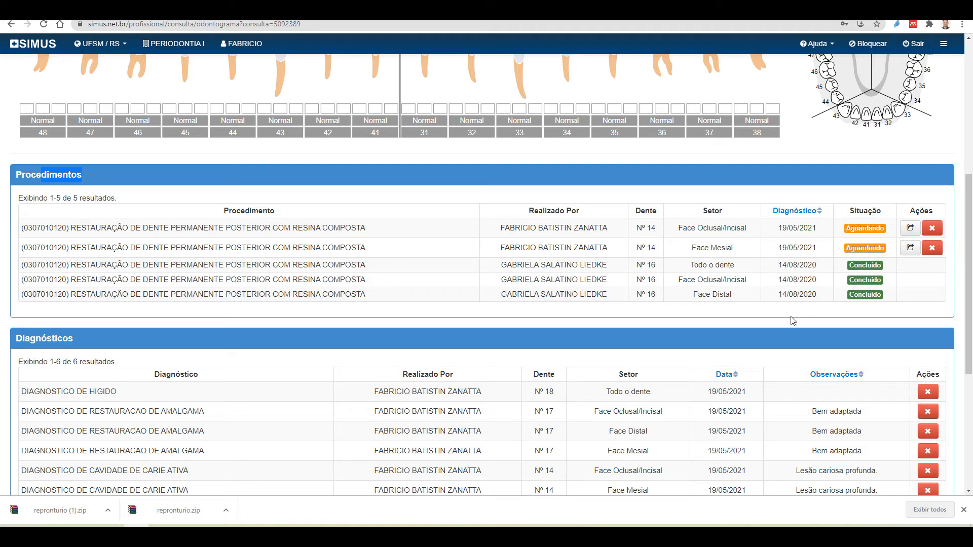
scroll(524, 350, "up", 5)
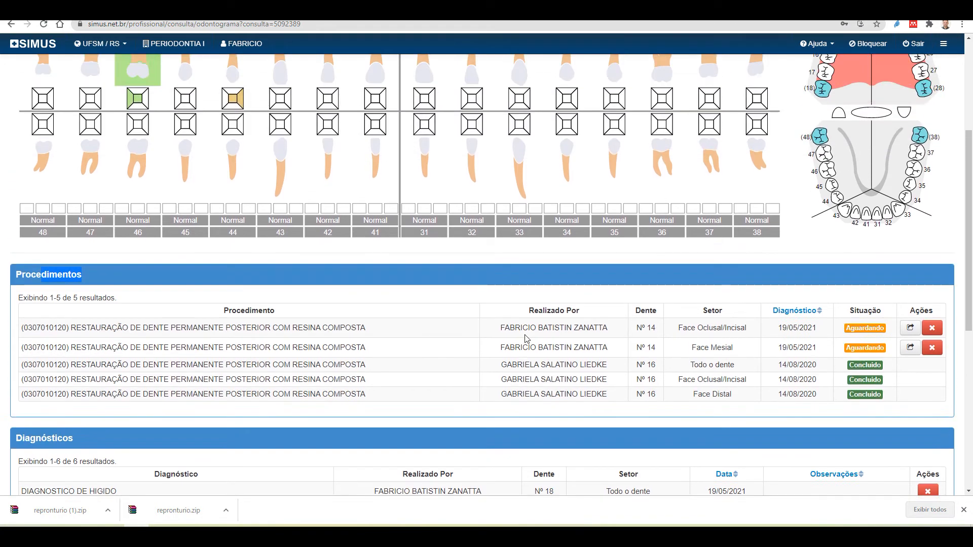
scroll(526, 385, "down", 5)
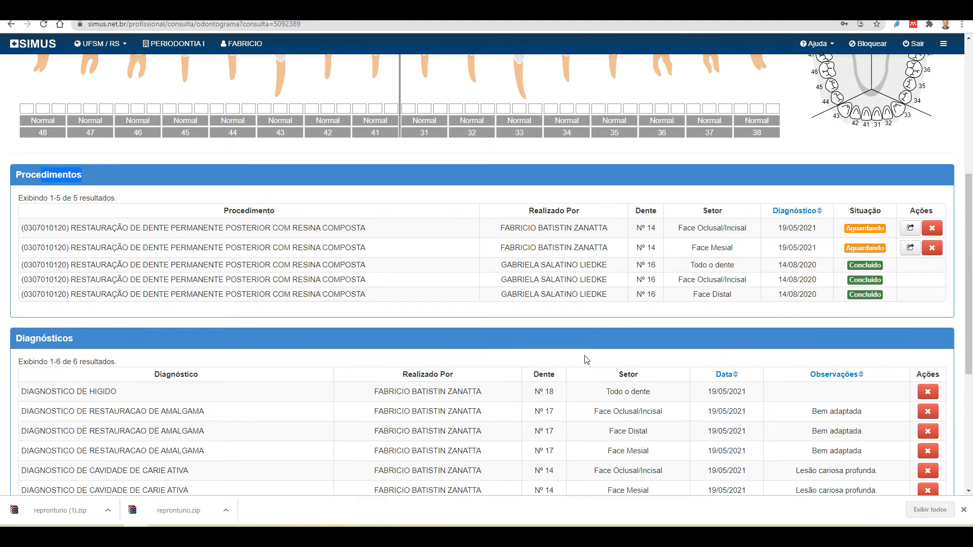
scroll(459, 226, "up", 4)
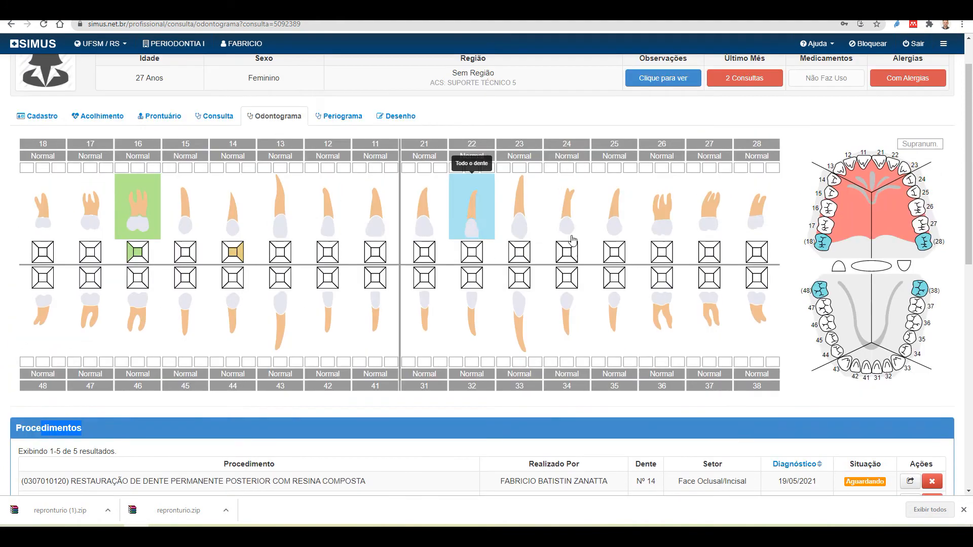
scroll(576, 245, "down", 1)
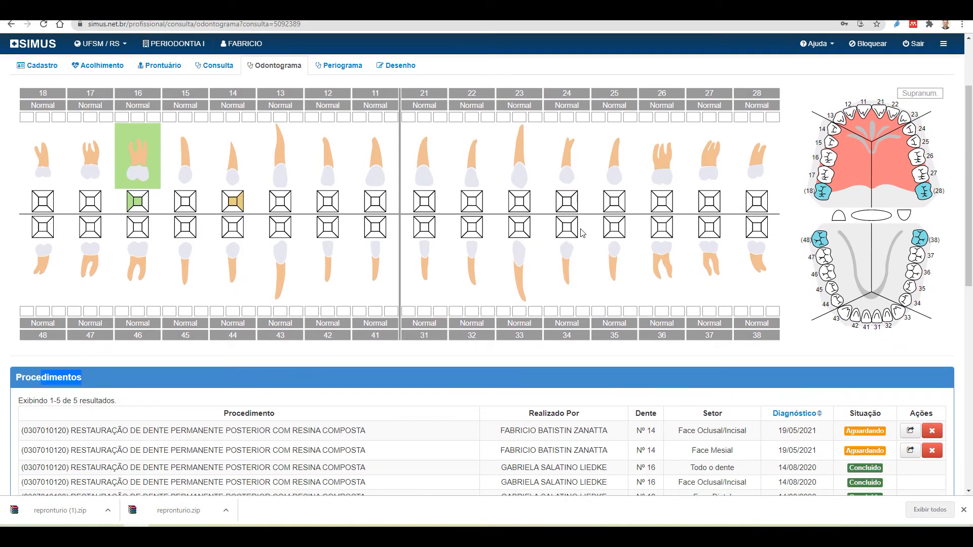
scroll(223, 360, "down", 3)
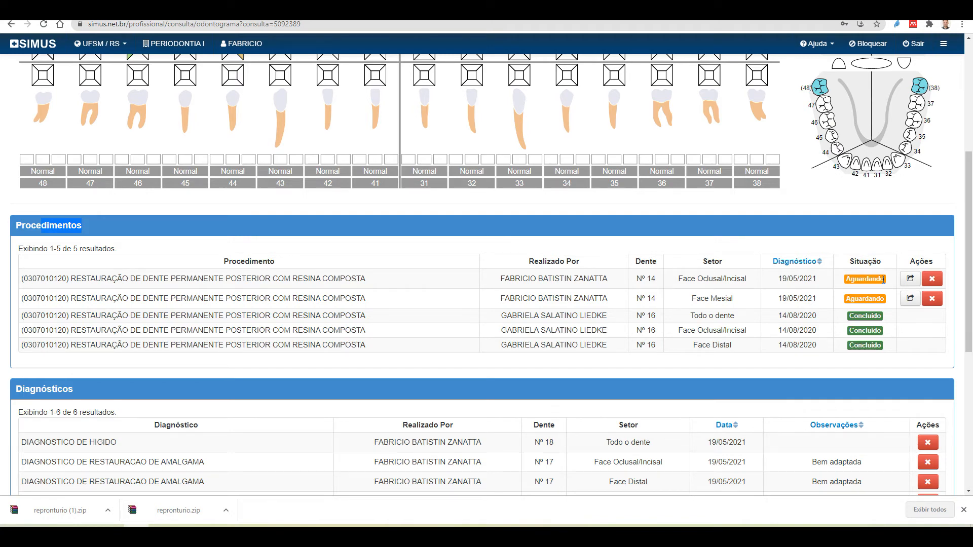
scroll(798, 320, "up", 3)
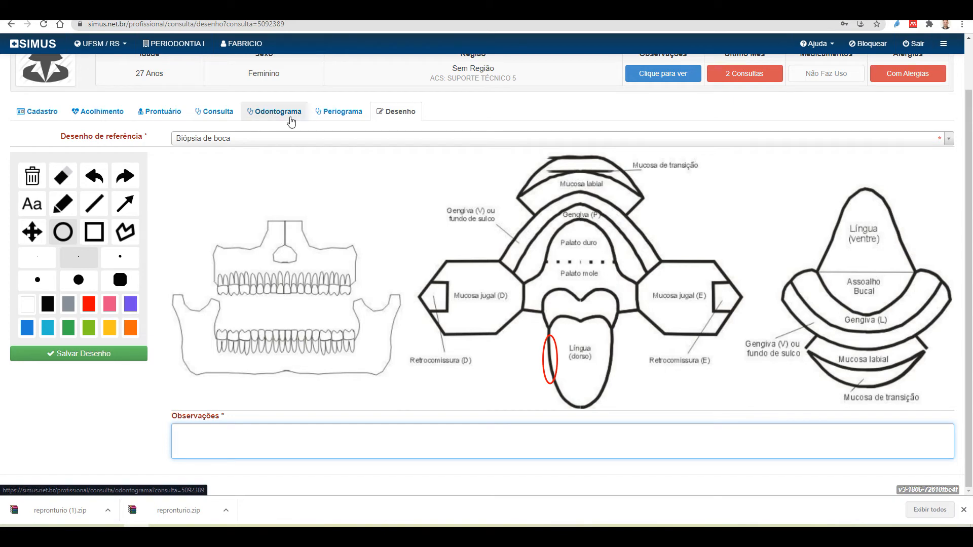
Leave the Desenho page and return to the Odontograma tab's full tooth chart
left_click(274, 116)
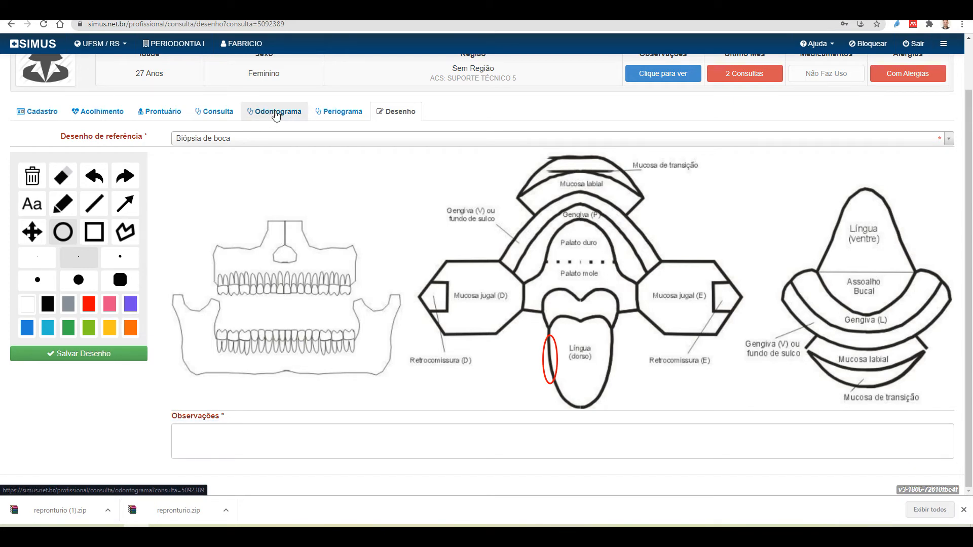
left_click(276, 116)
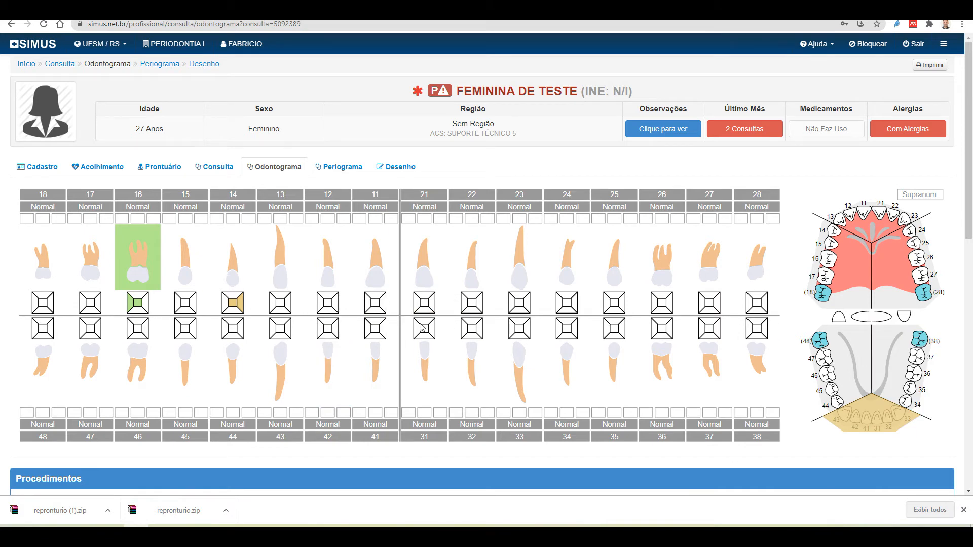
left_click(375, 282)
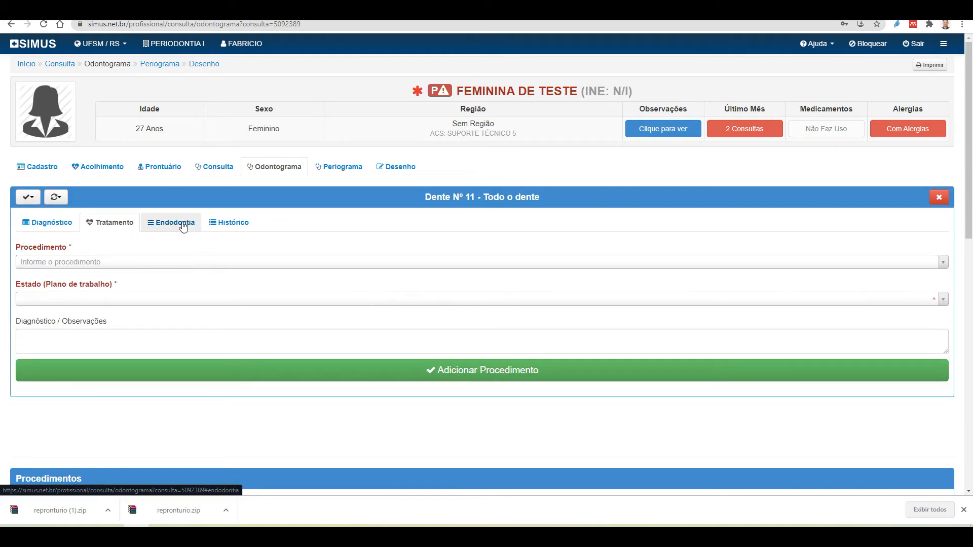
left_click(187, 230)
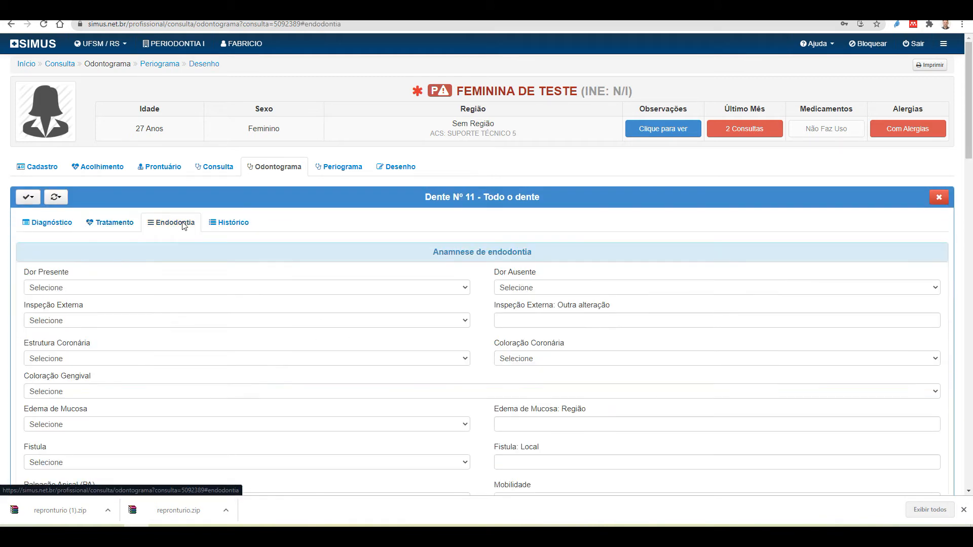
left_click(113, 226)
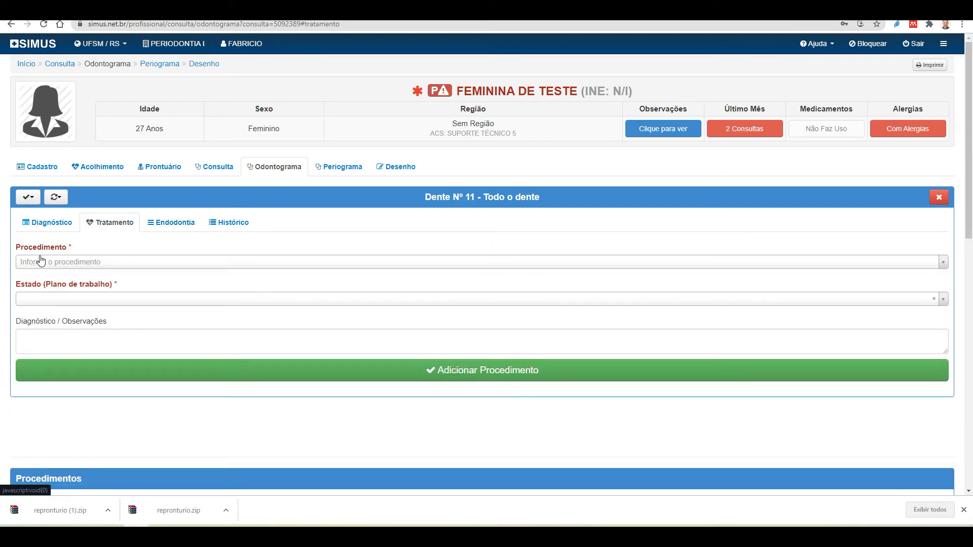
left_click(86, 262)
type("endo")
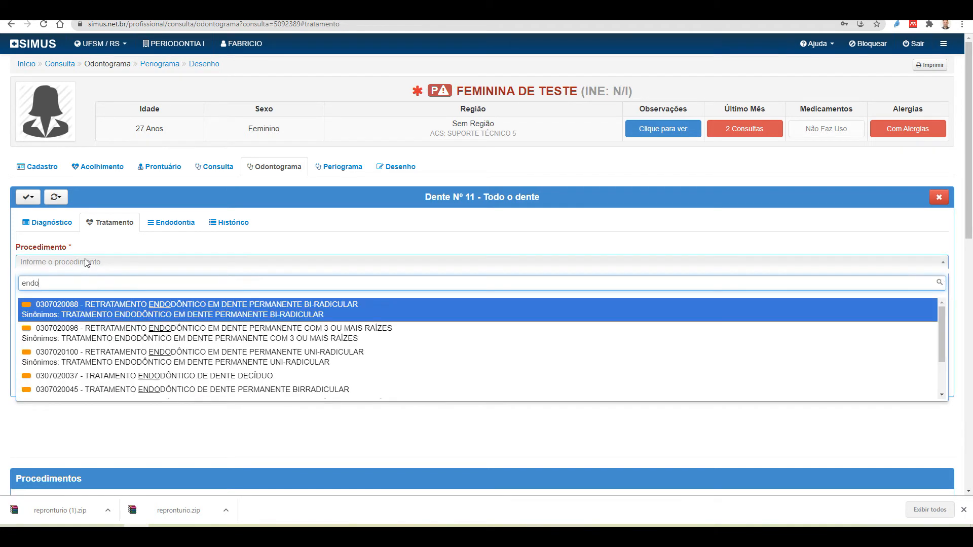
scroll(141, 334, "down", 2)
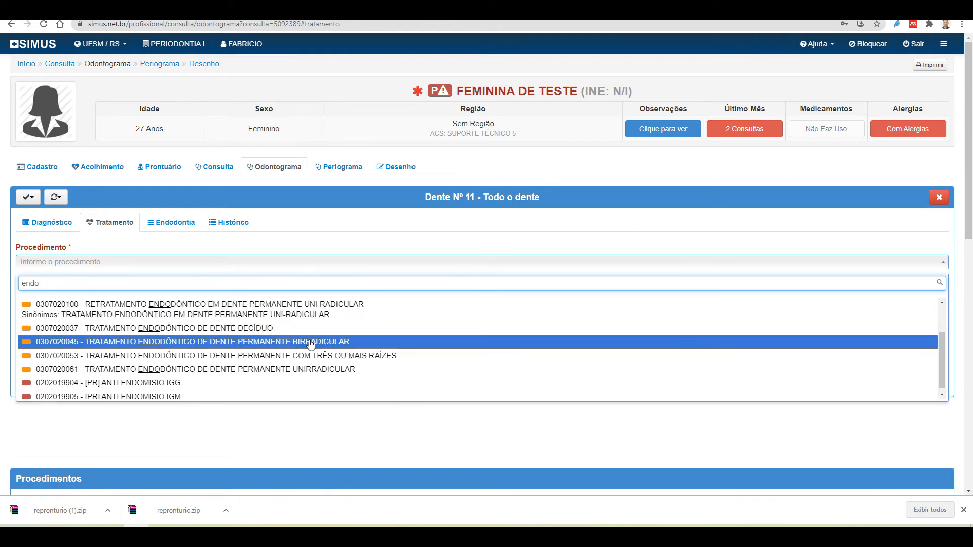
left_click(333, 377)
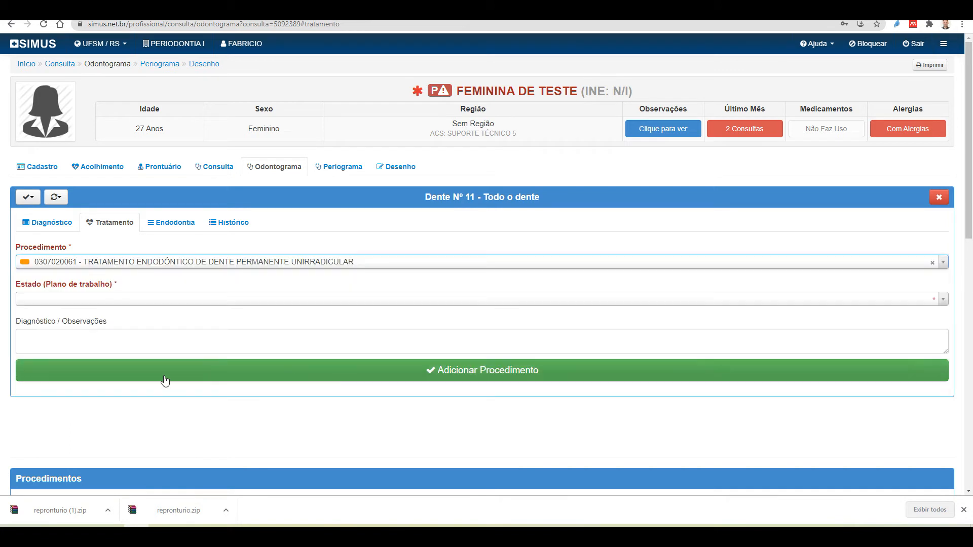
Set the procedure status to Aguardando and add it to tooth 11
left_click(135, 296)
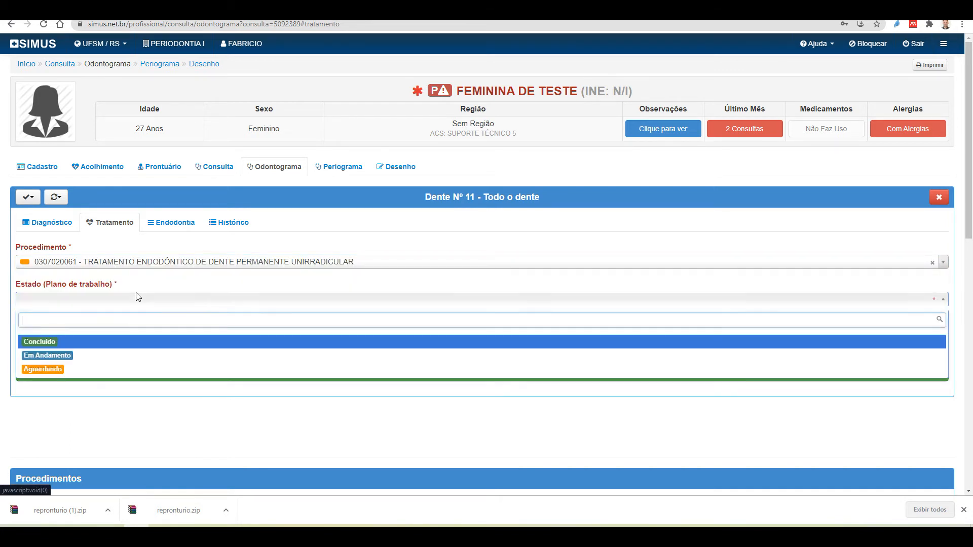
left_click(52, 376)
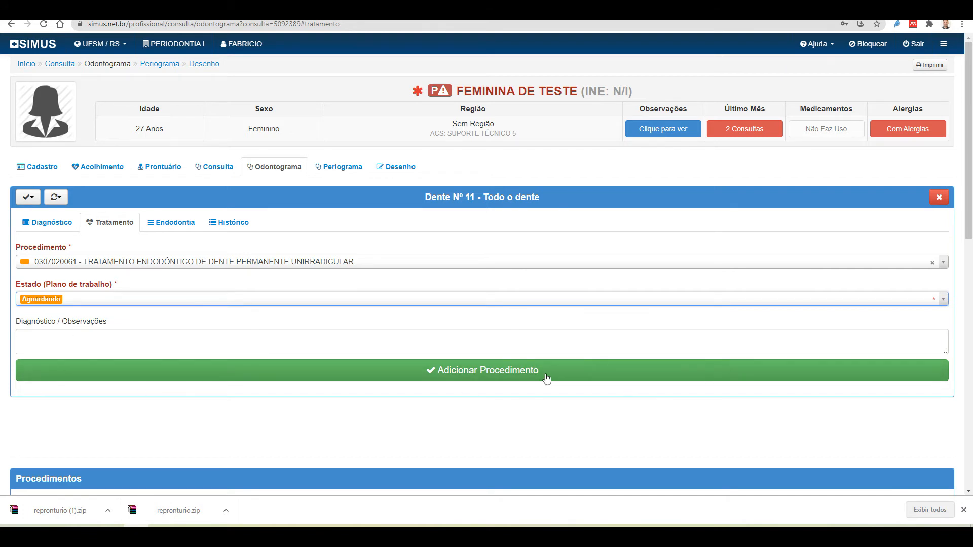
left_click(106, 335)
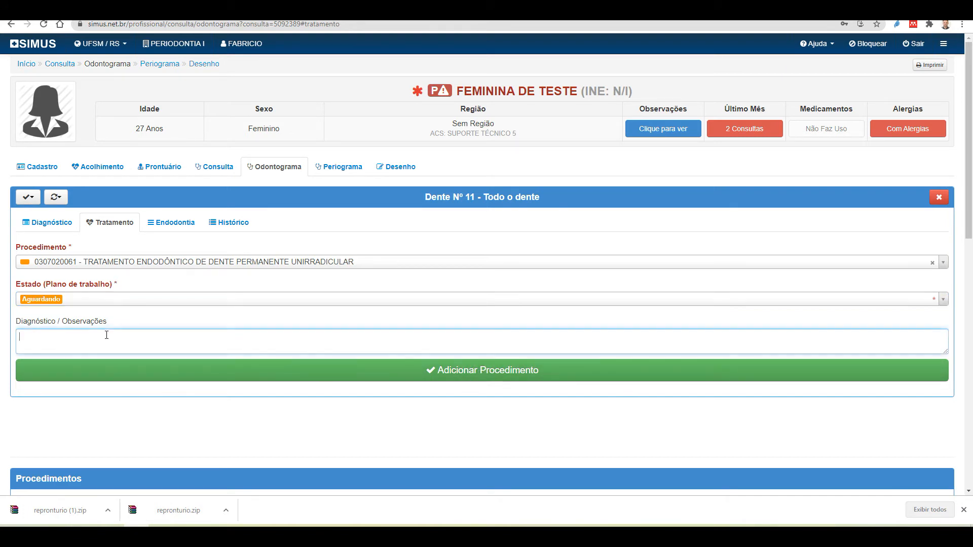
left_click(475, 379)
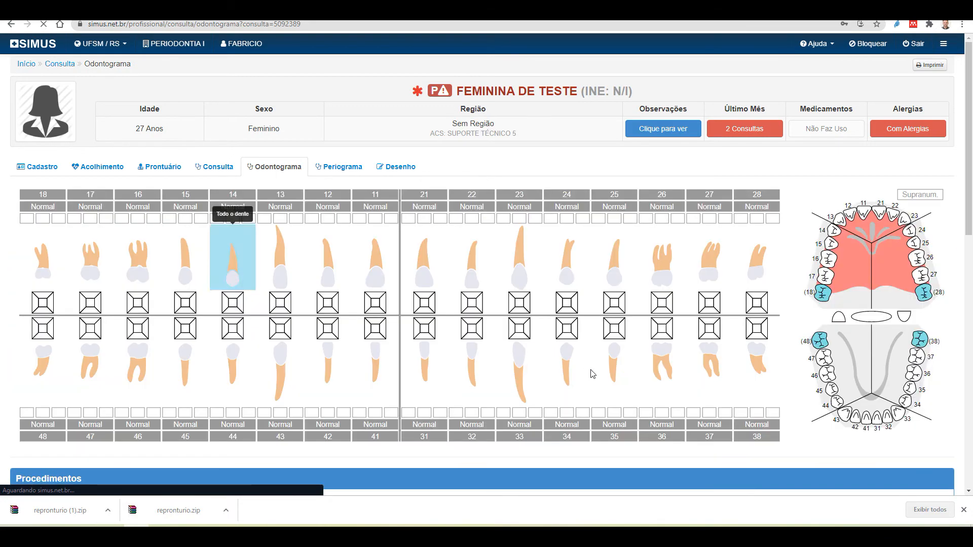
Reopen tooth 11's record and browse its blank endodontic anamnesis form back to the top
scroll(563, 395, "down", 6)
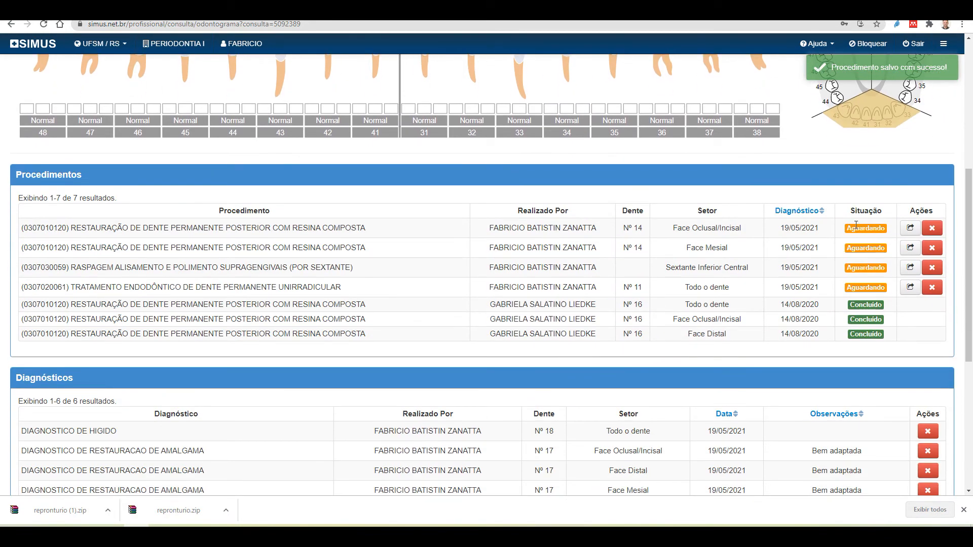
scroll(522, 252, "up", 6)
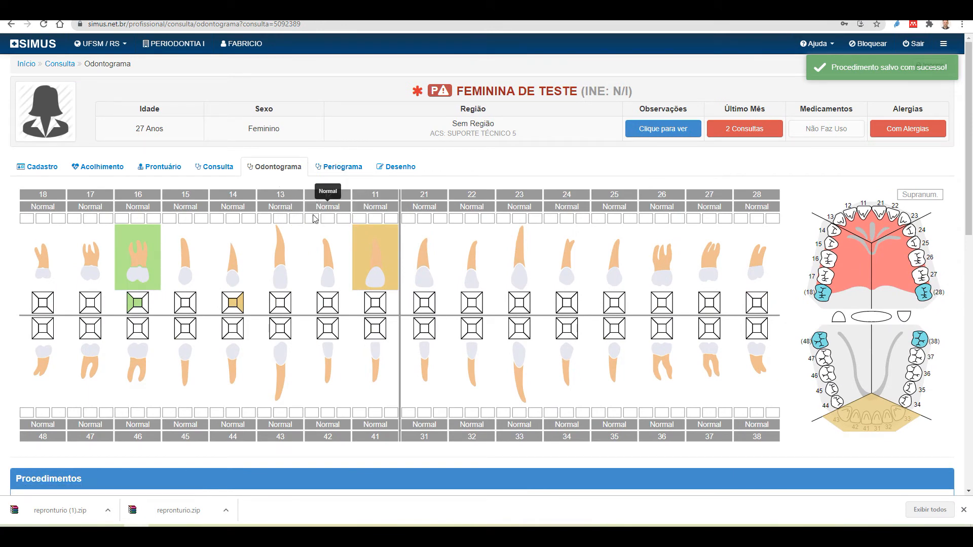
left_click(375, 282)
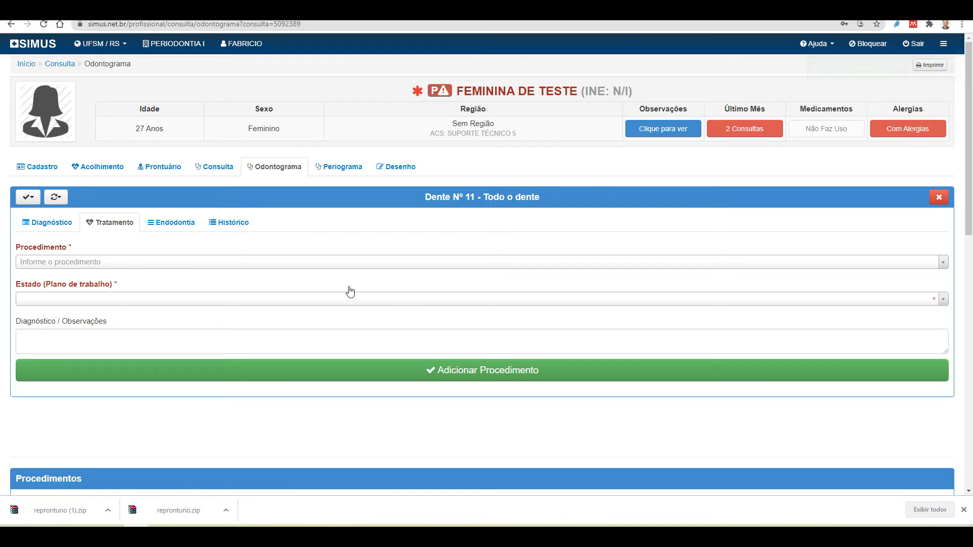
left_click(169, 234)
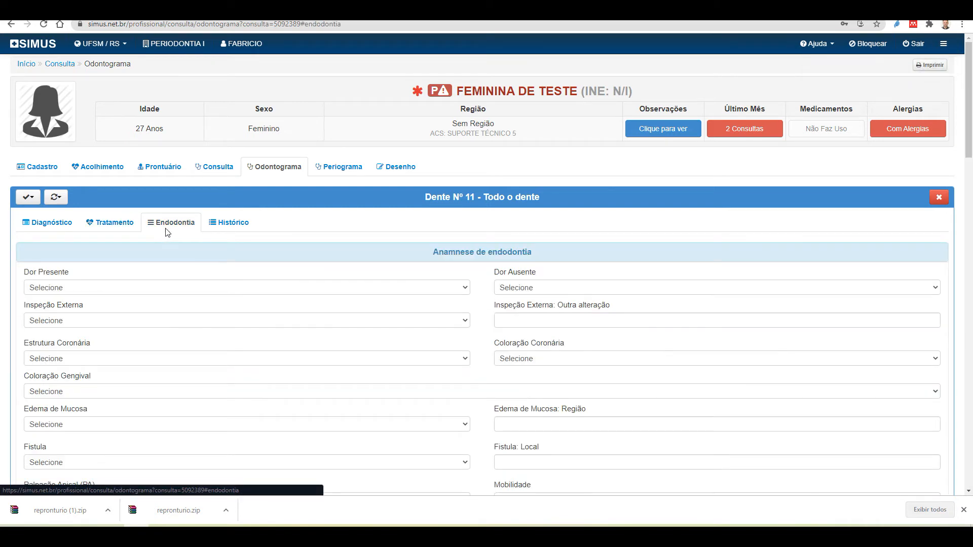
scroll(667, 375, "down", 2)
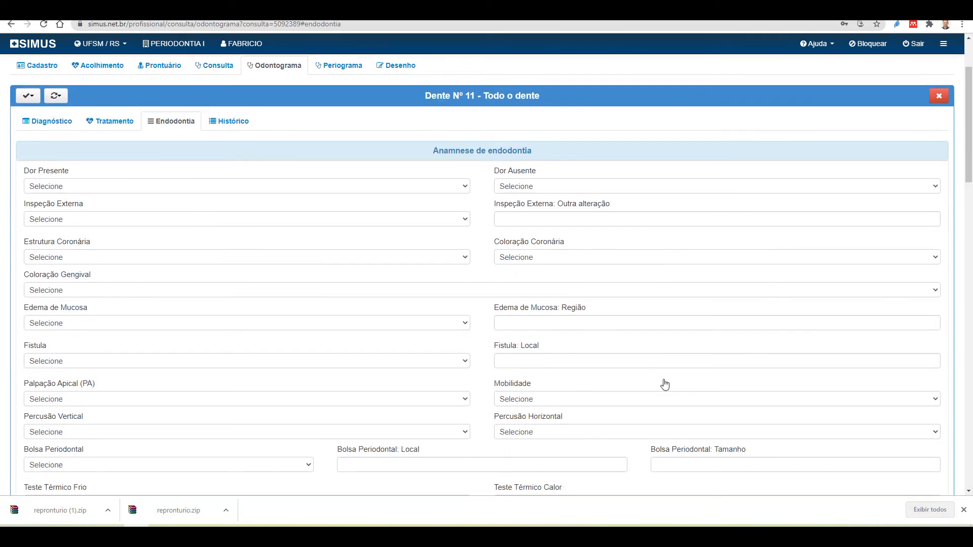
scroll(664, 384, "down", 10)
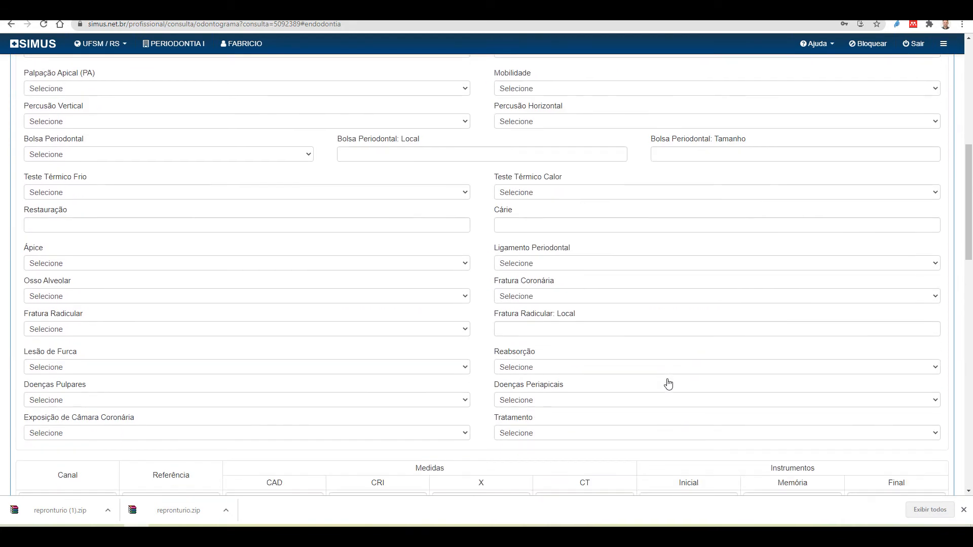
scroll(668, 384, "down", 3)
scroll(667, 384, "up", 4)
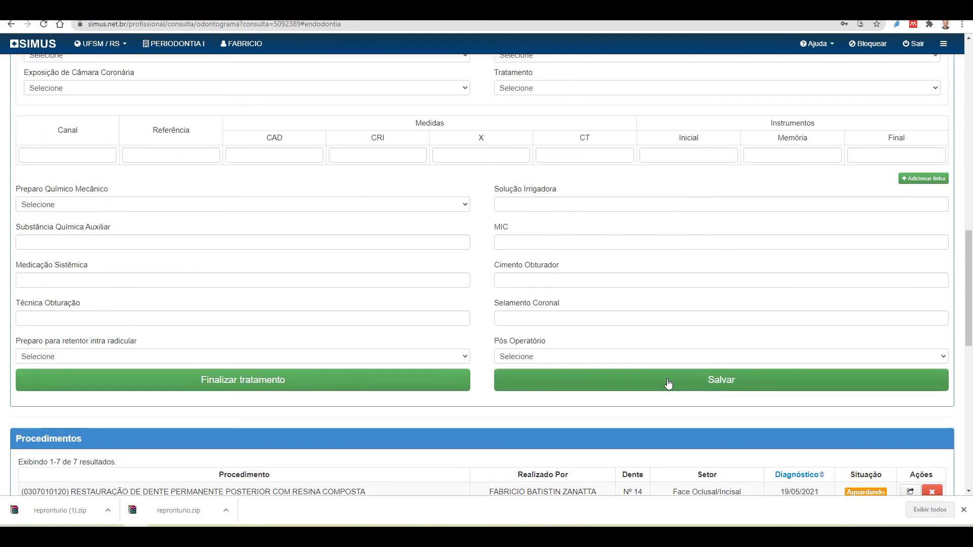
scroll(668, 384, "up", 12)
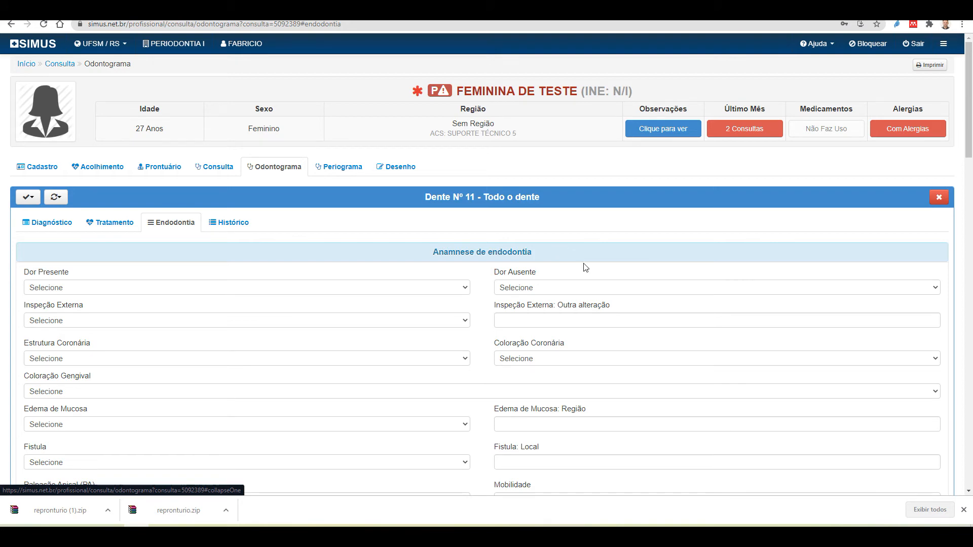
Check the present pain, absent pain, external inspection and crown colouration choices without selecting any
scroll(167, 288, "down", 1)
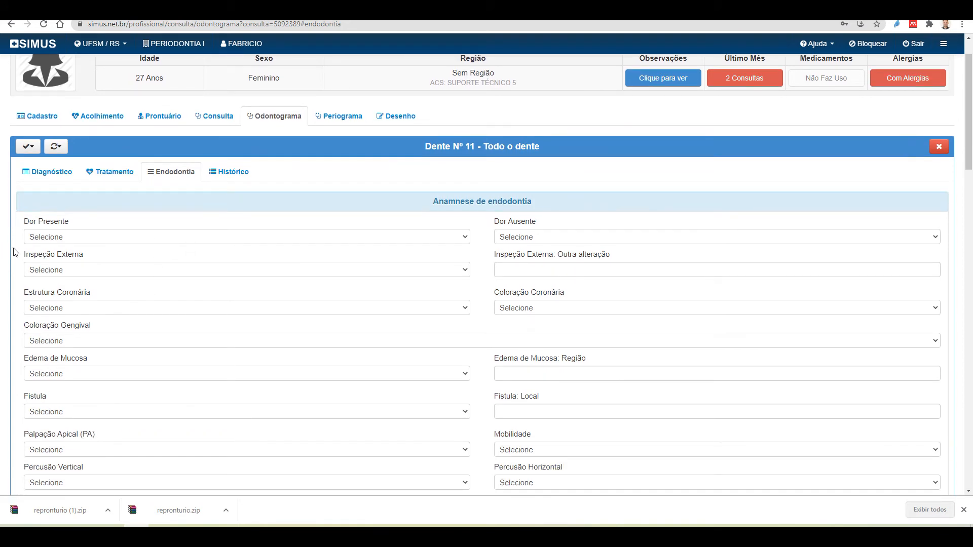
left_click(77, 239)
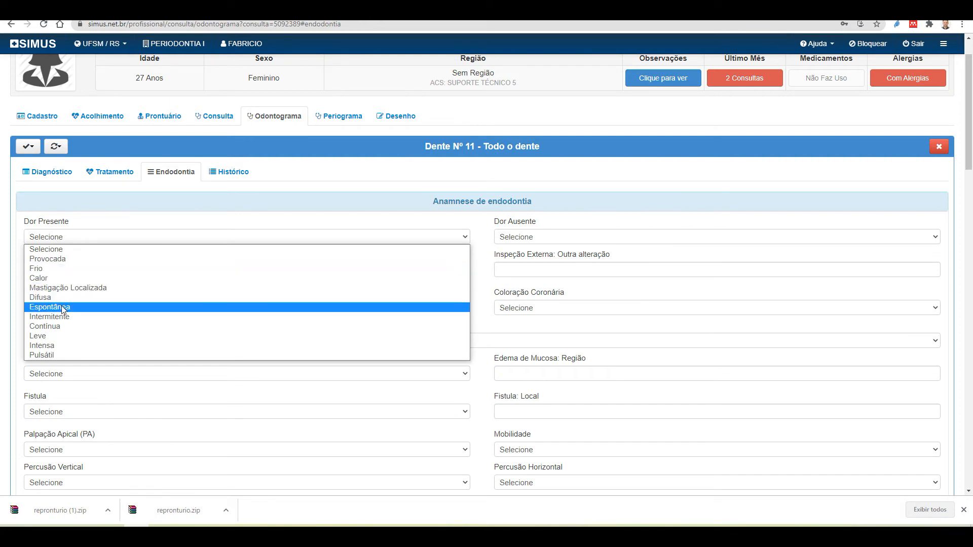
left_click(180, 221)
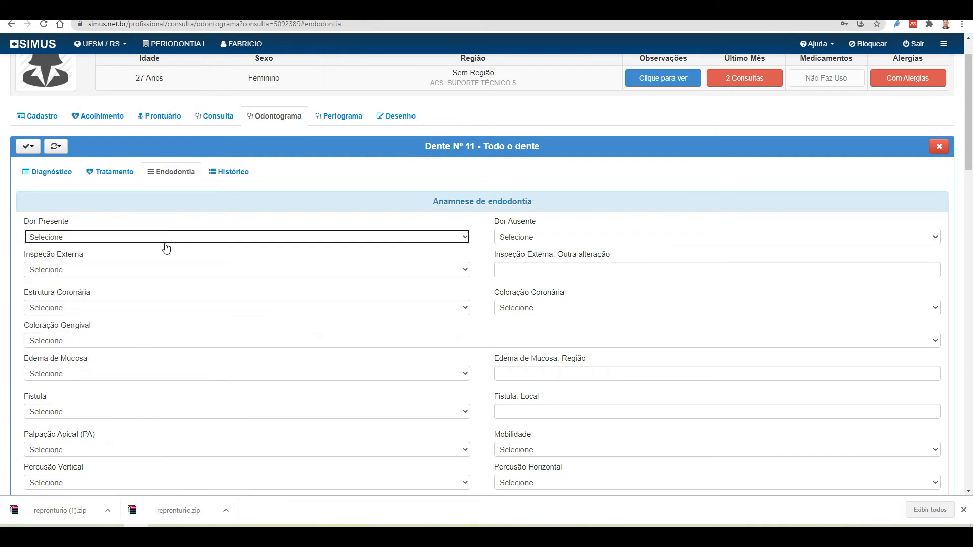
left_click(533, 239)
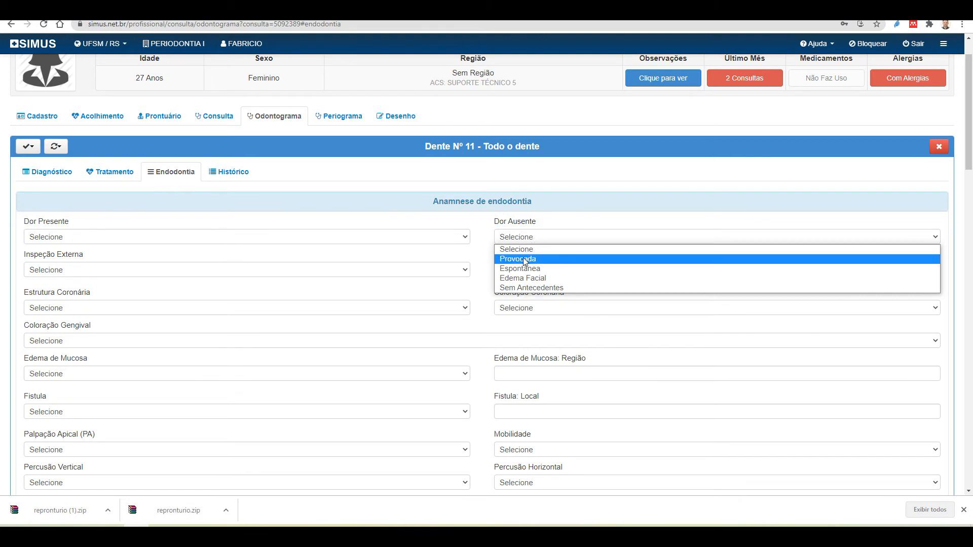
left_click(554, 219)
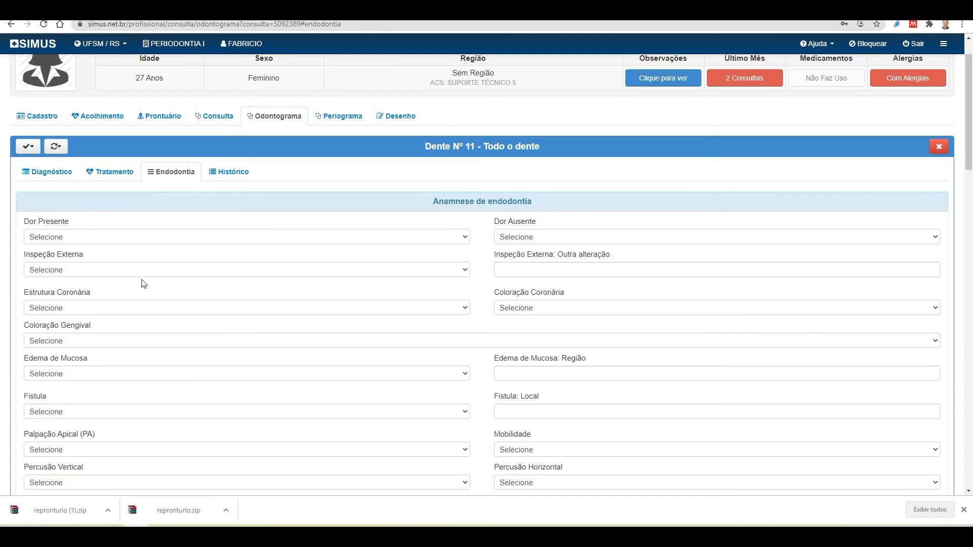
left_click(105, 271)
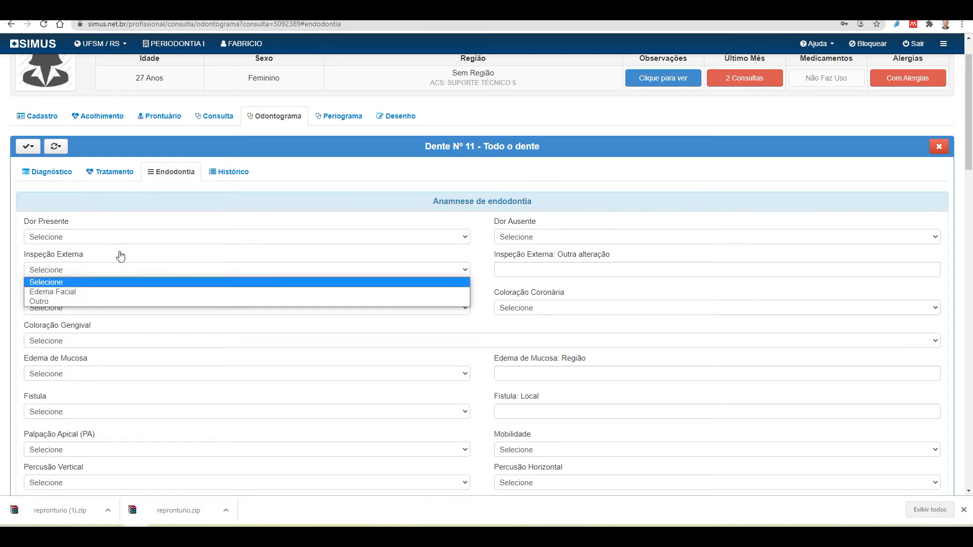
left_click(154, 256)
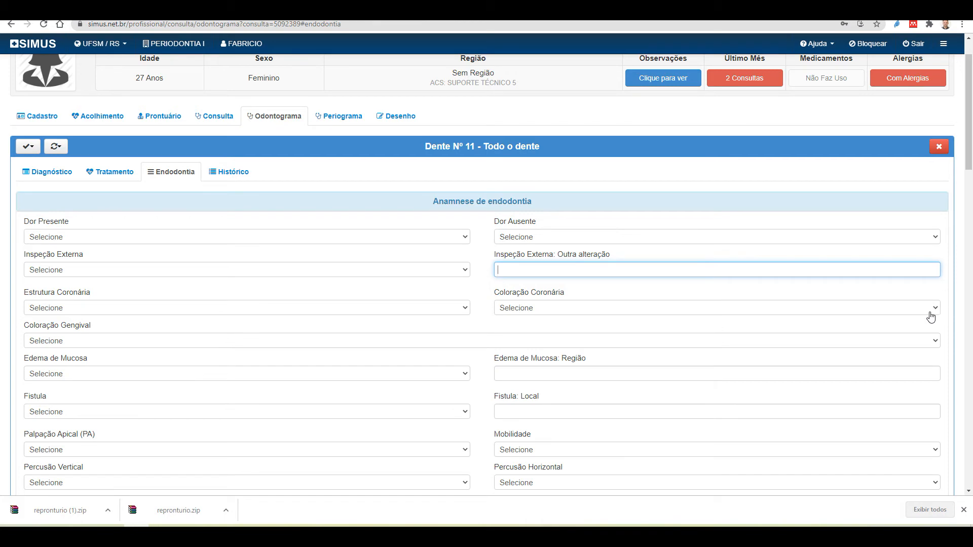
left_click(536, 308)
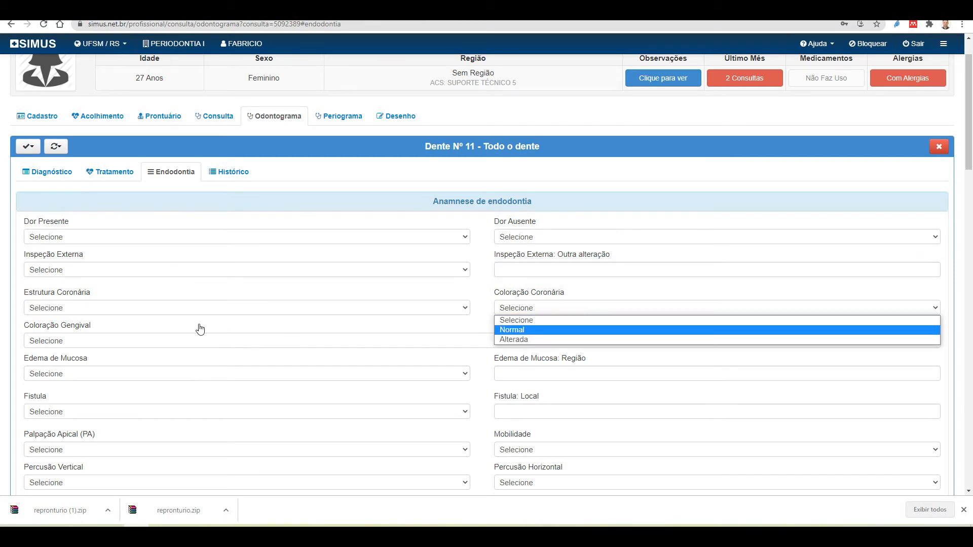
Leave preparation method and irrigating solution blank and finish tooth 11's endodontic treatment
scroll(363, 310, "down", 2)
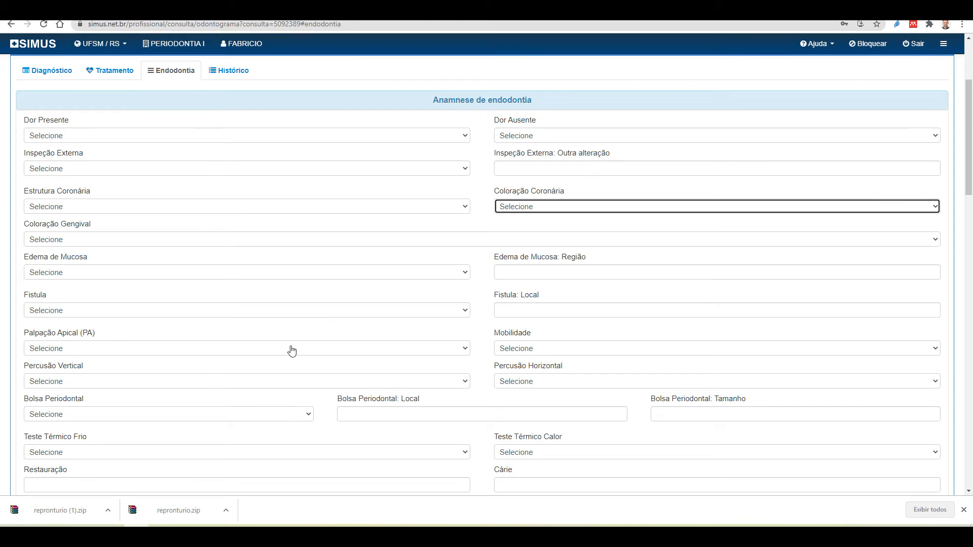
scroll(283, 366, "down", 1)
scroll(283, 365, "down", 4)
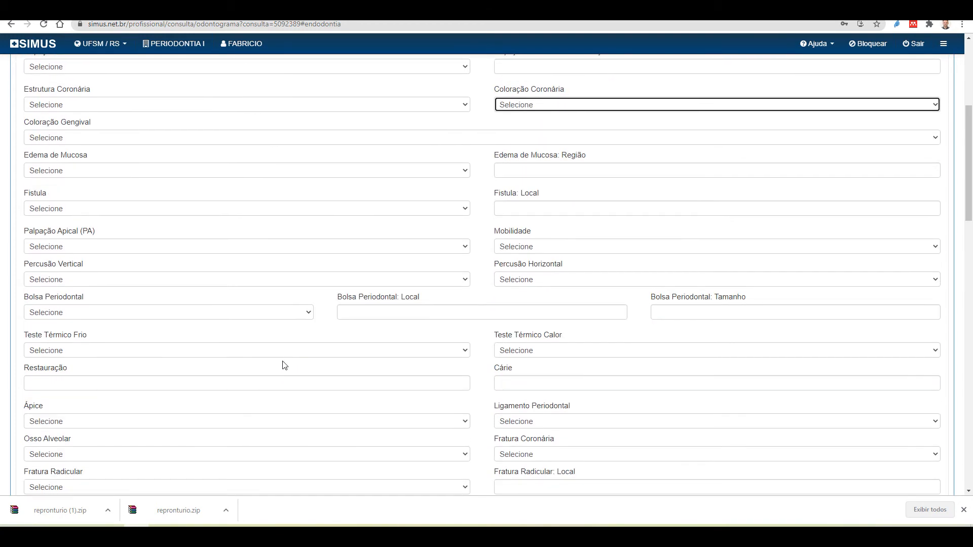
scroll(284, 366, "down", 1)
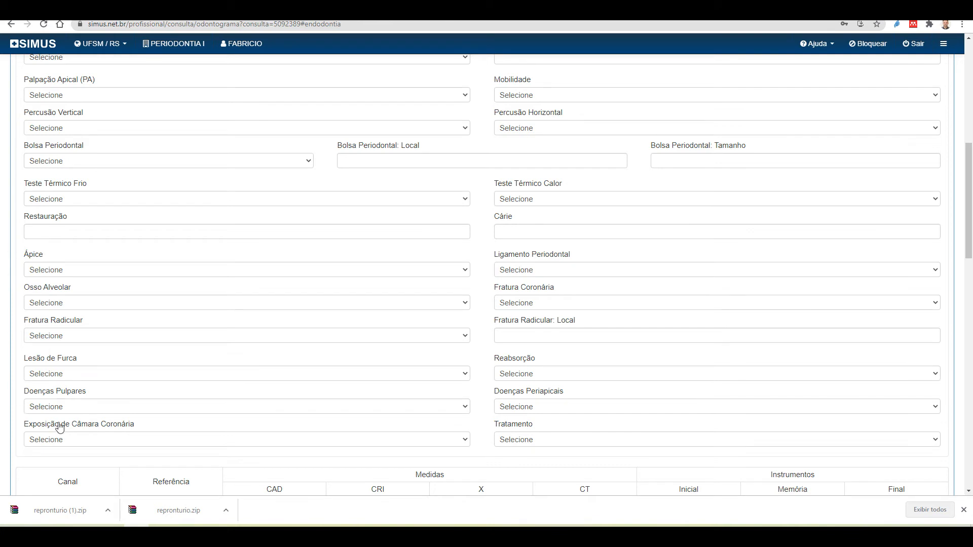
scroll(283, 346, "down", 1)
scroll(283, 346, "down", 3)
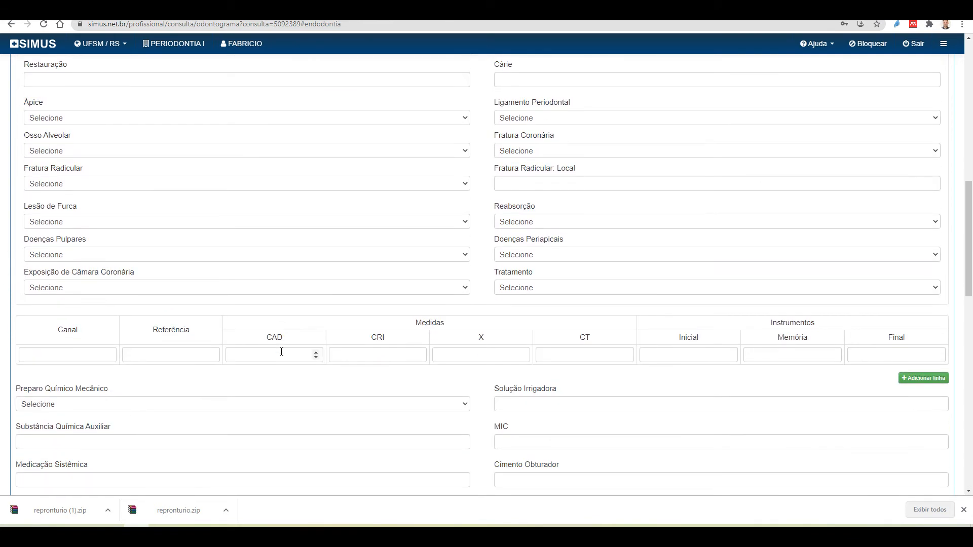
scroll(367, 369, "down", 1)
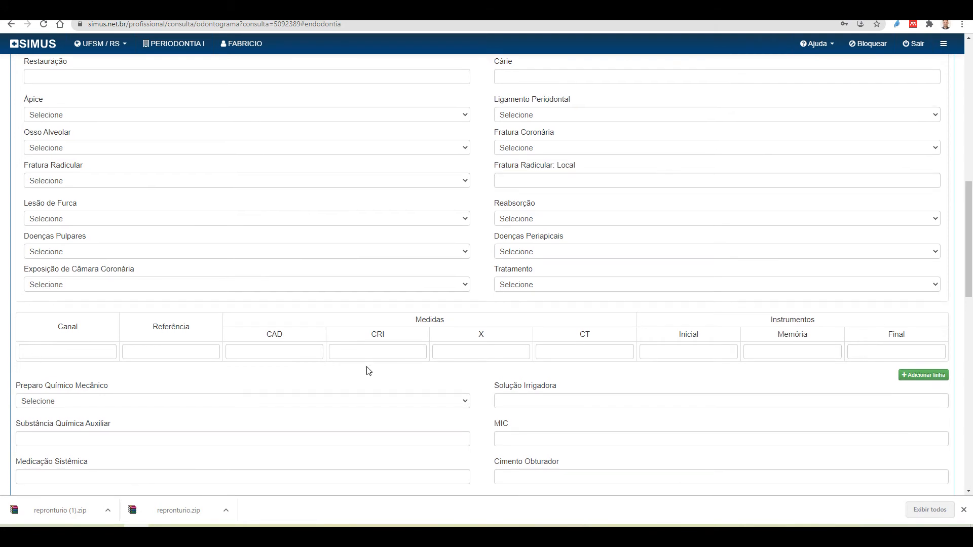
scroll(369, 370, "down", 1)
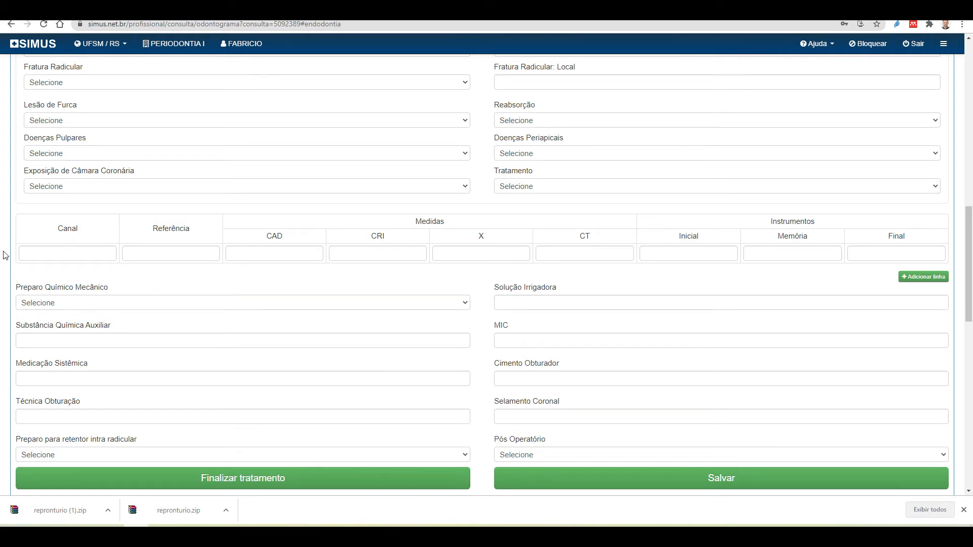
left_click(85, 304)
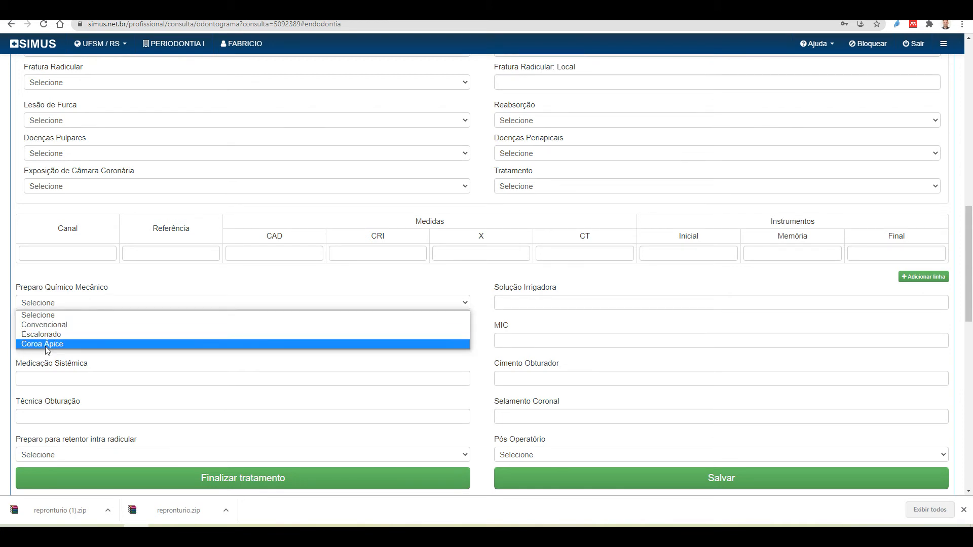
left_click(145, 292)
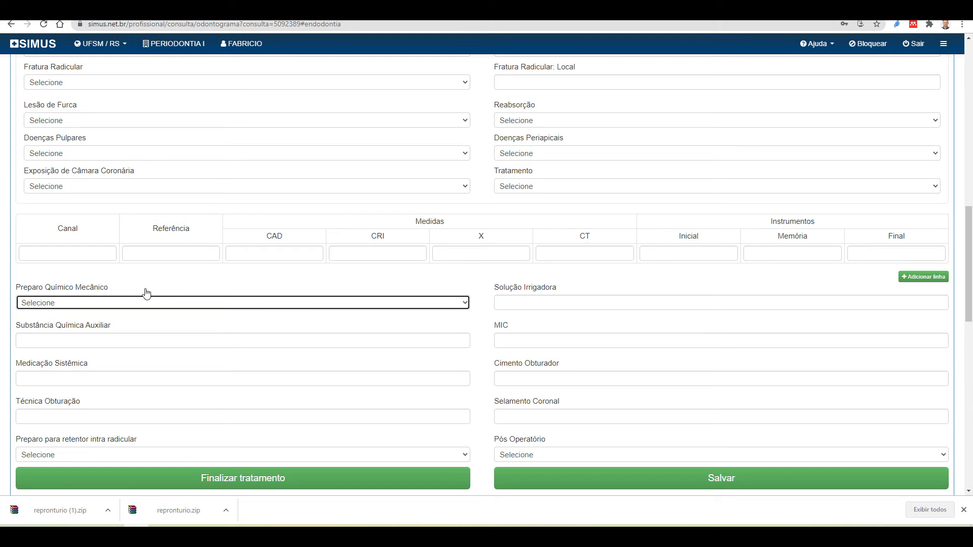
left_click(611, 300)
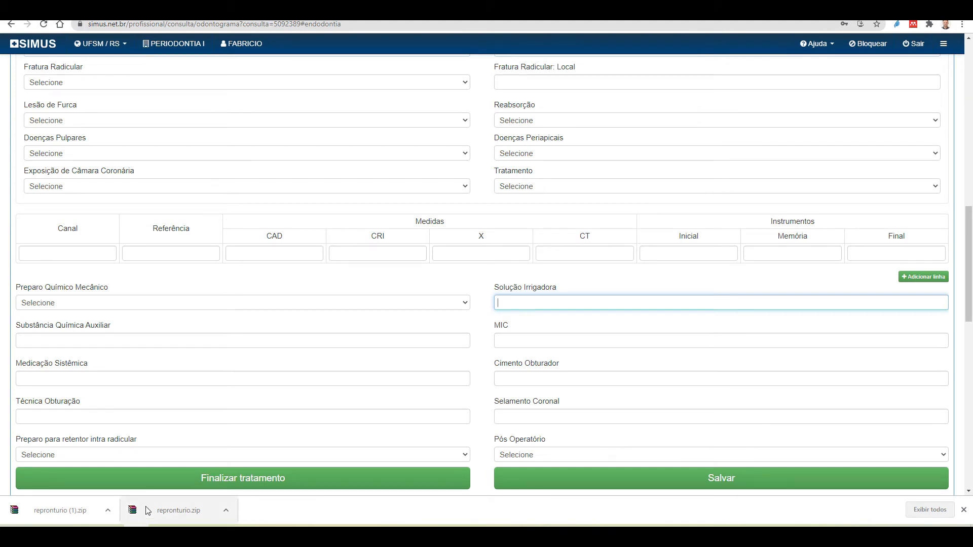
left_click(247, 484)
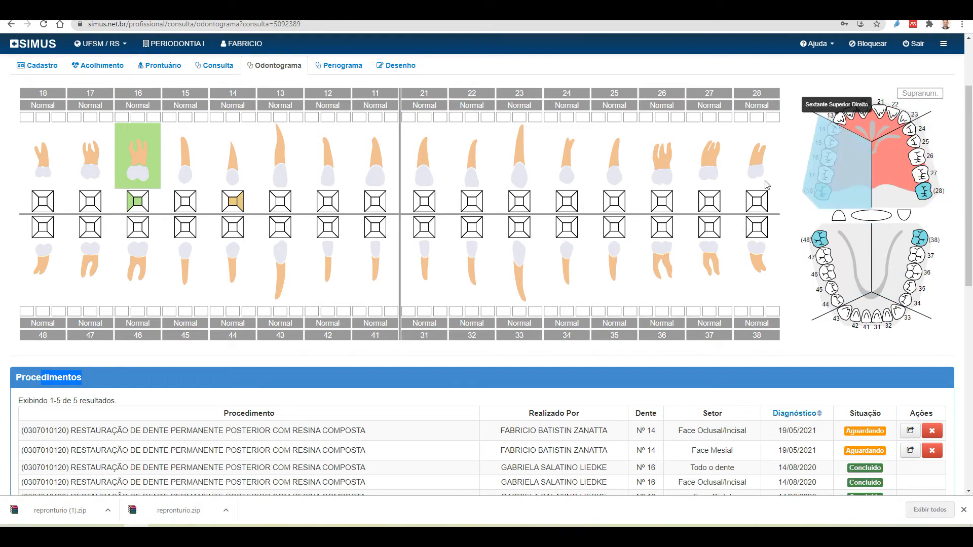
left_click(879, 320)
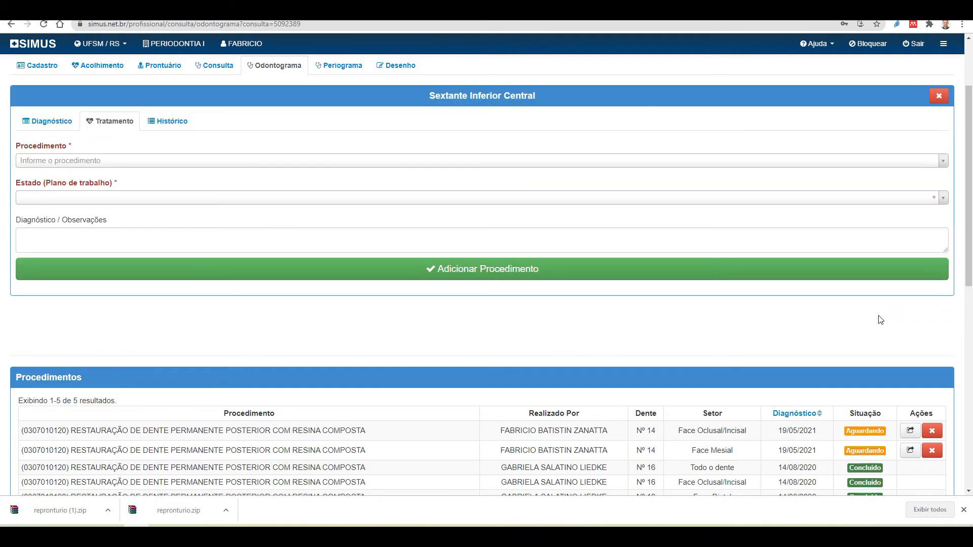
left_click(134, 161)
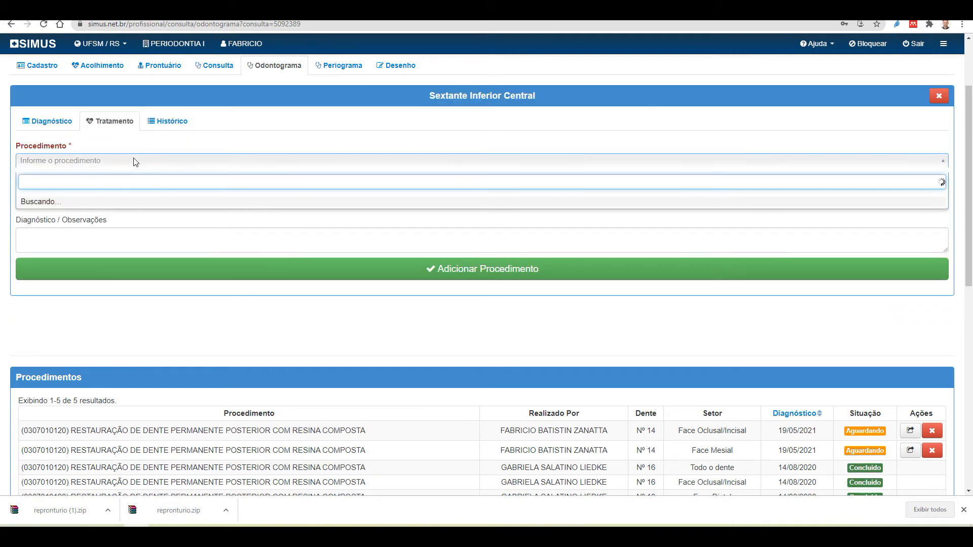
type("Ras")
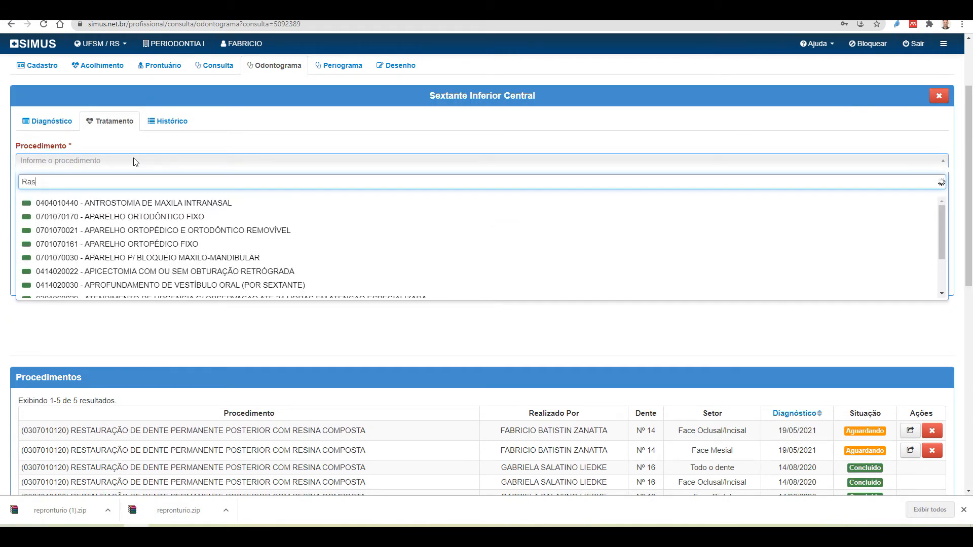
type("pa")
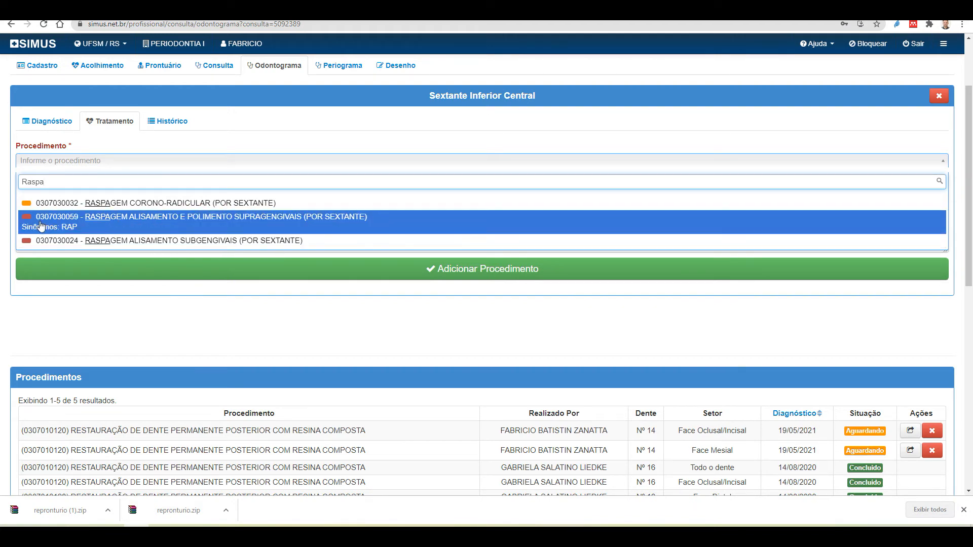
left_click(106, 223)
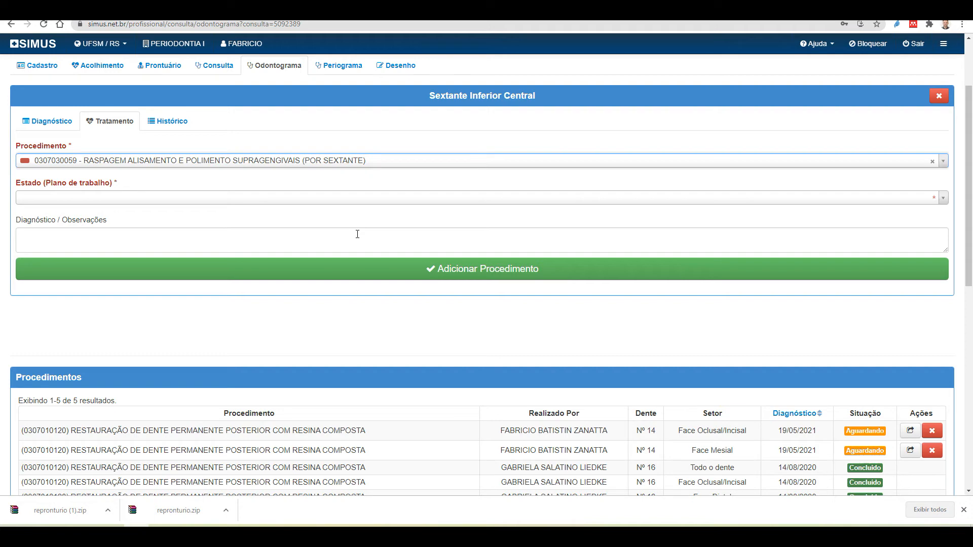
left_click(83, 197)
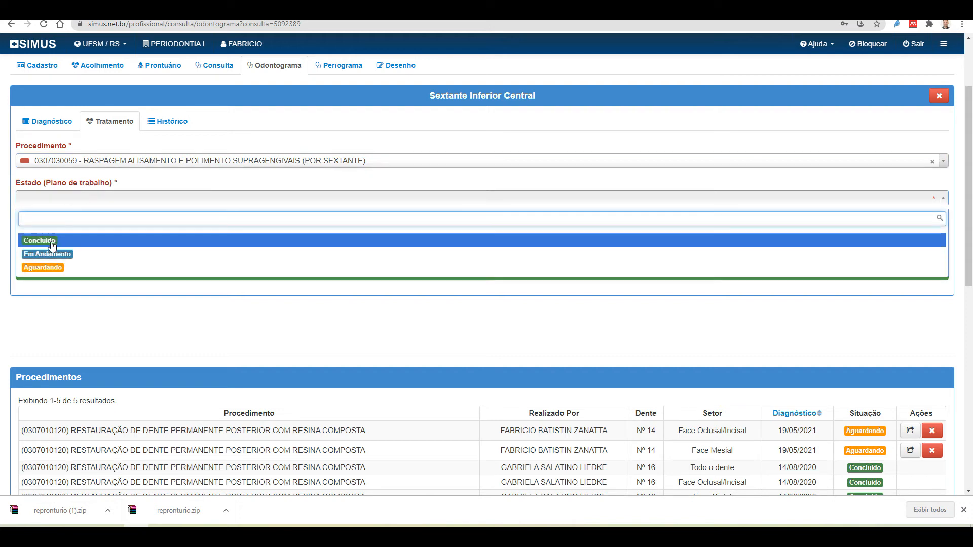
left_click(53, 273)
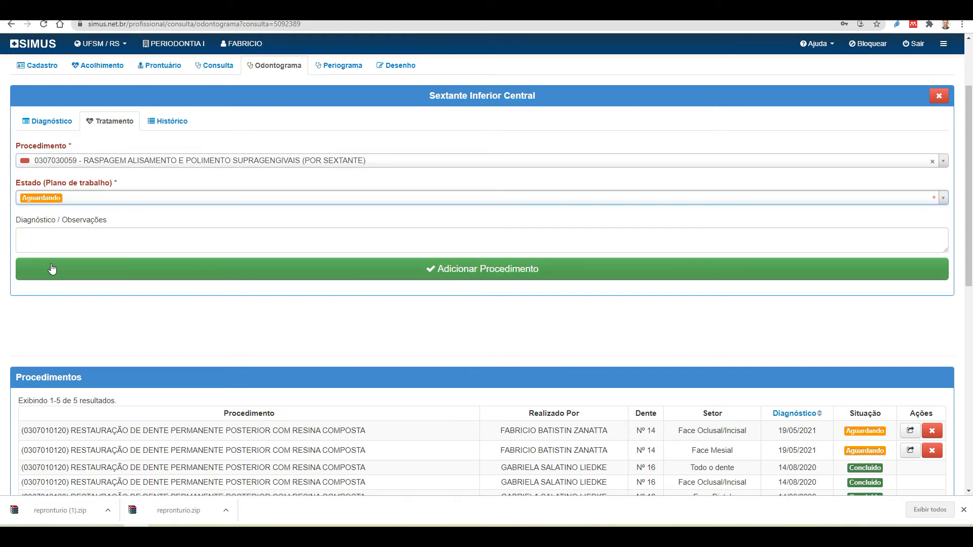
left_click(430, 273)
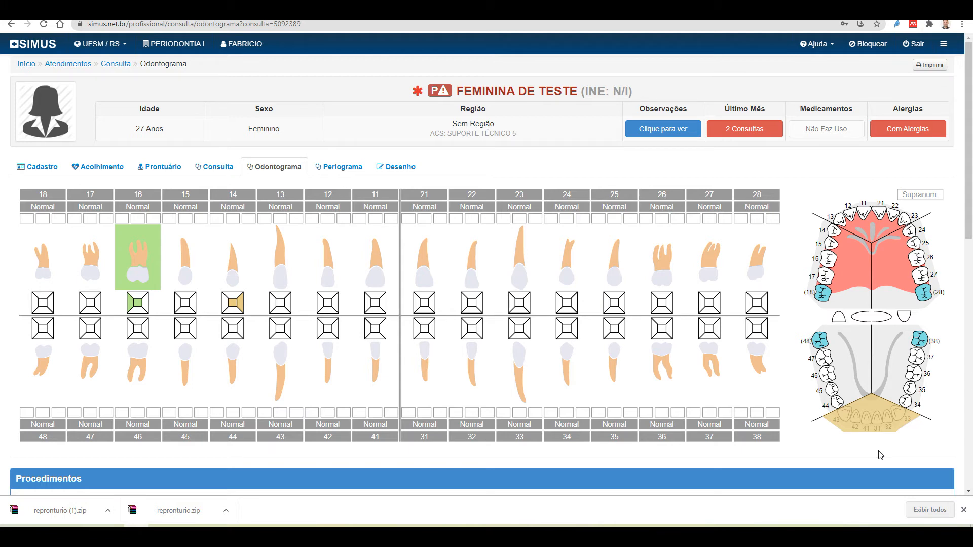
Open the periogram and toggle tooth 18 absent, then back to present
left_click(339, 172)
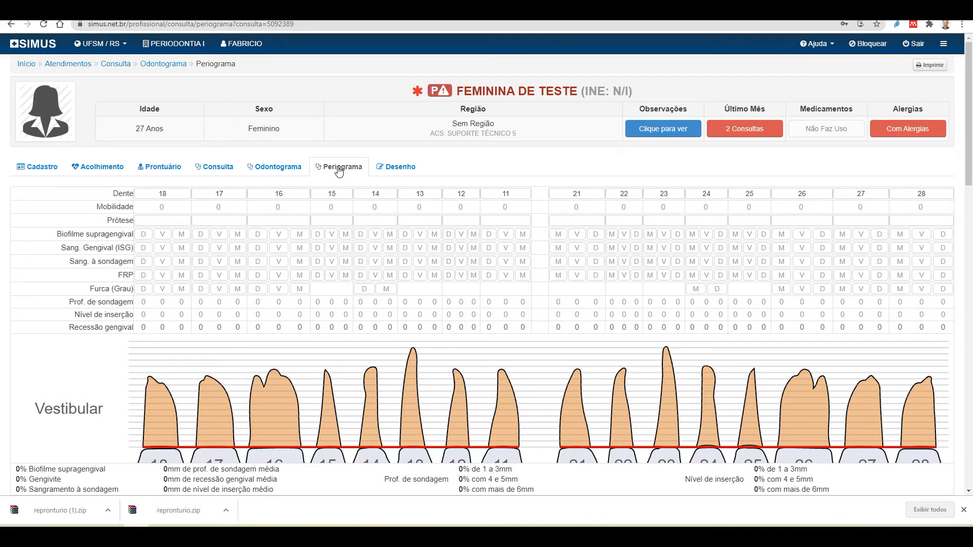
left_click(167, 193)
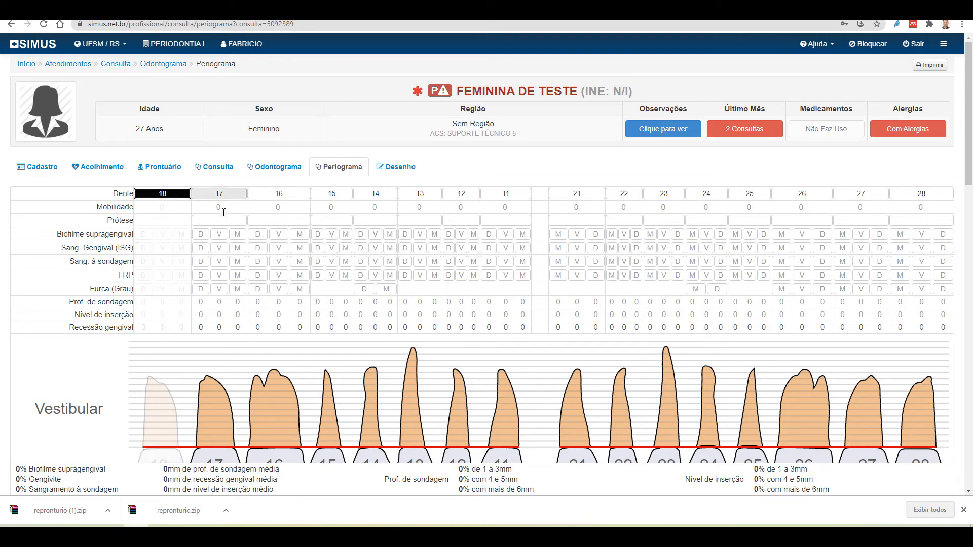
scroll(224, 211, "down", 2)
scroll(225, 212, "down", 1)
scroll(239, 216, "up", 3)
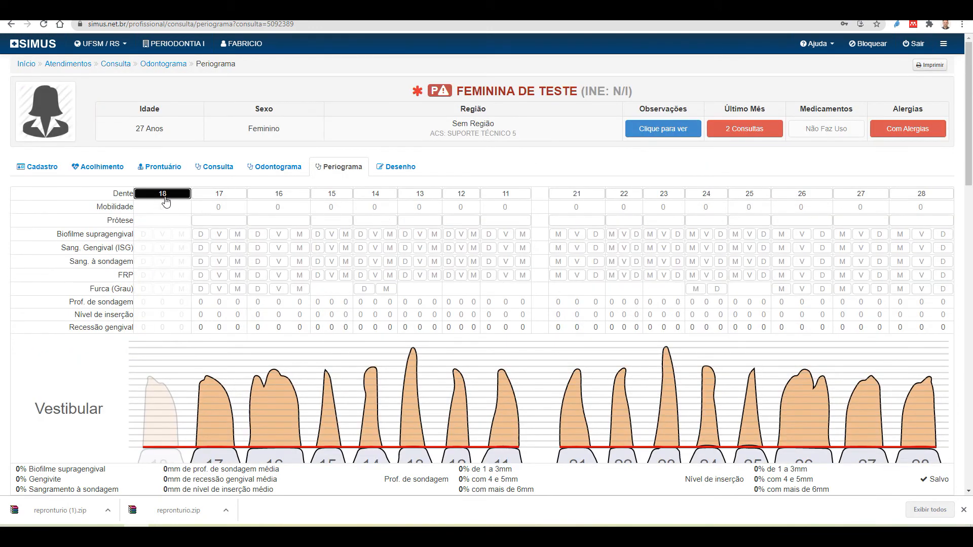
left_click(166, 195)
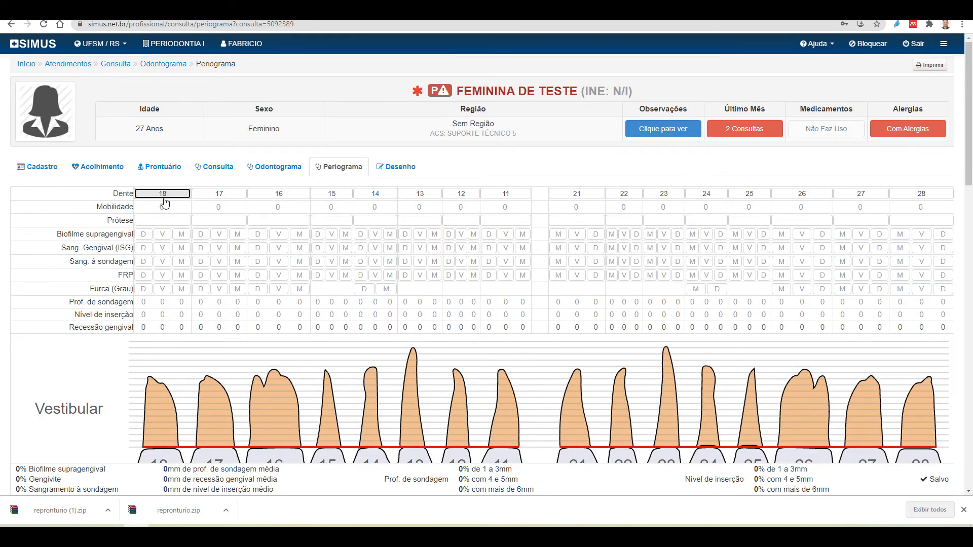
Mark tooth 28 absent, then restore it as present
scroll(917, 262, "down", 2)
scroll(917, 261, "up", 2)
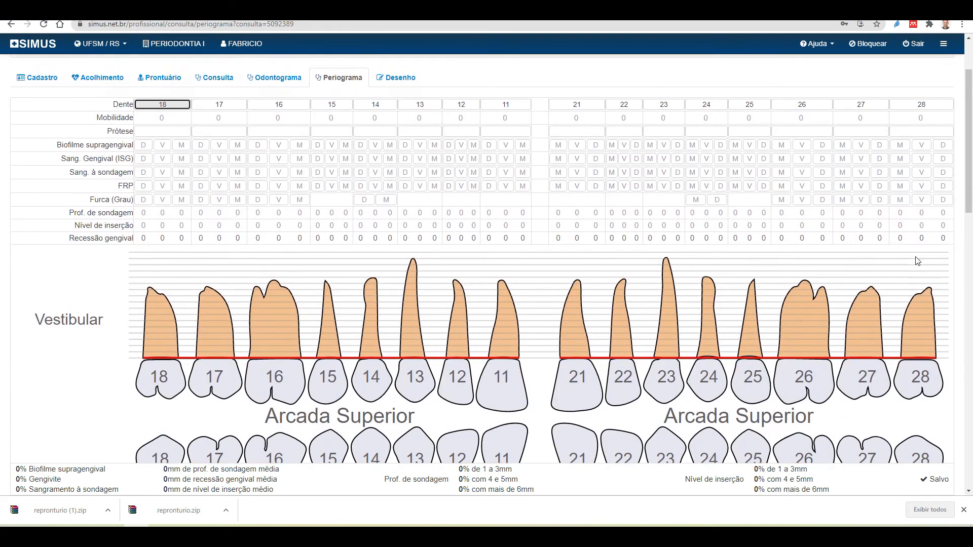
scroll(917, 262, "down", 1)
left_click(927, 144)
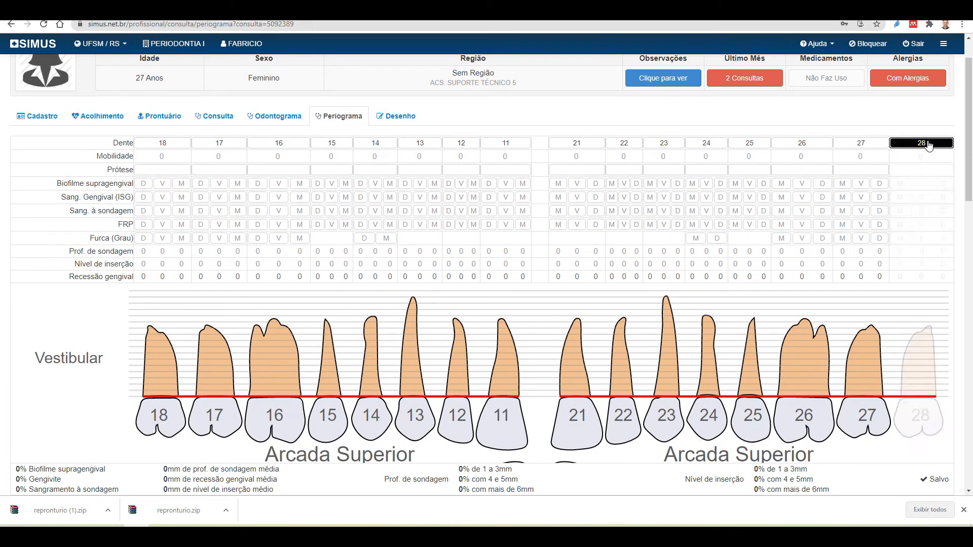
left_click(928, 145)
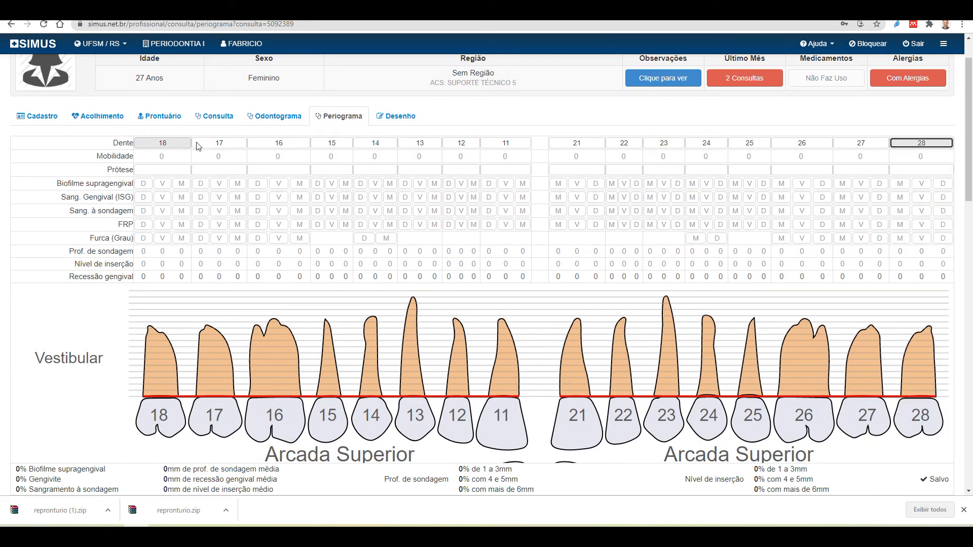
scroll(193, 233, "down", 1)
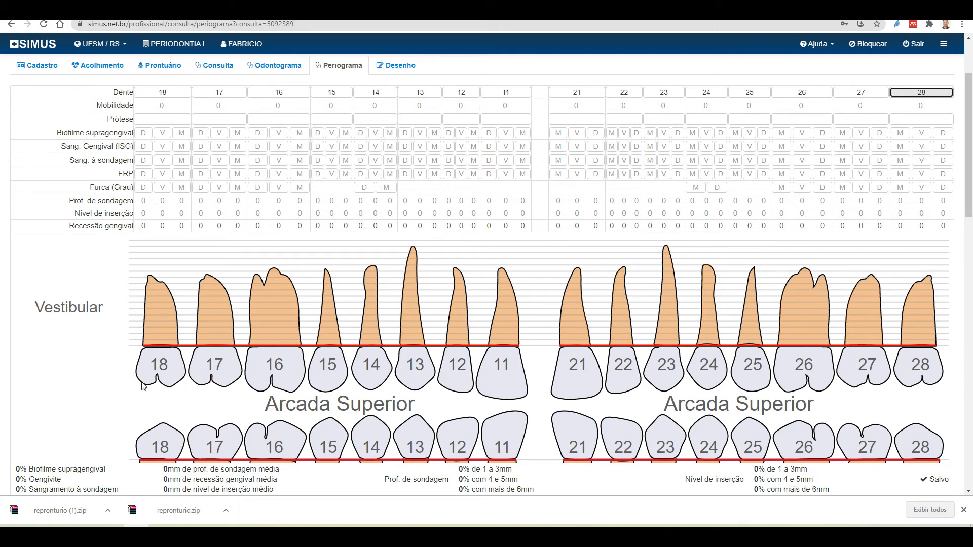
scroll(58, 380, "up", 3)
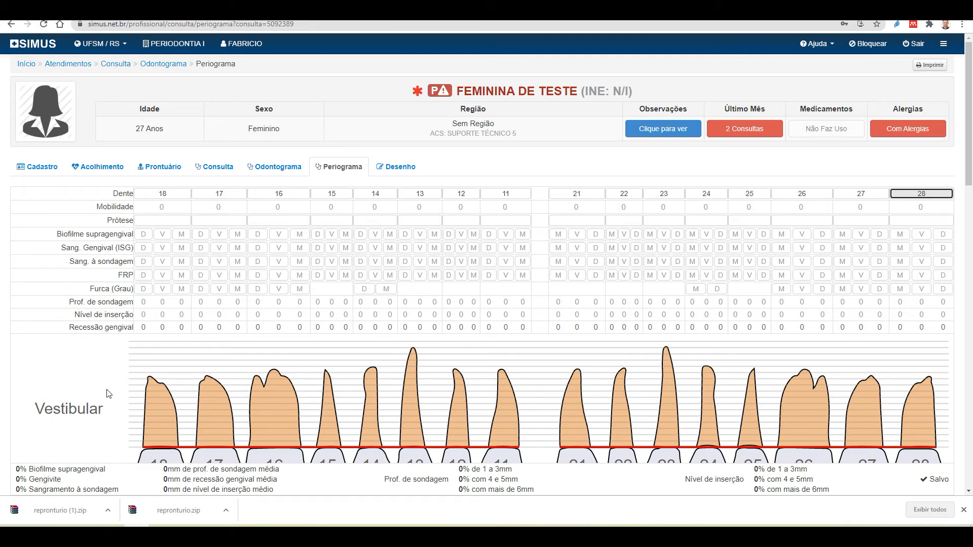
scroll(141, 380, "down", 3)
scroll(141, 380, "down", 2)
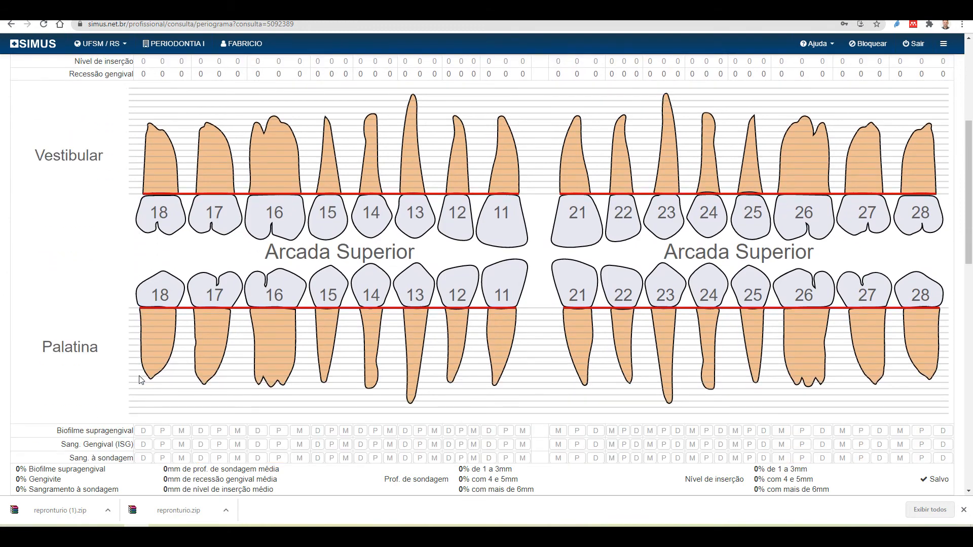
scroll(147, 400, "up", 3)
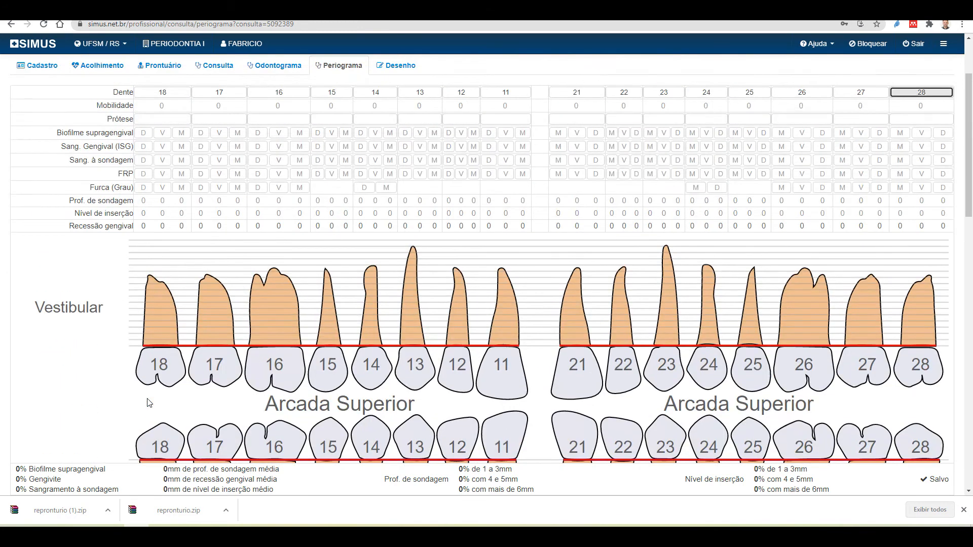
scroll(136, 282, "up", 1)
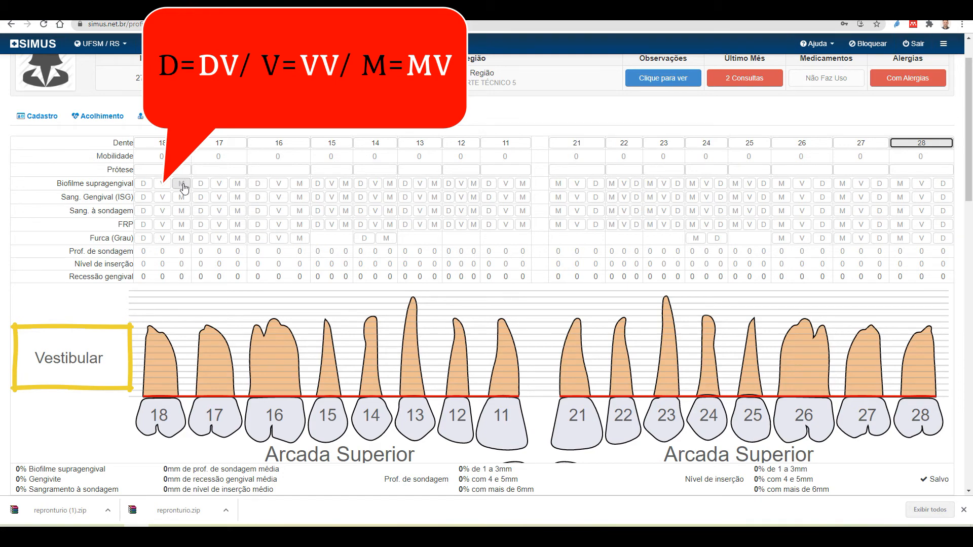
scroll(183, 187, "down", 8)
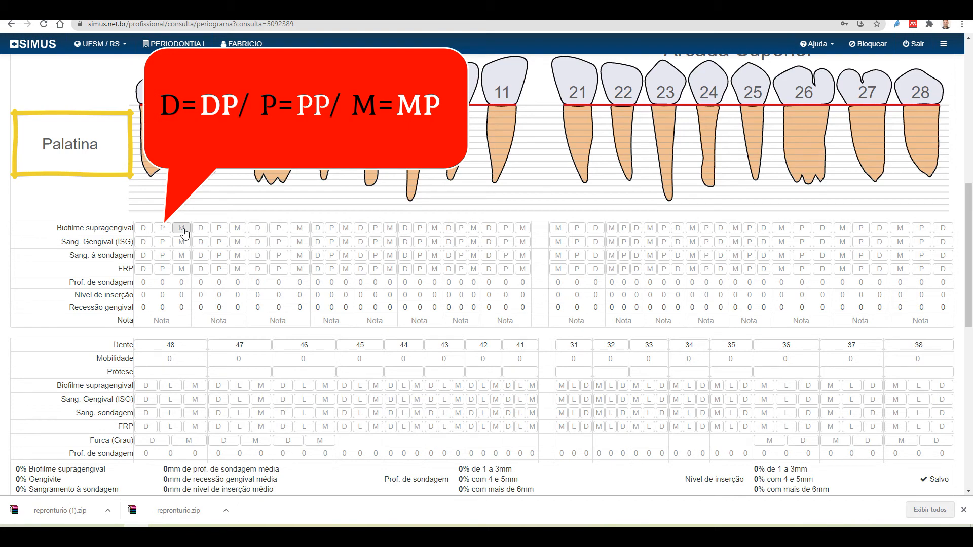
scroll(183, 233, "up", 8)
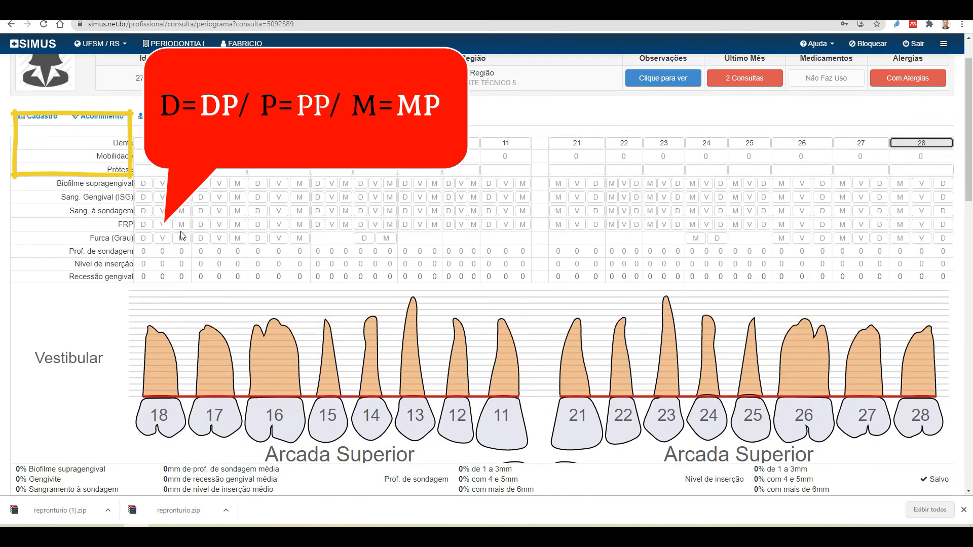
scroll(182, 236, "up", 1)
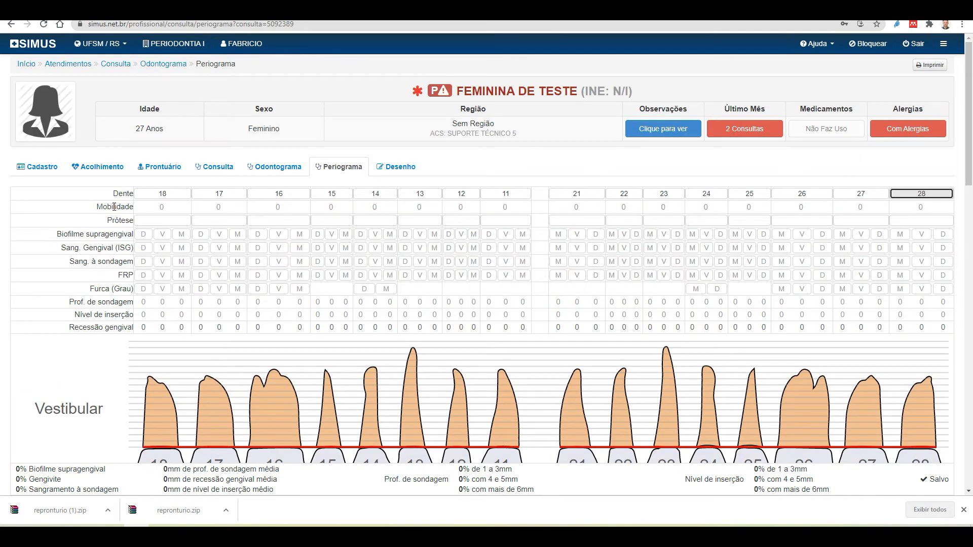
left_click(167, 208)
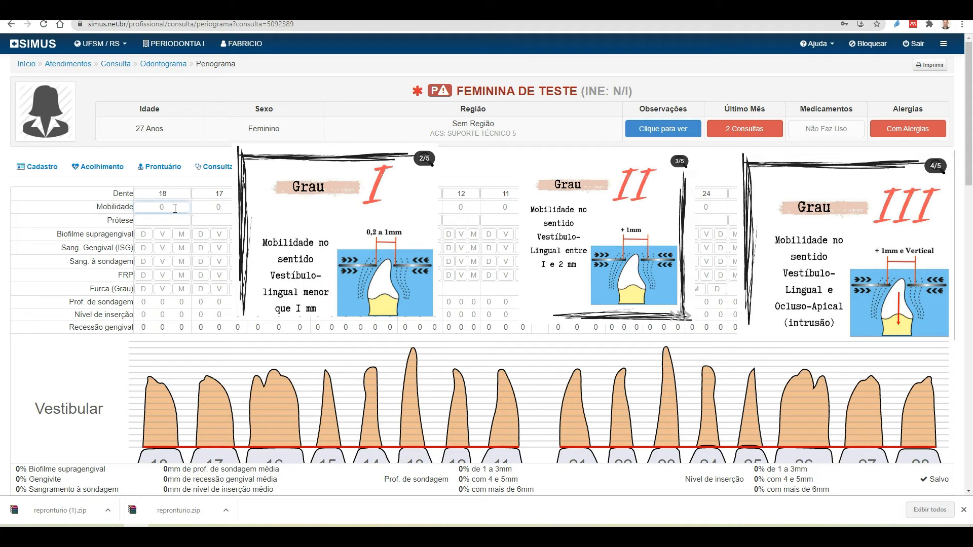
type("1")
key("BackSpace")
type("3")
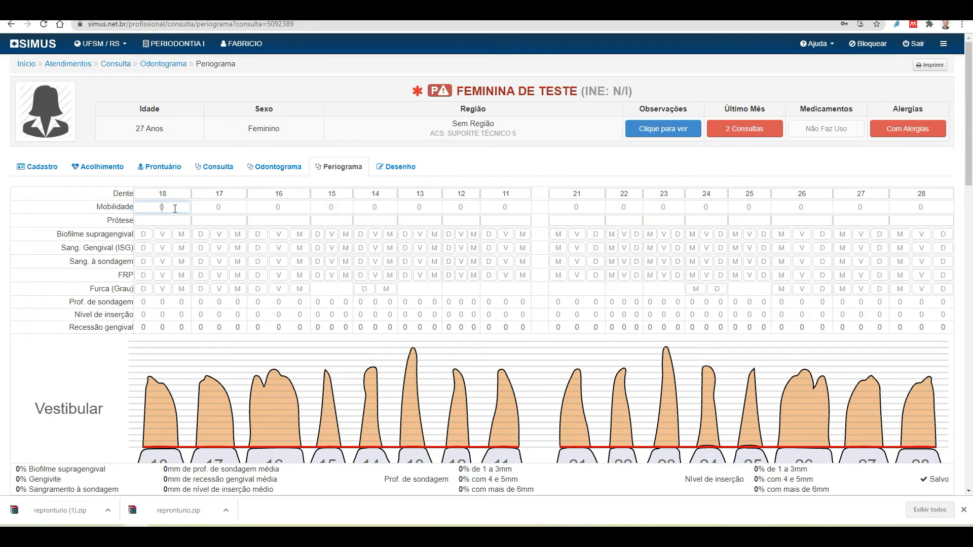
scroll(84, 231, "down", 3)
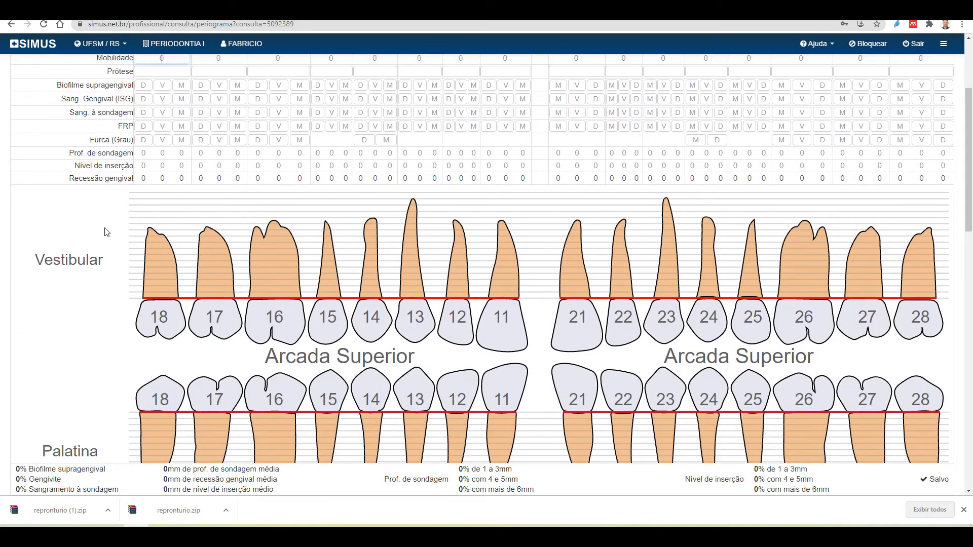
scroll(84, 231, "up", 2)
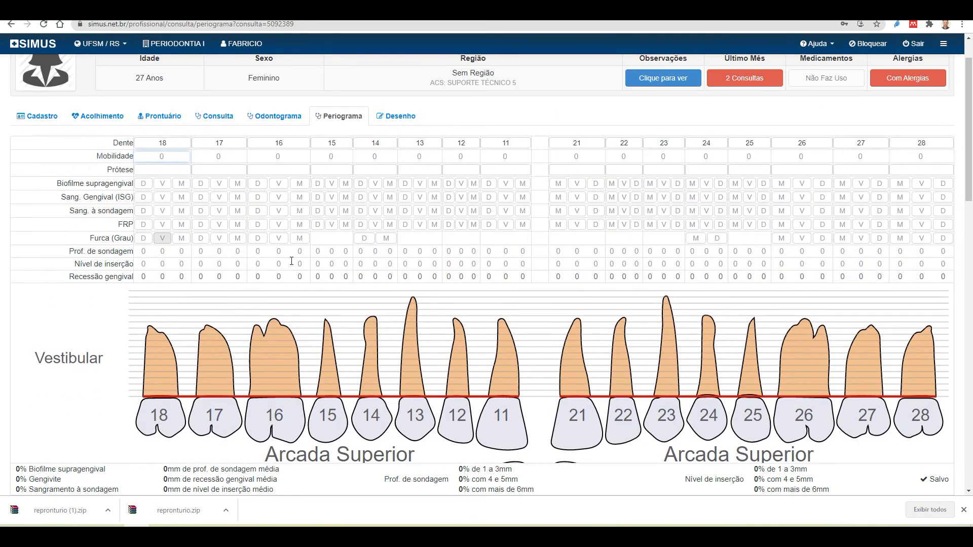
left_click(160, 171)
left_click(160, 171)
left_click(159, 172)
left_click(159, 172)
left_click(159, 171)
left_click(160, 171)
Mark supragingival biofilm at 18 D and M, 17 M, 16 M, and 15 D and M (3.13%)
left_click(144, 185)
left_click(144, 185)
left_click(144, 185)
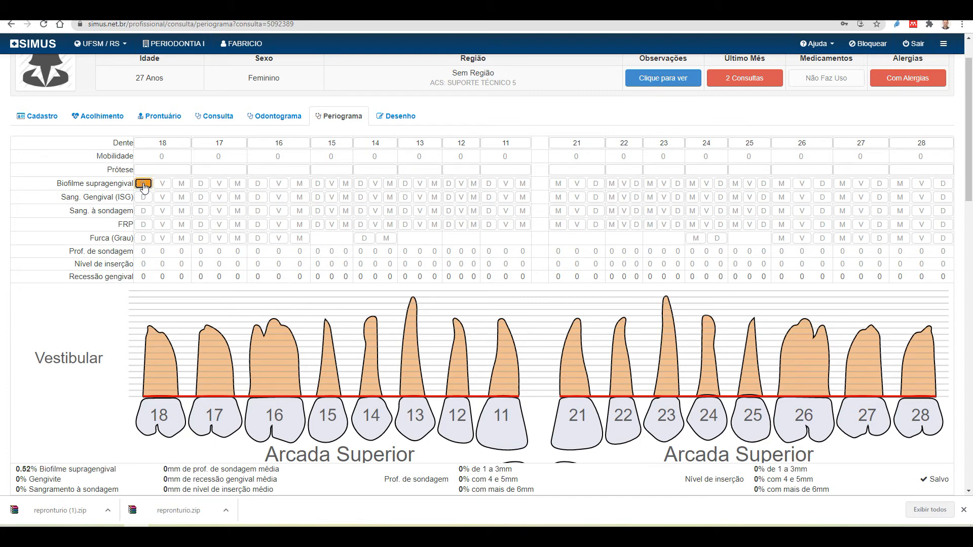
left_click(181, 184)
left_click(237, 184)
left_click(300, 184)
left_click(317, 184)
left_click(345, 184)
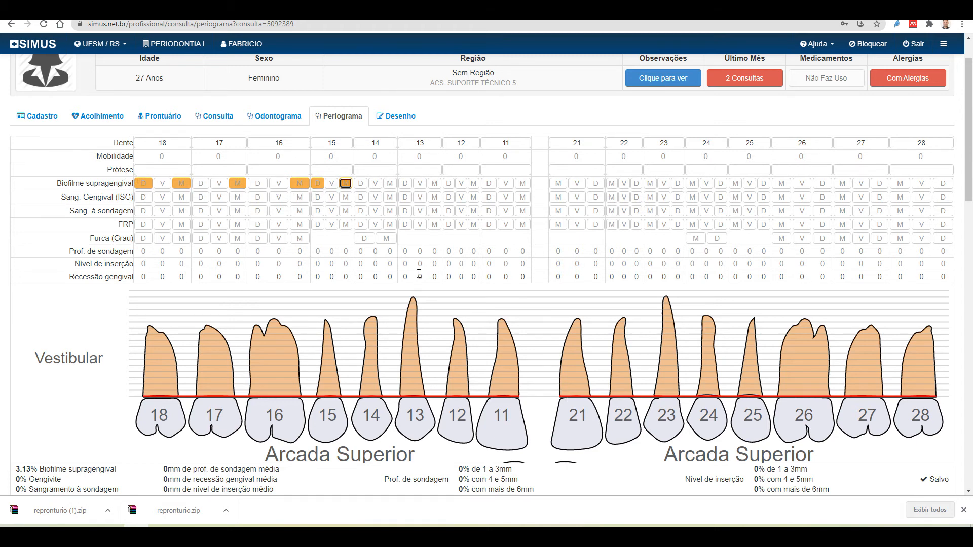
scroll(418, 274, "down", 15)
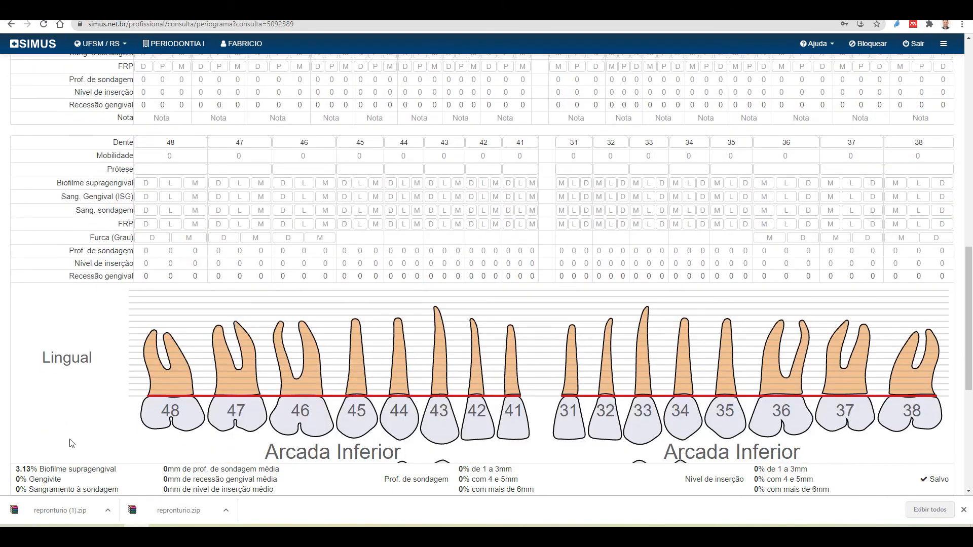
left_click_drag(16, 468, 118, 468)
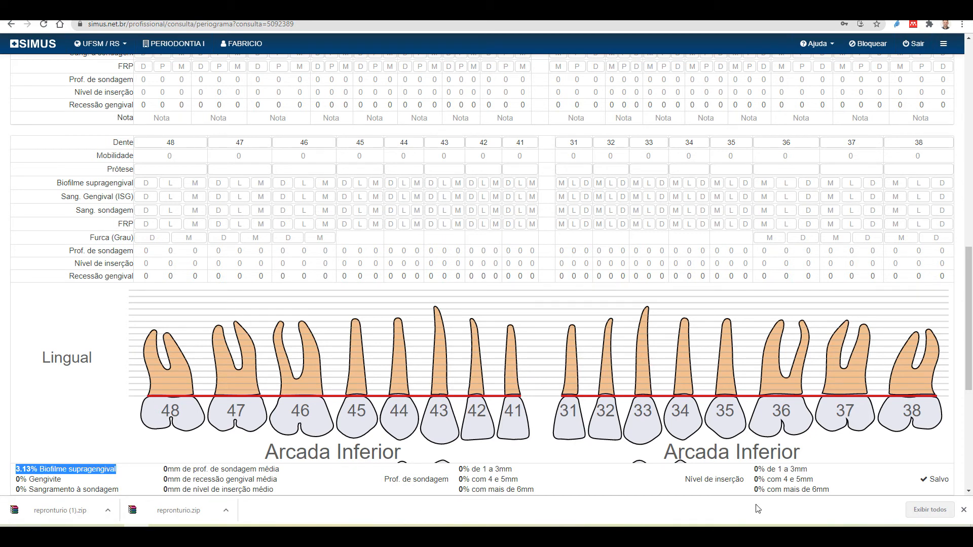
scroll(402, 296, "up", 10)
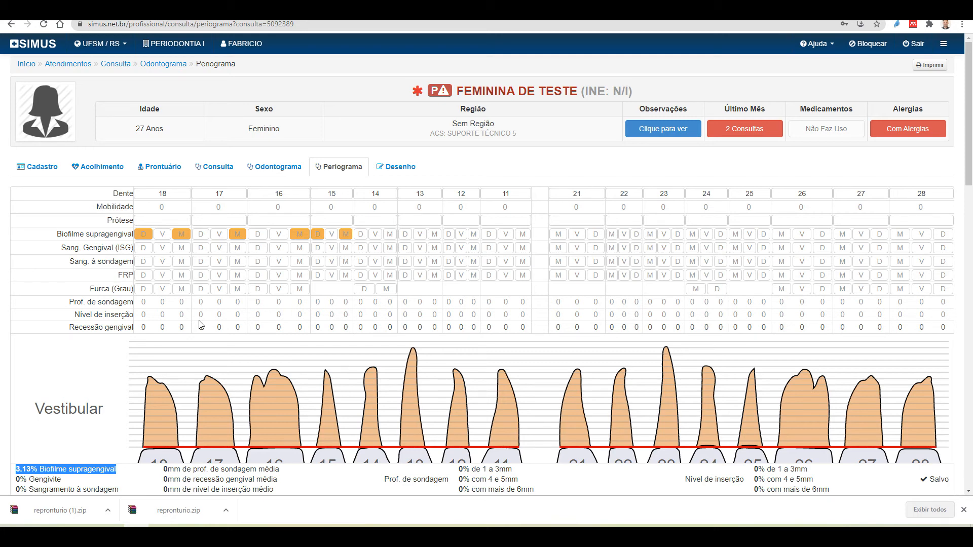
Mark gingival bleeding at tooth 18 D, V, M and probing bleeding at all sites of 18 and 17
left_click(144, 248)
left_click(166, 250)
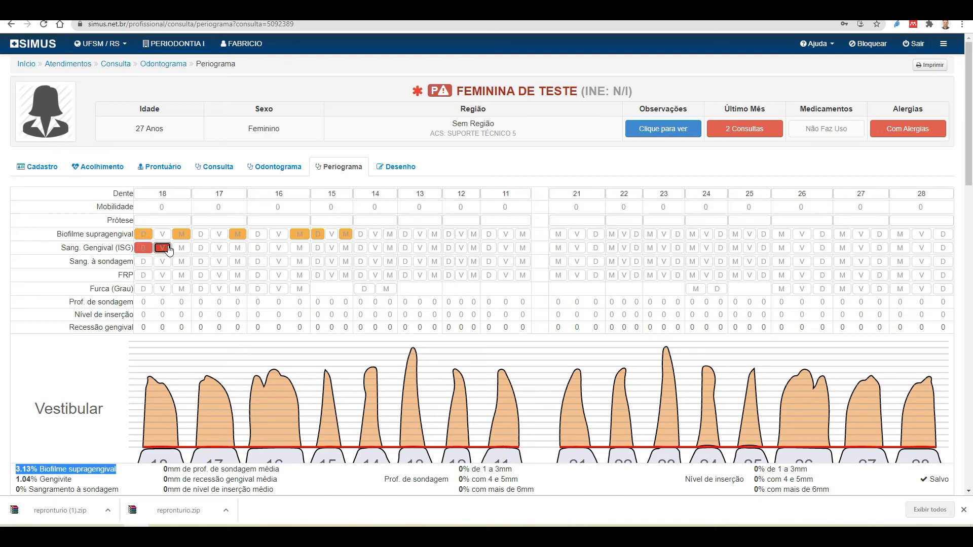
left_click(177, 250)
left_click(162, 261)
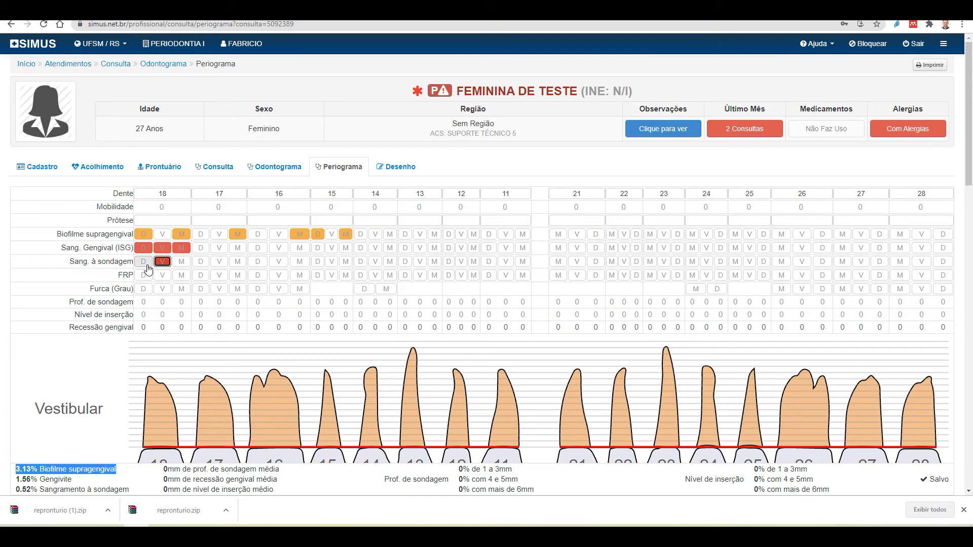
left_click(146, 264)
left_click(181, 262)
left_click(201, 262)
left_click(237, 263)
left_click(219, 262)
Mark FRP at the D, V and M sites of teeth 18 and 17
left_click(143, 275)
left_click(162, 275)
left_click(182, 275)
left_click(202, 276)
left_click(219, 277)
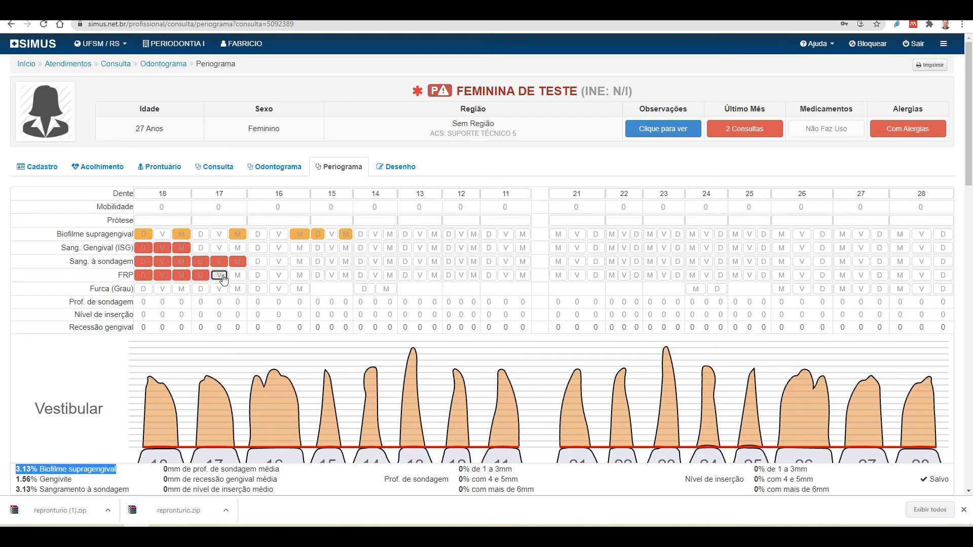
left_click(238, 276)
scroll(390, 363, "down", 4)
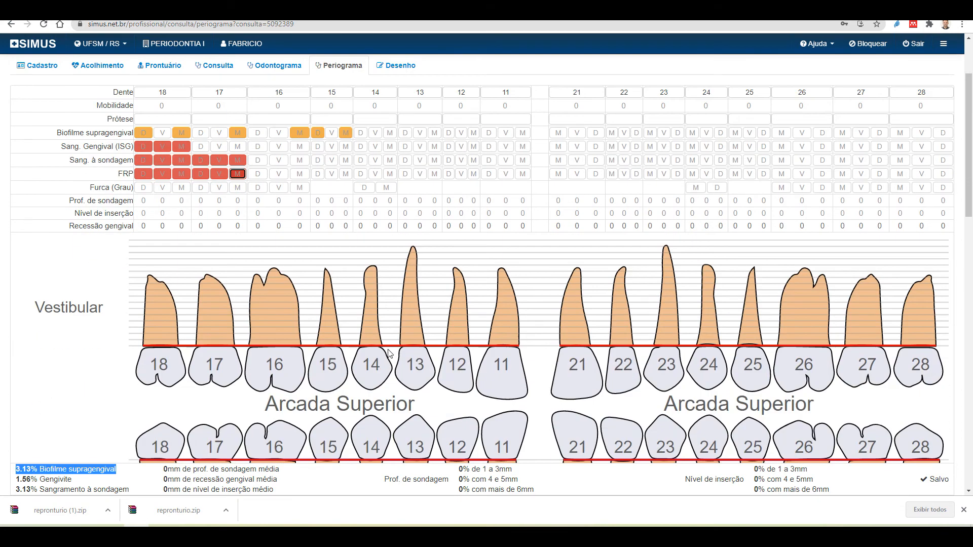
scroll(389, 353, "down", 5)
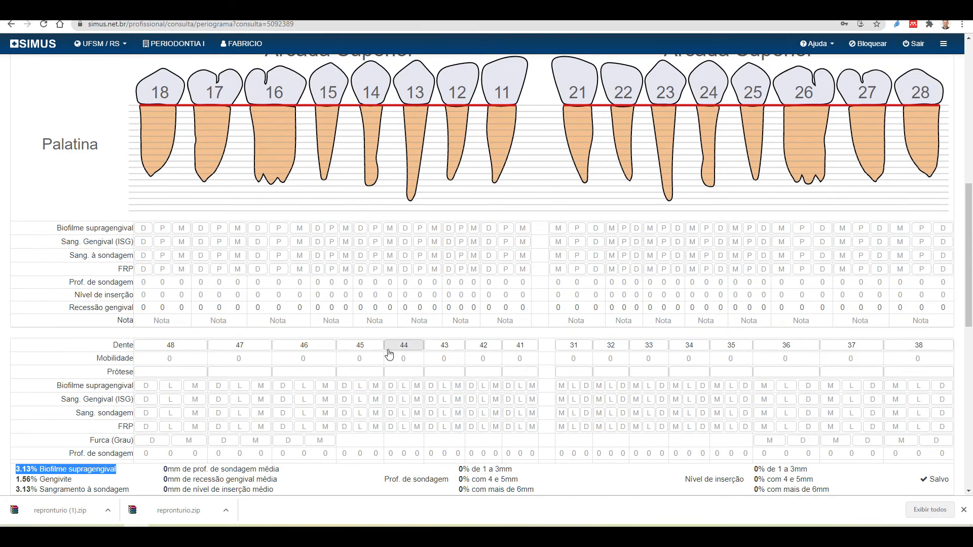
scroll(389, 353, "up", 9)
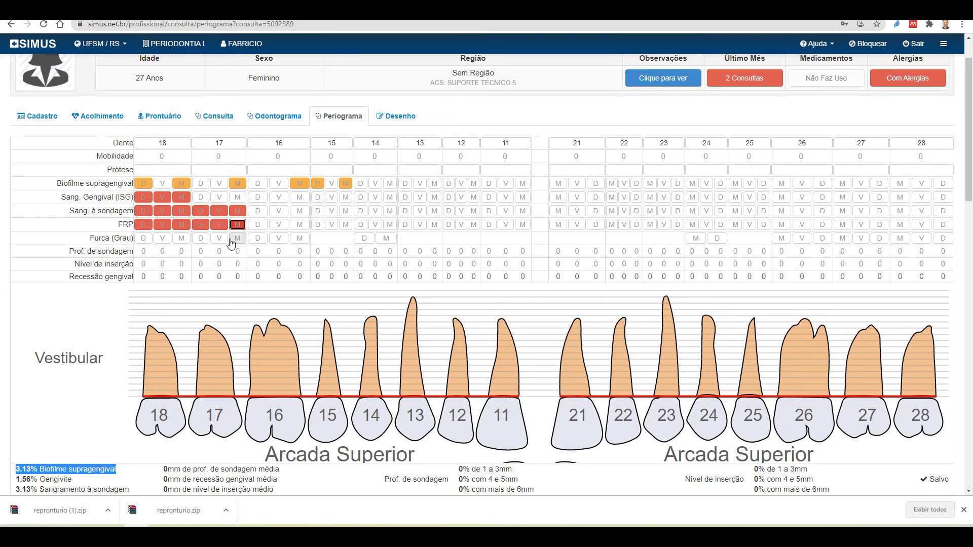
Cycle tooth 18's distal, vestibular and mesial furcation grades until all three are blank
left_click(144, 238)
left_click(162, 239)
left_click(162, 239)
left_click(161, 240)
left_click(161, 240)
left_click(183, 241)
left_click(182, 240)
left_click(182, 241)
left_click(182, 241)
left_click(182, 241)
left_click(143, 241)
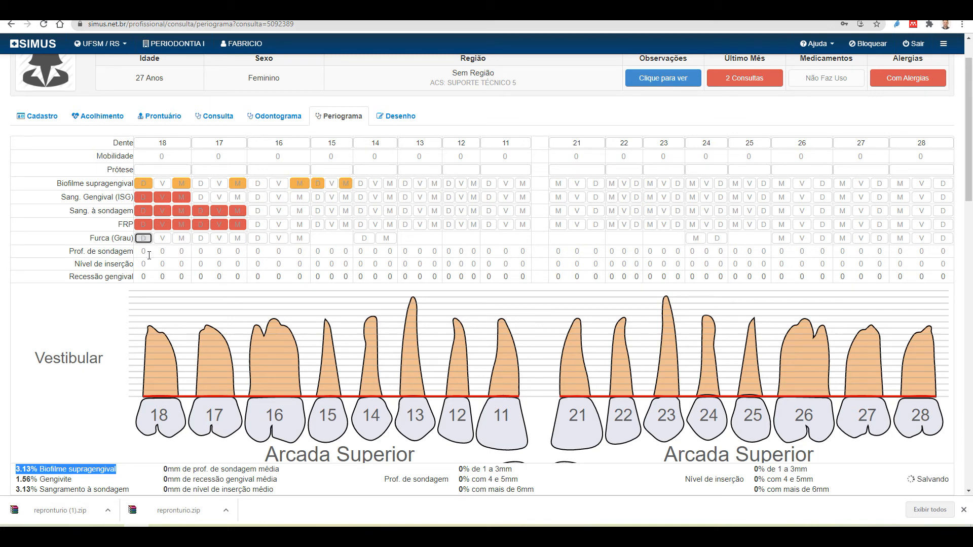
left_click(147, 253)
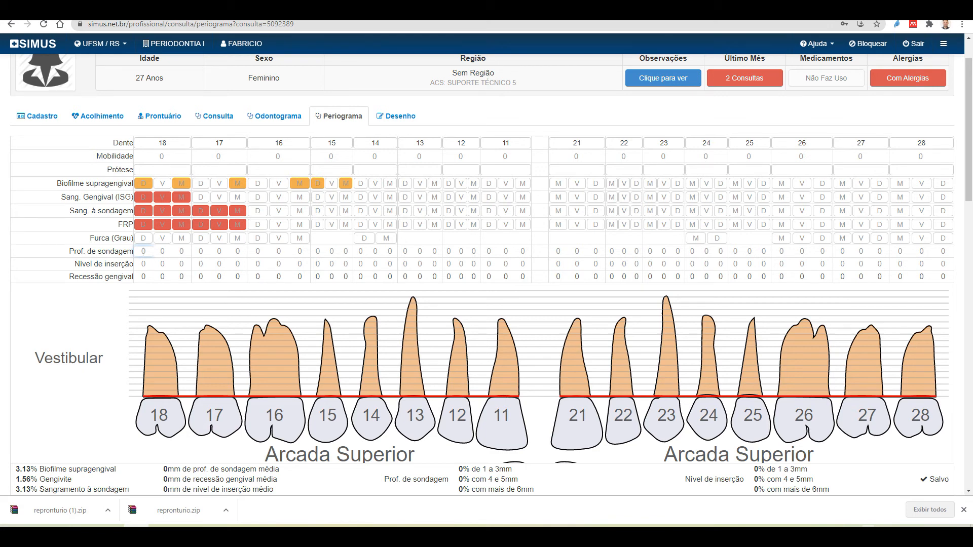
Enter tooth 18's probing depths 5, 3 and 6 and distal attachment level 7
type("5")
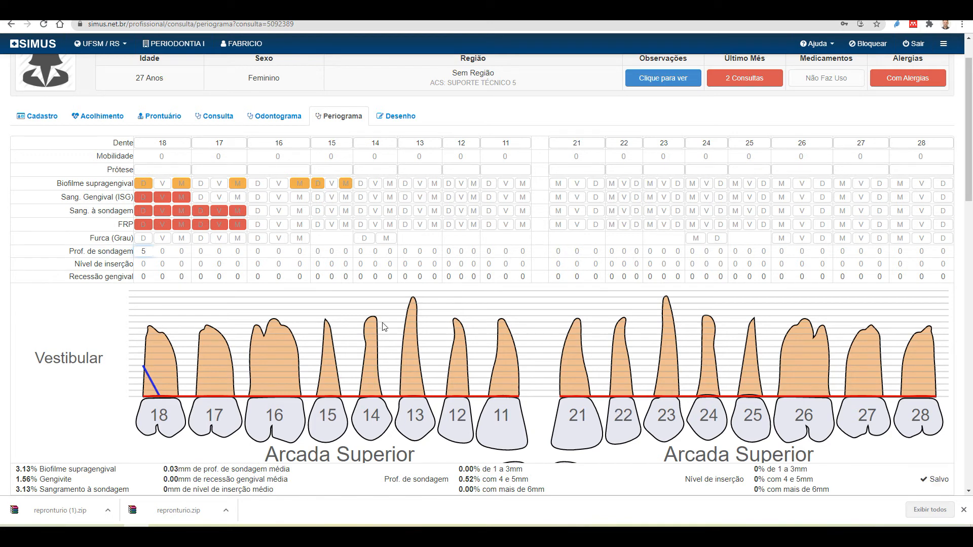
left_click(164, 252)
type("3")
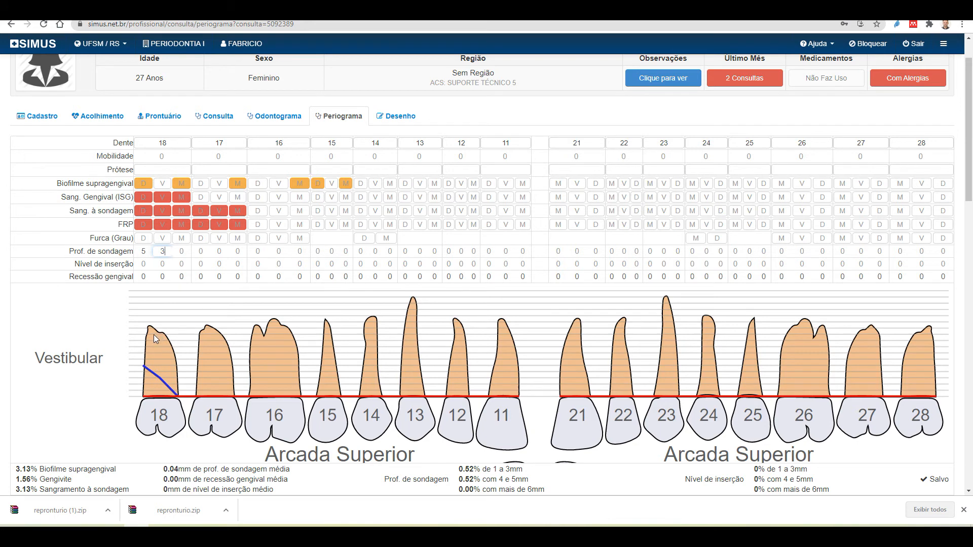
left_click(182, 250)
type("6")
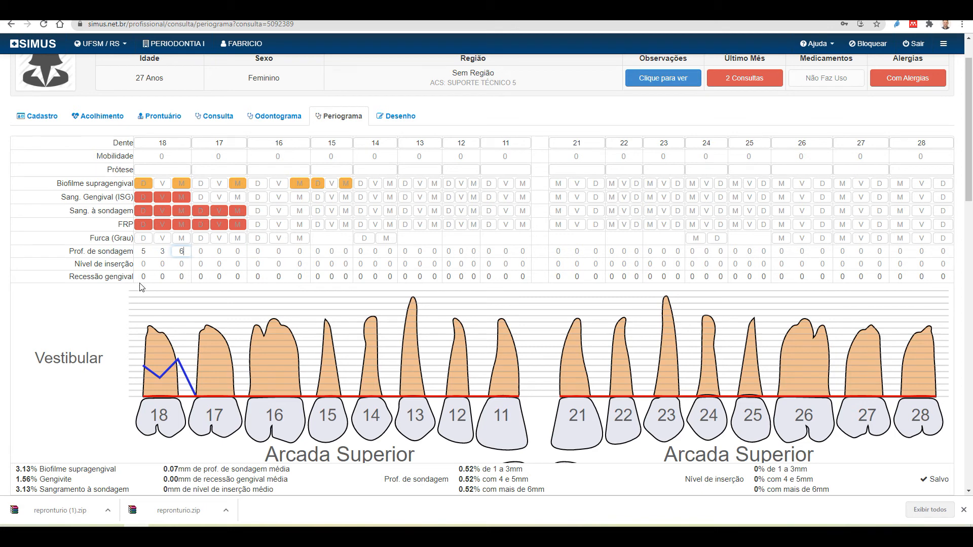
left_click(148, 264)
type("7")
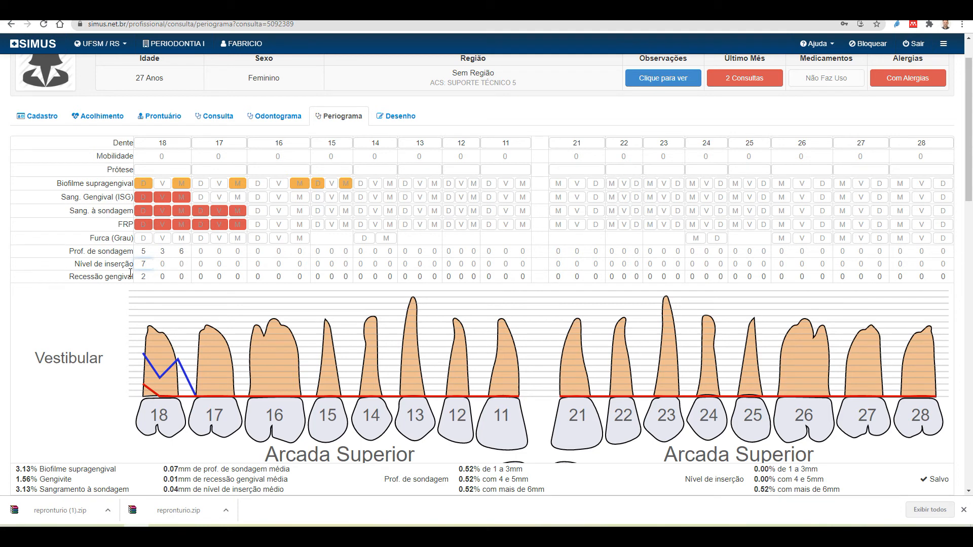
Enter tooth 18's vestibular attachment level as 5 and its mesial attachment level as 8
left_click(165, 264)
type("5")
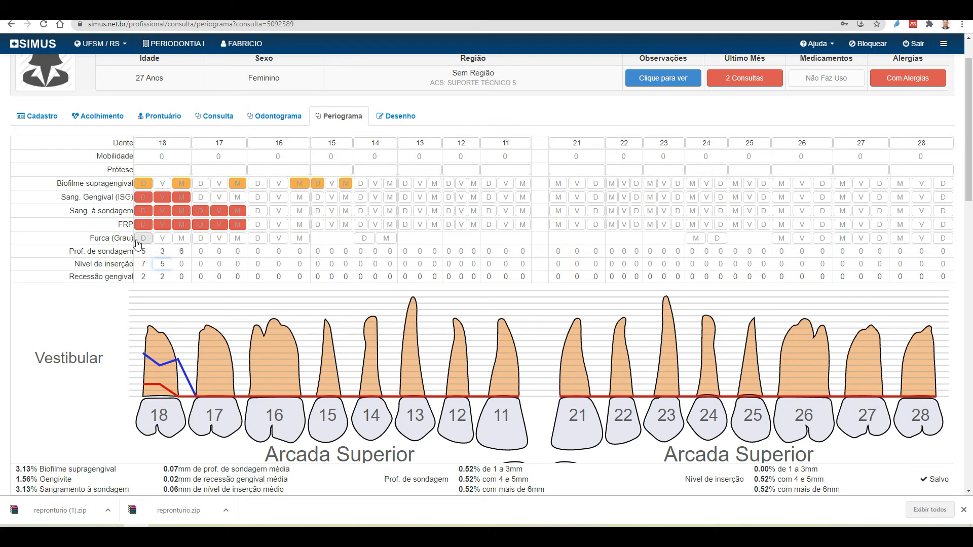
left_click(187, 263)
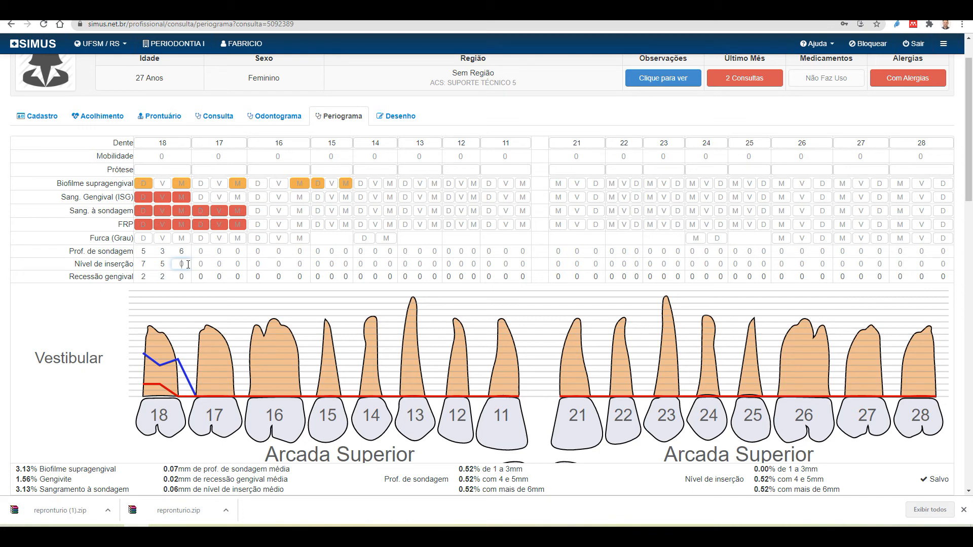
type("8")
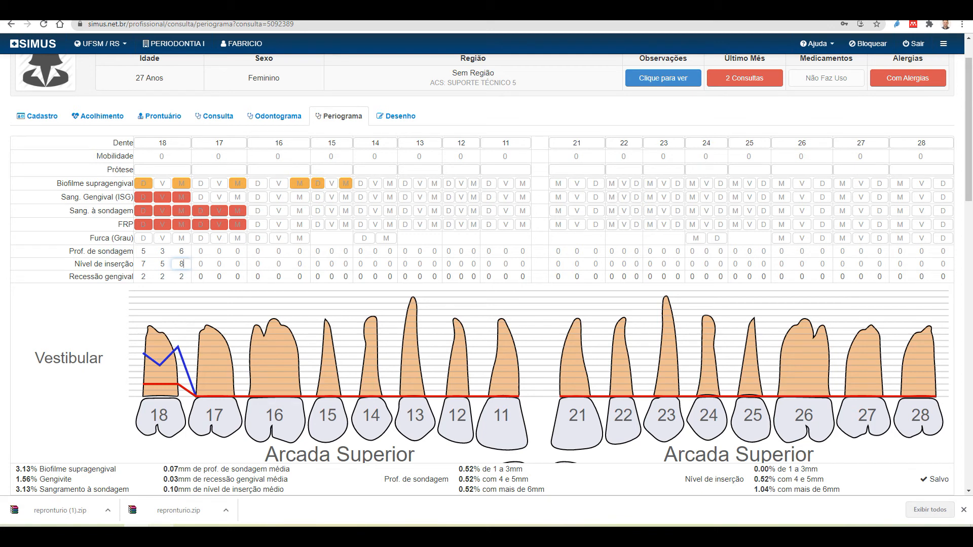
mouse_move(261, 536)
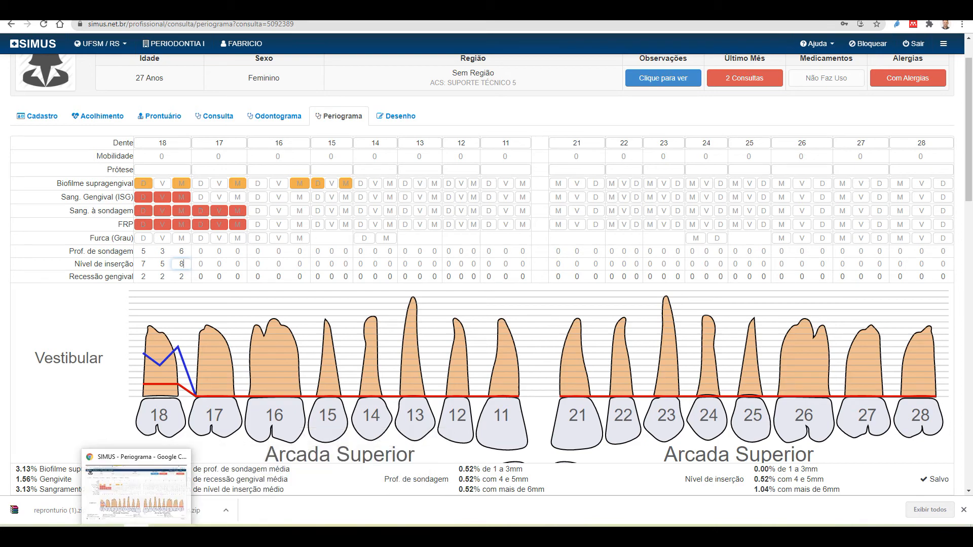
Bring up the Manual SIMUS Word document and zoom it to 268%
left_click(283, 536)
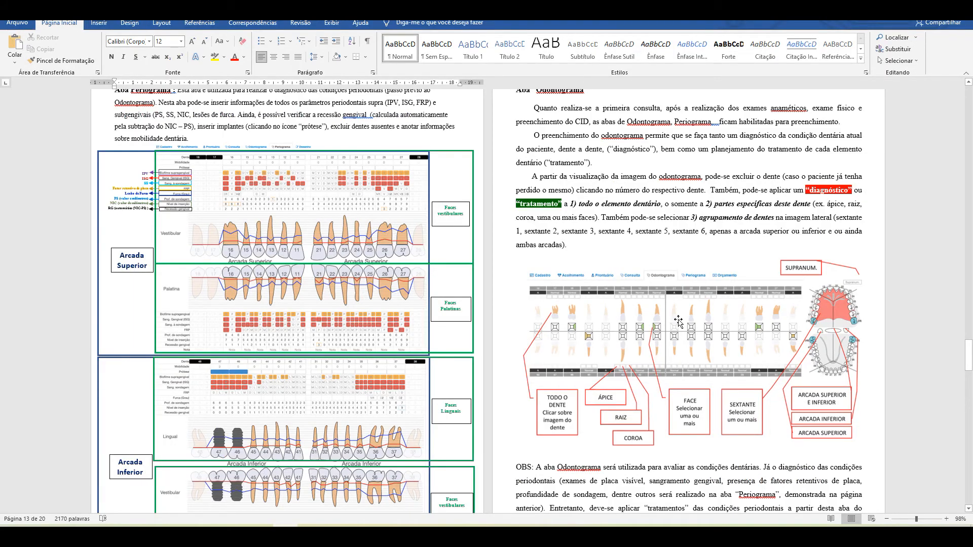
scroll(352, 377, "down", 5)
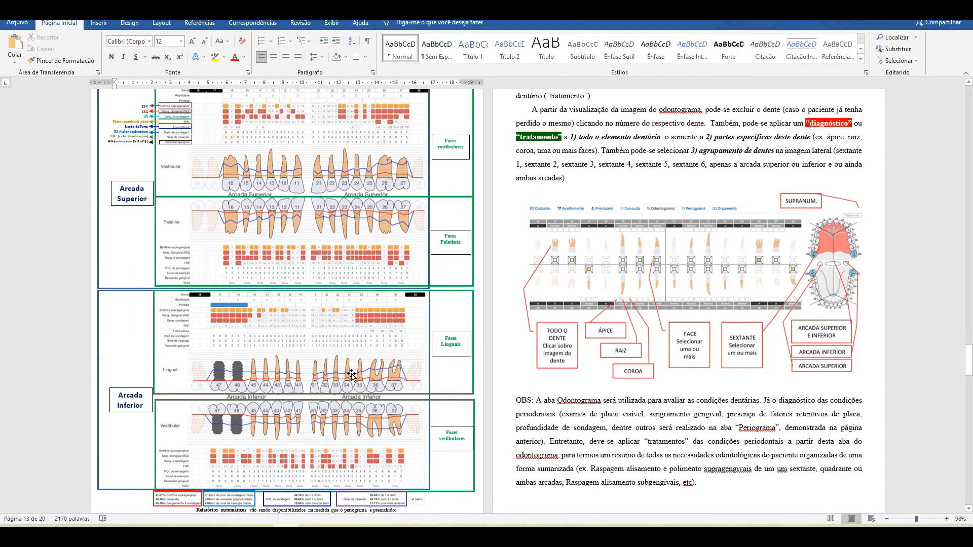
scroll(352, 378, "up", 1)
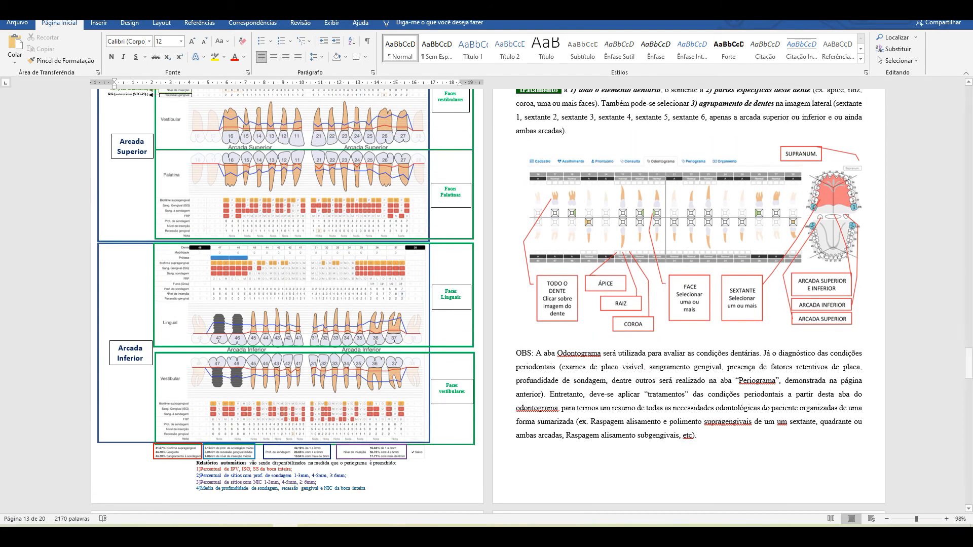
left_click_drag(922, 524, 926, 520)
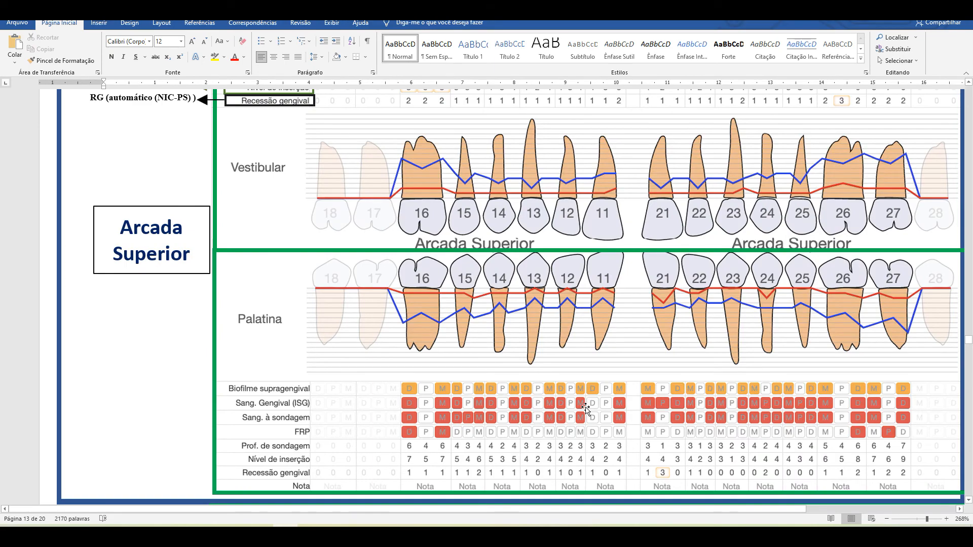
Scroll through the manual's example periogram figure and its automatic report summary
scroll(581, 410, "up", 5)
scroll(755, 344, "down", 7)
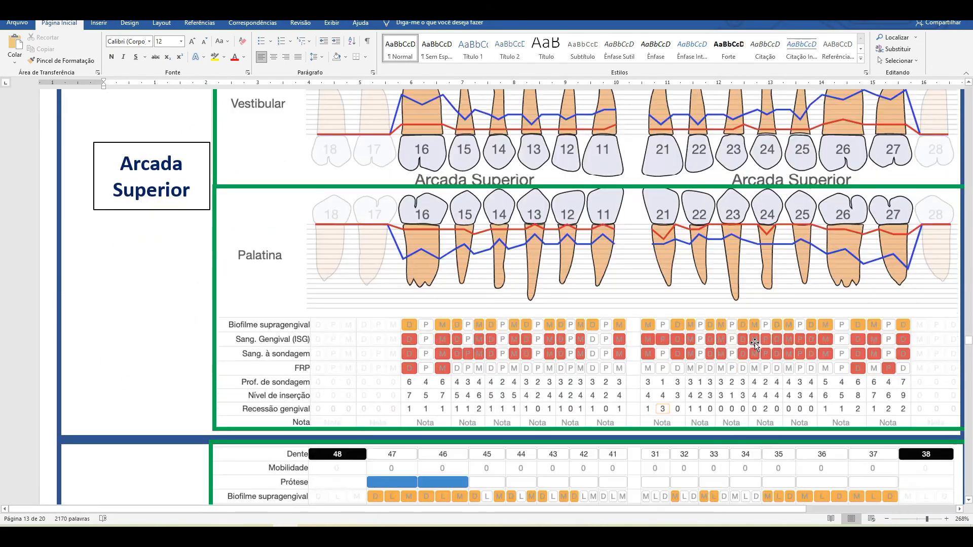
scroll(429, 222, "up", 2)
scroll(429, 222, "up", 1)
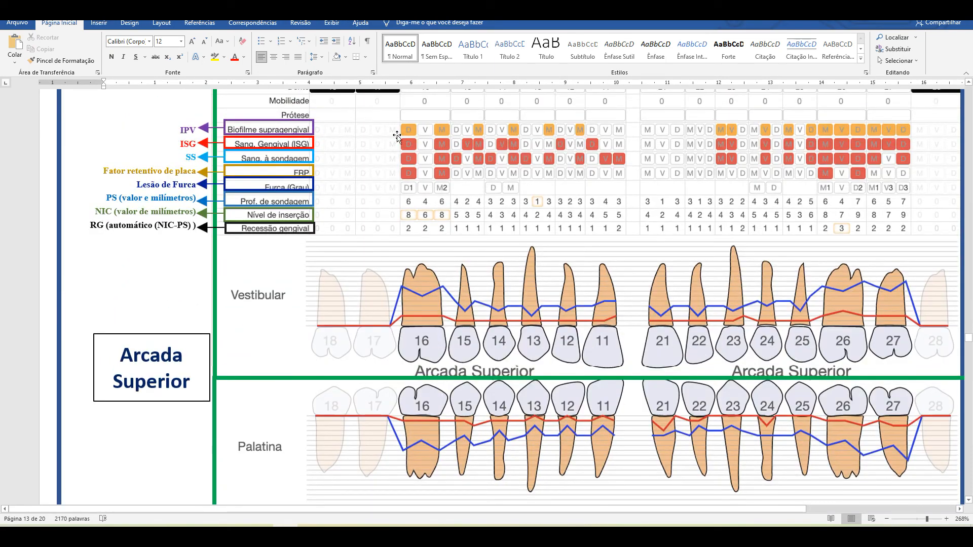
scroll(664, 283, "down", 5)
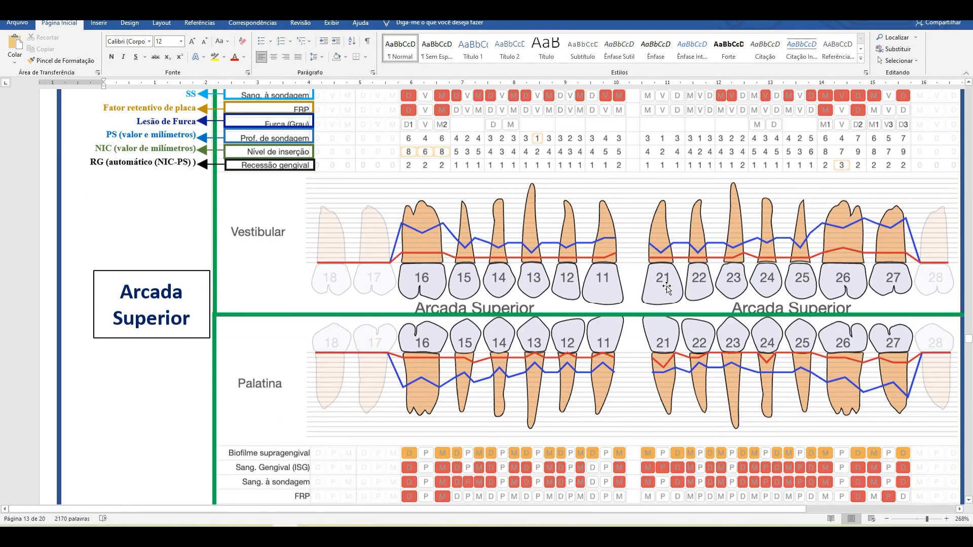
scroll(663, 291, "down", 8)
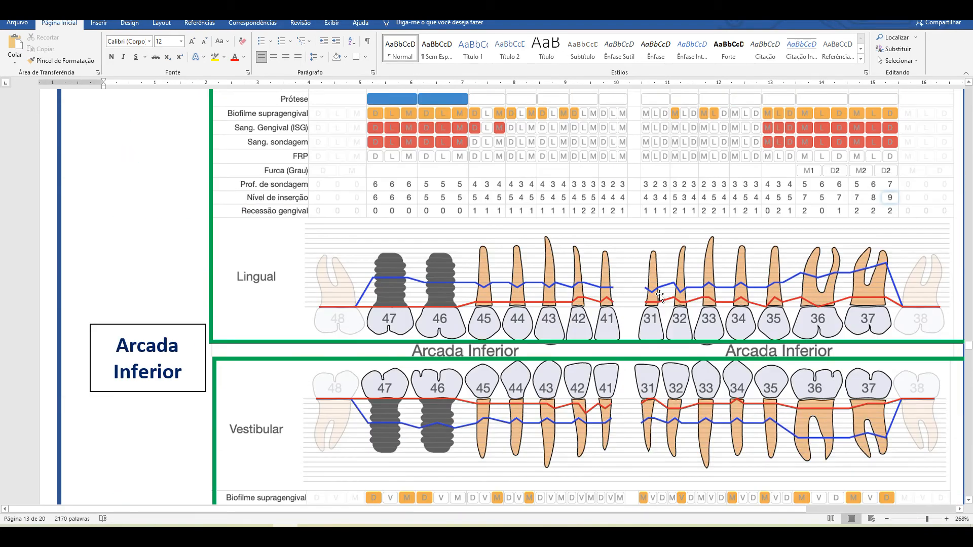
scroll(659, 295, "down", 3)
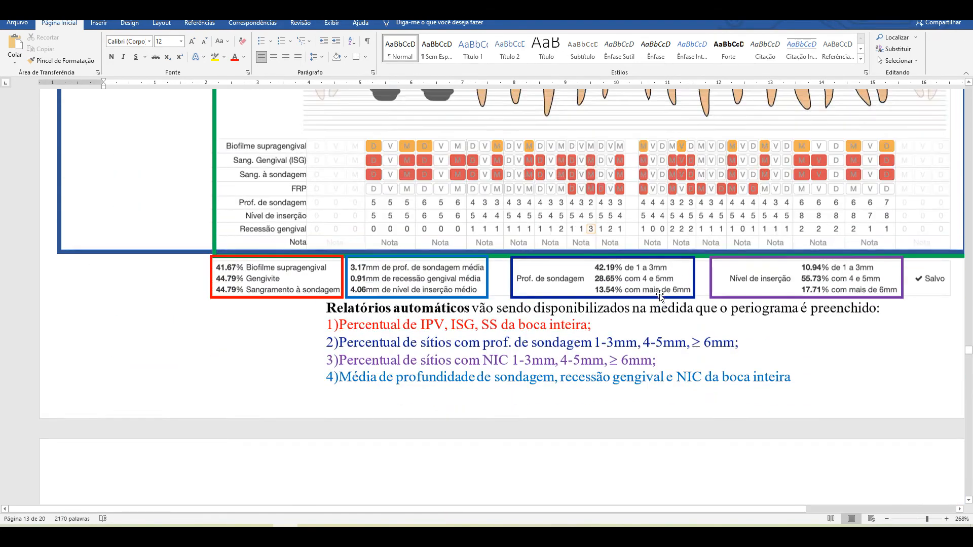
scroll(658, 284, "up", 3)
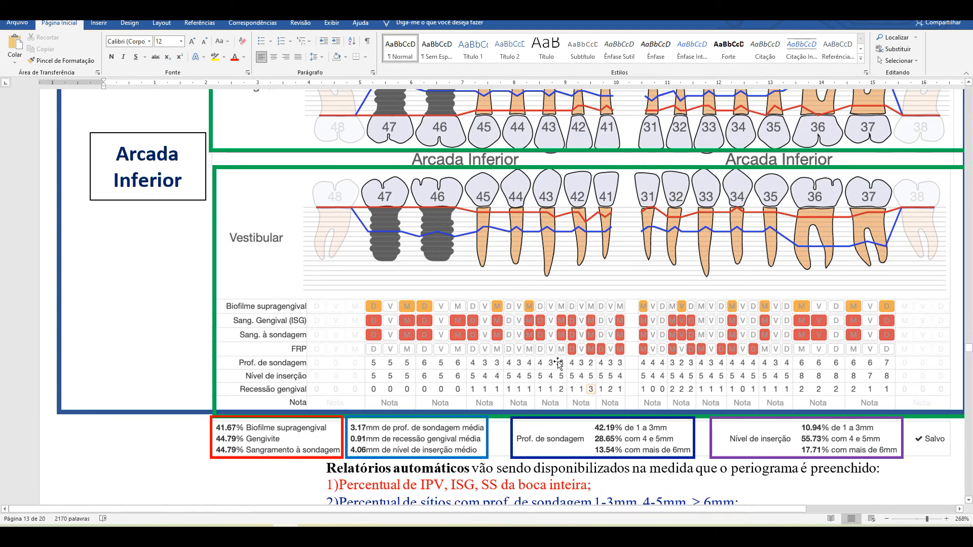
scroll(530, 347, "down", 1)
scroll(531, 347, "down", 1)
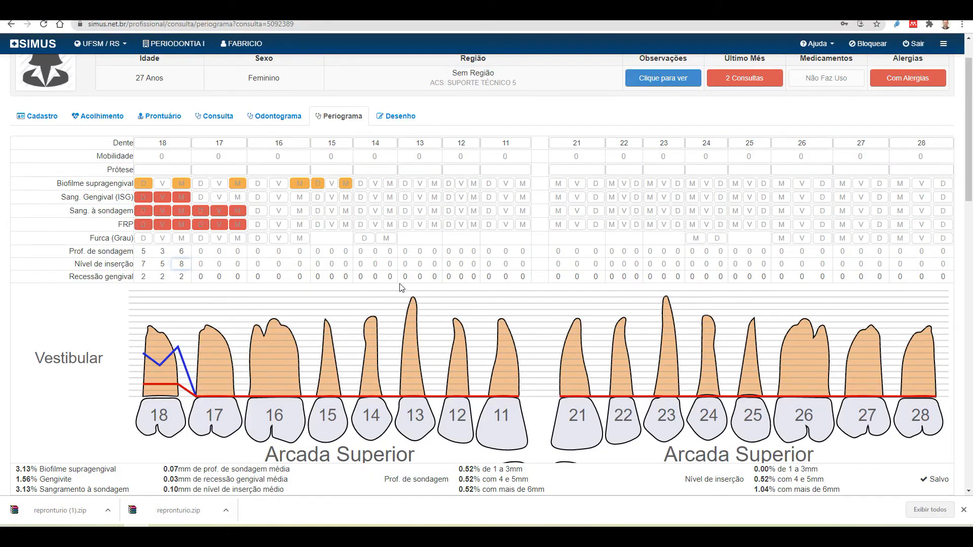
scroll(433, 307, "up", 1)
scroll(432, 307, "down", 14)
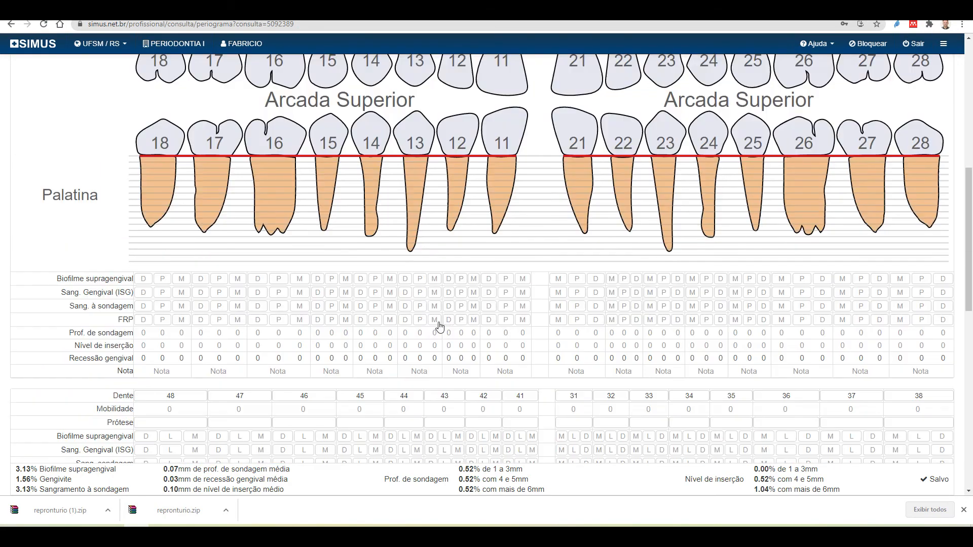
scroll(439, 323, "down", 6)
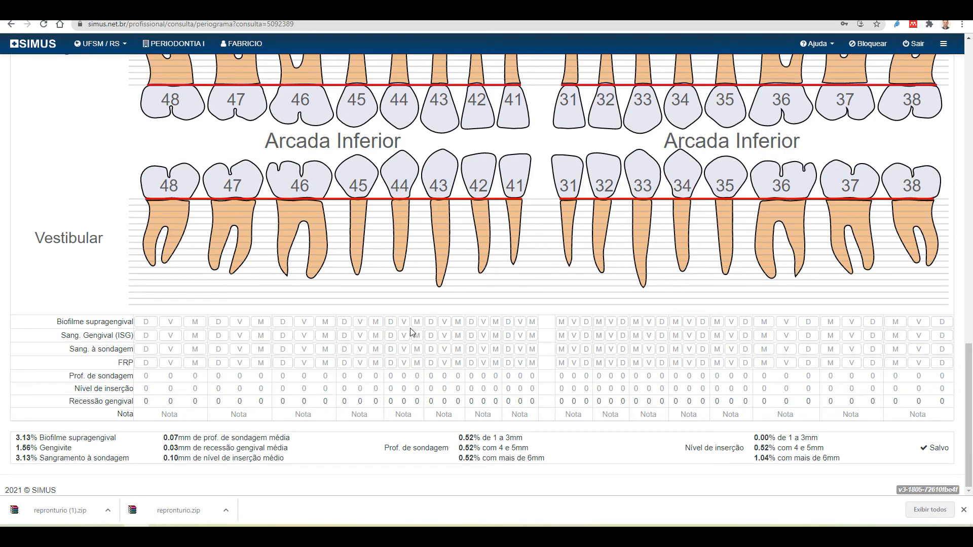
scroll(363, 341, "up", 20)
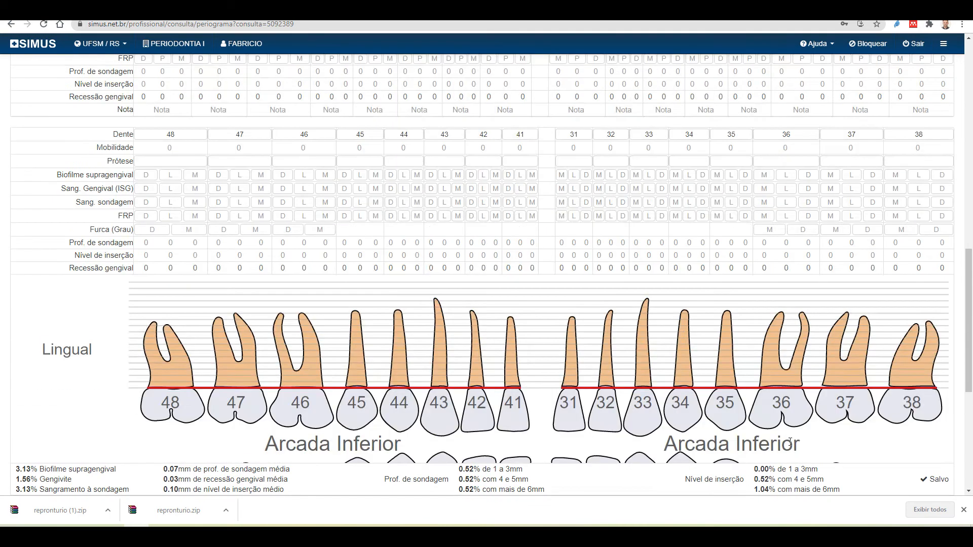
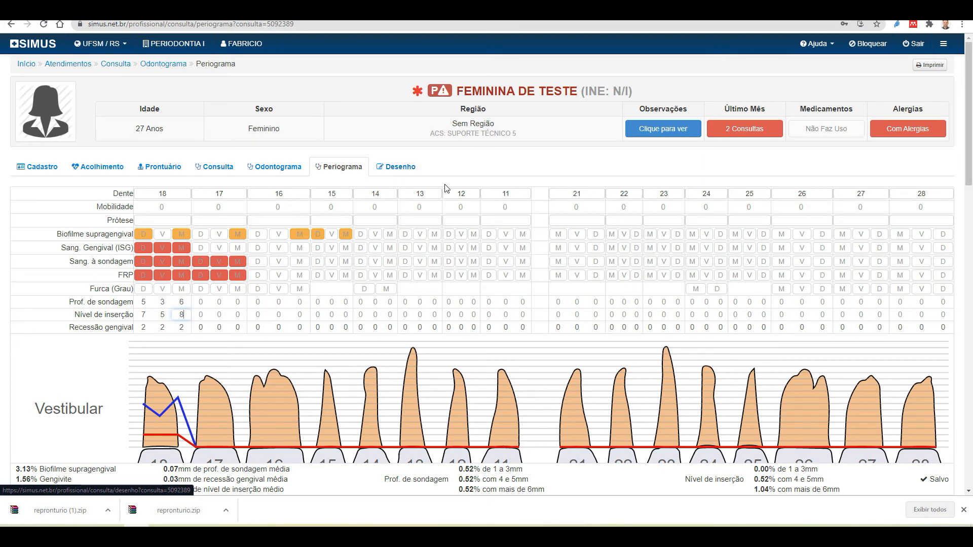
On the Desenho page, pick 'Biópsia de boca' as the reference drawing
left_click(403, 172)
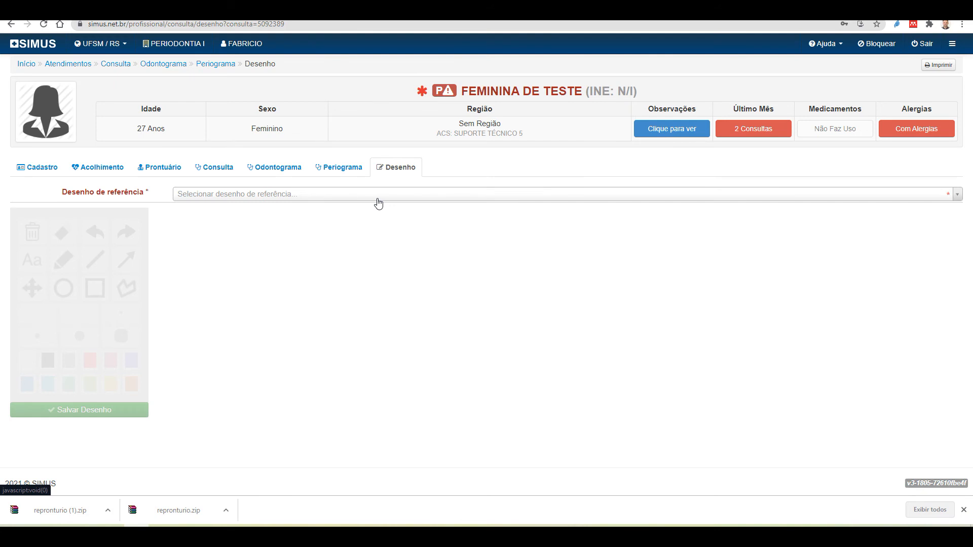
left_click(376, 197)
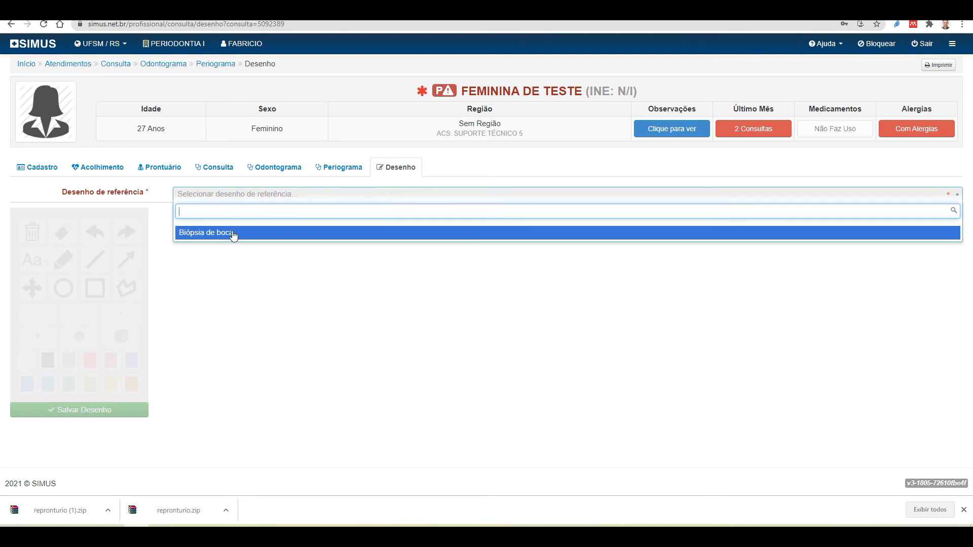
left_click(206, 233)
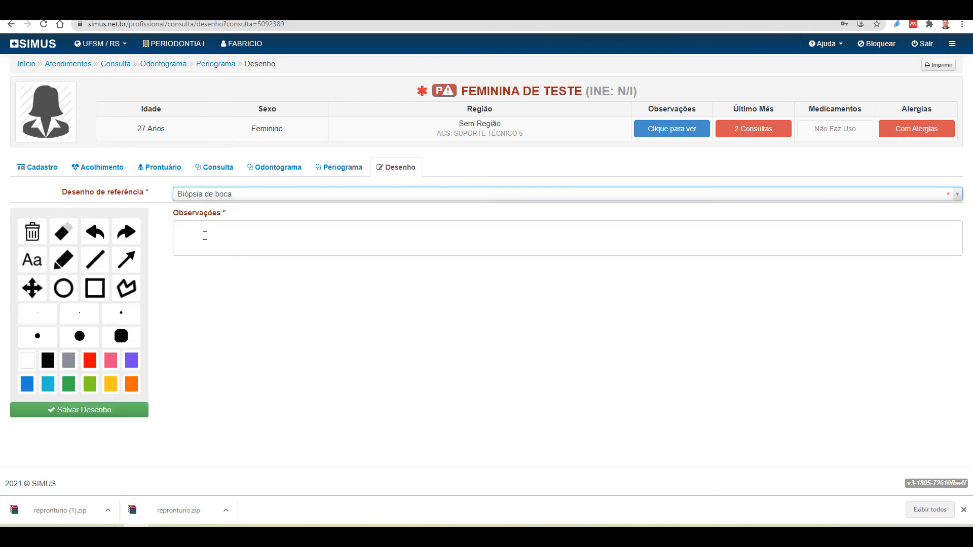
Draw a red ellipse on the left edge of the tongue dorsum
scroll(754, 362, "down", 1)
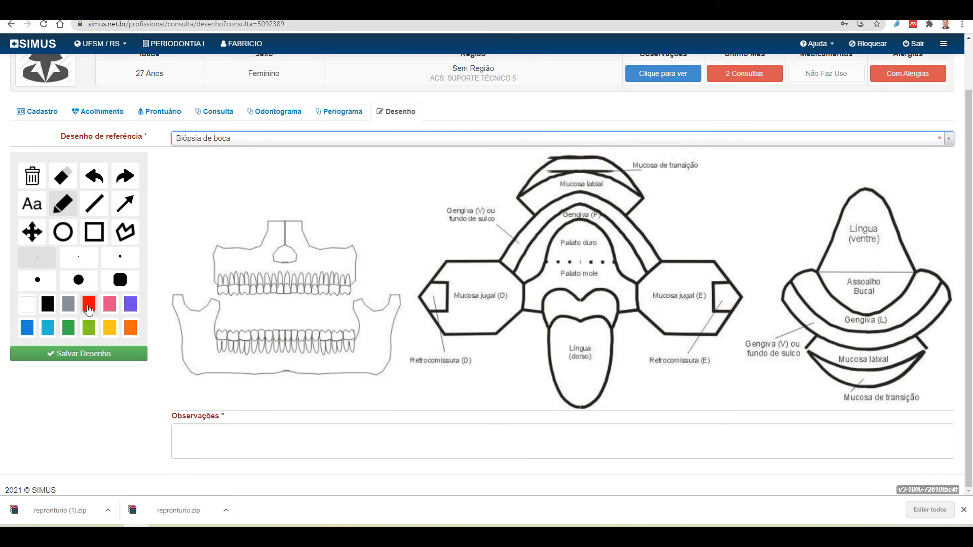
left_click(63, 232)
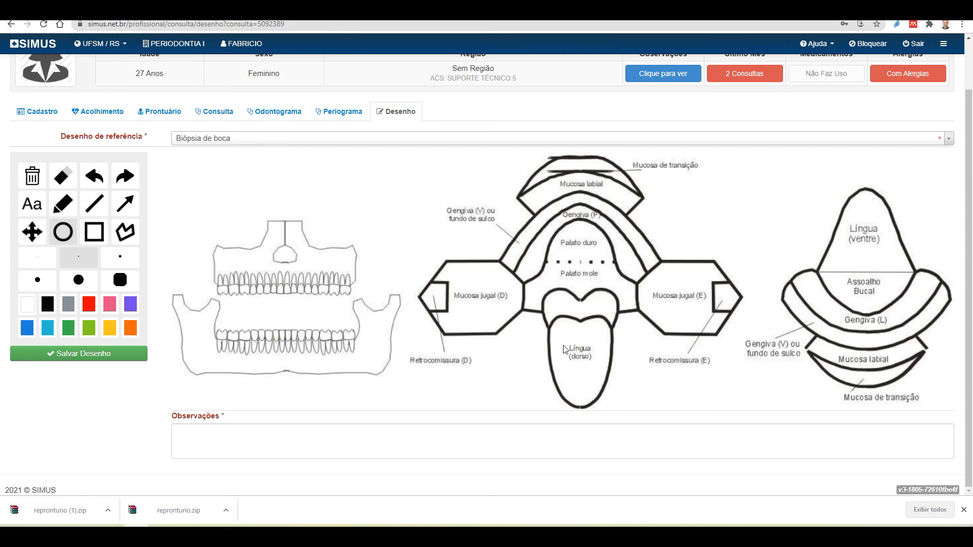
mouse_move(543, 335)
left_mouse_down()
mouse_move(540, 353)
mouse_move(557, 385)
left_mouse_up()
left_click(262, 437)
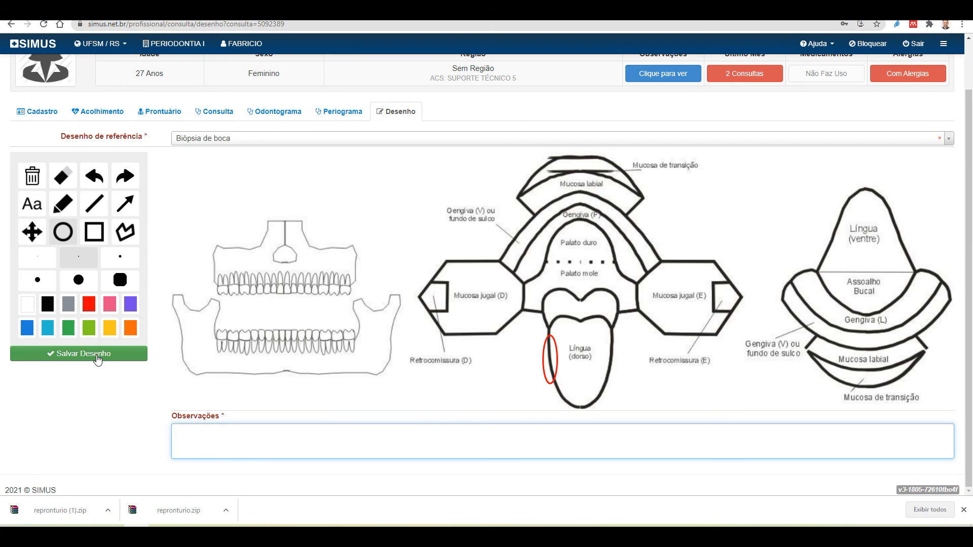
Review the odontogram's Procedimentos table, then go back to the consultation
left_click(275, 112)
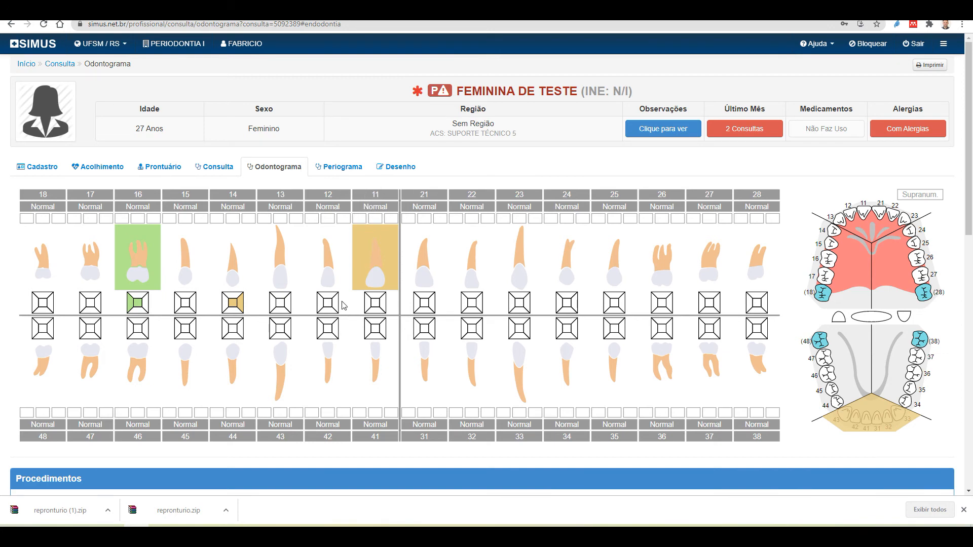
scroll(575, 410, "down", 4)
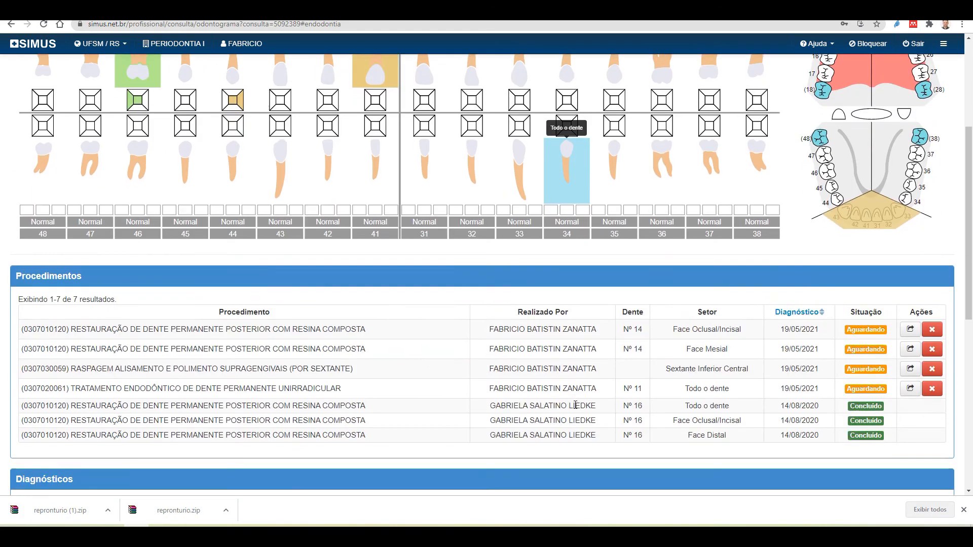
scroll(575, 405, "up", 4)
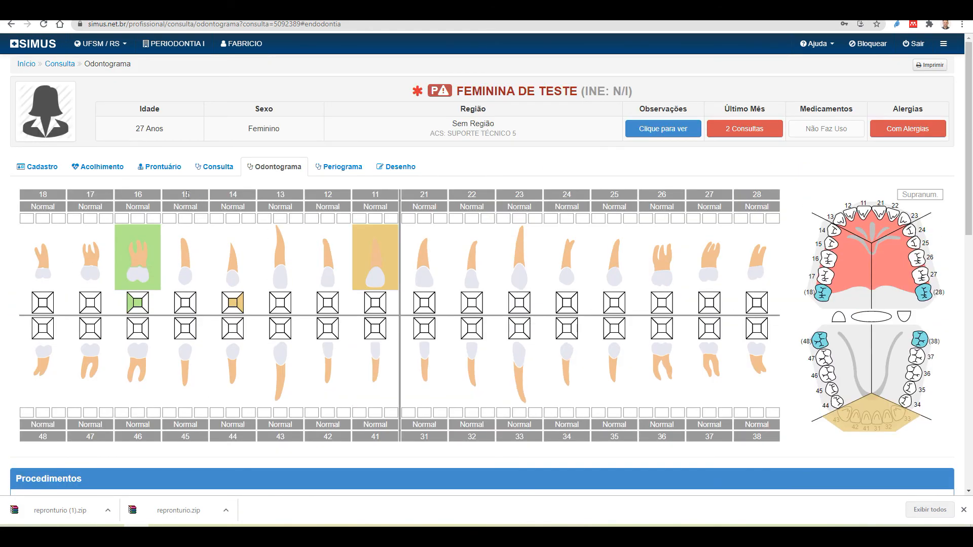
left_click(224, 171)
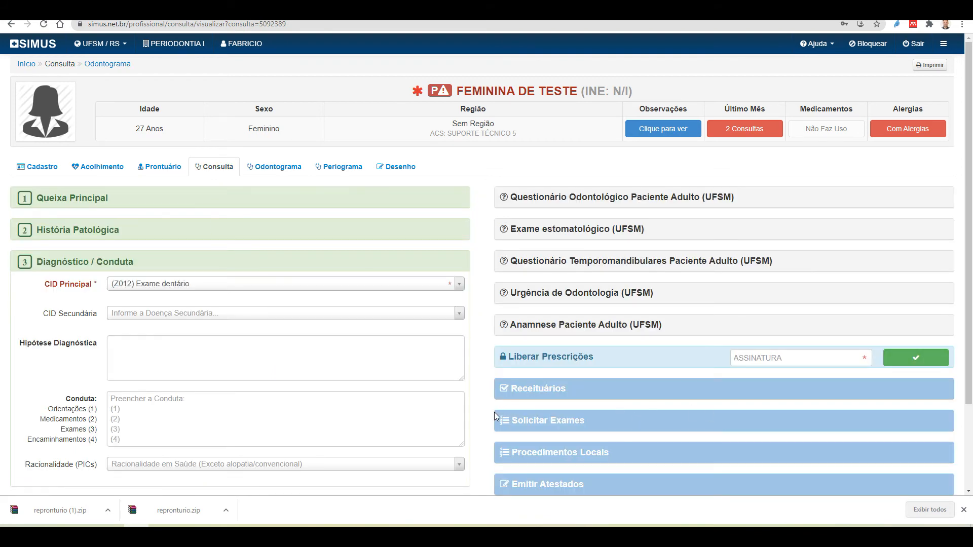
Scroll down to Diagnóstico / Conduta, showing principal CID (Z012) Exame dentário
scroll(491, 421, "down", 3)
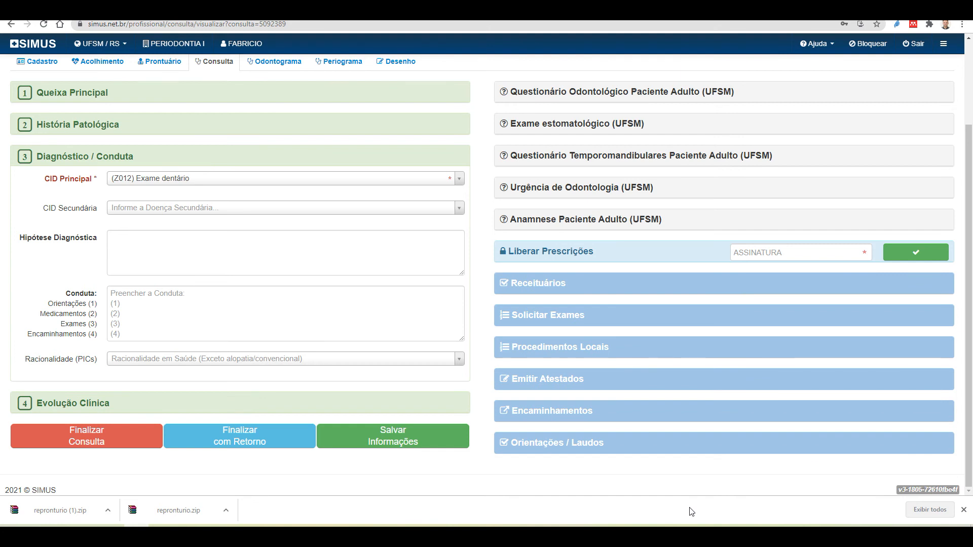
Expand Evolução Clínica, which reports no evolutions in the last 12 hours
left_click(72, 409)
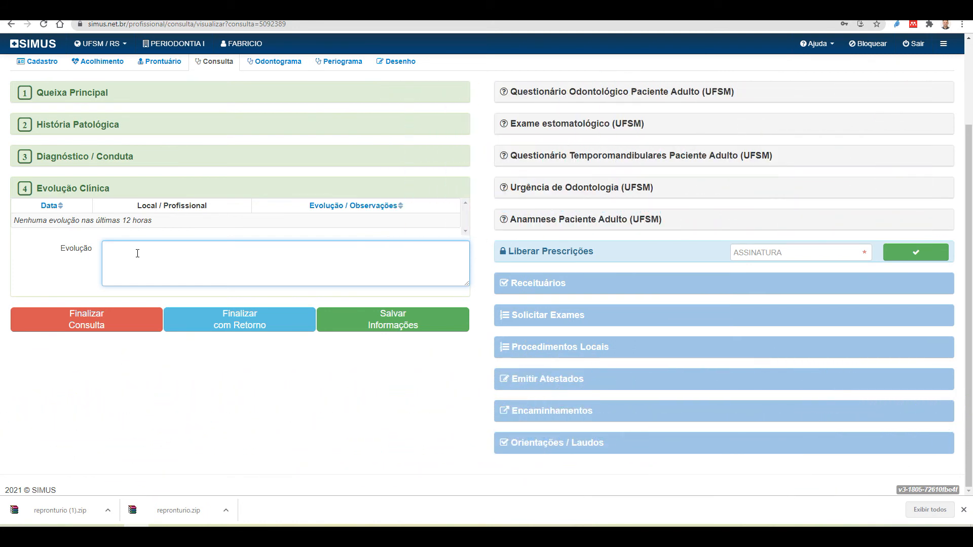
scroll(720, 404, "up", 2)
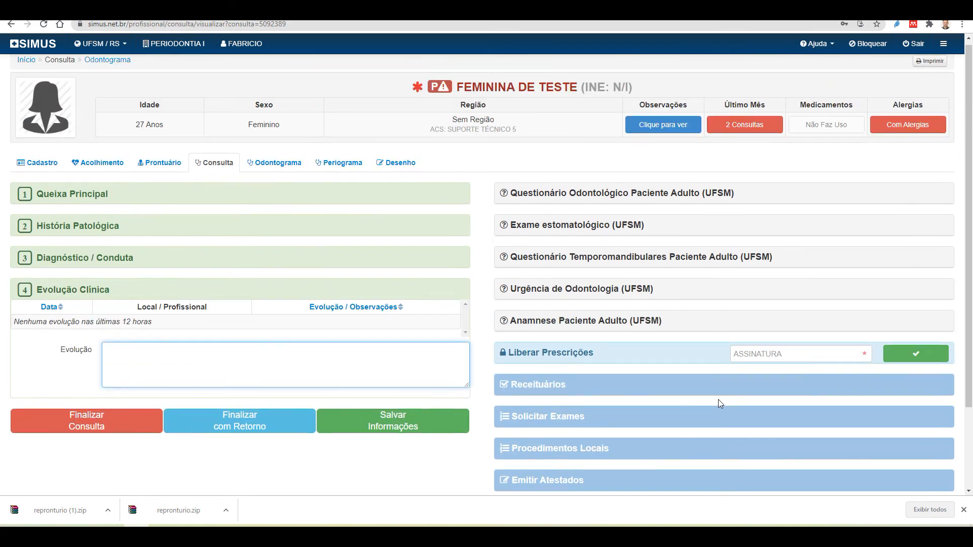
scroll(720, 403, "down", 2)
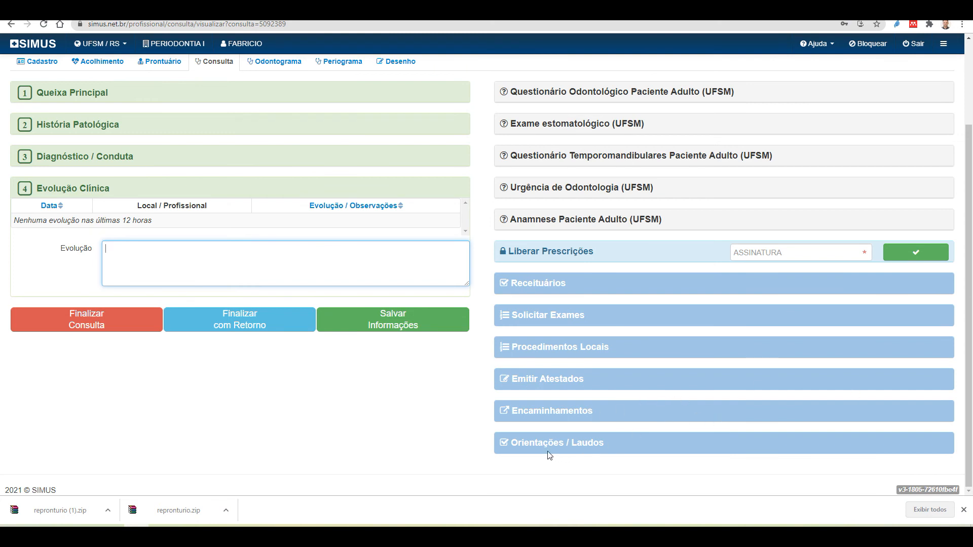
Enter the signature password to release prescriptions and dismiss the browser's password prompt
left_click(801, 253)
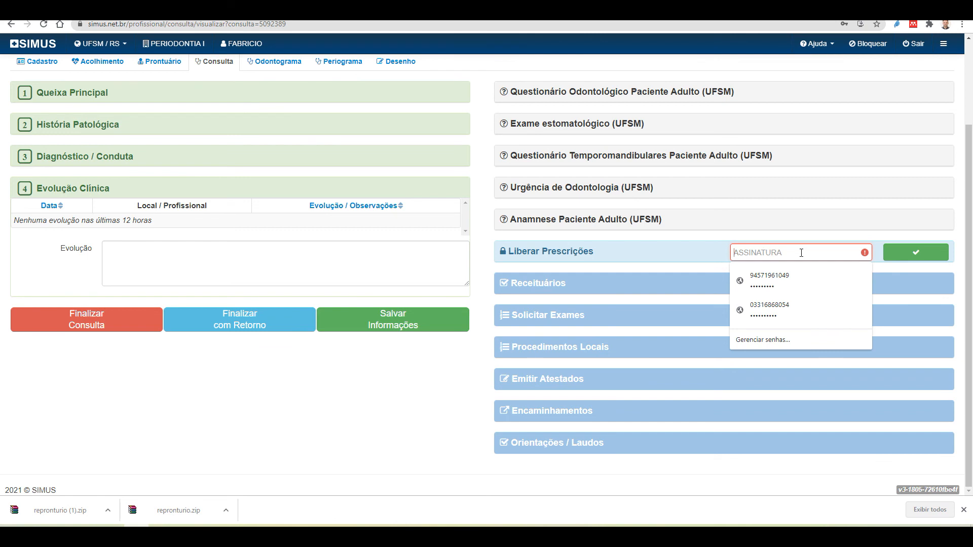
type("•••")
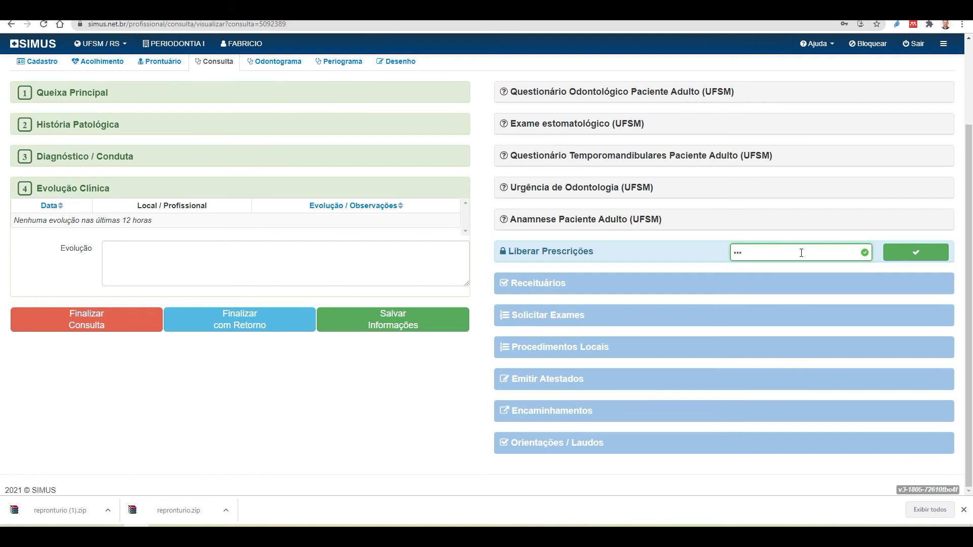
left_click(914, 253)
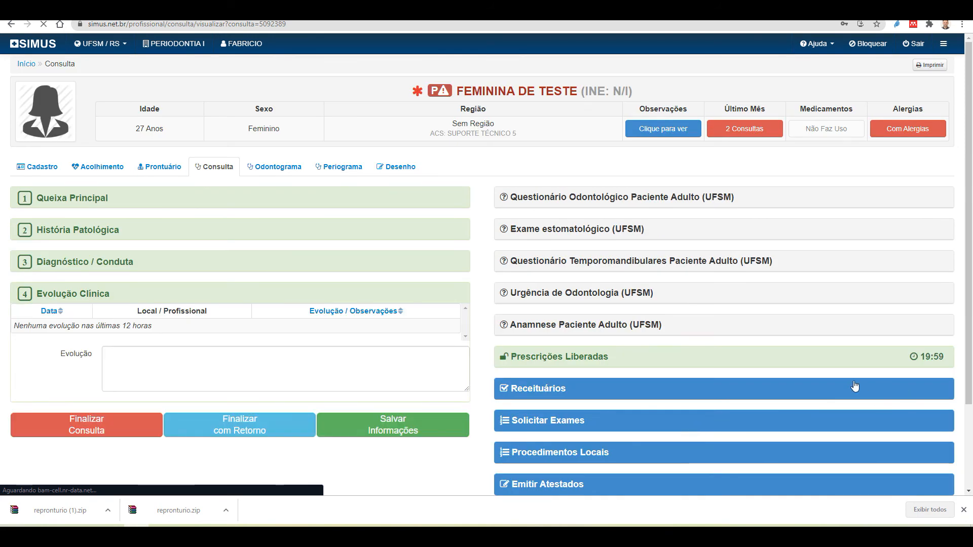
scroll(794, 356, "down", 3)
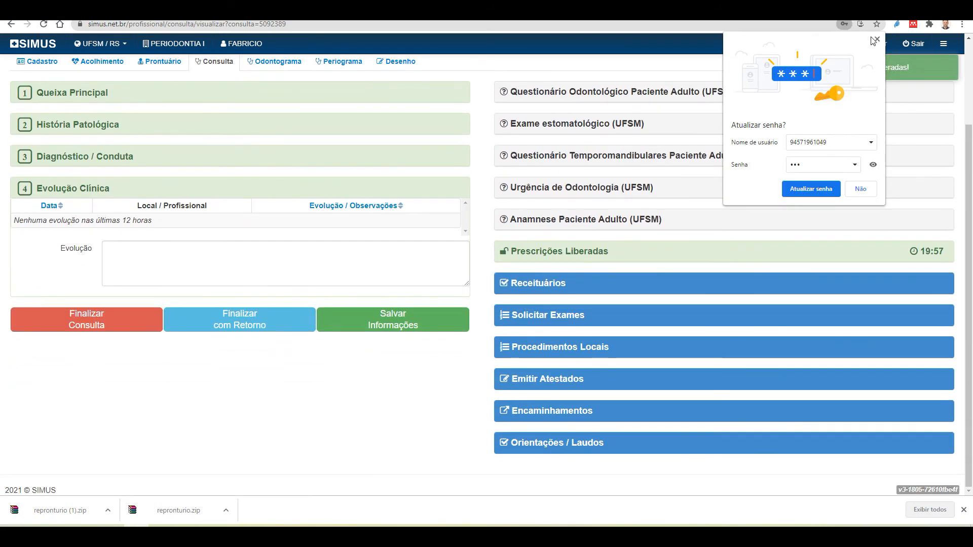
left_click(874, 40)
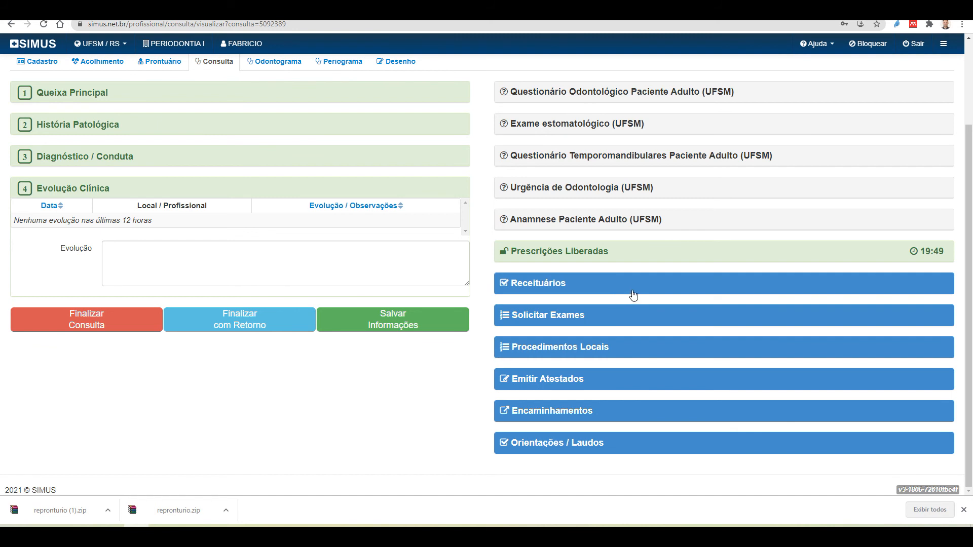
Search the prescription products for Paracetamol and select it
left_click(637, 289)
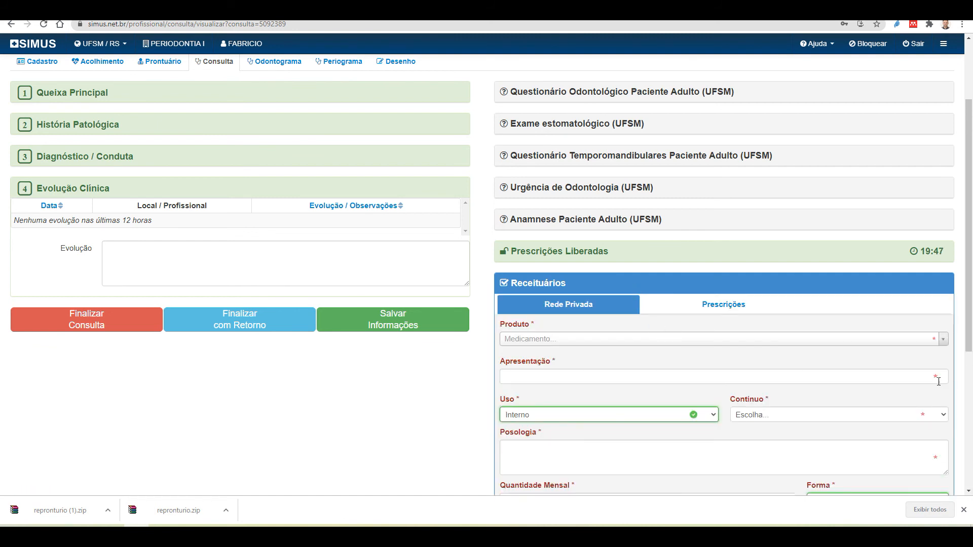
scroll(625, 236, "down", 2)
left_click(632, 242)
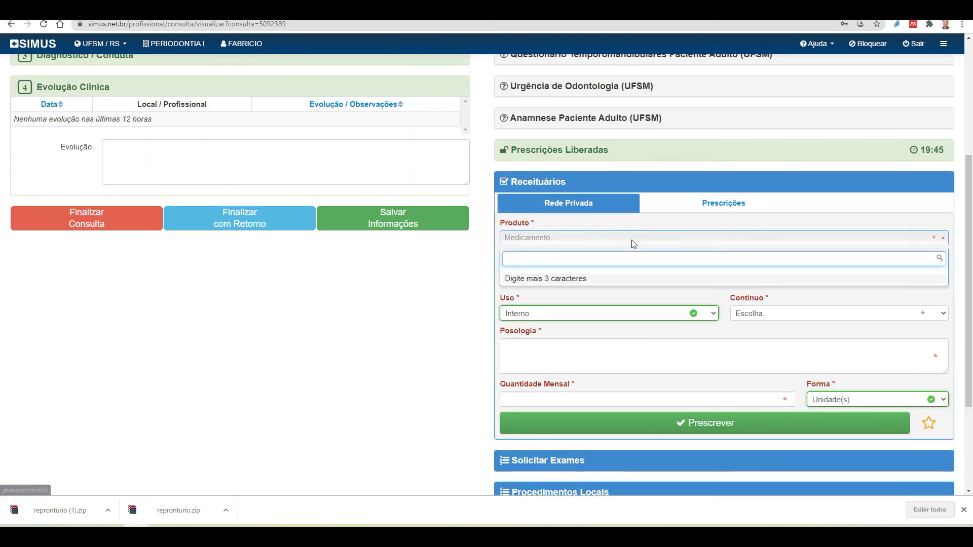
type("Medi")
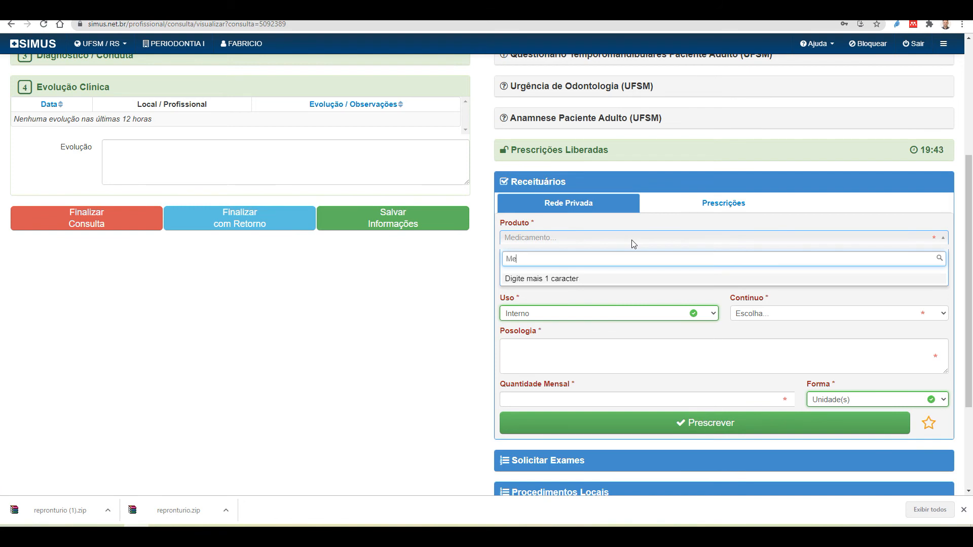
key("BackSpace")
key("BackSpace")
key("BackSpace")
key("BackSpace")
type("Amxo")
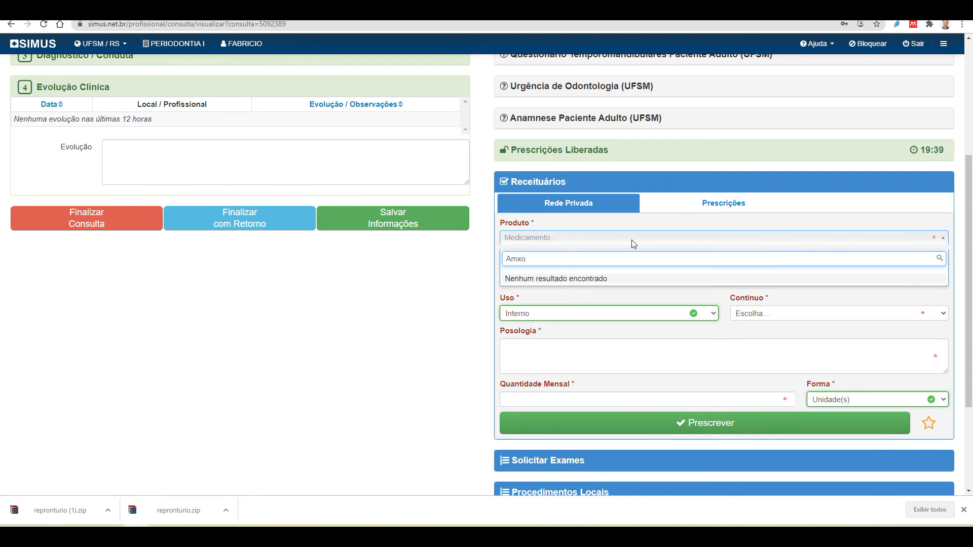
key("BackSpace")
key("BackSpace")
type("ox")
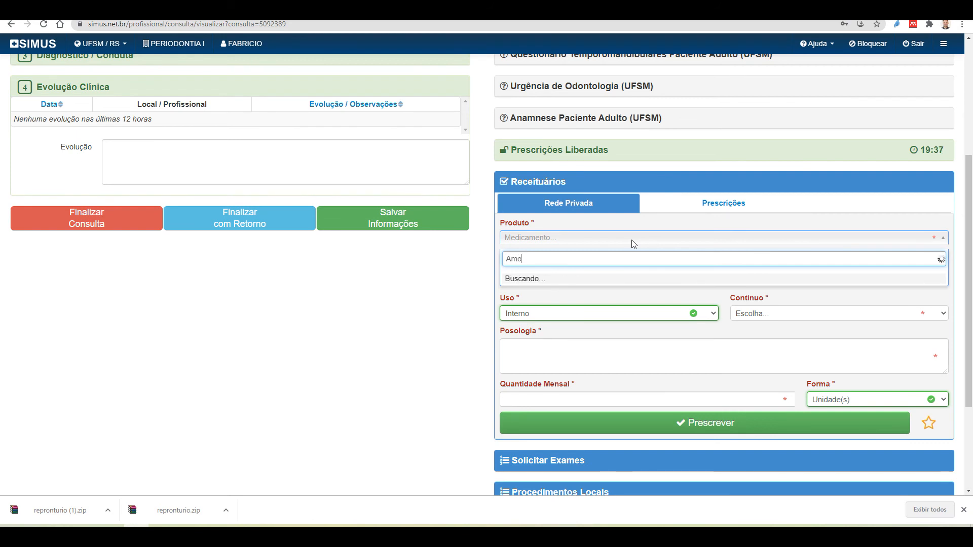
type("i")
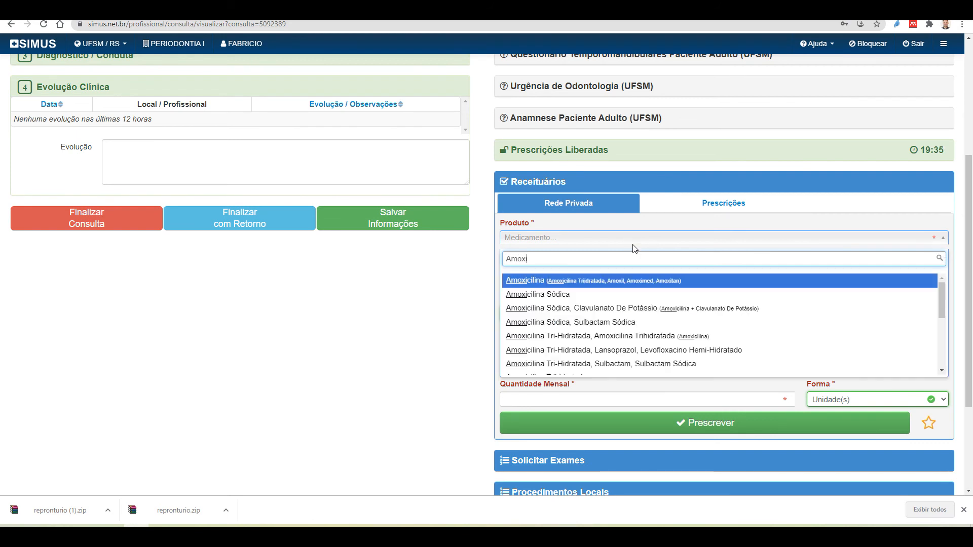
left_click_drag(571, 257, 486, 259)
type("Parace")
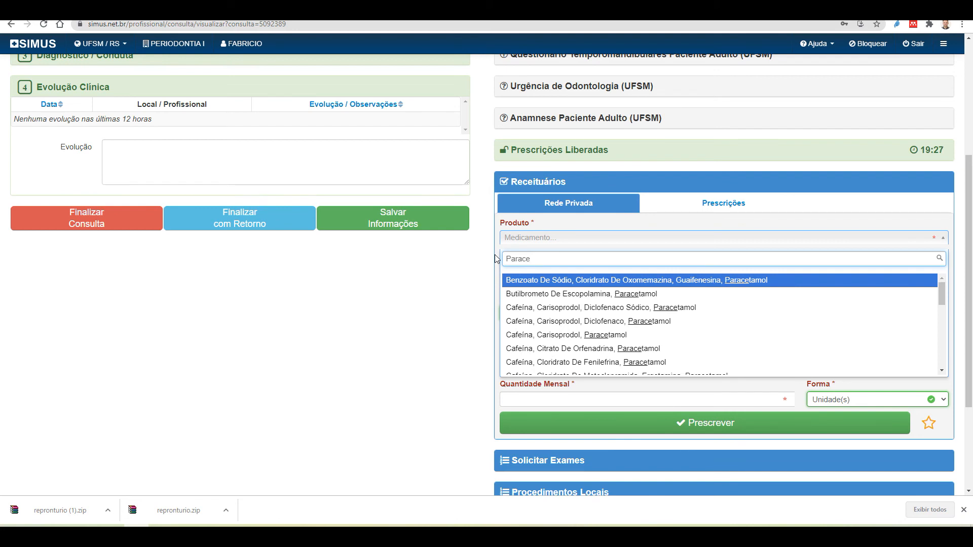
type("tamol")
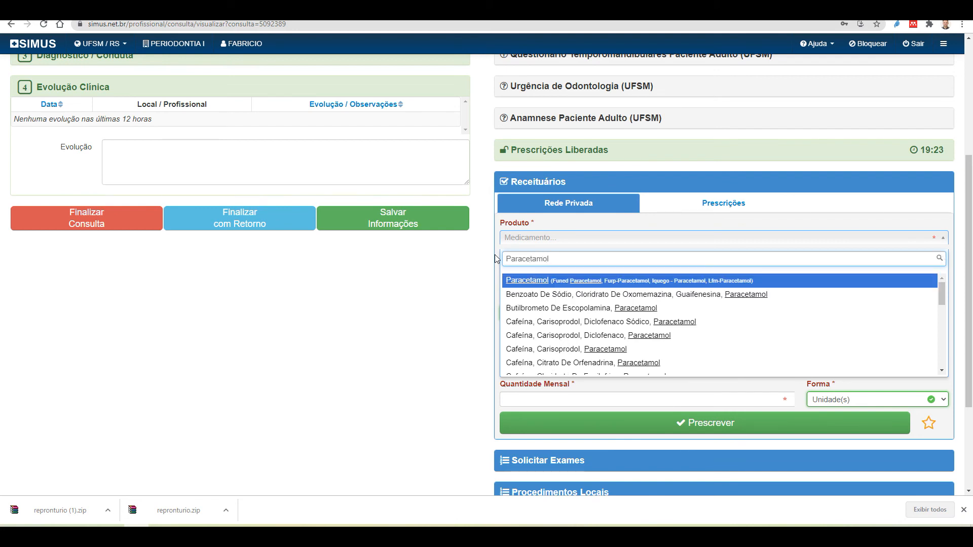
left_click(568, 283)
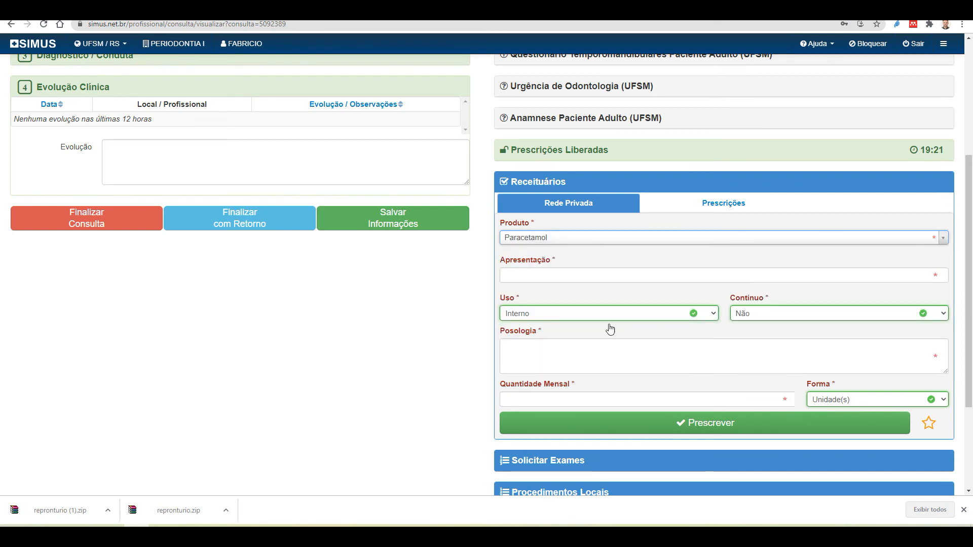
Set presentation Comprimidos, continuous use Não, and posology 'Tomar 1 comprimido de 6 -6 horas enquanto houver do'
left_click(607, 276)
type("Comprimidos")
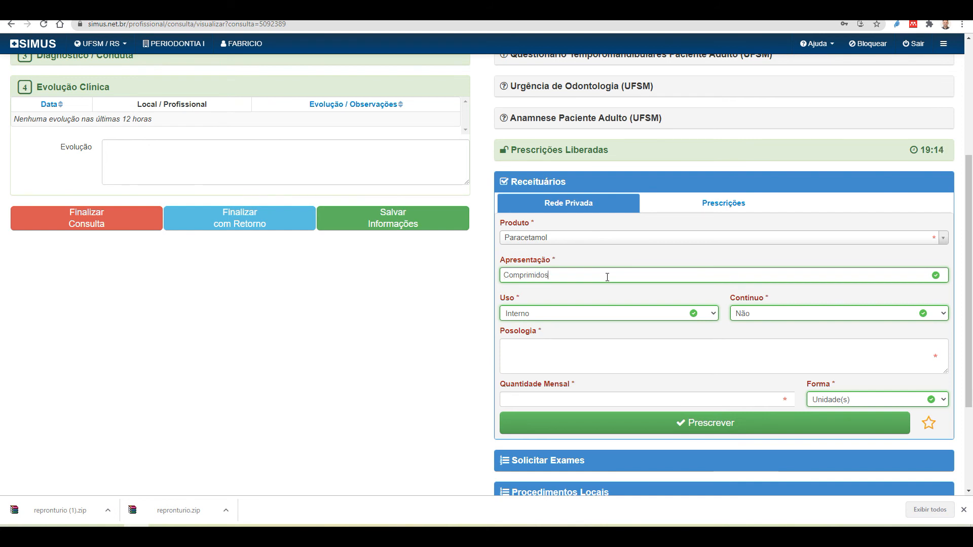
left_click(755, 316)
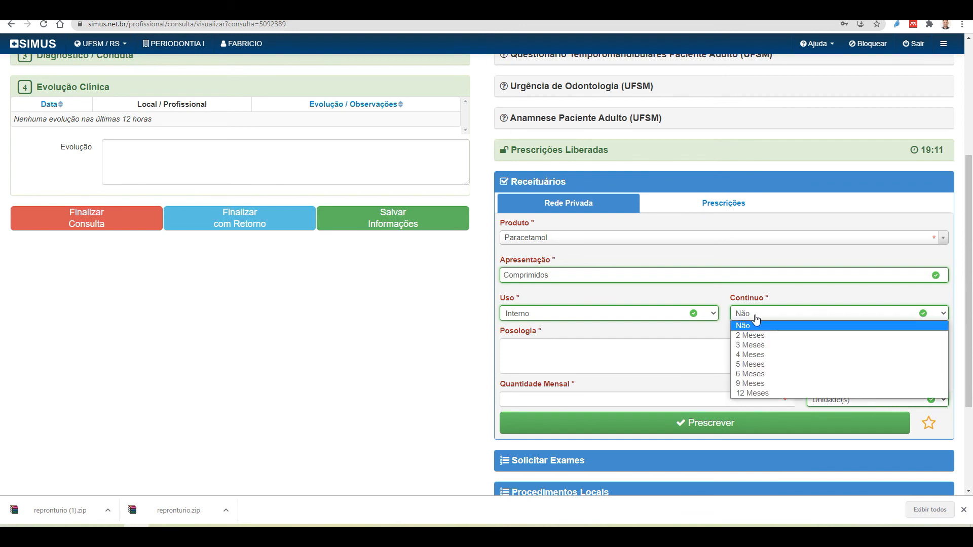
left_click(757, 326)
left_click(676, 349)
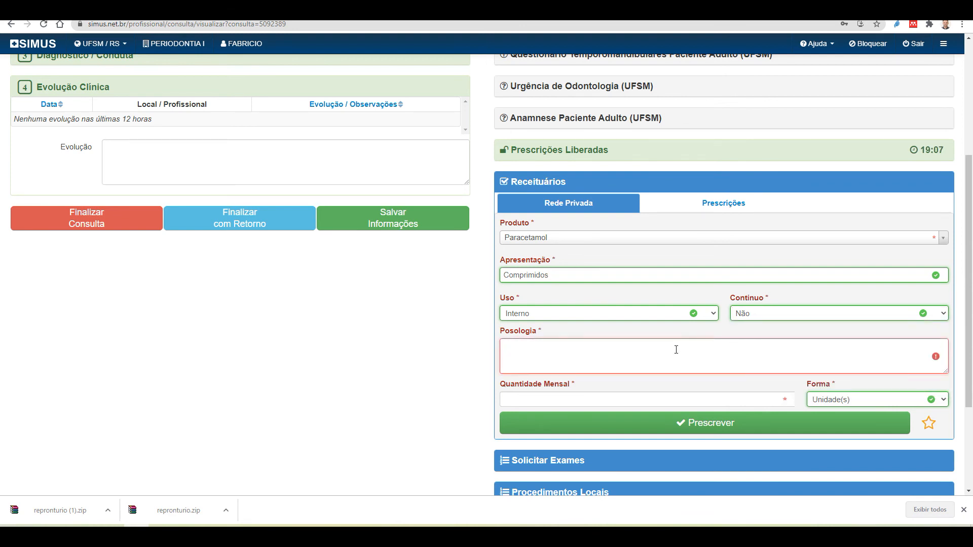
type("Tomar 1 comprimido de 6 -6 hora")
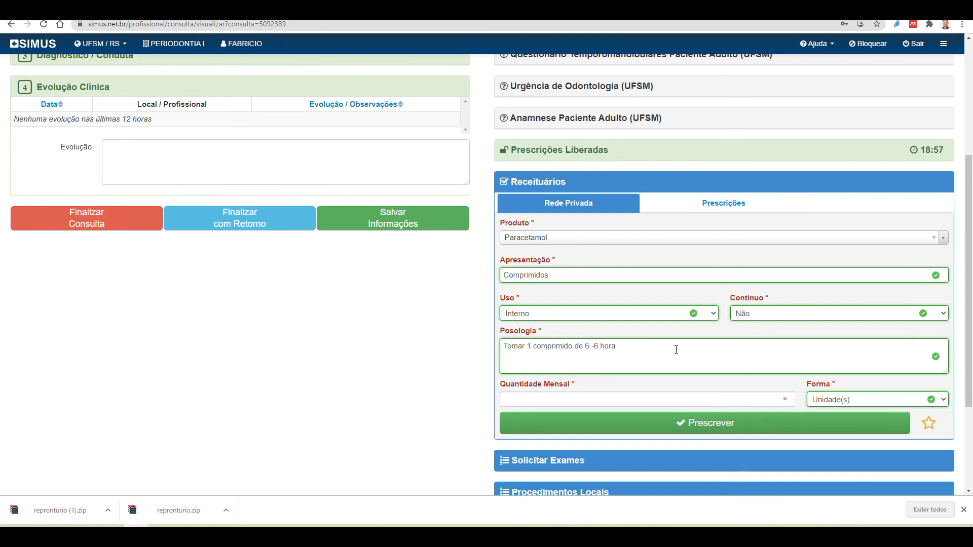
type("s enquanto houver dor")
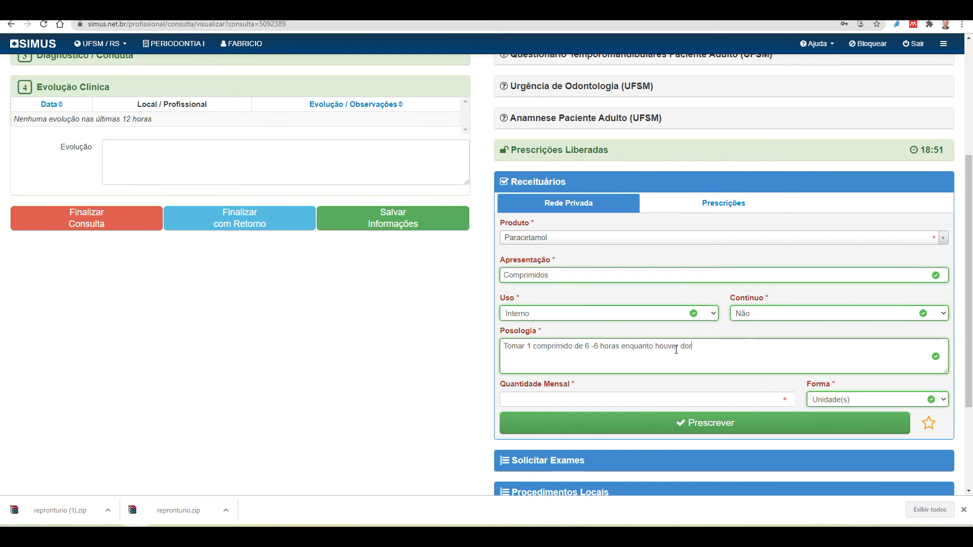
Set quantity 12 Comprimido(s), prescribe it, and open the printable receituário
left_click(783, 398)
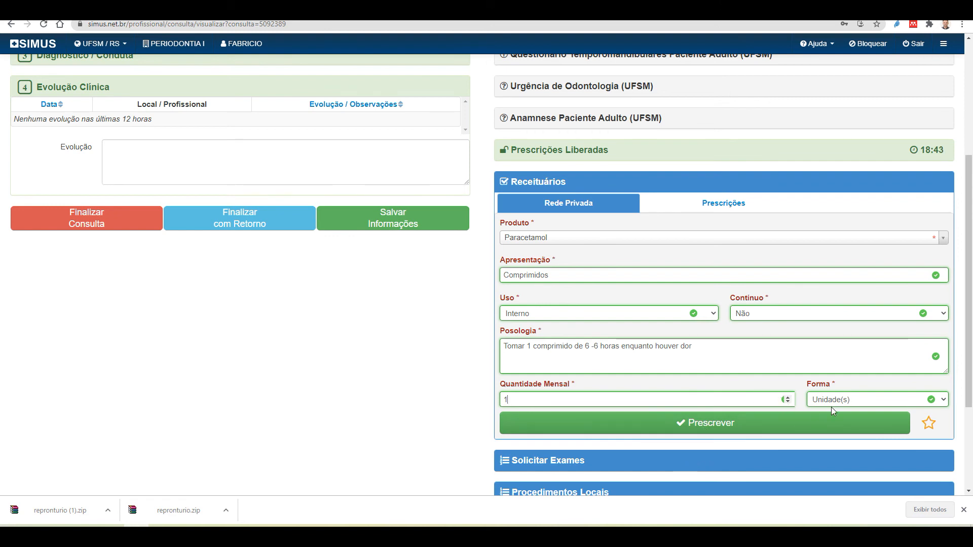
left_click(851, 401)
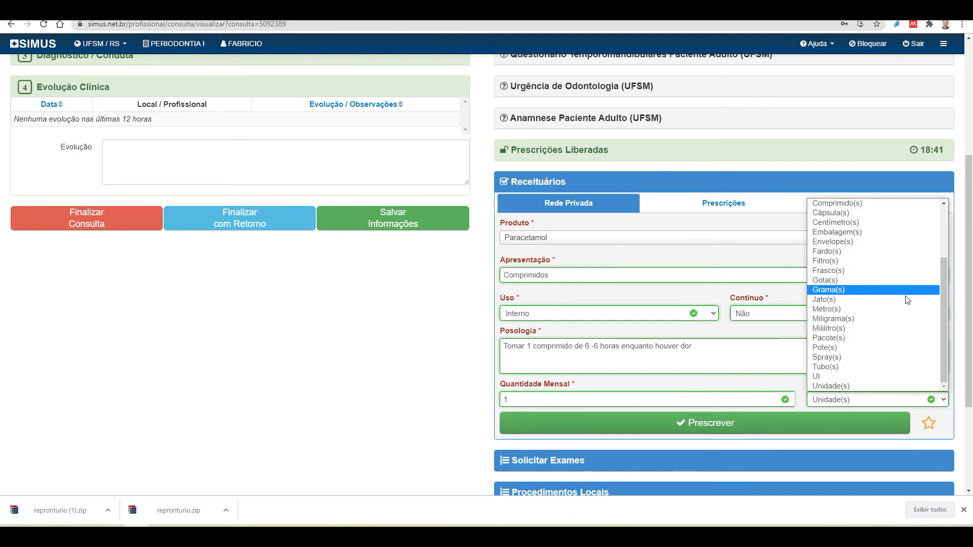
left_click_drag(942, 308, 941, 271)
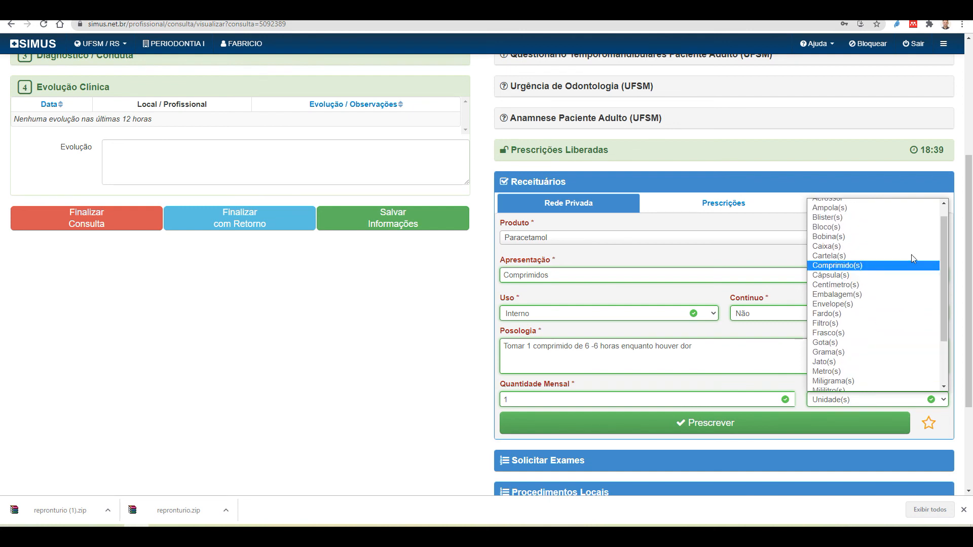
left_click(851, 273)
left_click_drag(557, 398, 499, 404)
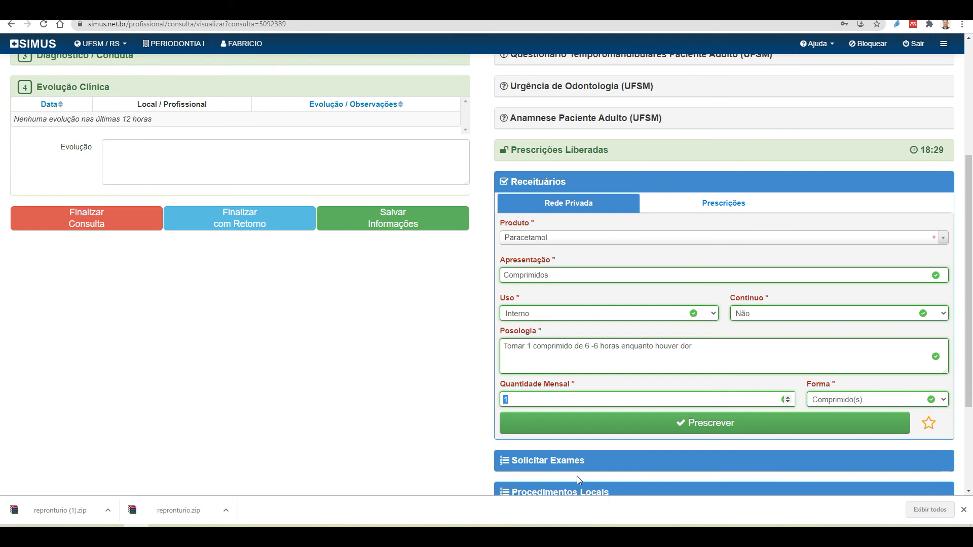
type("12")
left_click(732, 428)
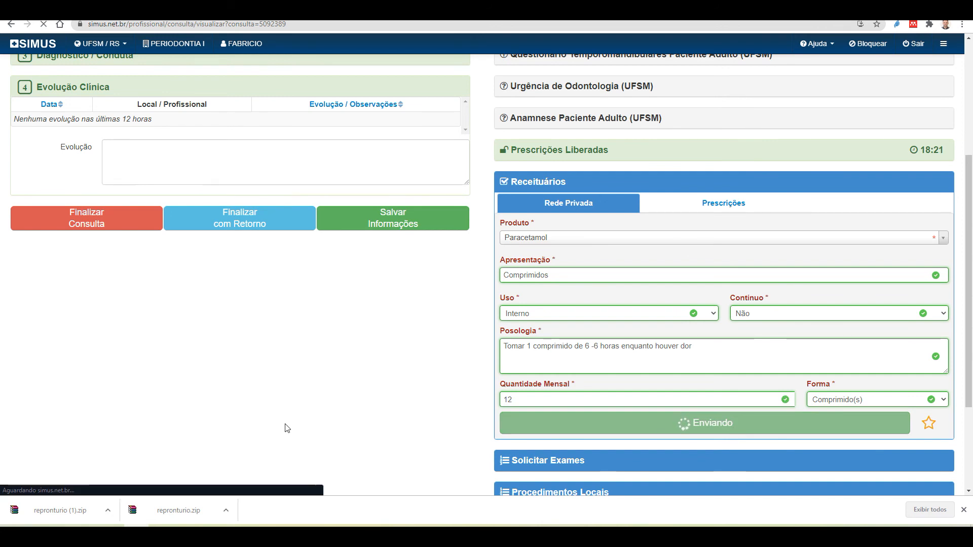
left_click(921, 189)
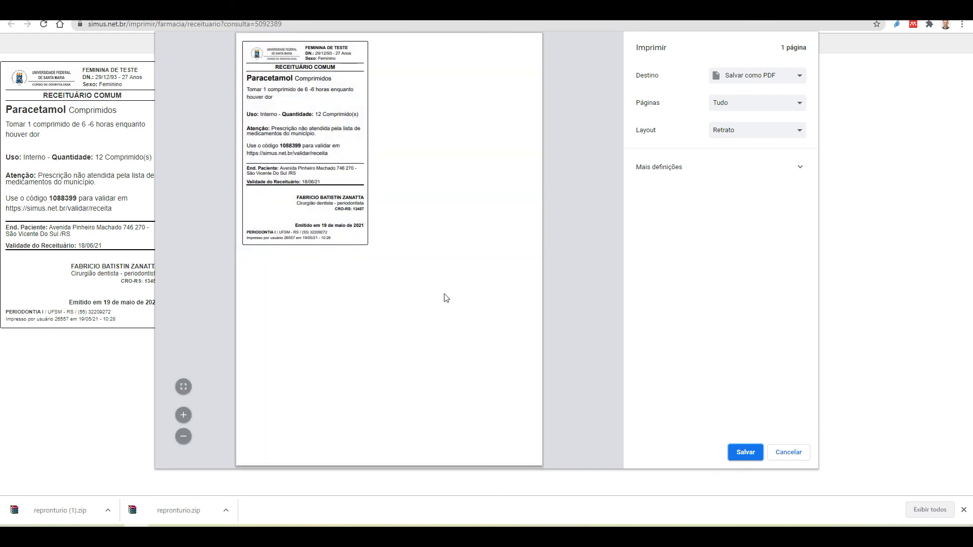
Zoom into the Paracetamol receituário preview, then cancel the print dialog without printing
left_click(186, 418)
left_click(187, 418)
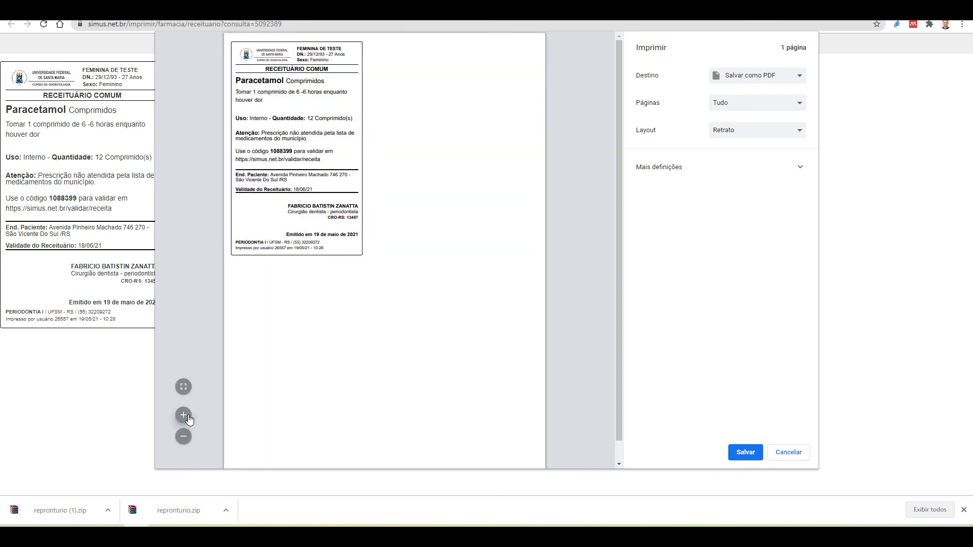
left_click(187, 418)
left_click(186, 418)
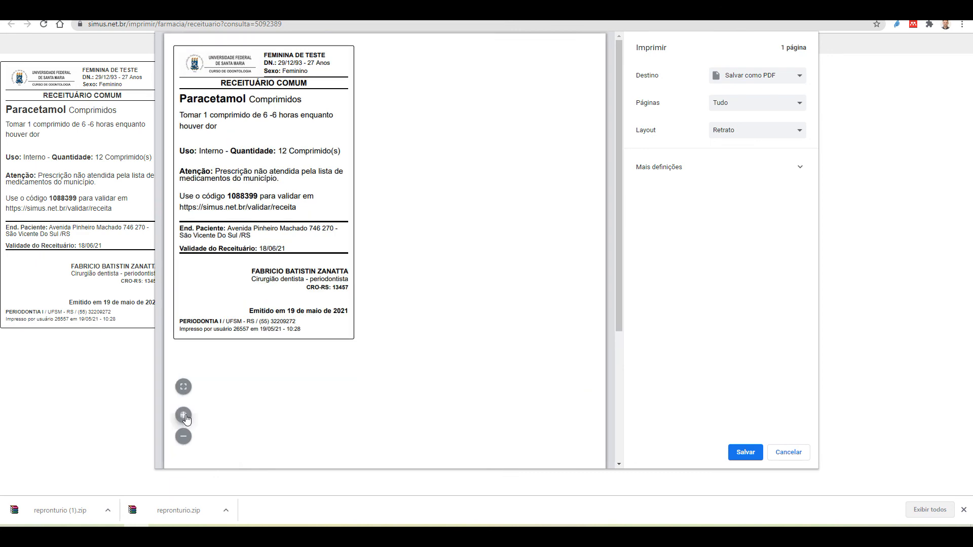
left_click(186, 419)
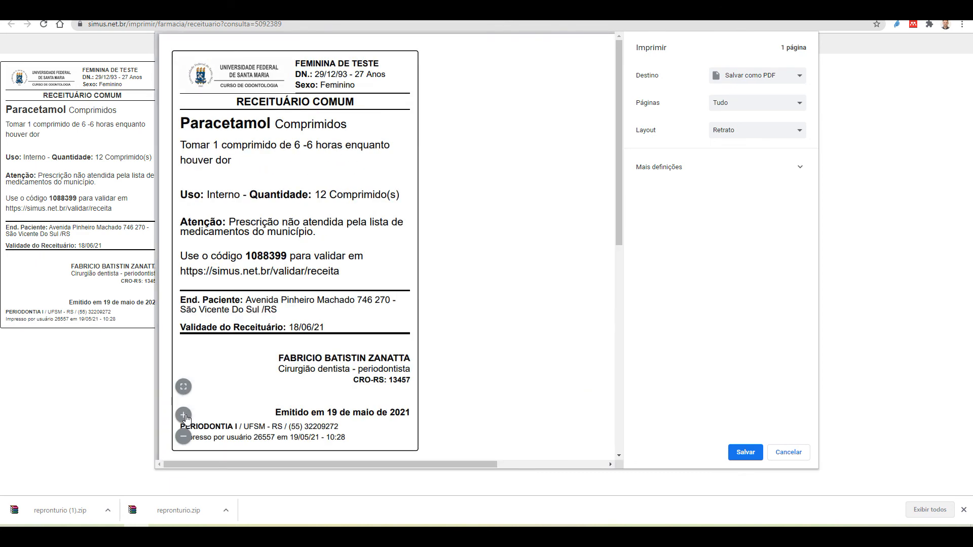
left_click_drag(276, 364, 416, 370)
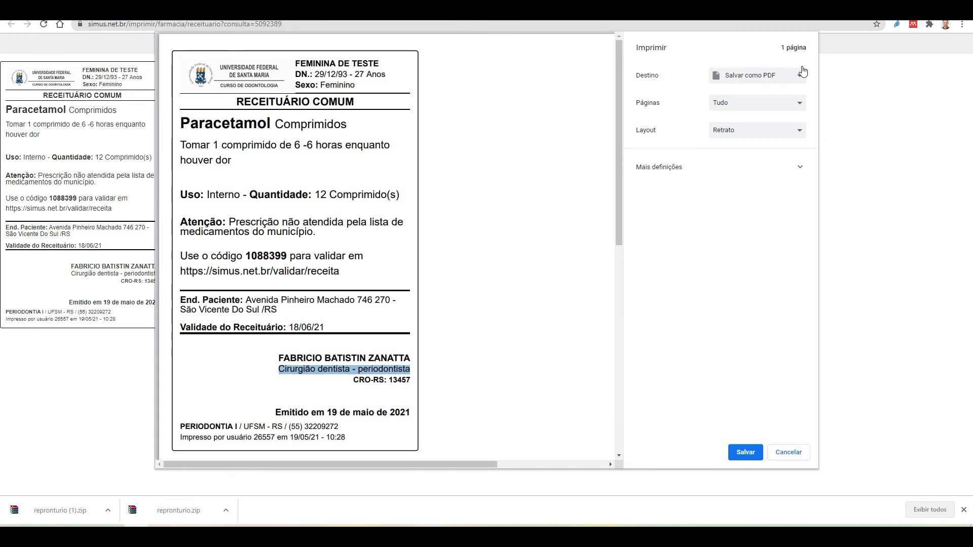
left_click(790, 452)
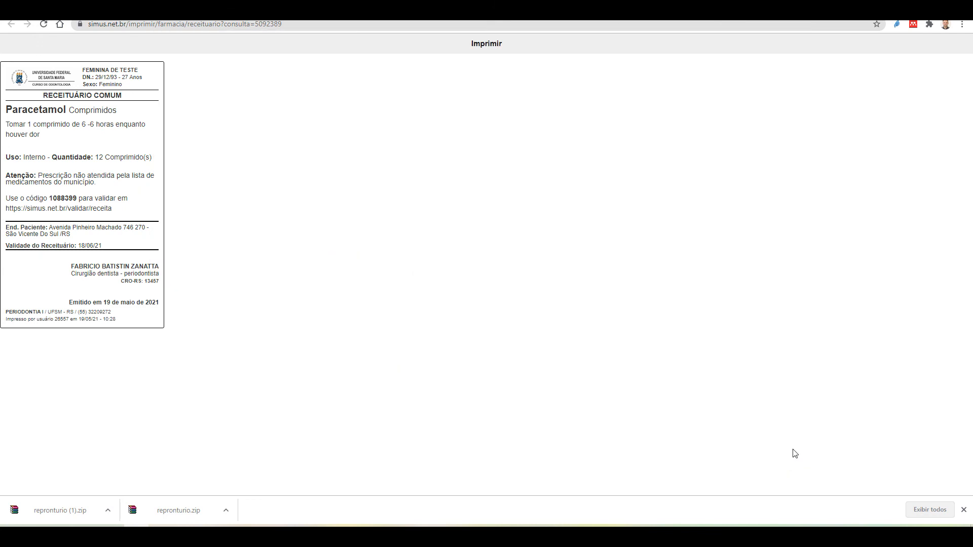
Back on the consultation, open and close the medical certificate section without choosing a type
left_click(306, 8)
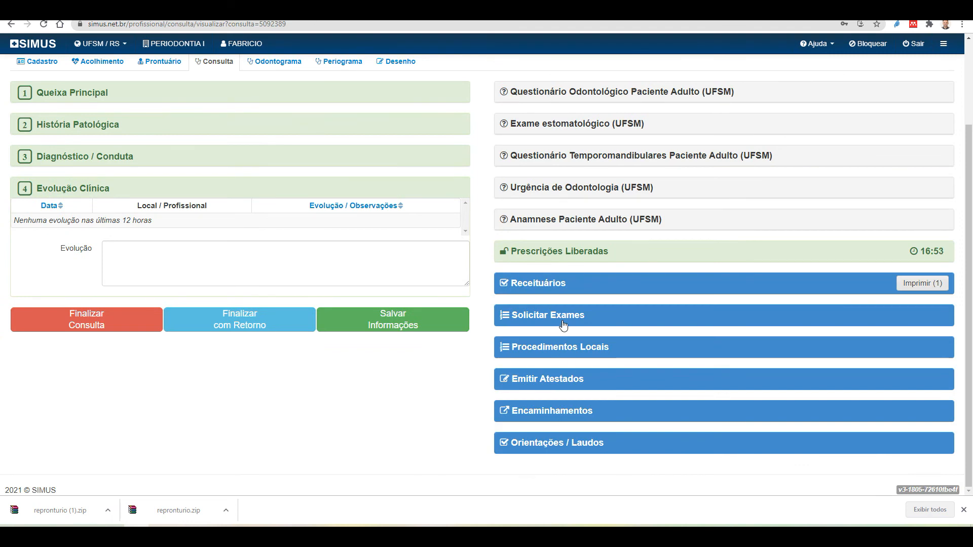
left_click(560, 378)
scroll(566, 392, "down", 1)
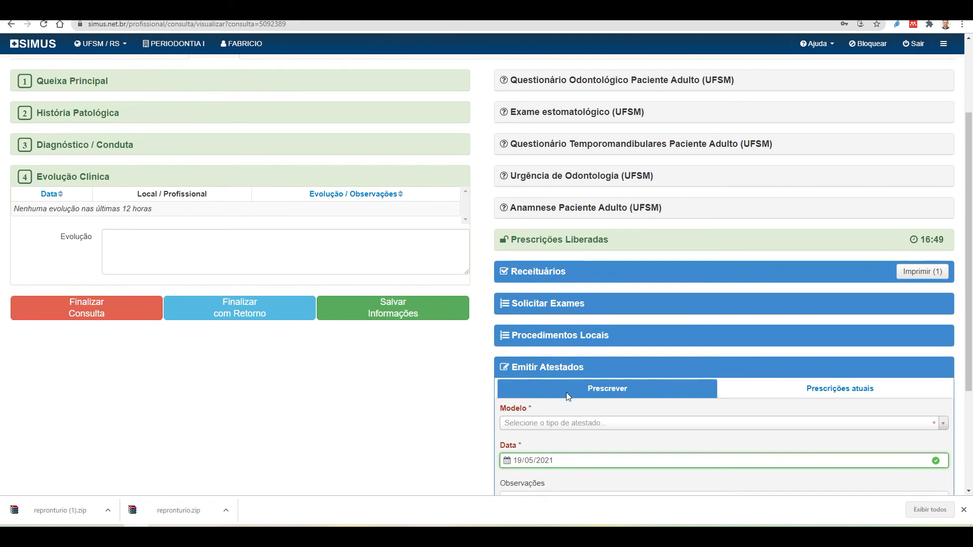
scroll(567, 392, "down", 3)
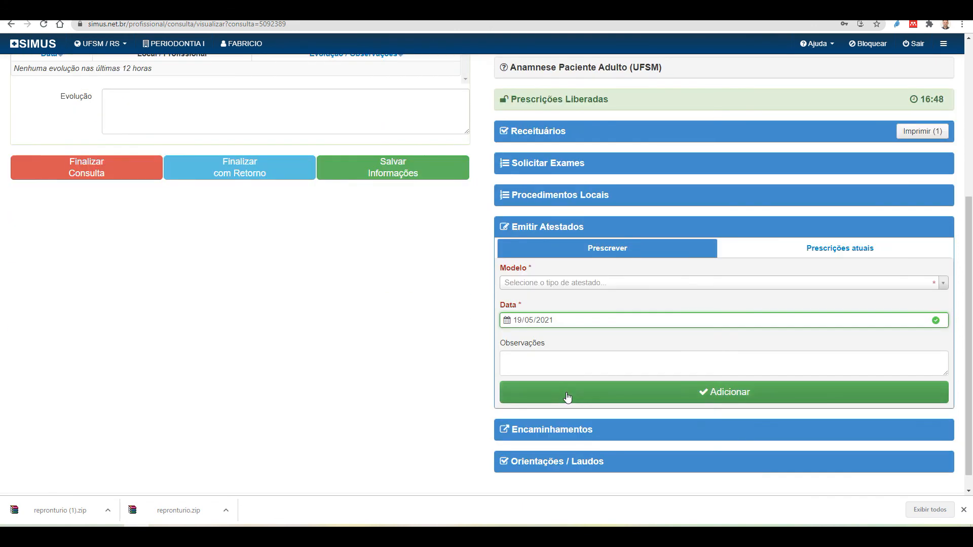
left_click(559, 287)
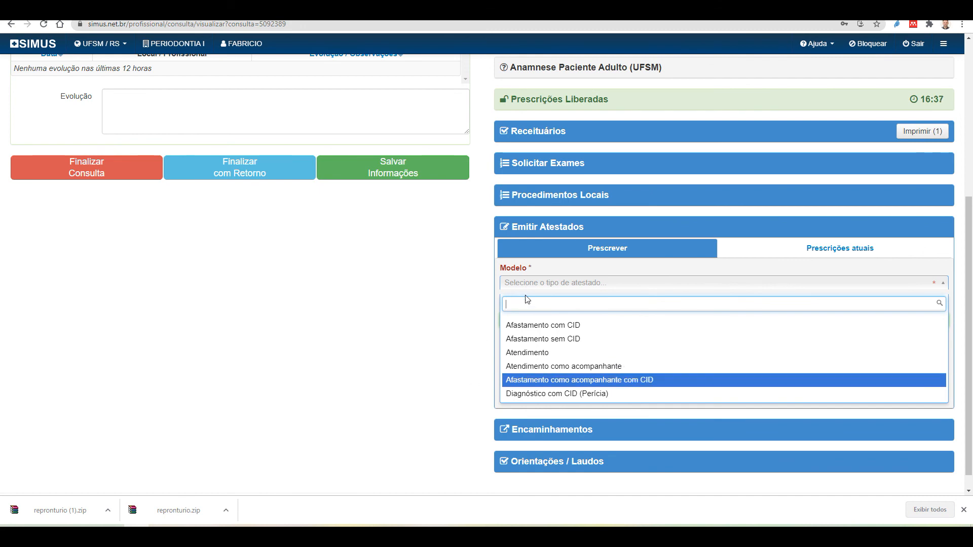
left_click(538, 251)
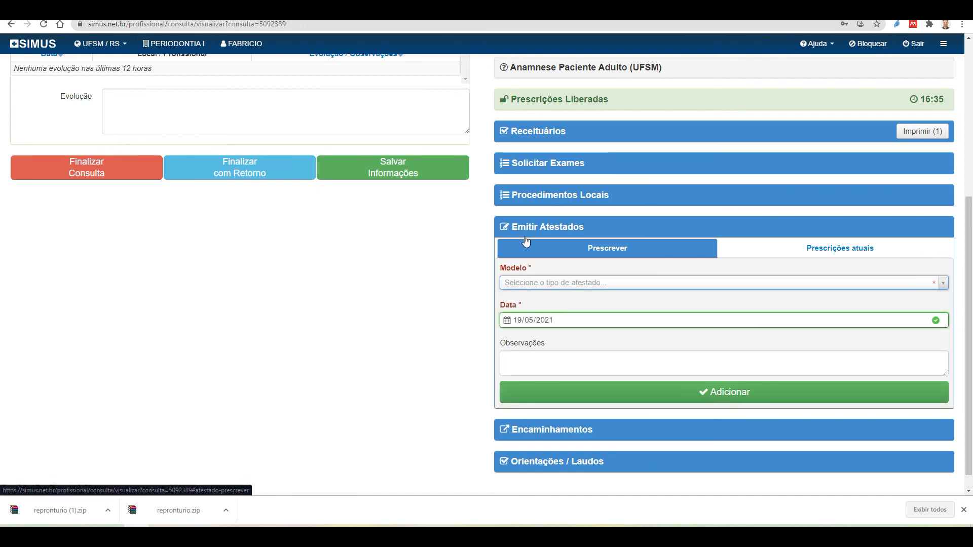
left_click(533, 226)
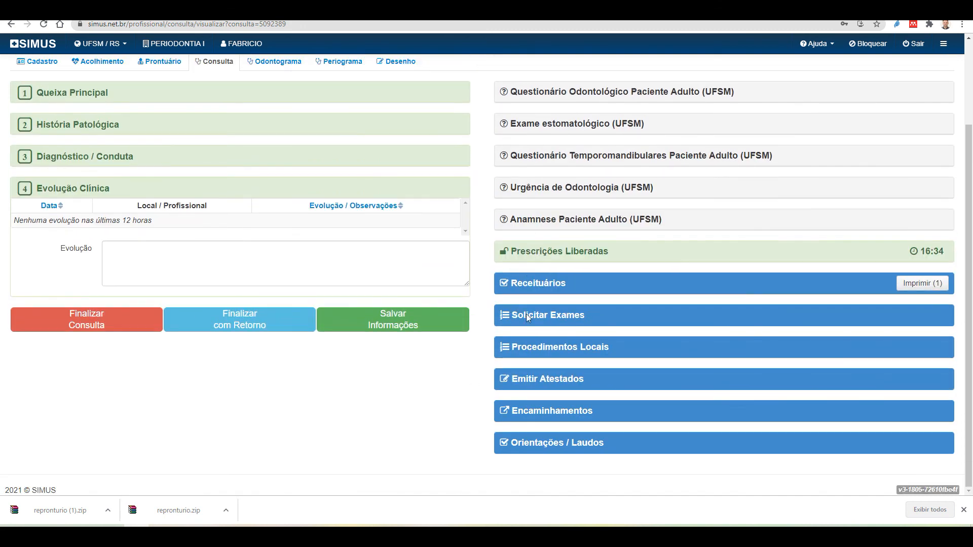
Toggle Encaminhamentos open and closed, then expand Orientações / Laudos
left_click(561, 416)
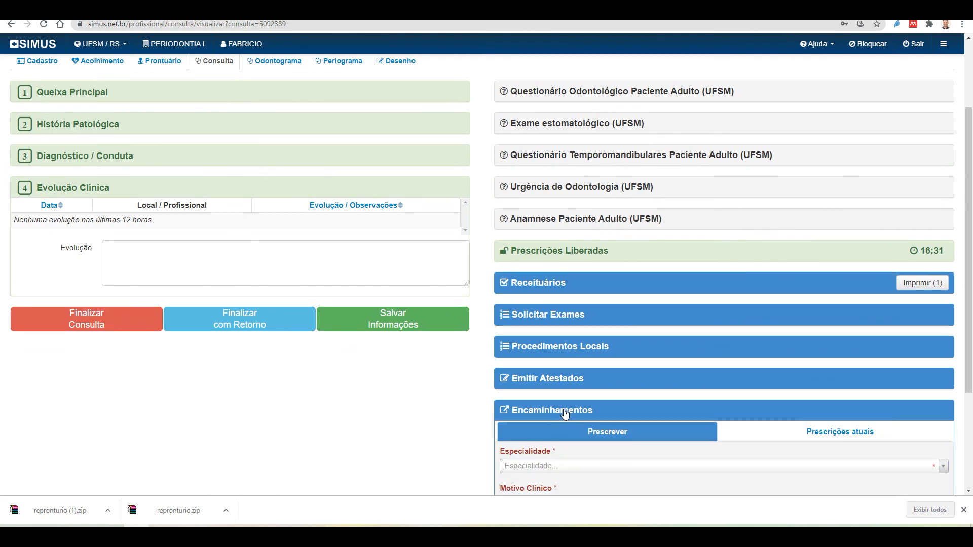
left_click(562, 413)
left_click(558, 444)
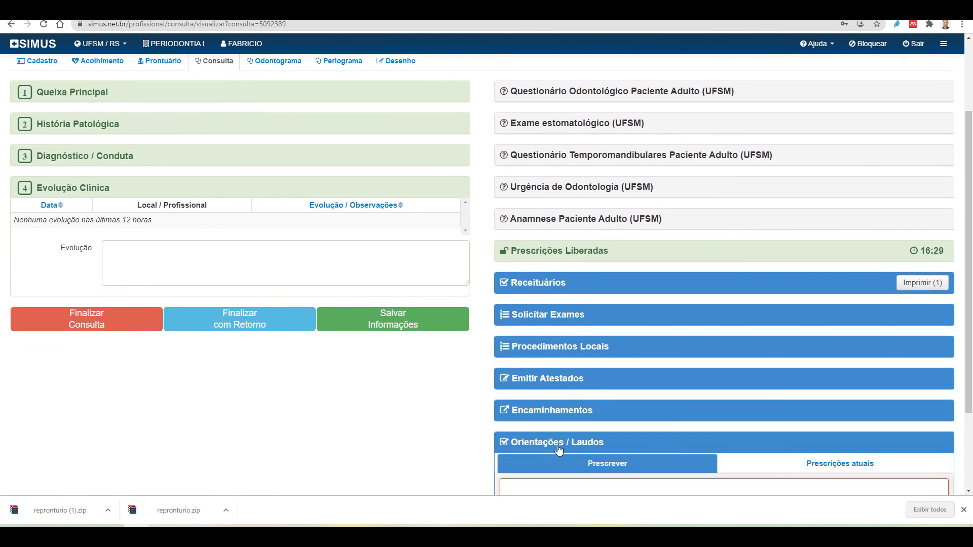
scroll(547, 460, "down", 3)
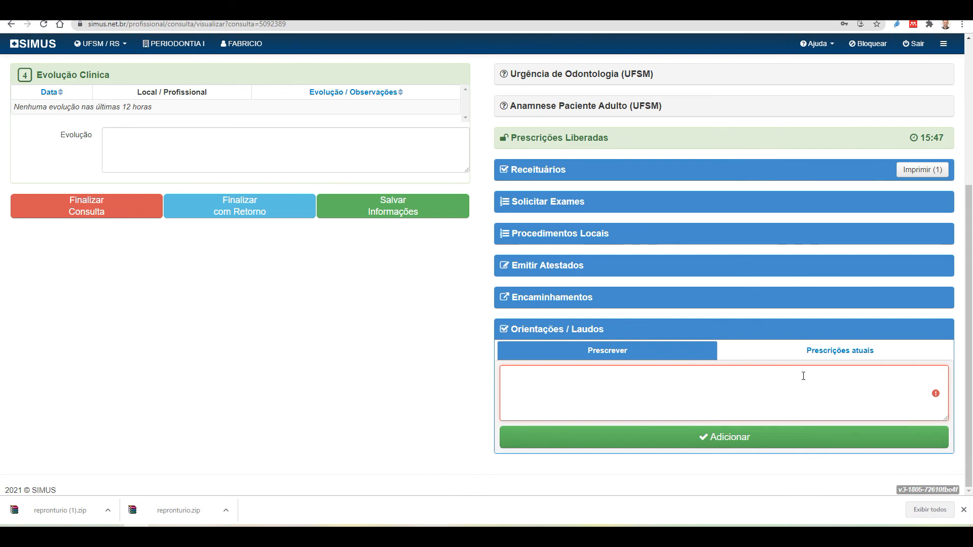
scroll(798, 380, "up", 5)
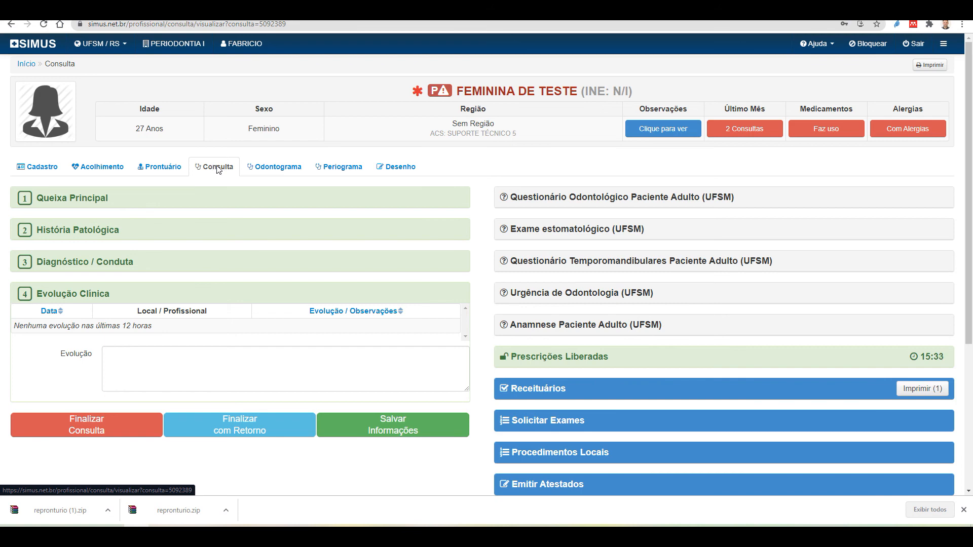
scroll(215, 184, "down", 2)
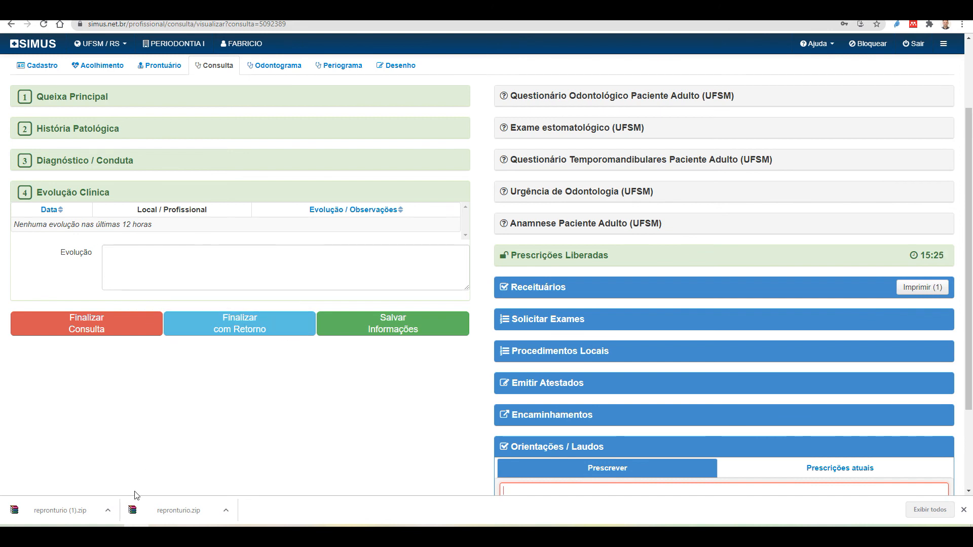
Finish the consultation with a return and advance the scheduler to Monday 24/05/2021
left_click(255, 333)
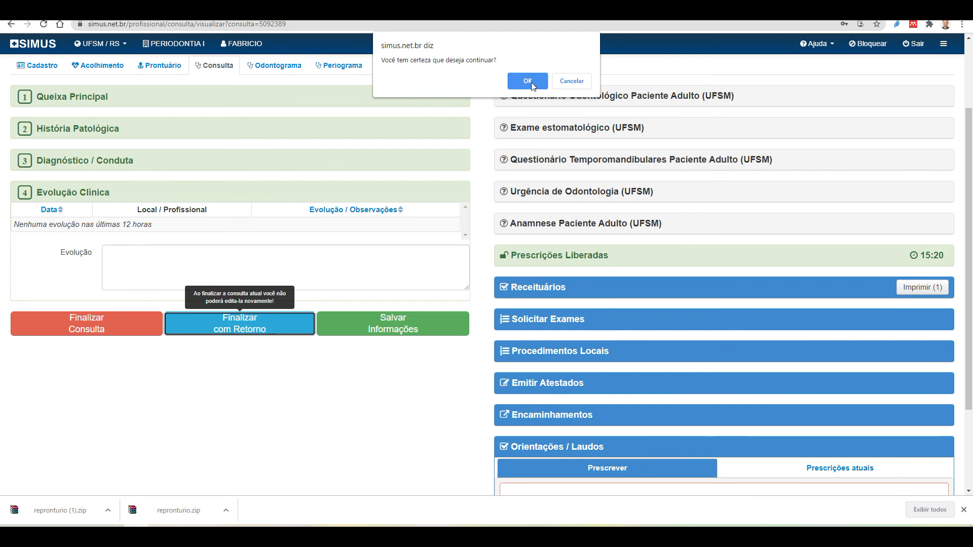
left_click(527, 81)
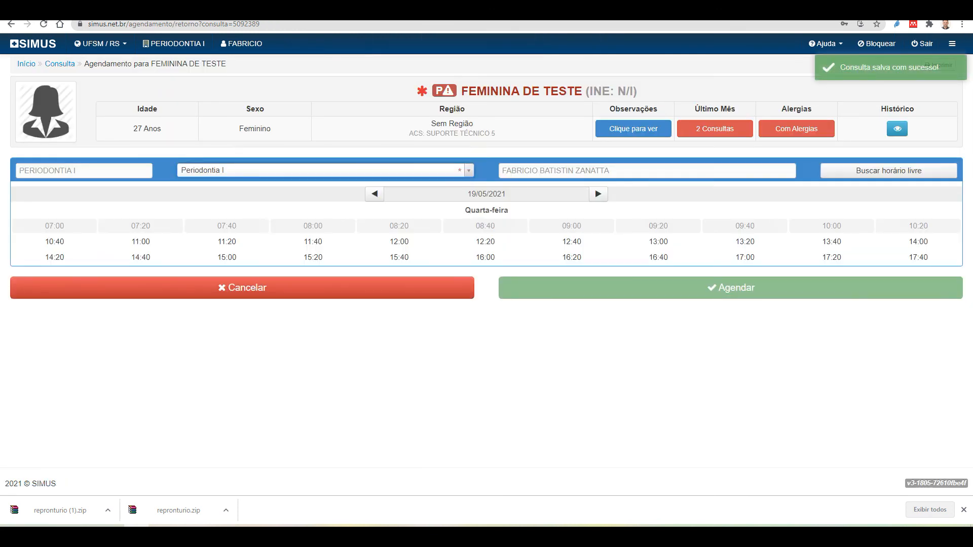
left_click(598, 195)
left_click(598, 195)
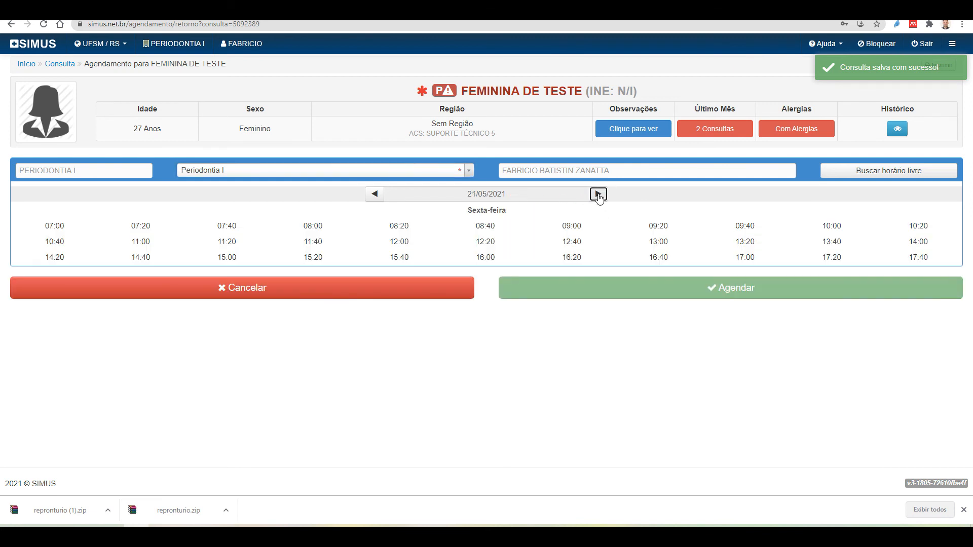
left_click(598, 195)
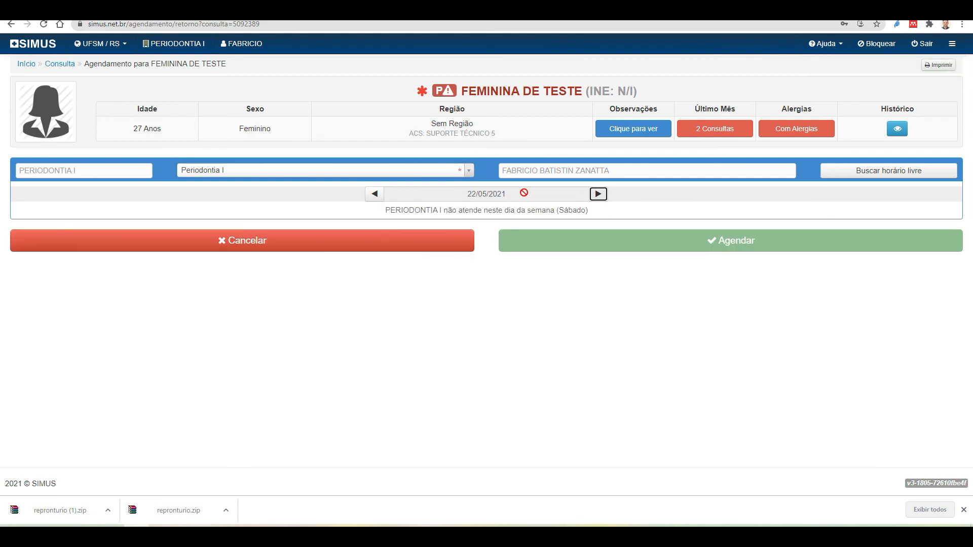
left_click(598, 195)
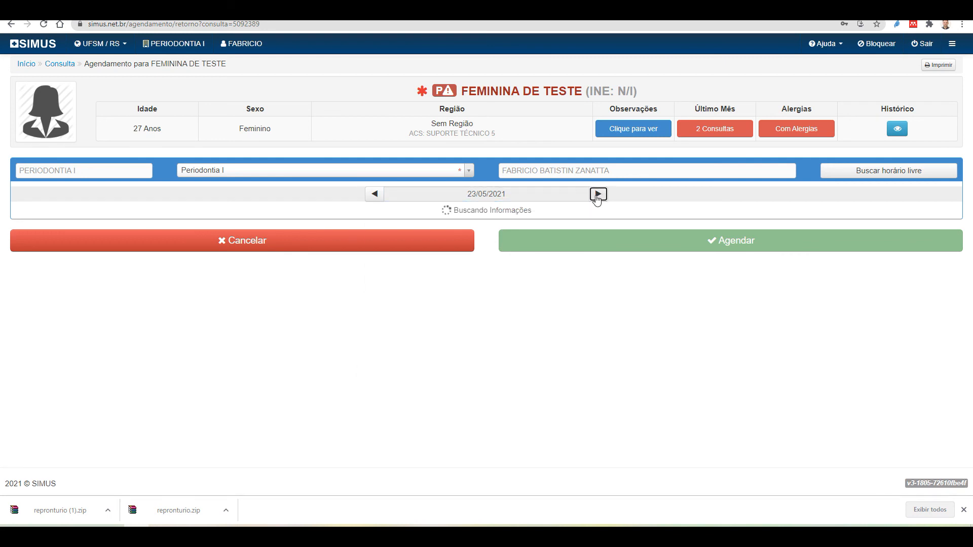
left_click(598, 194)
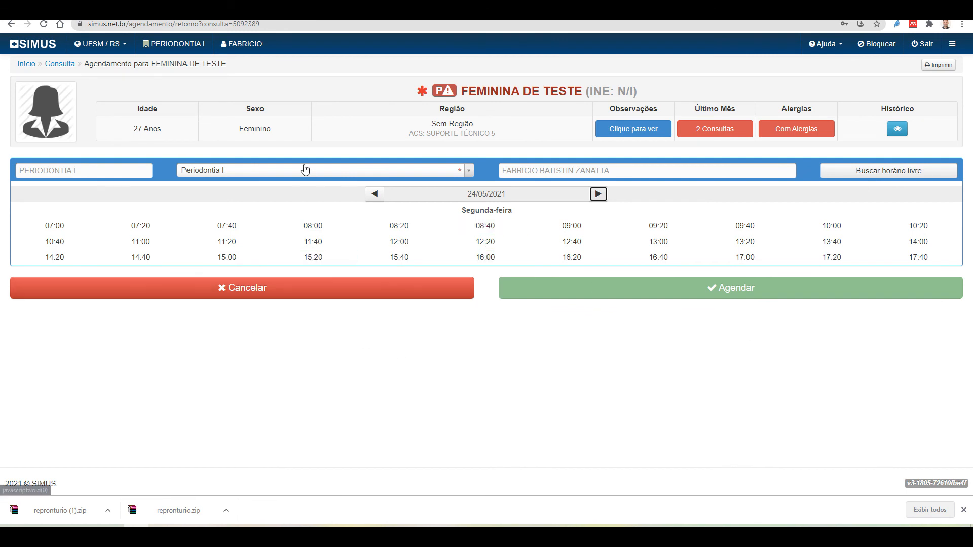
Cancel the return booking, reopen the Periodontia I consultation, and view the patient's Prontuário
left_click(274, 292)
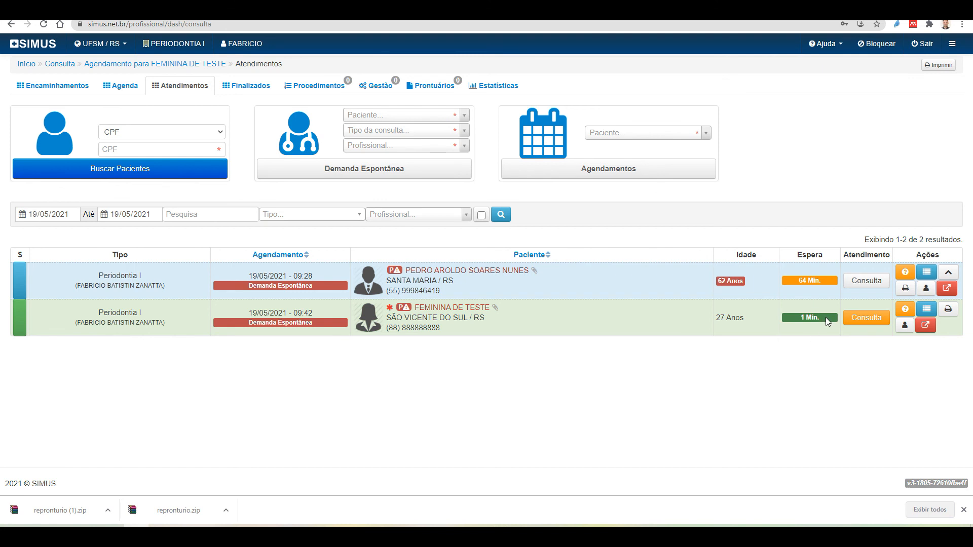
left_click(860, 319)
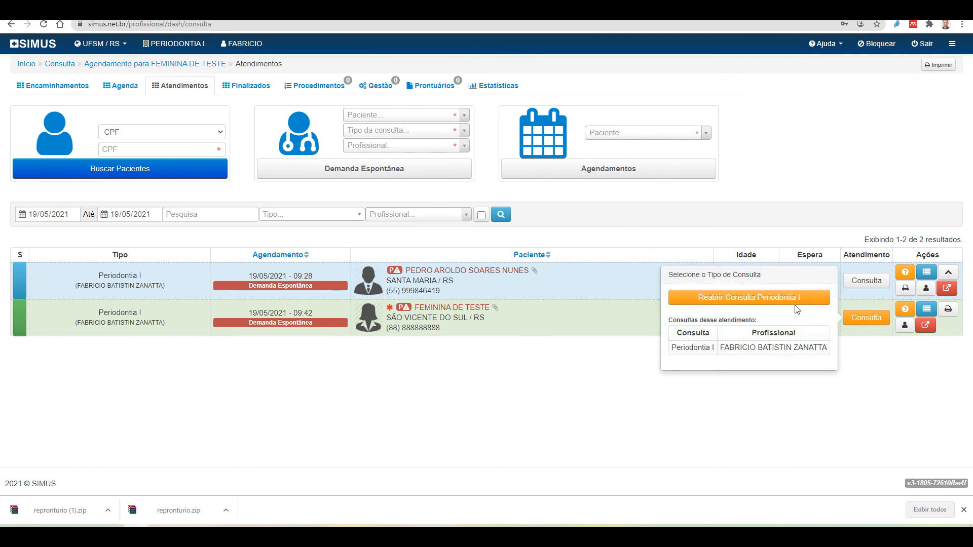
left_click(741, 296)
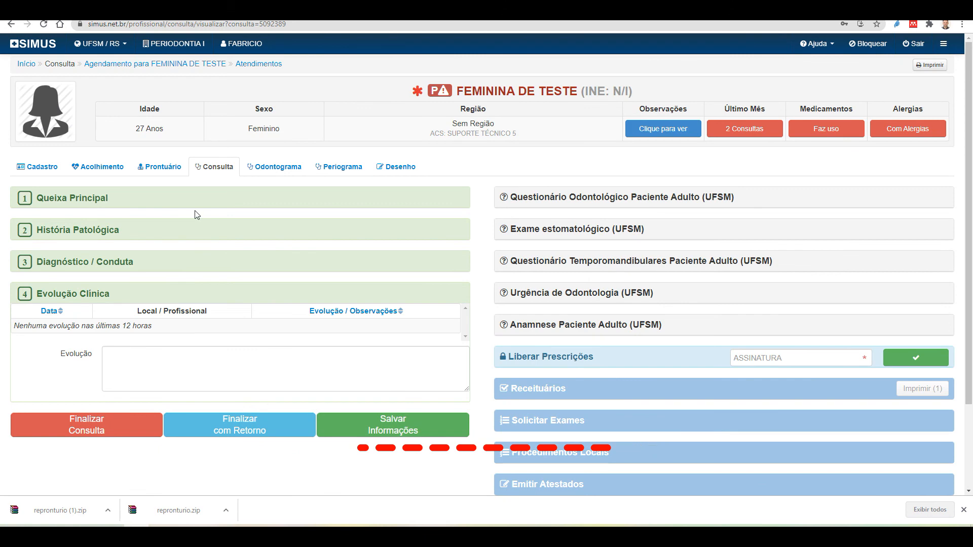
left_click(166, 170)
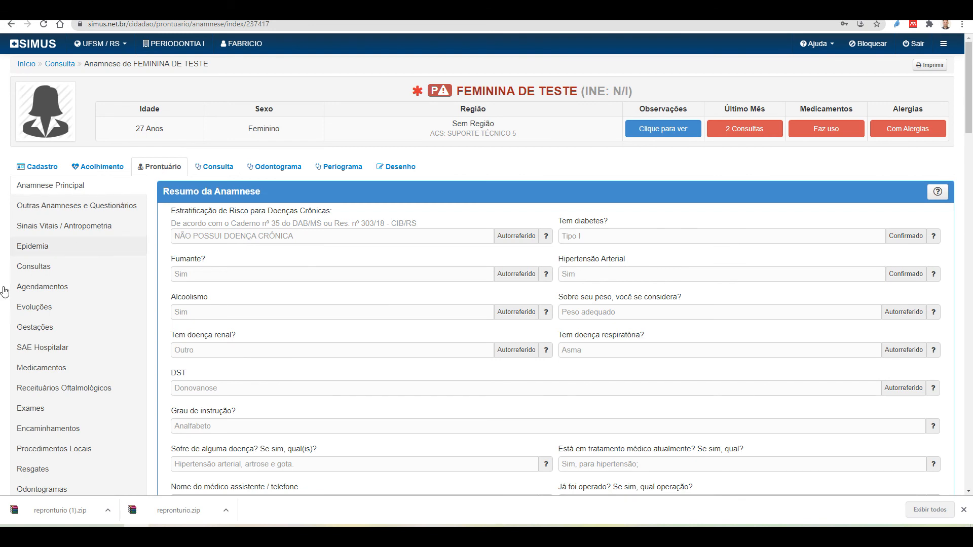
Open the patient's Evoluções list and reload it
scroll(35, 441, "down", 1)
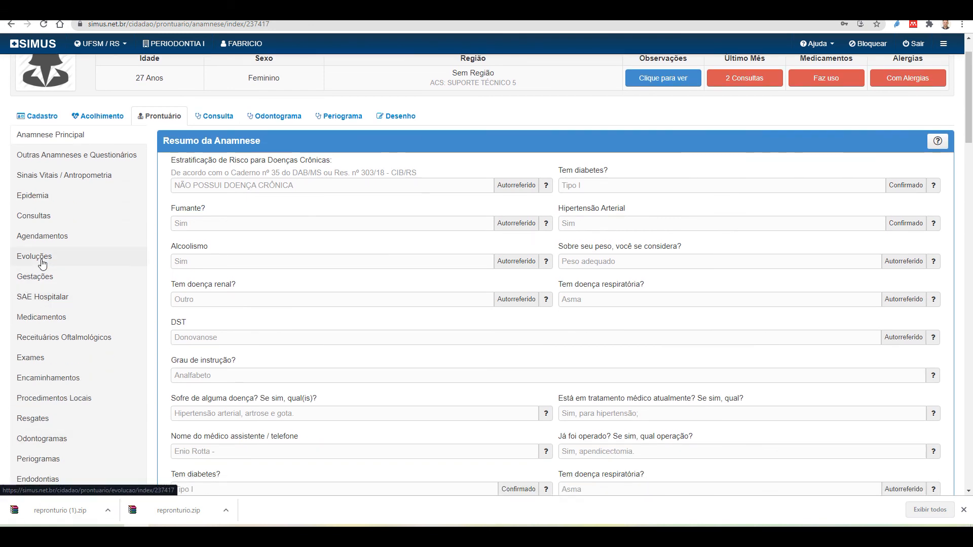
left_click(41, 263)
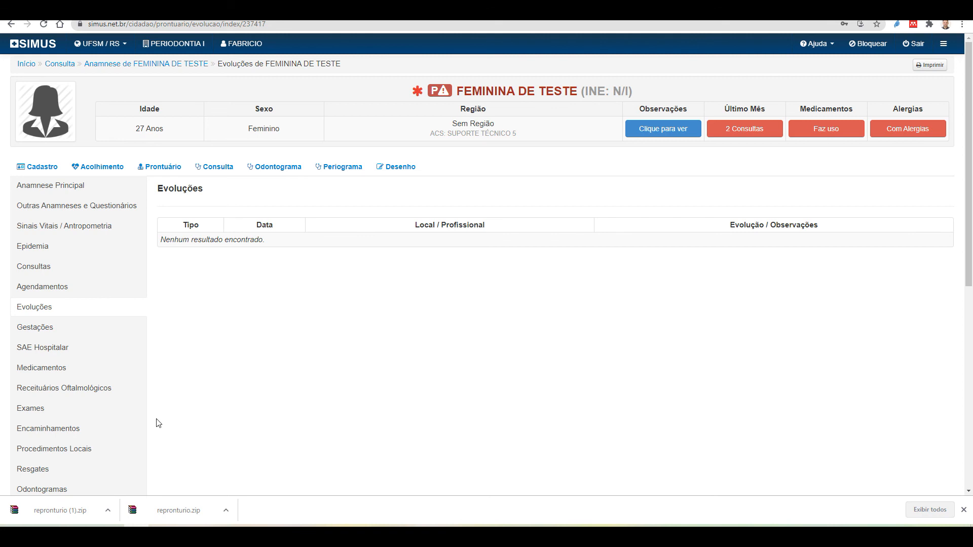
left_click(30, 310)
scroll(29, 312, "down", 1)
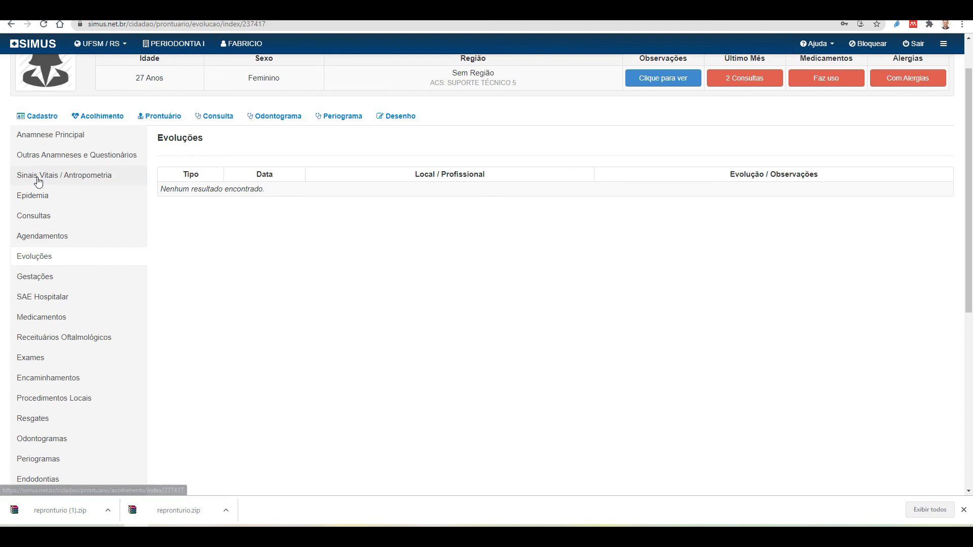
Show the Consultas history and scroll through the ten visits, newest Periodontia I on 19/05/2021
left_click(36, 219)
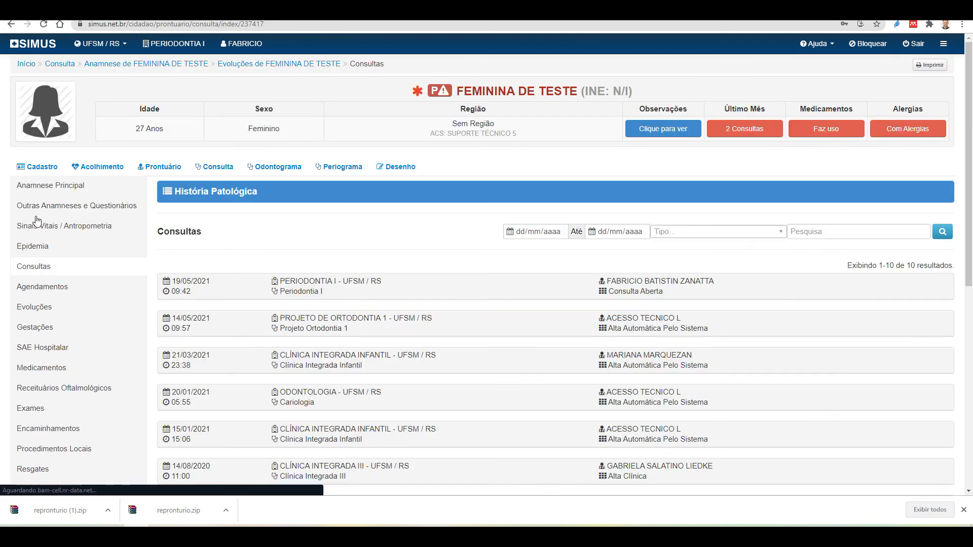
scroll(289, 327, "down", 6)
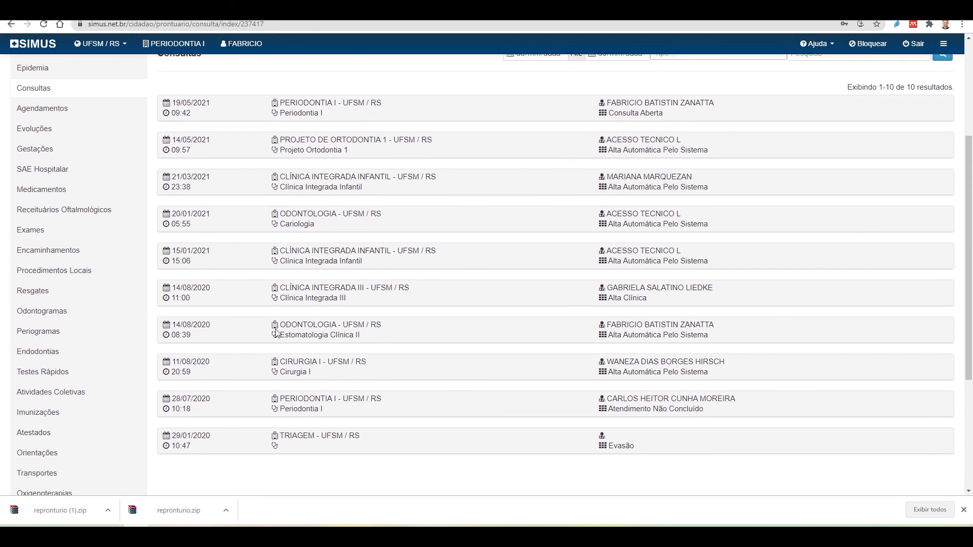
scroll(276, 334, "up", 5)
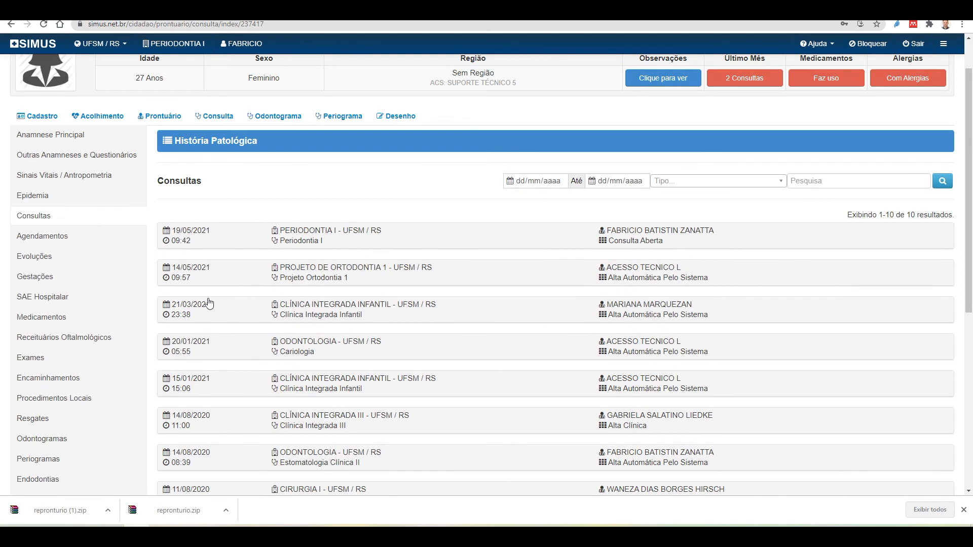
scroll(33, 284, "down", 3)
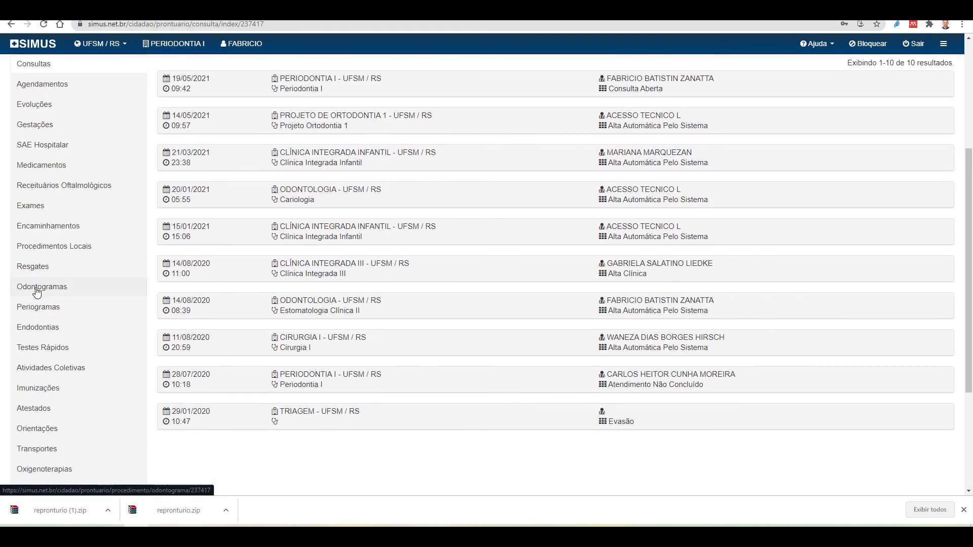
Review the odontogram's Procedimentos, Diagnósticos and Odontogramas tables, then move on to Periogramas
left_click(37, 287)
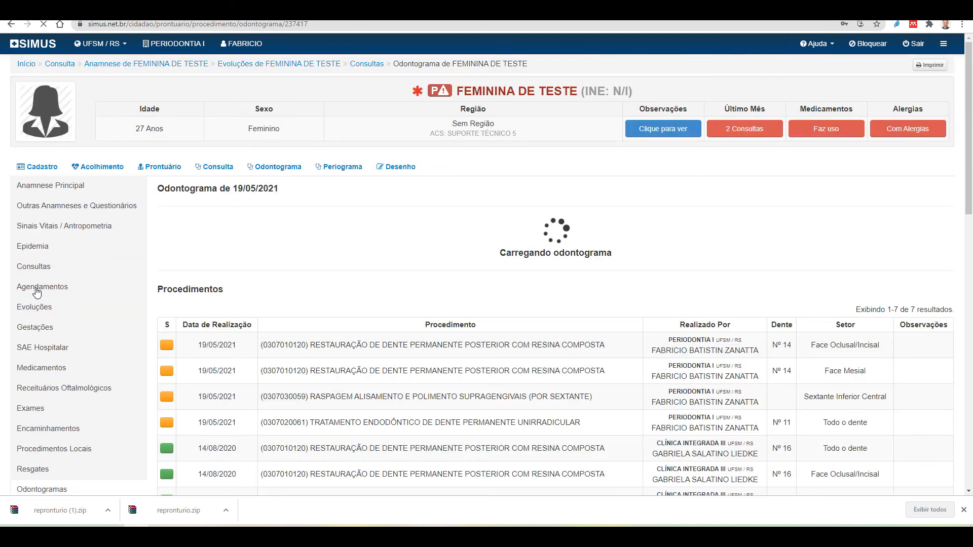
scroll(191, 333, "down", 4)
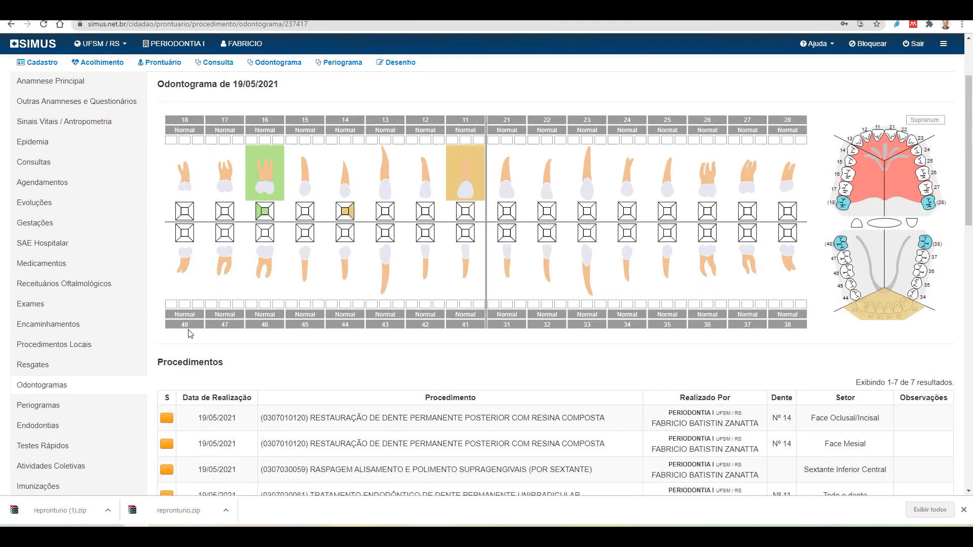
scroll(190, 333, "down", 2)
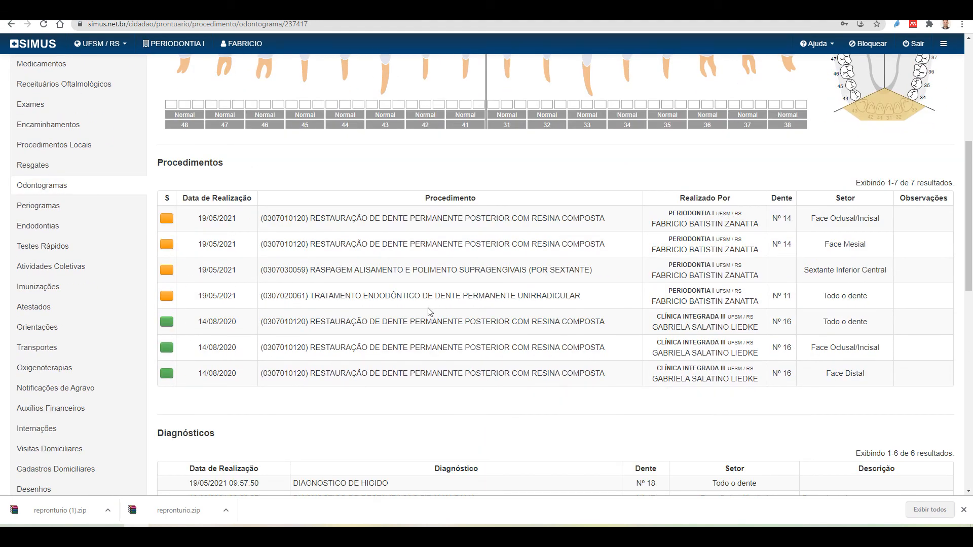
scroll(430, 311, "down", 4)
scroll(433, 245, "down", 4)
scroll(437, 256, "up", 2)
scroll(437, 253, "up", 5)
scroll(329, 304, "down", 2)
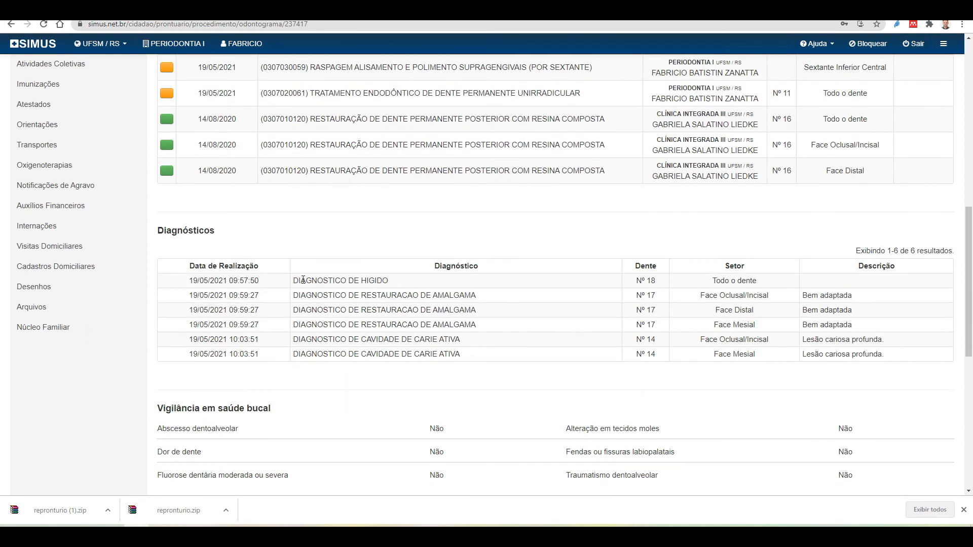
scroll(319, 371, "down", 8)
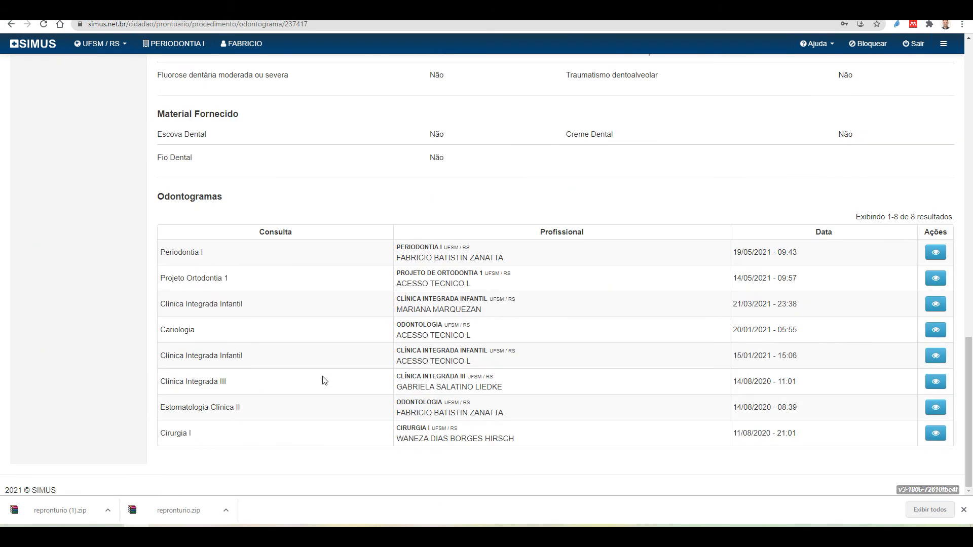
scroll(322, 373, "up", 9)
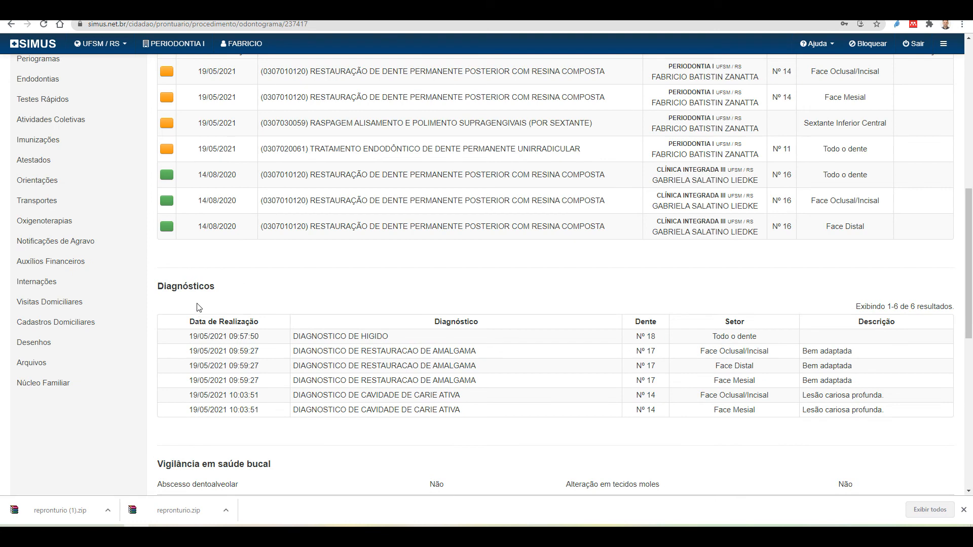
scroll(43, 157, "up", 3)
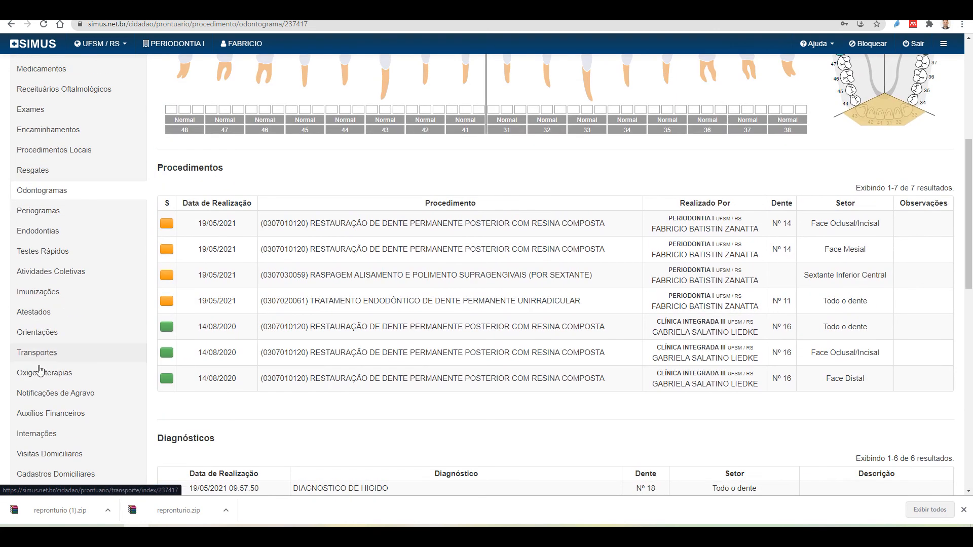
scroll(45, 421, "down", 1)
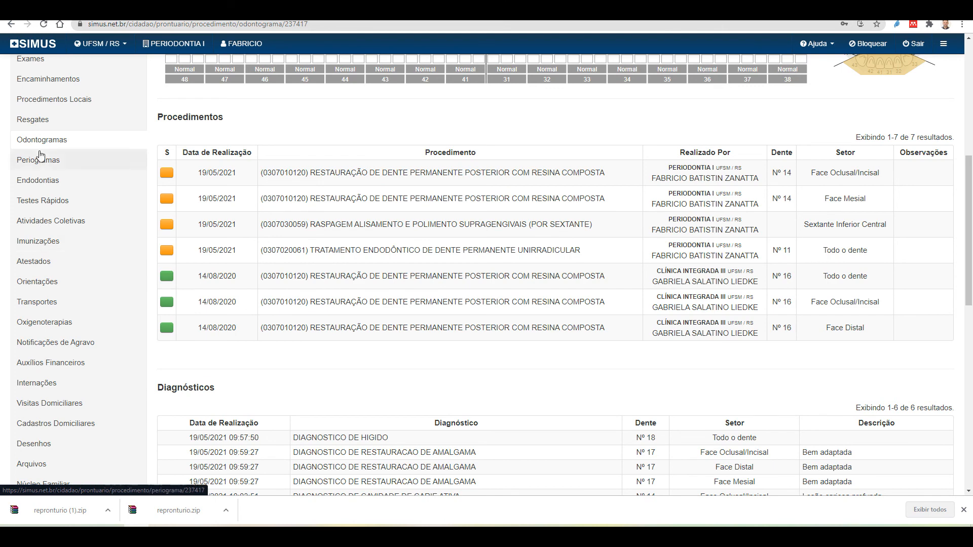
left_click(50, 164)
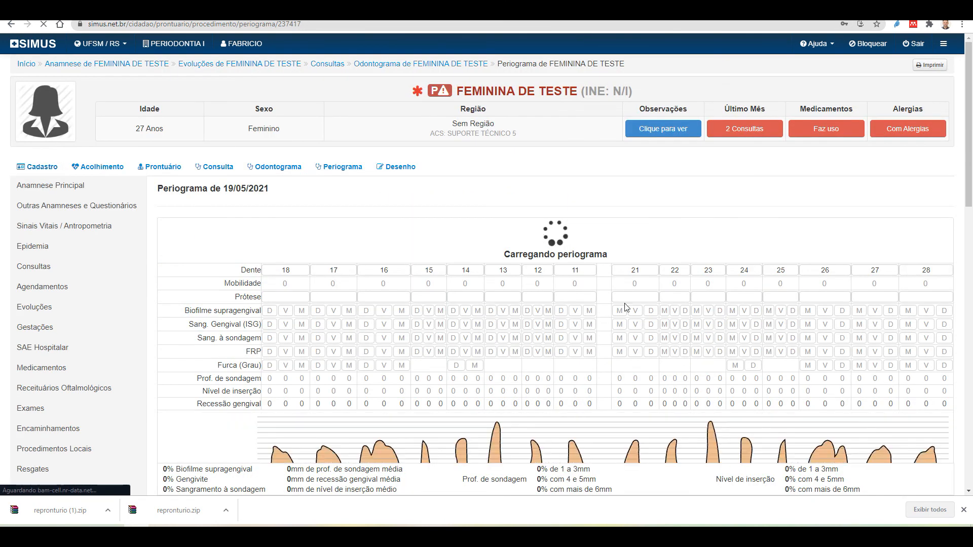
Review the 19/05/2021 periogram charts for both arches, then go to Arquivos
scroll(574, 295, "down", 5)
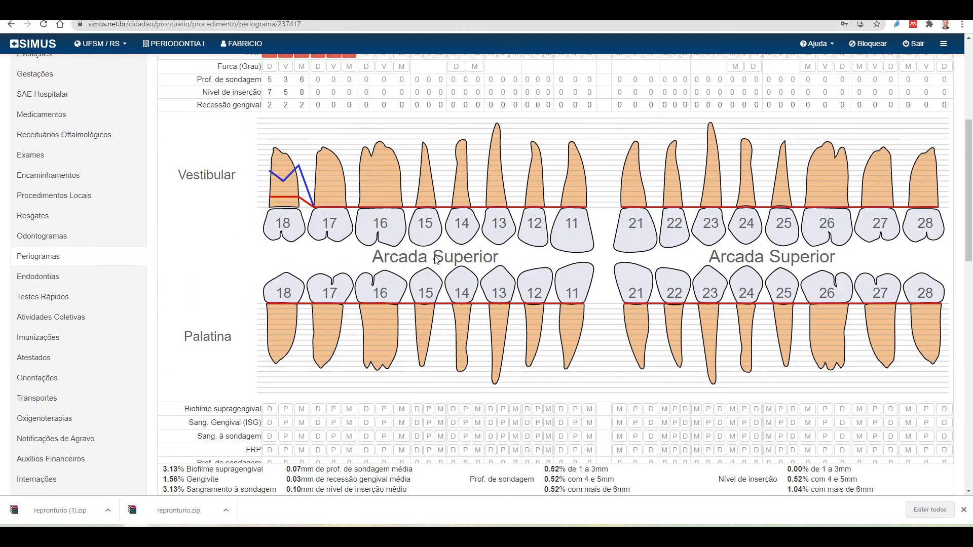
scroll(431, 204, "up", 3)
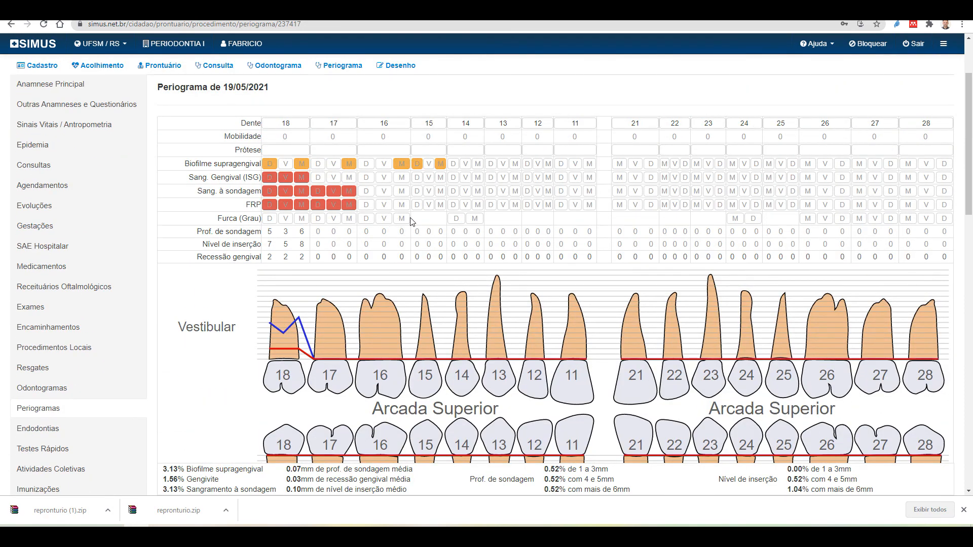
scroll(492, 223, "down", 3)
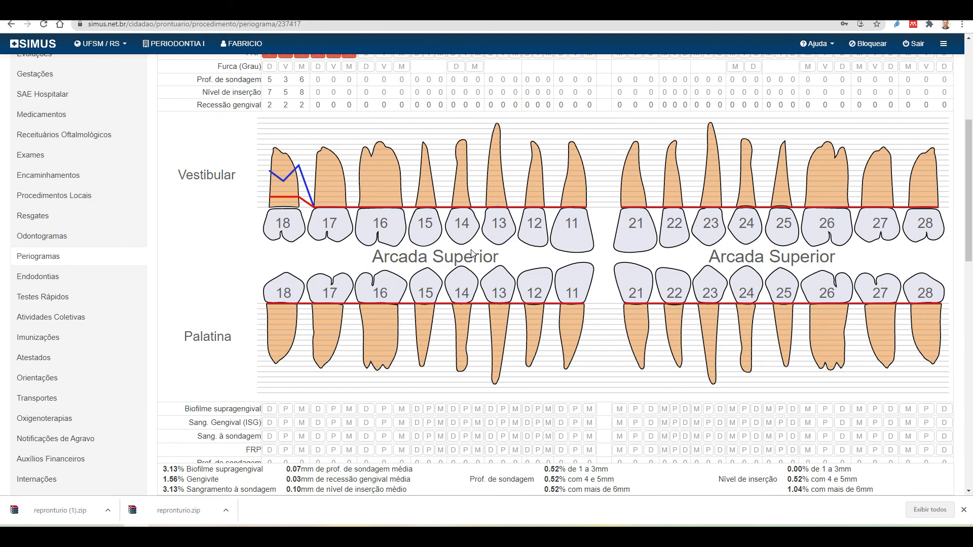
scroll(476, 252, "down", 8)
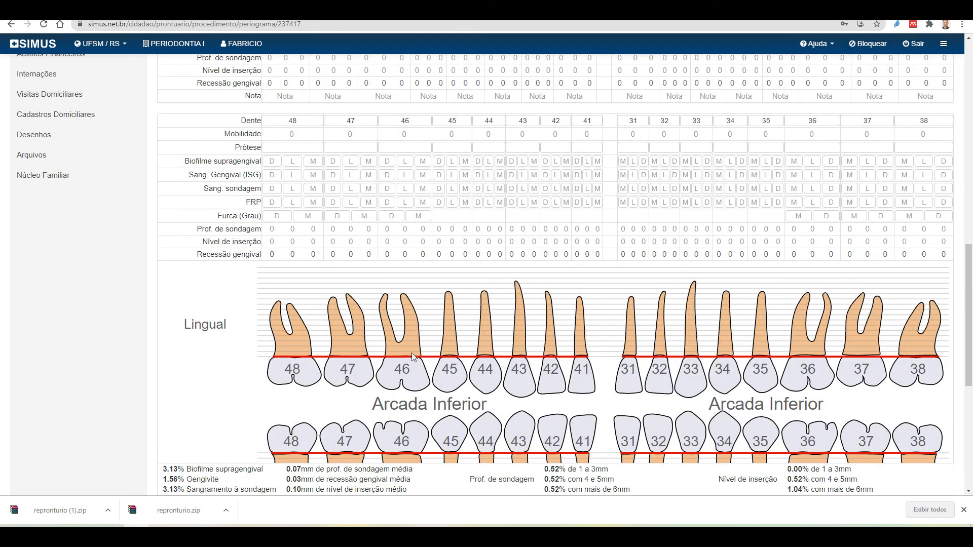
scroll(414, 390, "down", 5)
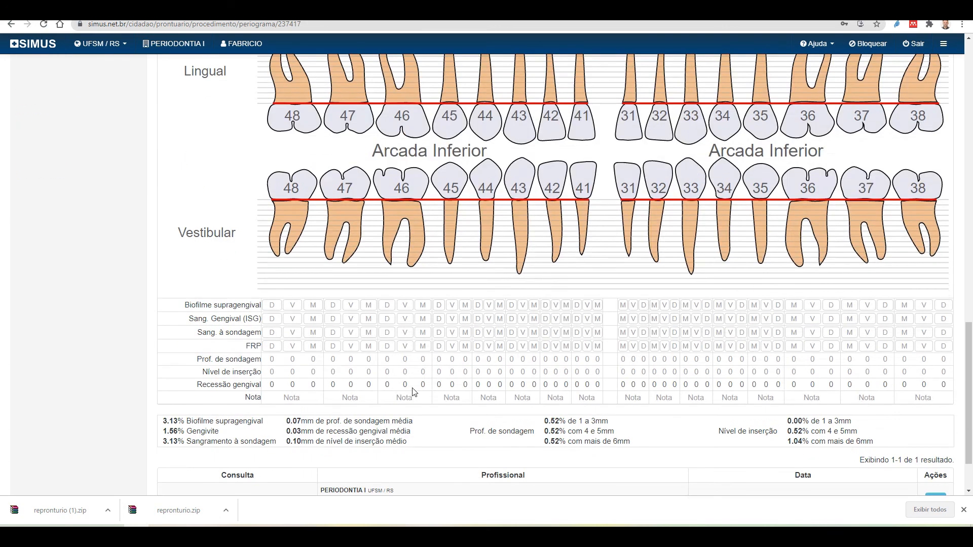
scroll(324, 343, "down", 3)
scroll(319, 346, "up", 10)
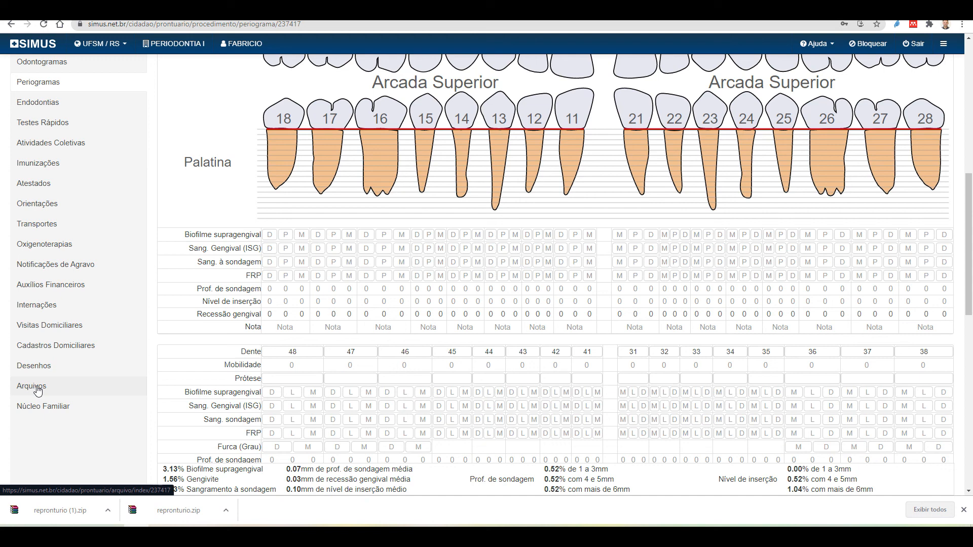
left_click(37, 389)
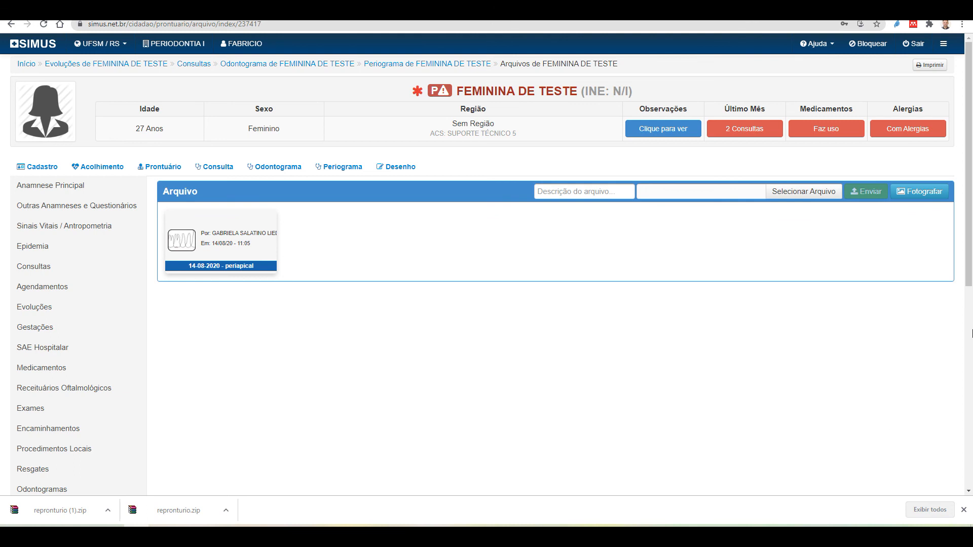
Try webcam document capture, close it and the camera prompt, then use Selecionar Arquivo
left_click(928, 198)
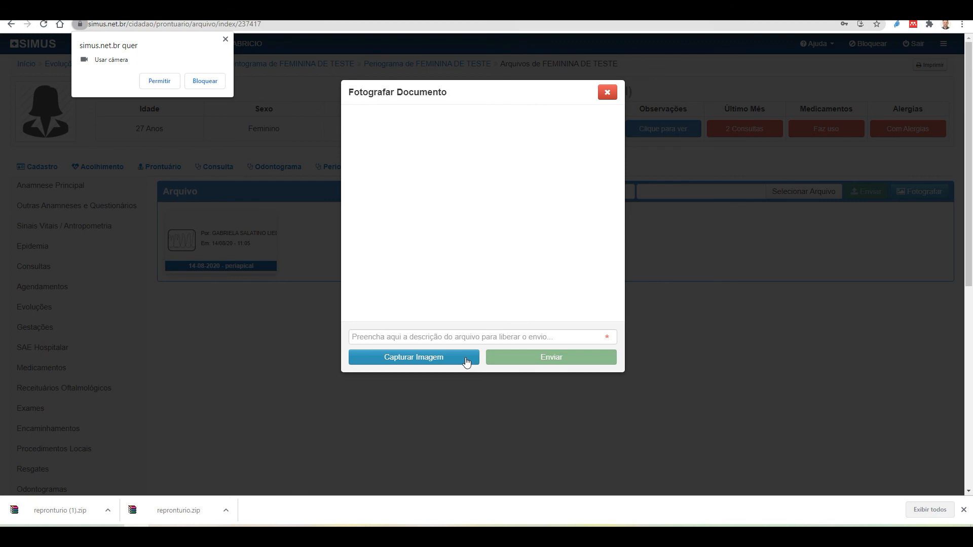
left_click(606, 93)
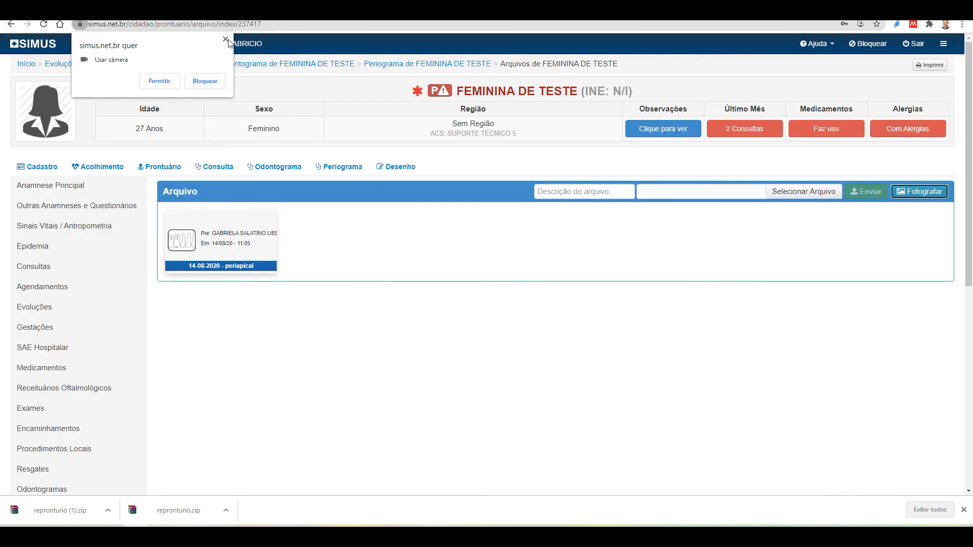
left_click(225, 40)
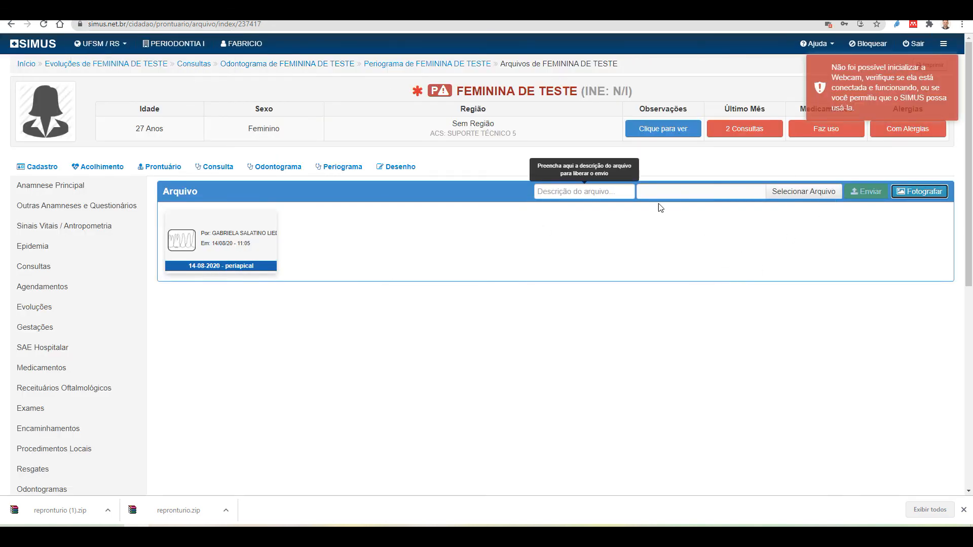
left_click(782, 197)
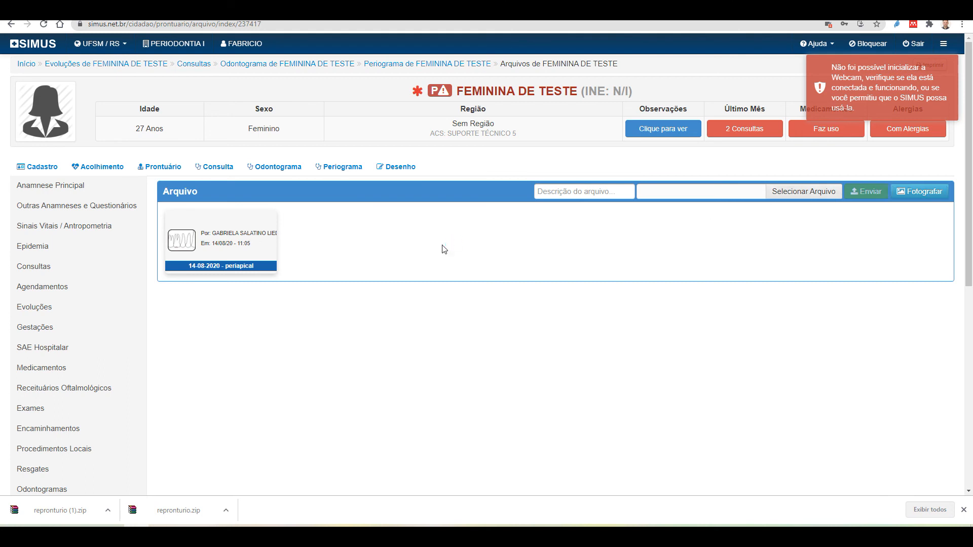
Attach Pág 1.jpg from the patient record folder, then remove it from the upload field
double_click(194, 72)
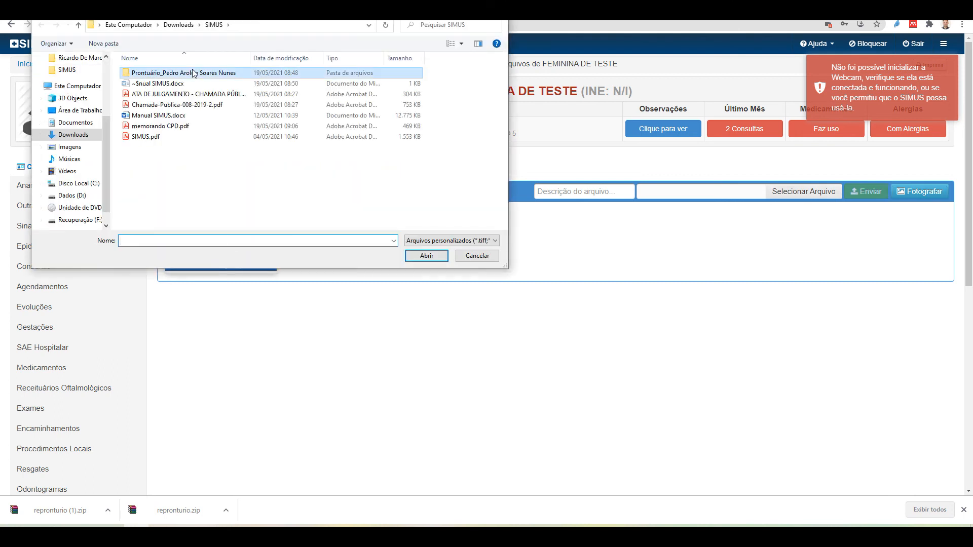
left_click(148, 92)
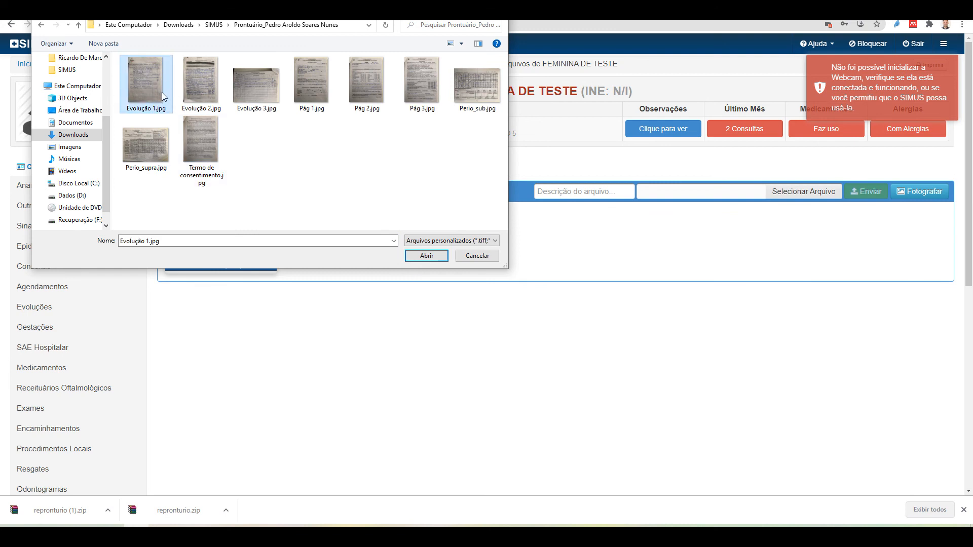
left_click(311, 84)
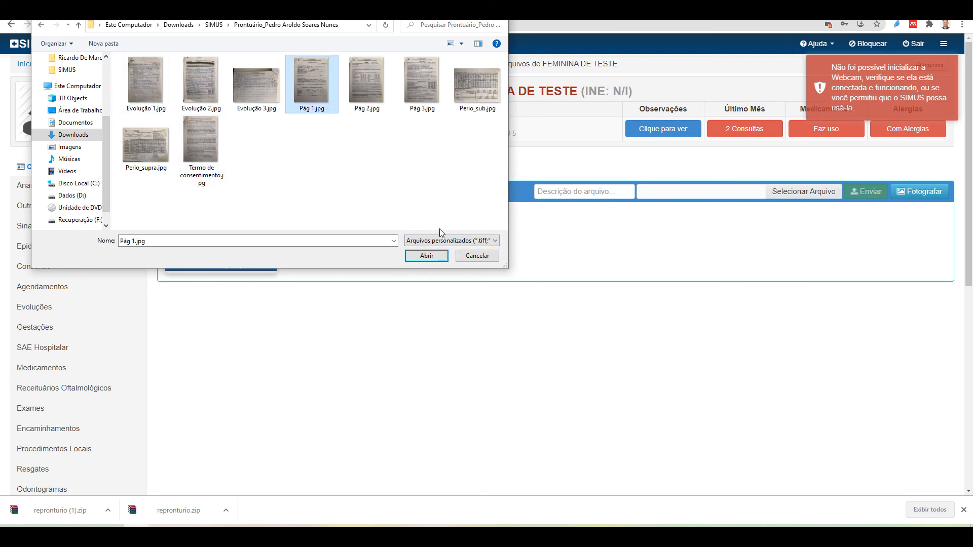
left_click(427, 256)
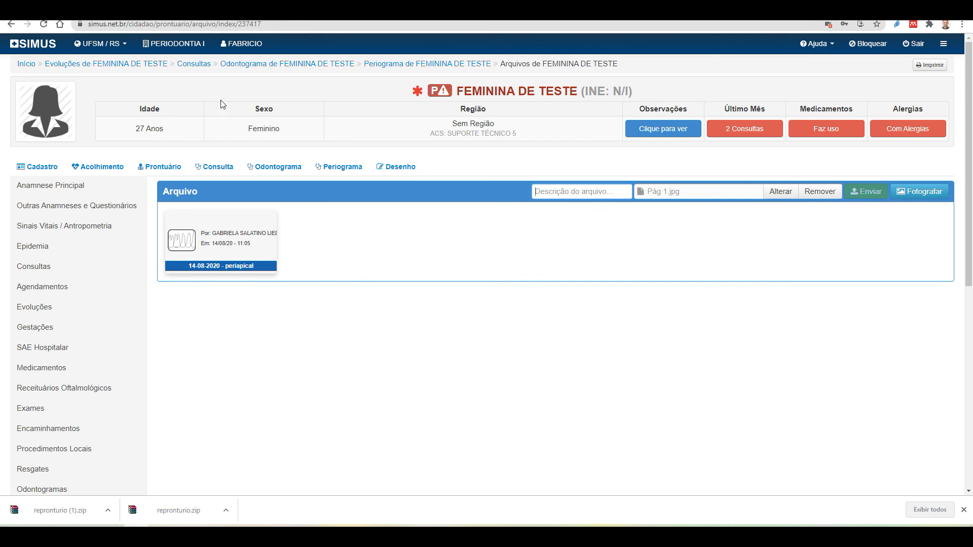
left_click(819, 193)
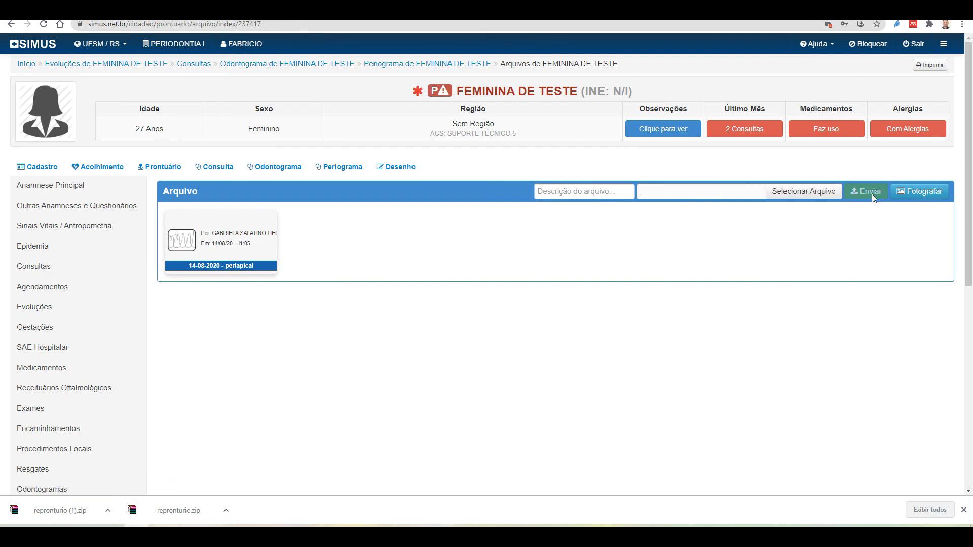